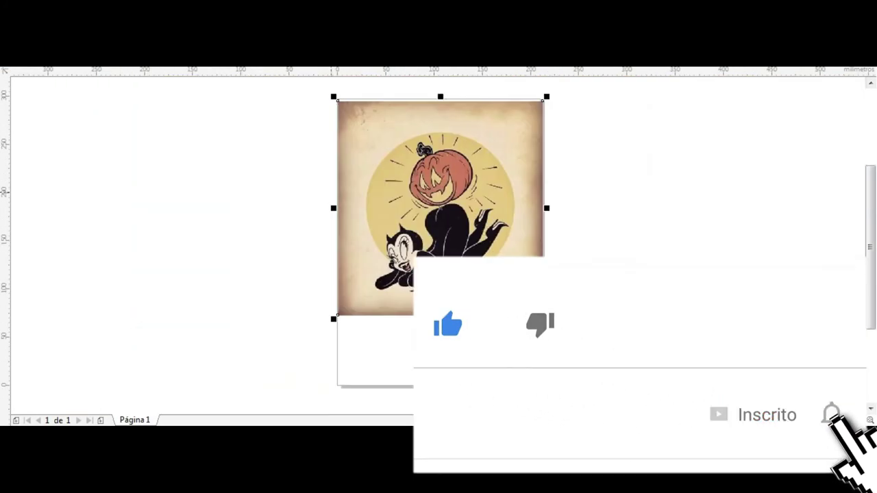
Bring up the context menu for the imported cat pin-up reference bitmap.
right_click(449, 290)
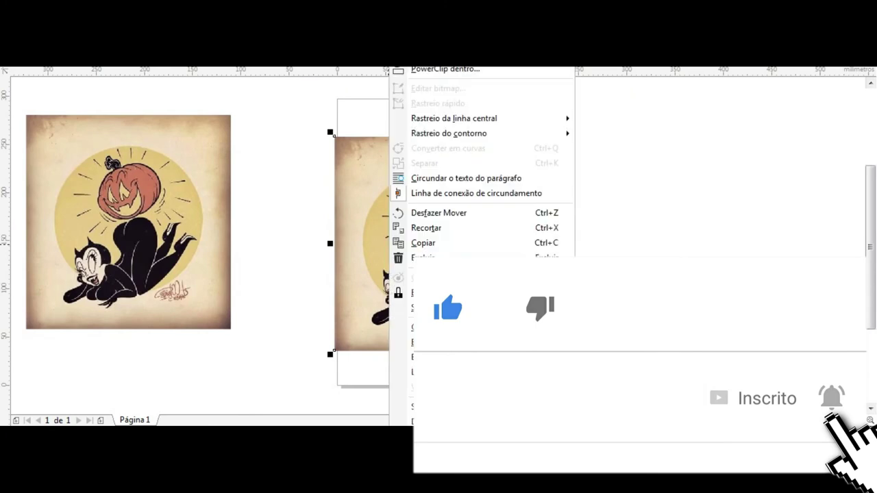
Zoom in on the reference and place an outline point at the cat's hand.
scroll(403, 308, "up", 5)
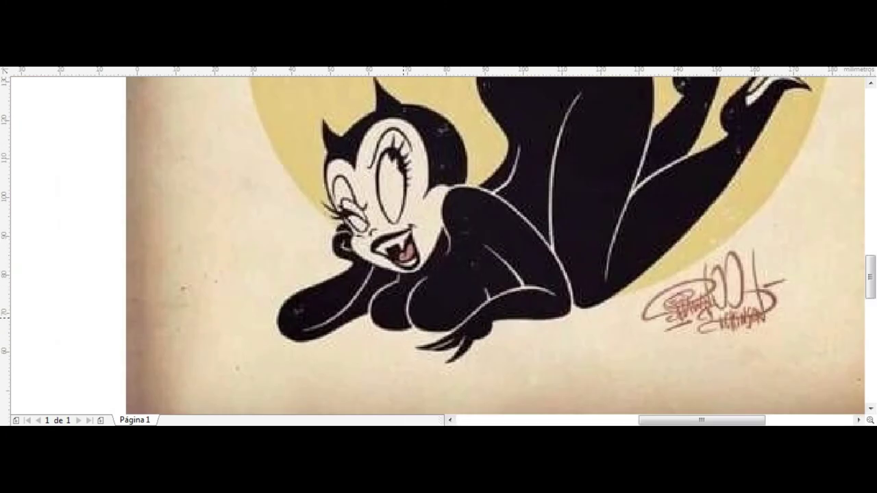
scroll(359, 248, "up", 5)
scroll(359, 248, "down", 2)
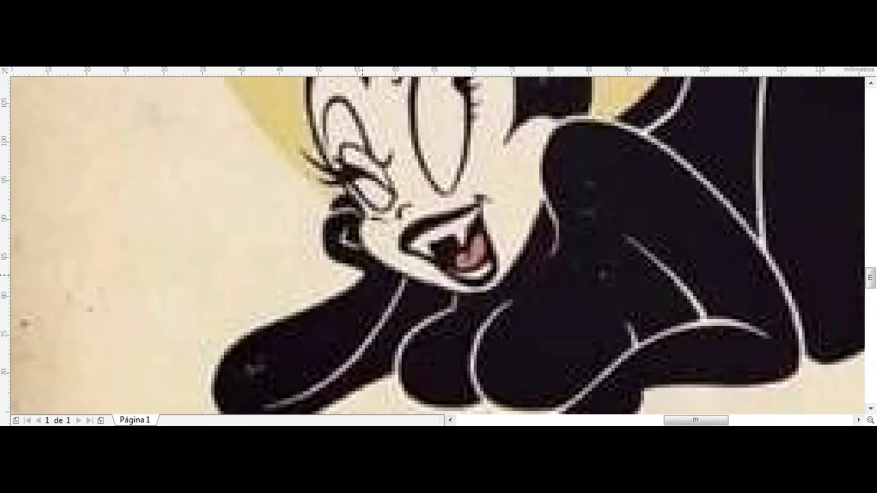
scroll(359, 248, "up", 1)
left_click(389, 330)
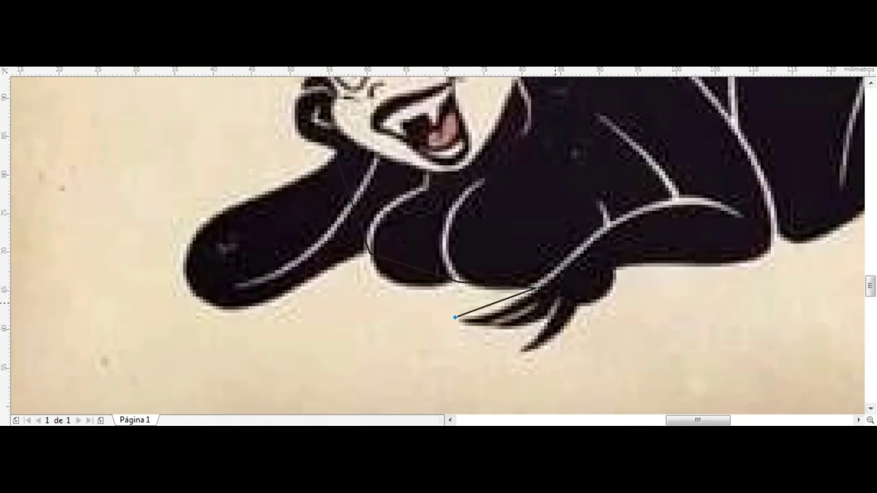
Add straight outline points around the eyelashes and continue the path around the silhouette.
scroll(614, 267, "down", 3)
scroll(734, 163, "up", 3)
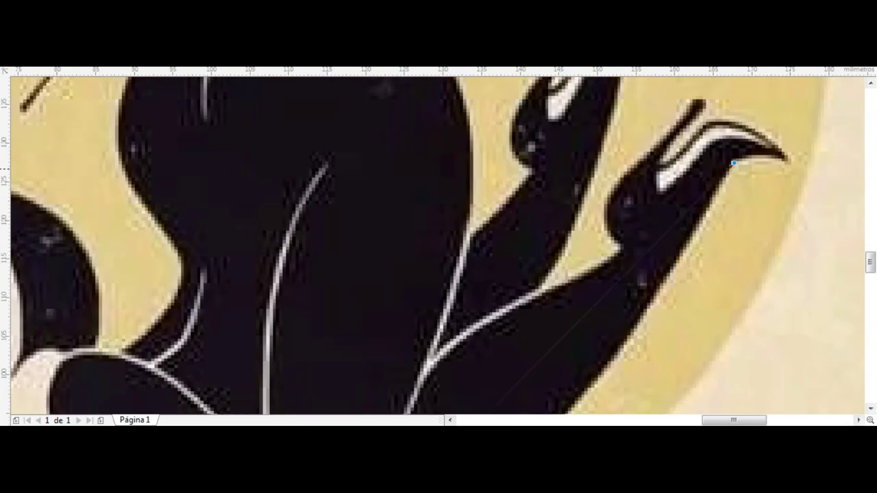
scroll(536, 288, "down", 3)
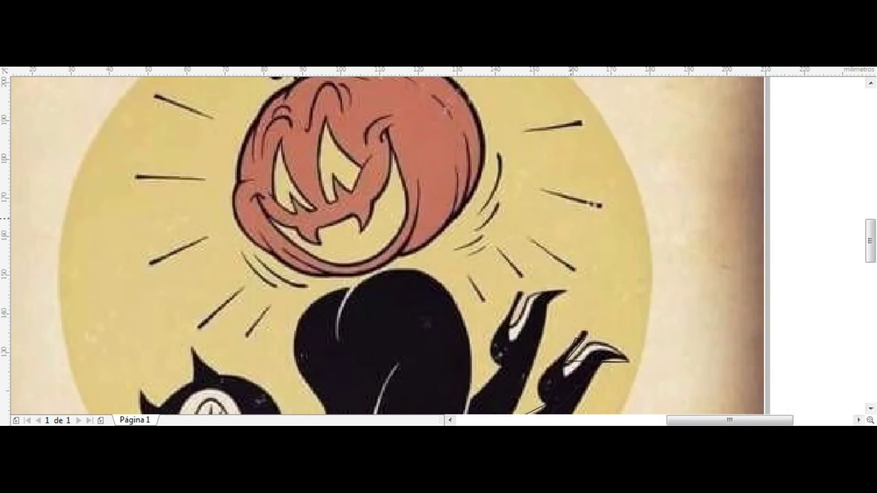
scroll(561, 339, "up", 3)
scroll(439, 288, "down", 3)
scroll(452, 370, "up", 3)
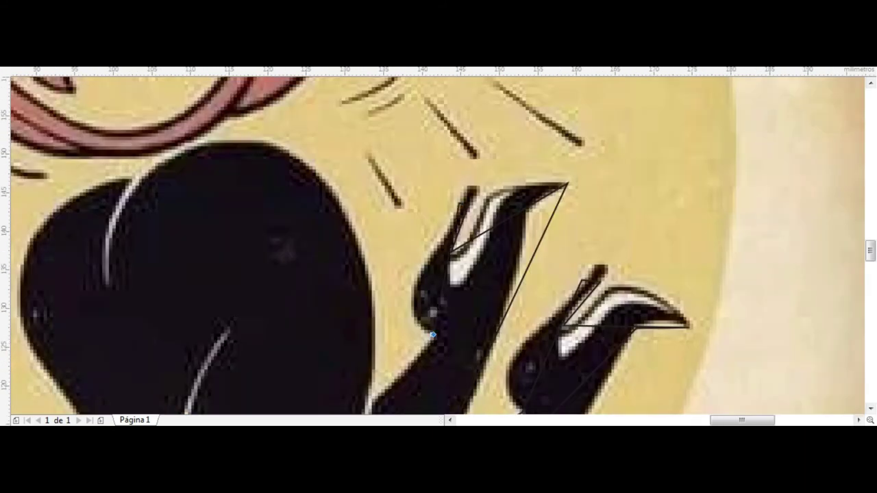
scroll(139, 178, "down", 3)
scroll(102, 263, "up", 3)
scroll(411, 260, "down", 3)
scroll(260, 205, "up", 3)
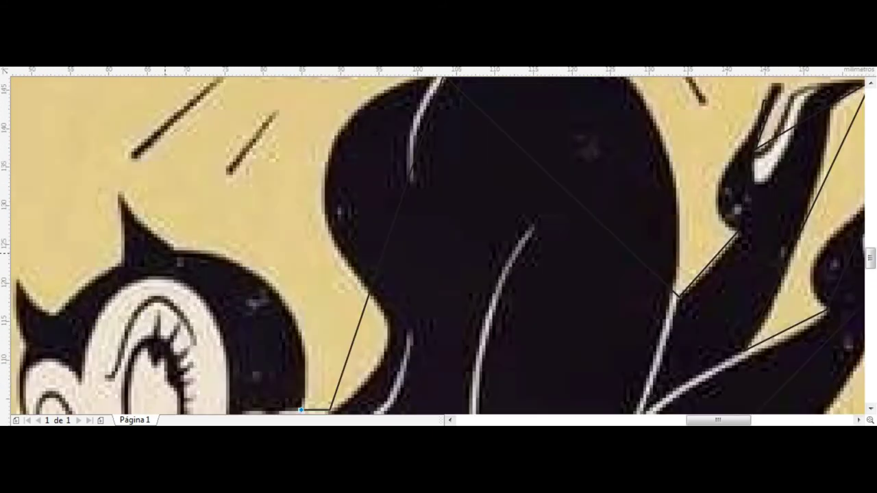
scroll(55, 311, "down", 3)
scroll(103, 308, "up", 3)
left_click(113, 329)
left_click(38, 276)
left_click(73, 354)
left_click(147, 388)
scroll(206, 287, "down", 3)
scroll(226, 205, "up", 3)
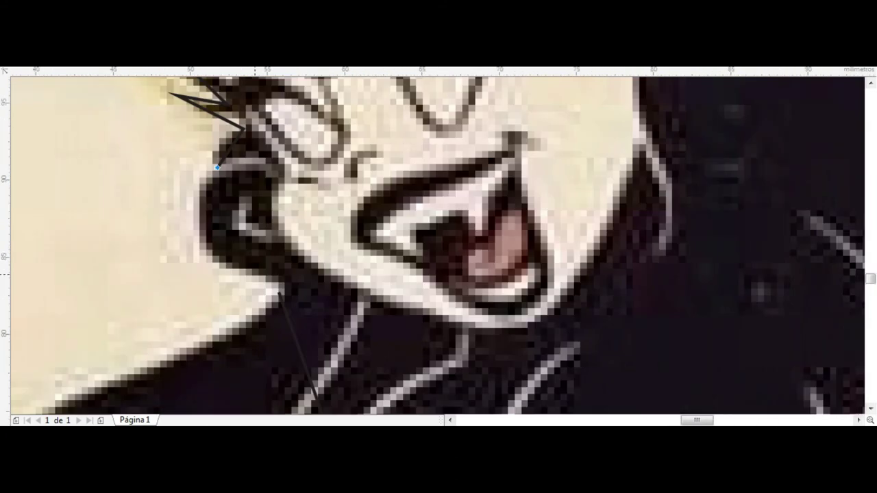
scroll(279, 291, "down", 3)
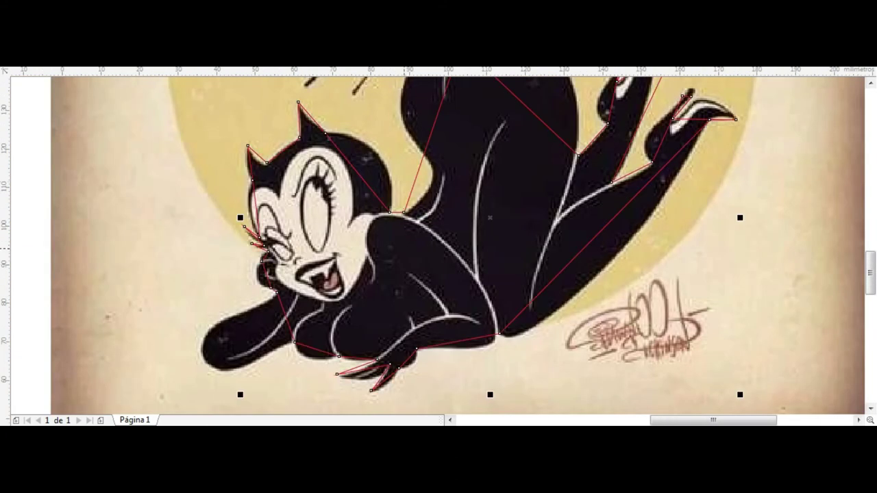
scroll(364, 353, "down", 3)
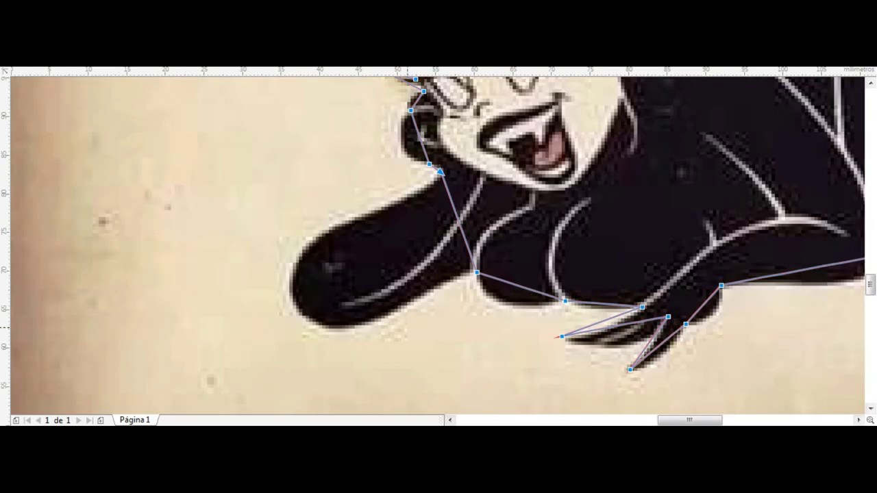
Curve the outline segments along the cat's forearm.
scroll(287, 300, "up", 4)
left_click_drag(287, 300, 291, 299)
left_click_drag(192, 342, 205, 261)
left_click_drag(288, 332, 295, 368)
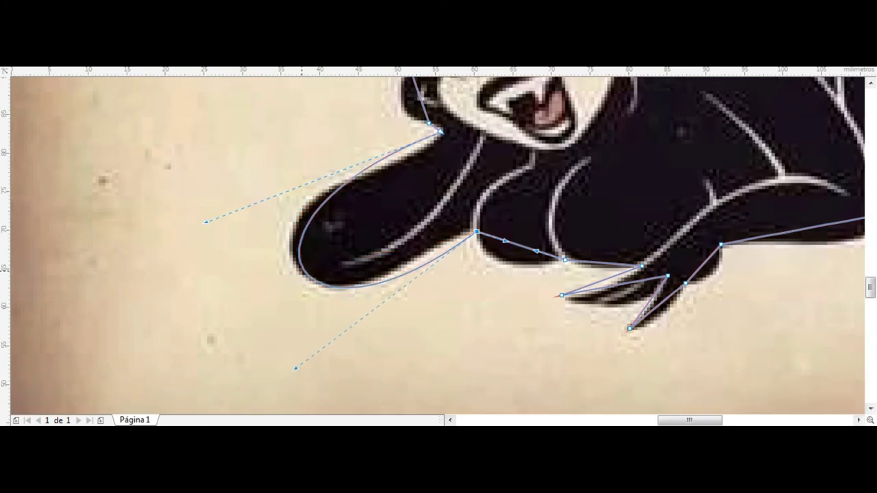
Add a node at the arm tip and round the curve around it and the underside.
scroll(299, 255, "up", 2)
double_click(279, 242)
left_click_drag(446, 363, 528, 224)
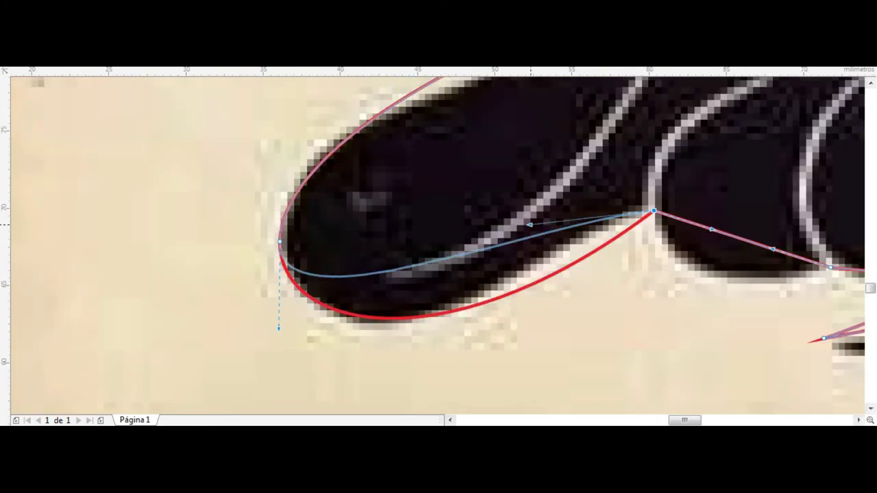
left_click_drag(278, 329, 342, 382)
scroll(342, 308, "down", 2)
scroll(345, 270, "up", 2)
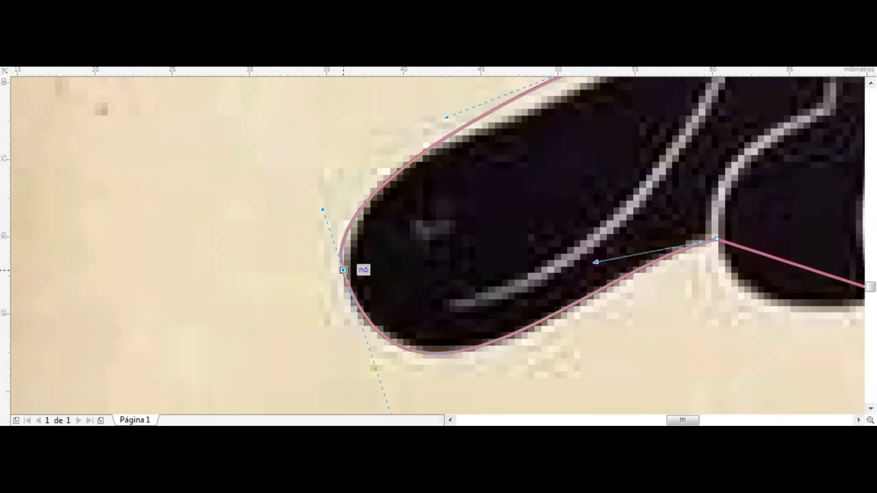
scroll(432, 268, "down", 2)
left_click_drag(406, 218, 402, 210)
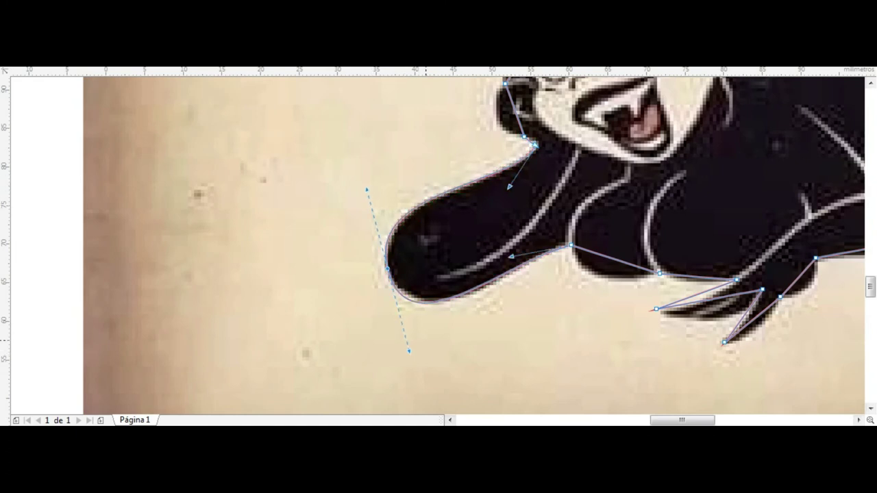
Tweak the curve direction at the arm tip, undoing an accidental node removal.
scroll(436, 344, "up", 1)
left_click_drag(391, 358, 397, 352)
scroll(395, 337, "down", 1)
double_click(371, 264)
key("ctrl+z")
scroll(481, 240, "up", 1)
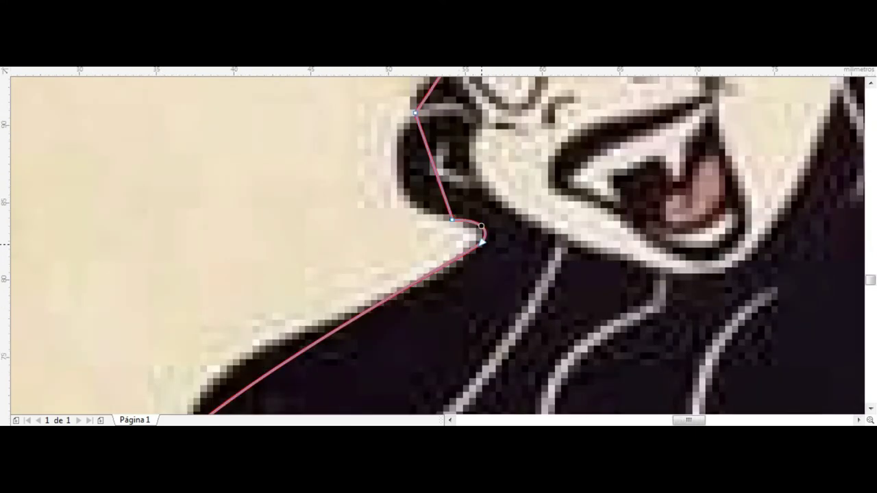
scroll(481, 241, "down", 1)
Add a smooth node under the arm and fit curves along the arm's bottom and hand's underside.
double_click(481, 239)
mouse_move(372, 277)
left_mouse_down()
mouse_move(219, 332)
mouse_move(293, 295)
left_mouse_up()
scroll(293, 295, "down", 2)
left_click_drag(472, 341, 420, 357)
left_click_drag(409, 320, 473, 383)
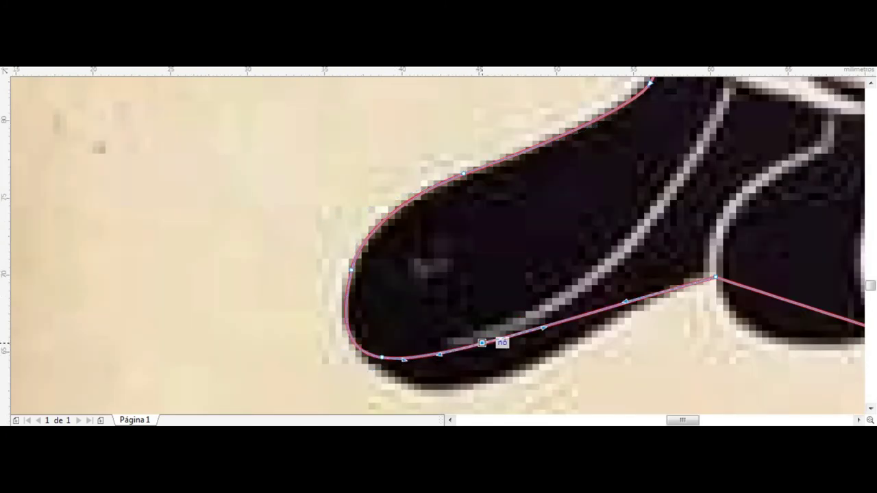
left_click_drag(716, 277, 624, 302)
left_click_drag(553, 294, 555, 296)
left_click_drag(686, 289, 695, 284)
Bend the claw segments into curves matching each claw.
left_click(508, 224)
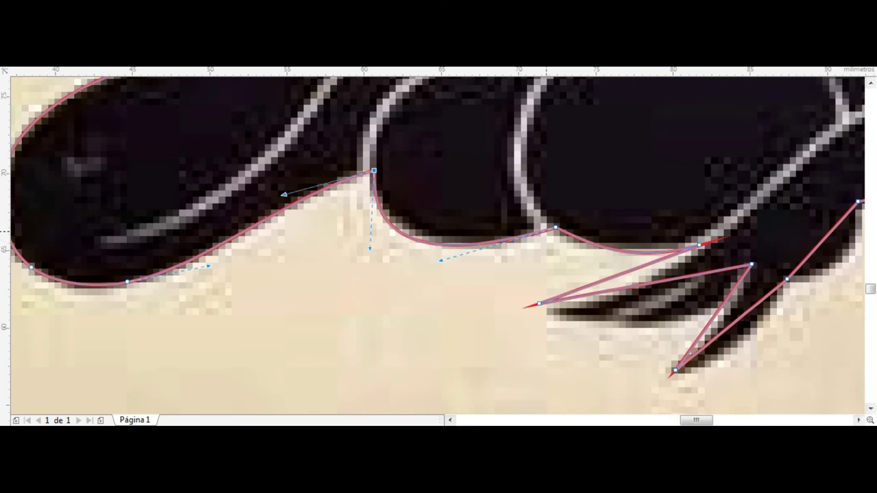
left_click(550, 229)
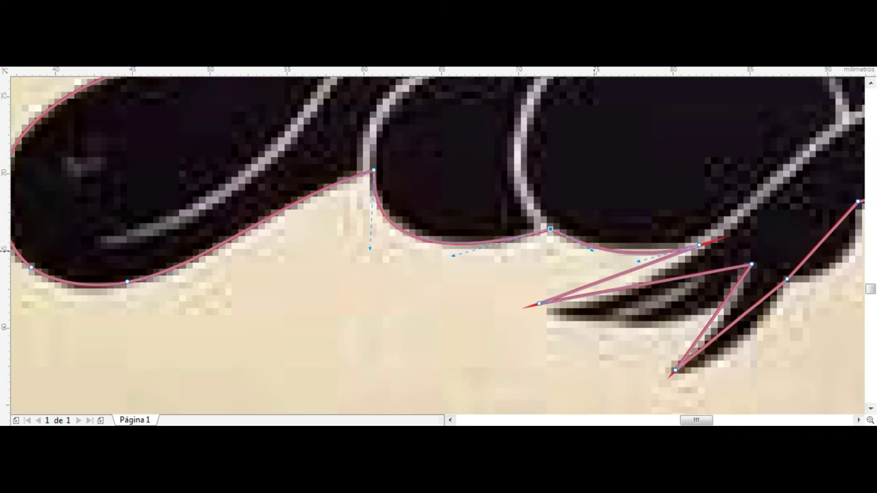
left_click_drag(644, 284, 644, 312)
left_click_drag(616, 274, 616, 291)
scroll(738, 384, "up", 2)
left_click_drag(716, 214, 716, 268)
scroll(716, 268, "down", 3)
scroll(480, 227, "up", 3)
scroll(479, 226, "down", 3)
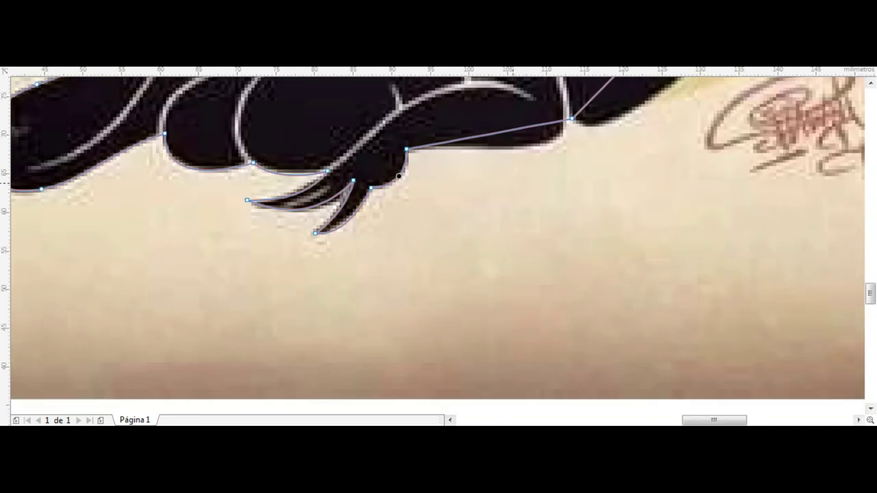
scroll(635, 121, "up", 3)
left_click(636, 121)
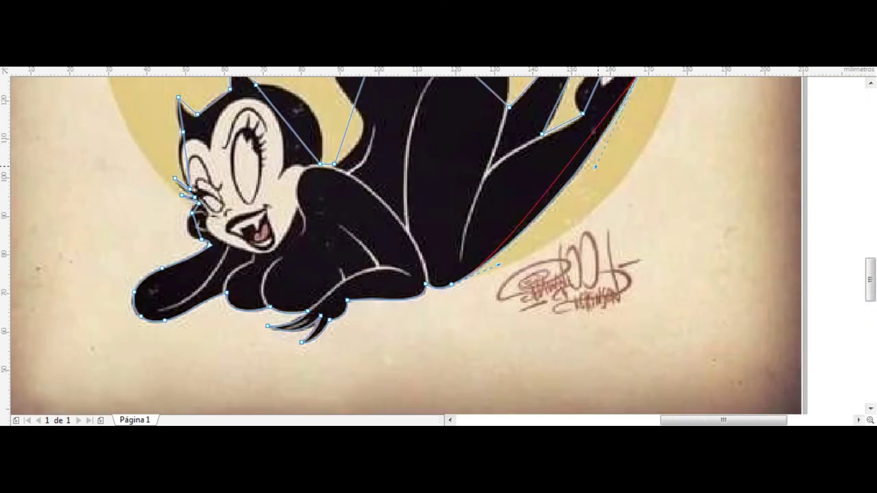
Curve the outline over the raised claw's top, inner edge and notch.
scroll(483, 385, "up", 5)
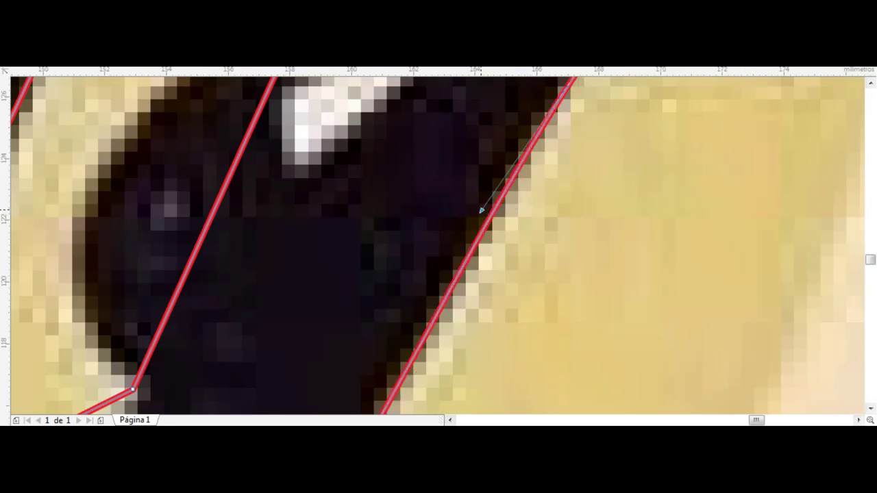
scroll(481, 209, "down", 2)
left_click_drag(420, 187, 441, 117)
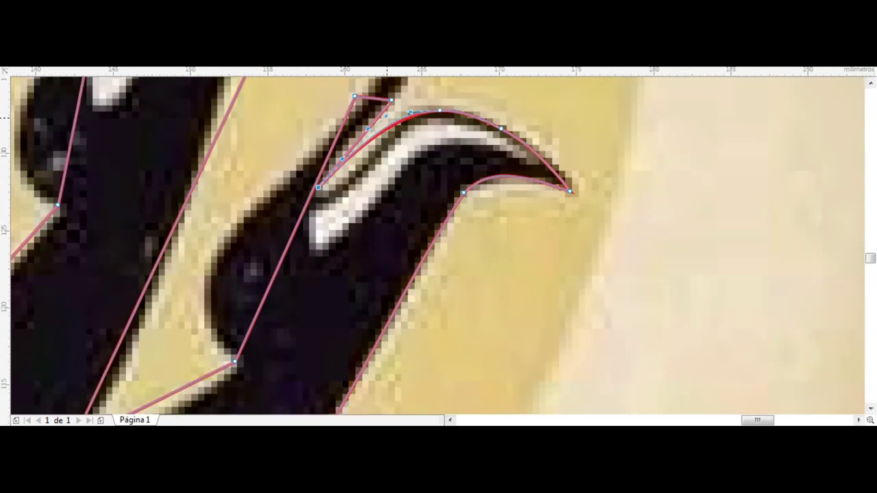
scroll(372, 168, "up", 2)
left_click_drag(263, 206, 259, 272)
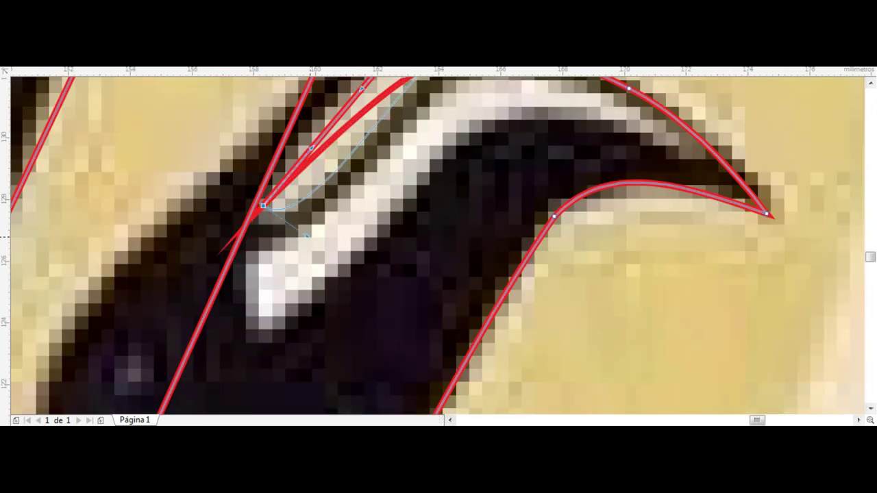
scroll(170, 342, "down", 2)
scroll(166, 352, "down", 2)
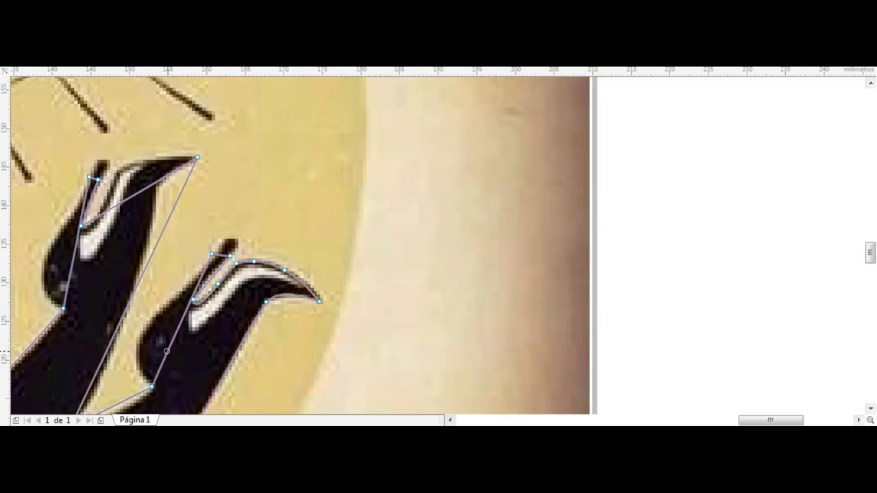
scroll(204, 278, "up", 2)
left_click_drag(214, 271, 398, 131)
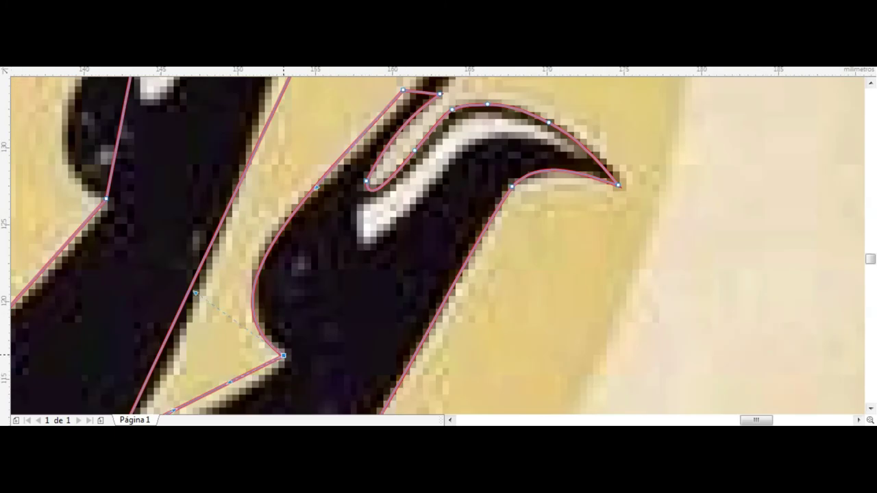
left_click_drag(438, 247, 364, 346)
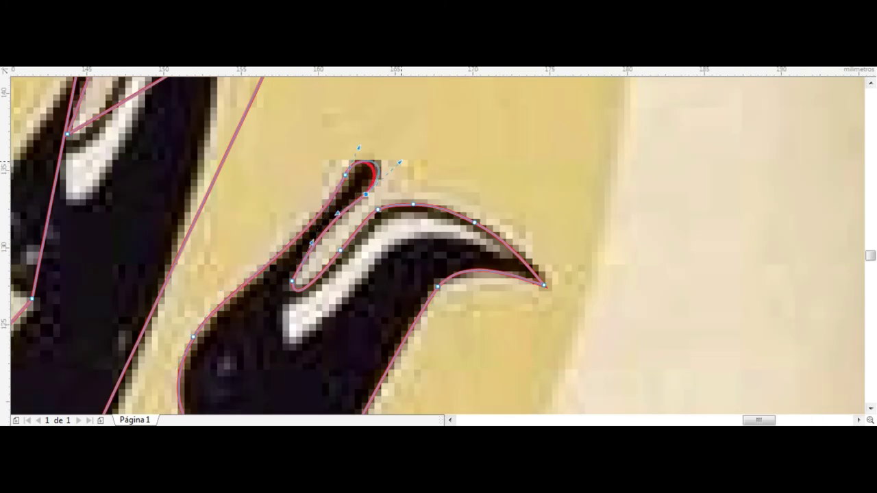
scroll(268, 290, "down", 3)
scroll(267, 289, "up", 2)
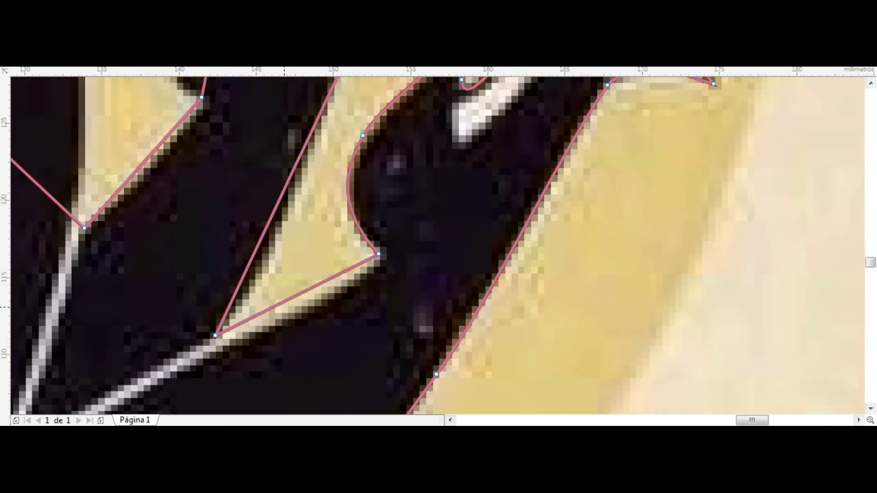
scroll(267, 289, "down", 1)
scroll(295, 206, "up", 3)
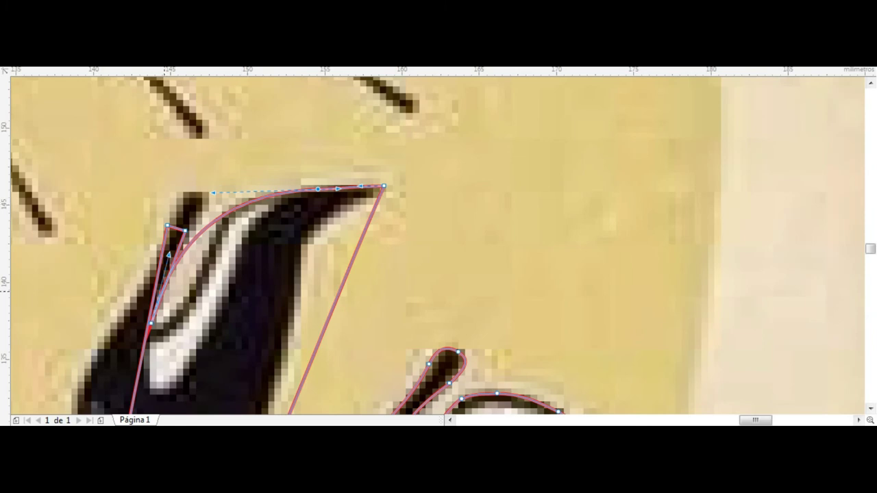
Bulge the other raised claw's upper curve and bend its straight left and right edges.
left_click_drag(212, 193, 196, 185)
left_click_drag(224, 228, 295, 194)
left_click_drag(342, 282, 301, 288)
scroll(317, 207, "down", 2)
mouse_move(274, 322)
left_mouse_down()
mouse_move(345, 239)
mouse_move(322, 226)
left_mouse_up()
scroll(322, 226, "up", 3)
scroll(322, 226, "down", 3)
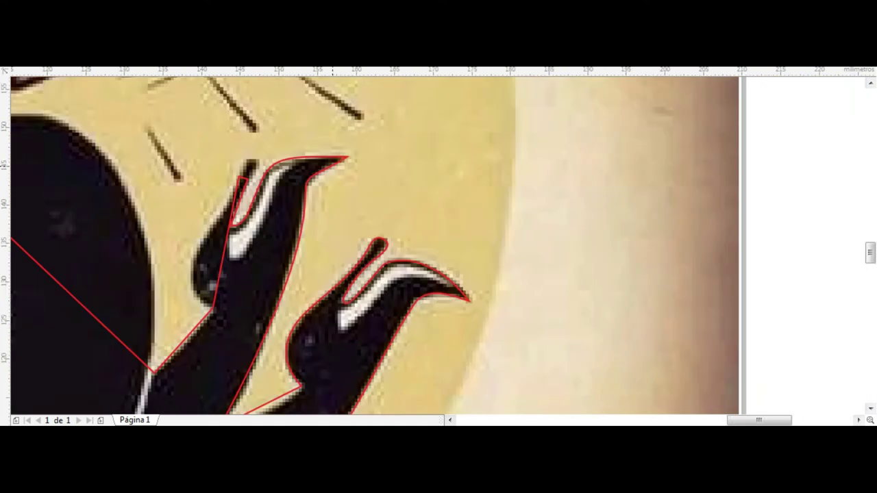
scroll(229, 225, "up", 2)
left_click_drag(219, 279, 154, 280)
left_click(162, 281)
left_click(248, 159)
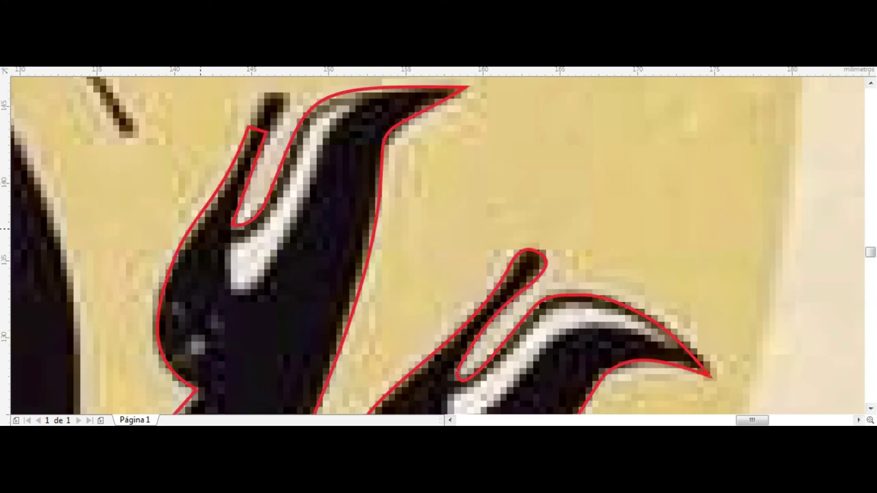
scroll(226, 239, "up", 2)
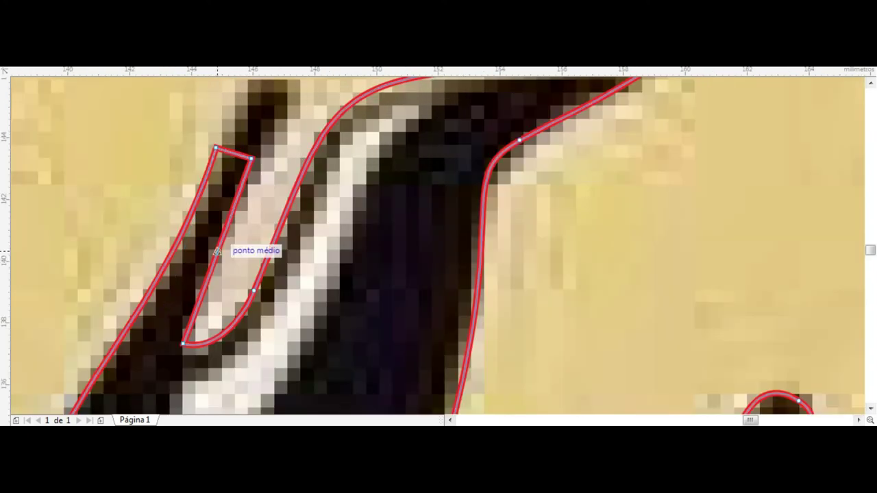
scroll(226, 240, "up", 2)
Select the red foot outline and narrow the heel loop with a rounded tip.
left_click(276, 157)
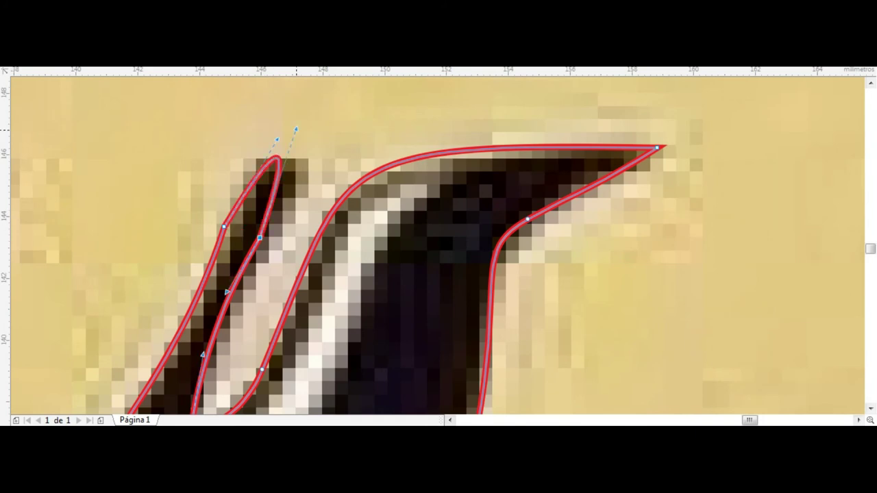
left_click_drag(225, 226, 230, 226)
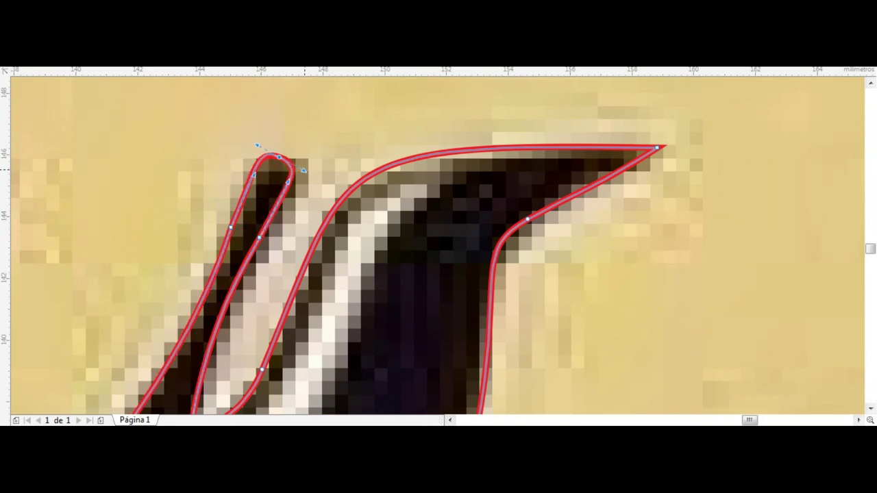
scroll(438, 247, "down", 2)
scroll(438, 247, "up", 1)
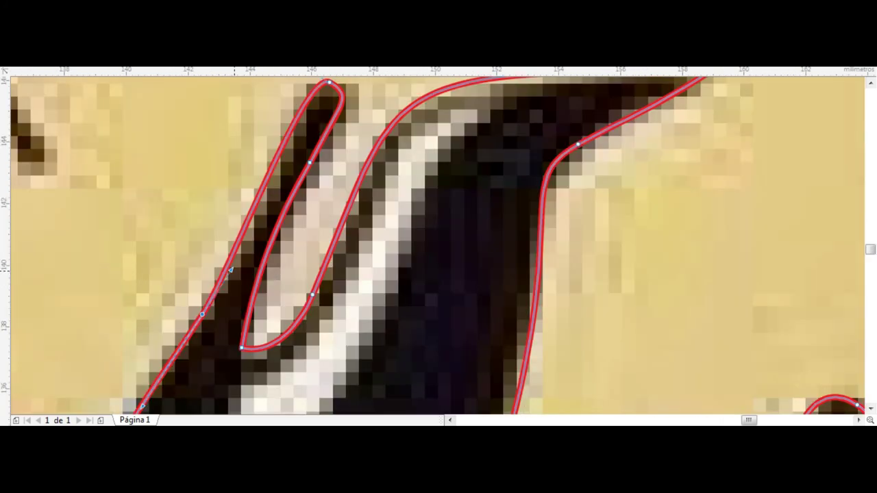
scroll(439, 247, "up", 3)
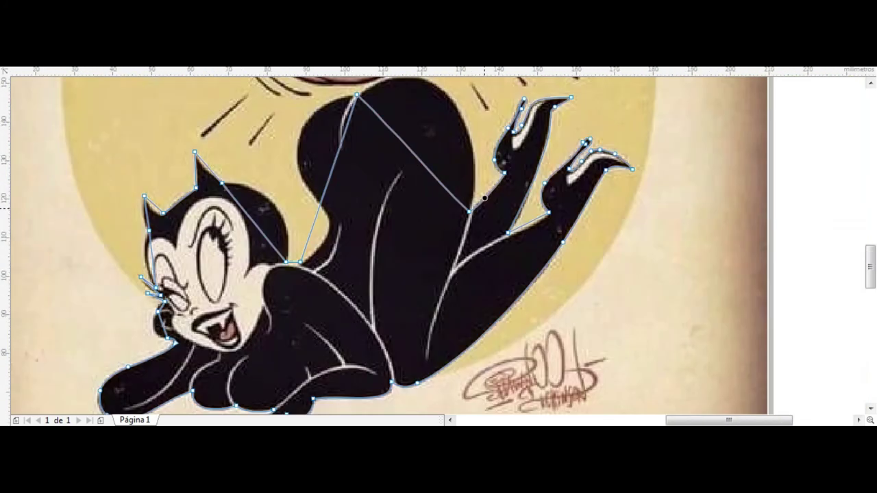
scroll(484, 197, "up", 2)
Bend the segment from the rump node into a curve fitting the cat's rump.
left_click_drag(410, 234, 438, 184)
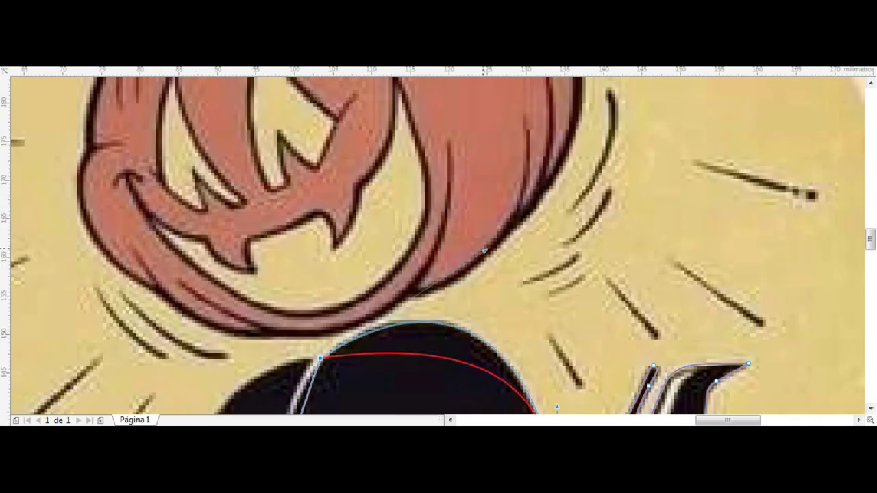
left_click_drag(500, 278, 472, 287)
scroll(438, 274, "left", 2)
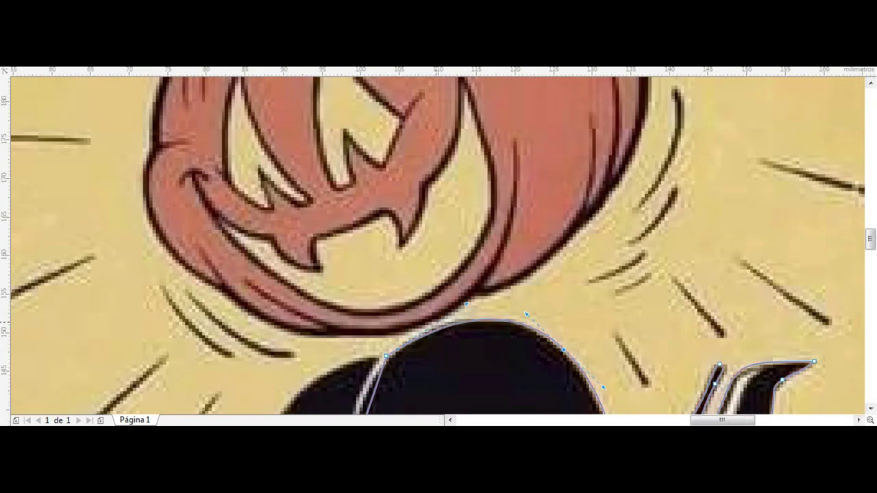
scroll(439, 247, "down", 3)
scroll(439, 247, "left", 2)
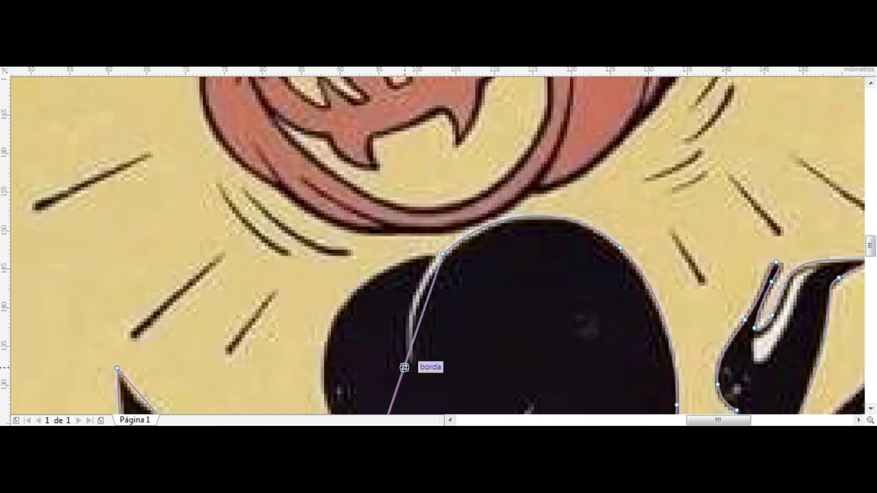
Curve the outline segment along the body's left edge.
left_click_drag(316, 410, 314, 414)
scroll(439, 247, "down", 2)
scroll(438, 246, "left", 1)
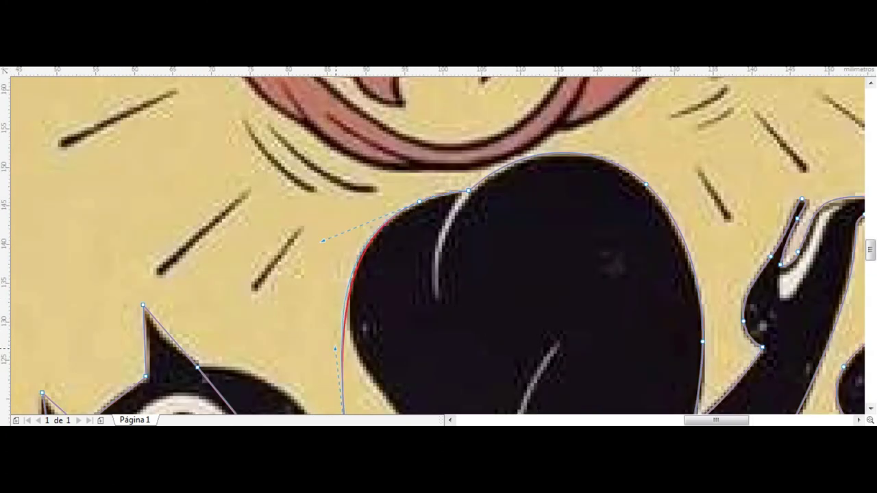
scroll(351, 263, "down", 3)
scroll(350, 263, "right", 1)
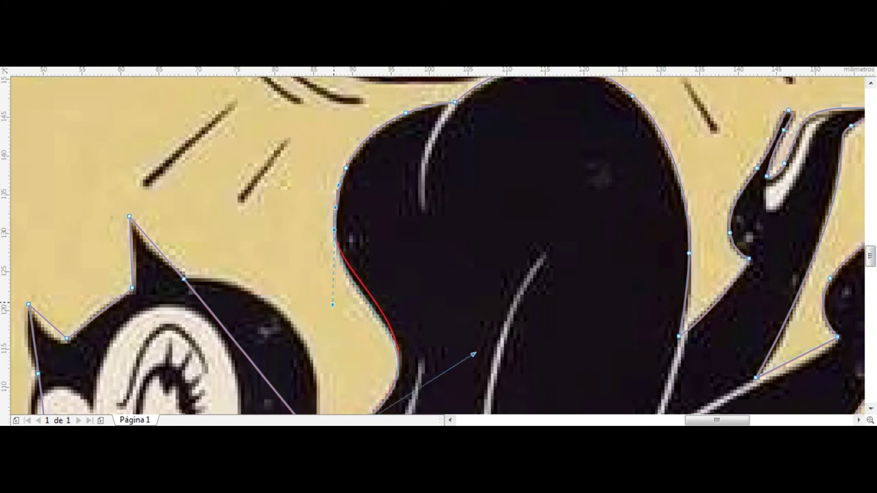
scroll(334, 315, "down", 1)
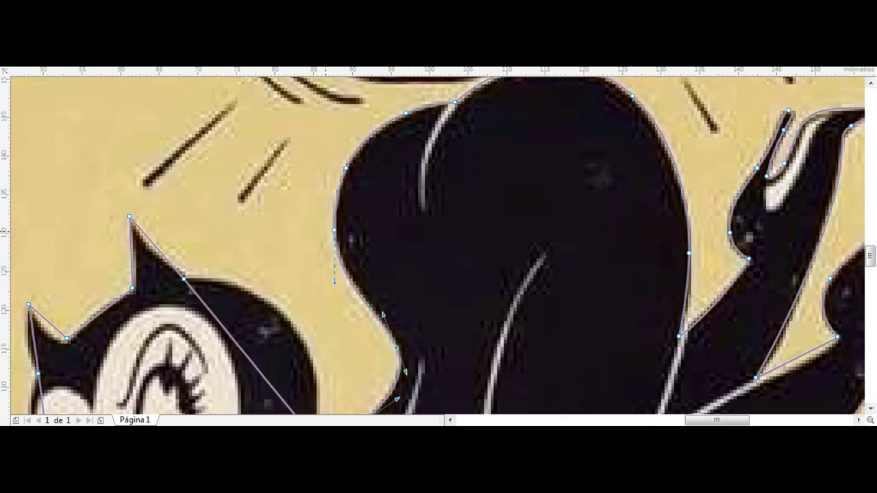
scroll(334, 315, "down", 2)
scroll(329, 255, "up", 8)
Straighten the segment under the crotch and curve the next one along the body edge toward the head.
mouse_move(370, 277)
left_mouse_down()
mouse_move(363, 269)
mouse_move(374, 268)
mouse_move(374, 252)
mouse_move(332, 242)
left_mouse_up()
key("ctrl+z")
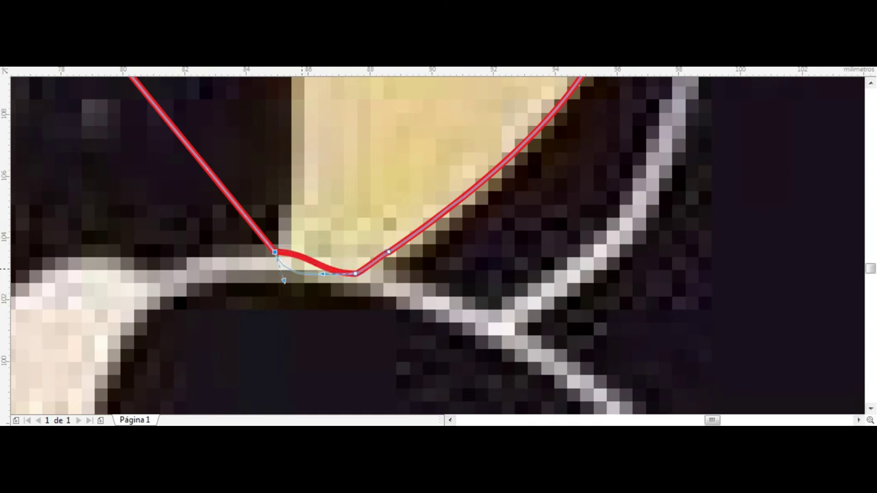
mouse_move(345, 271)
left_mouse_down()
mouse_move(345, 249)
mouse_move(348, 280)
left_mouse_up()
scroll(300, 276, "down", 3)
left_click_drag(245, 205, 281, 168)
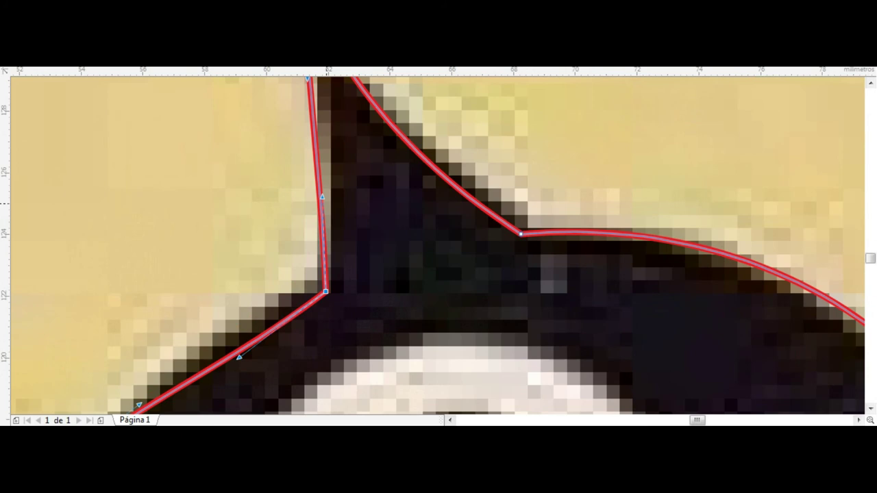
scroll(315, 269, "down", 2)
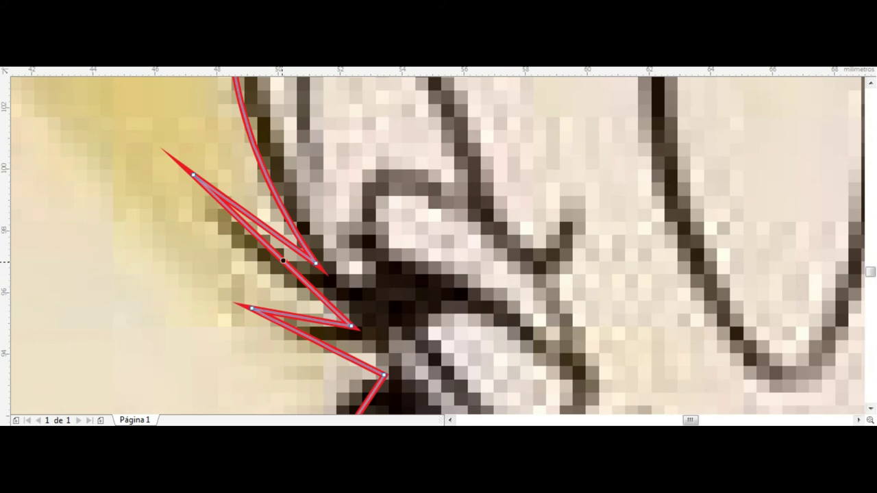
Curve the two cheek spikes so they follow the tufts.
left_click_drag(283, 261, 354, 316)
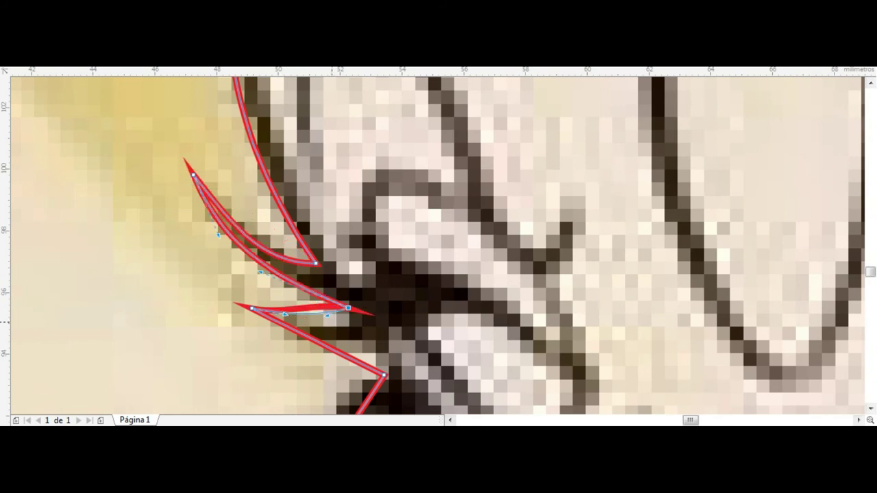
left_click_drag(294, 336, 252, 310)
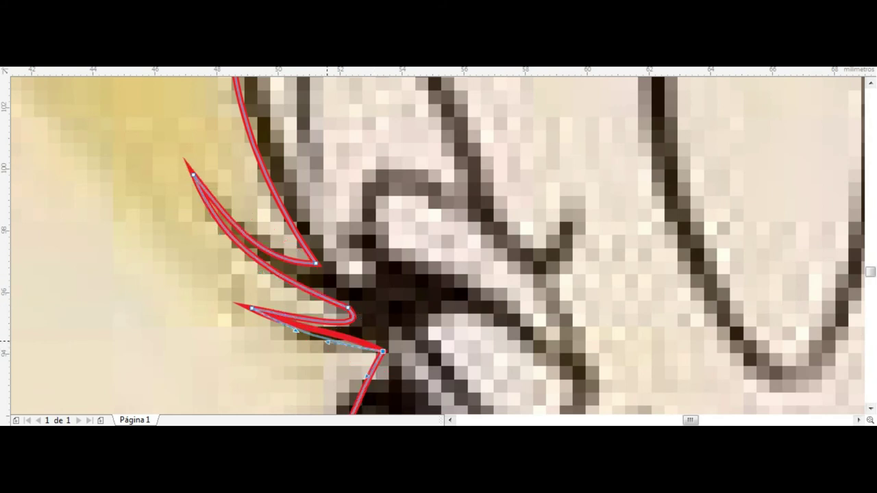
scroll(327, 341, "down", 2)
Bend the segment below the tufts into an S-curve hugging the jawline.
left_click_drag(308, 375, 366, 301)
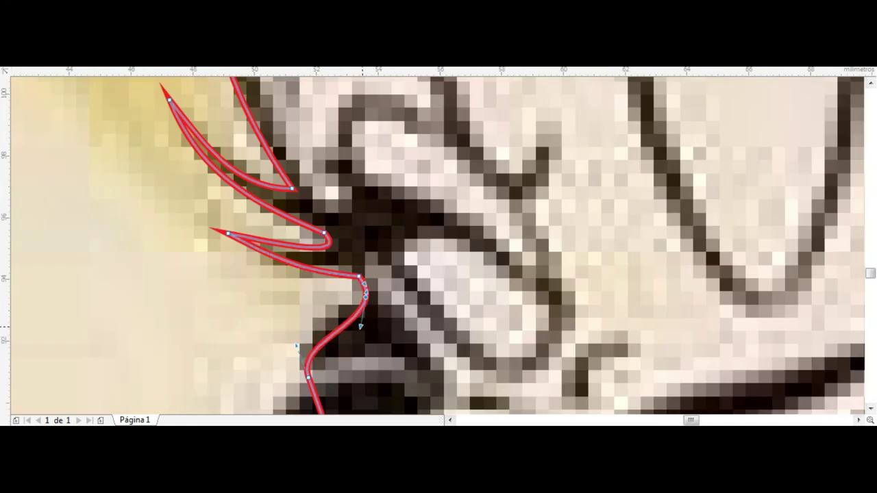
scroll(296, 346, "down", 3)
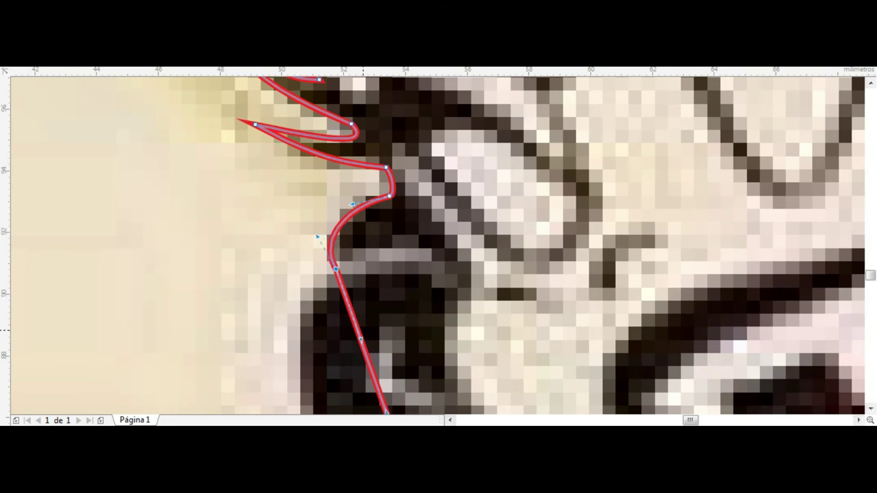
scroll(296, 346, "down", 3)
left_click_drag(311, 237, 283, 254)
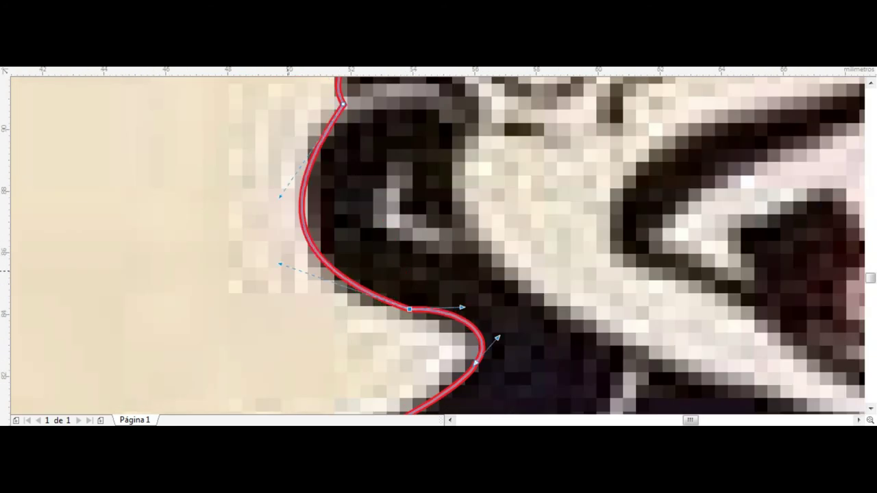
scroll(367, 219, "down", 3)
Save the drawing as Sem título-1.cdr in CDR format.
scroll(438, 246, "down", 3)
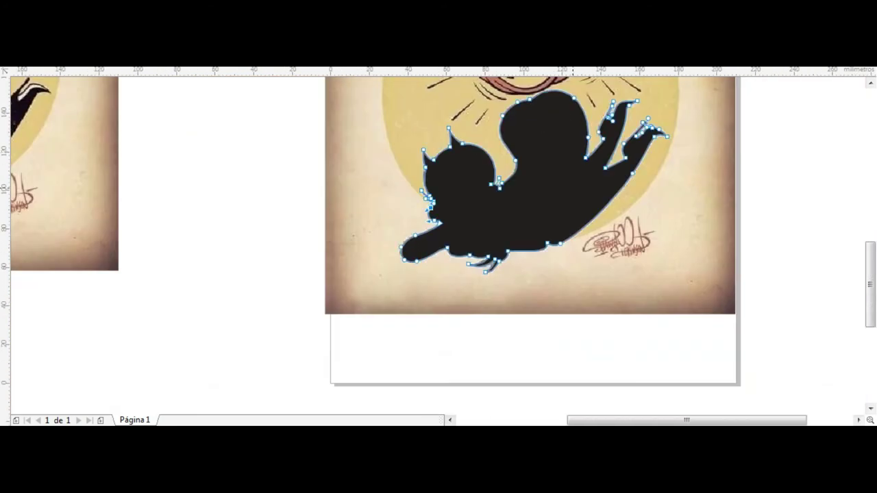
key("ctrl+s")
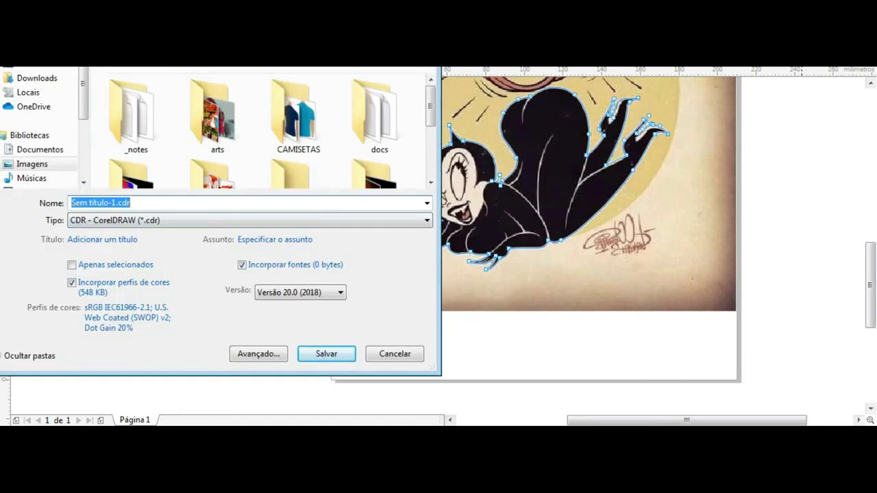
scroll(261, 130, "down", 5)
scroll(261, 130, "down", 3)
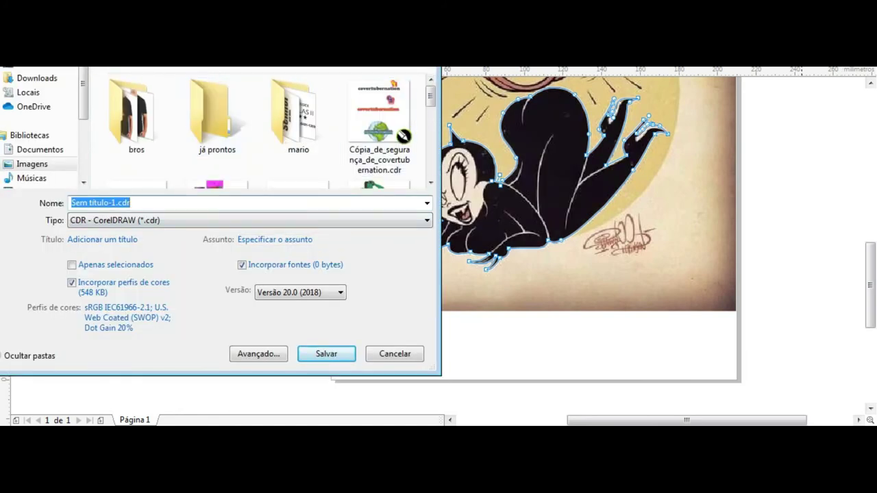
type("shedevil")
key("Return")
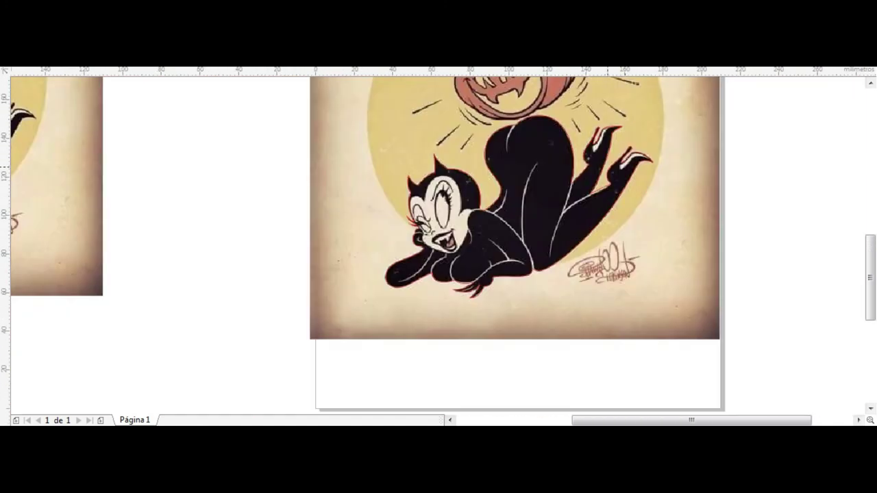
Add the last corner of the face outline and close the shape.
scroll(452, 198, "up", 3)
scroll(452, 199, "down", 2)
scroll(452, 199, "up", 2)
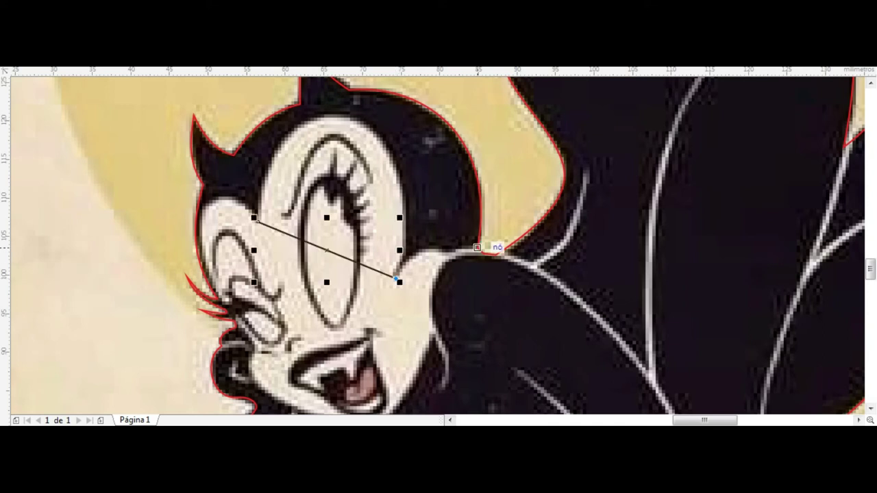
left_click(477, 247)
scroll(480, 254, "down", 2)
scroll(496, 306, "up", 2)
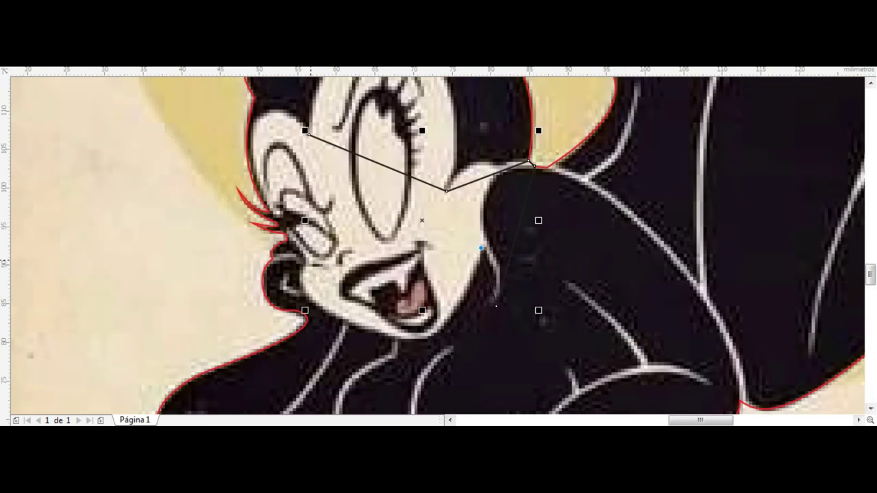
left_click(496, 306)
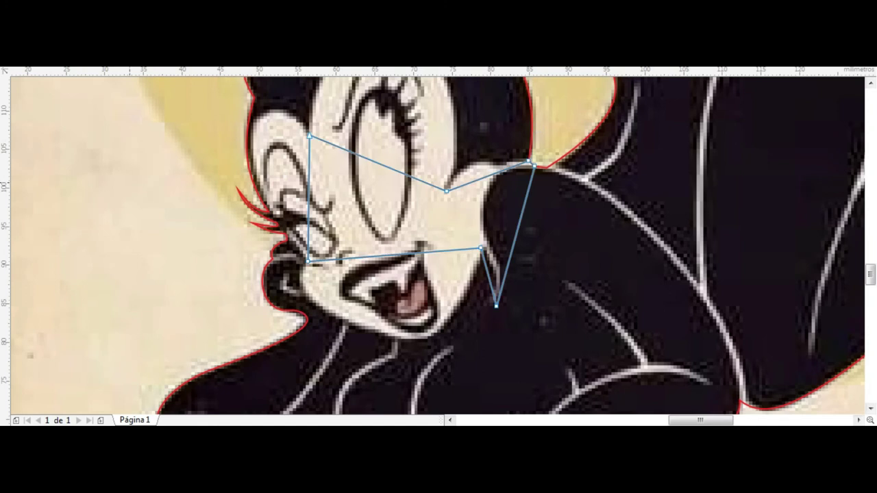
Curve the face outline's edges around the head, the eye corner and the cheek.
scroll(496, 306, "down", 2)
scroll(240, 146, "up", 4)
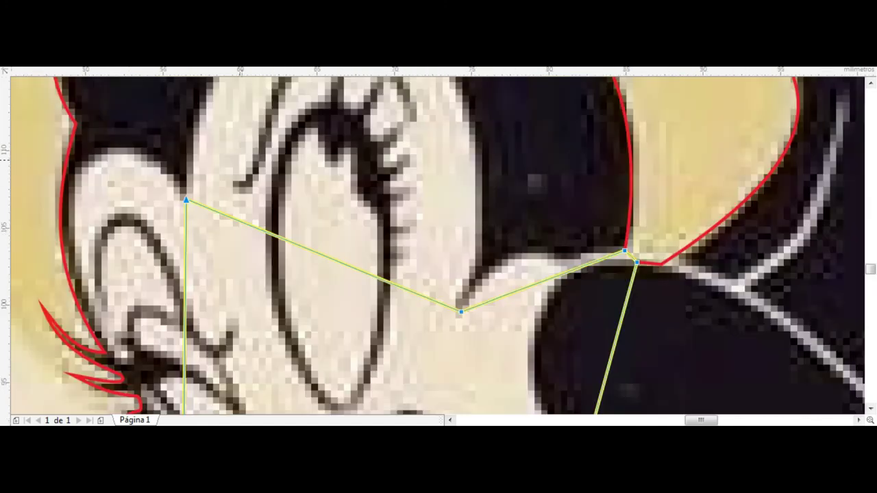
scroll(300, 199, "down", 2)
scroll(270, 110, "down", 2)
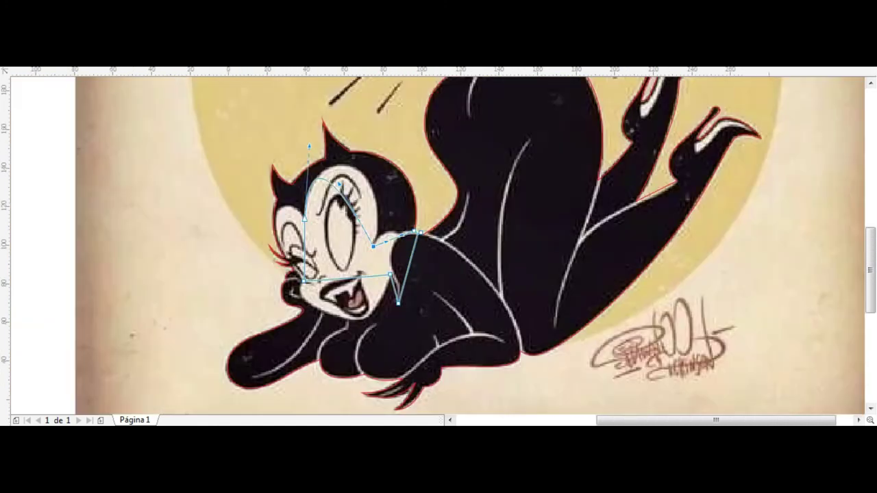
scroll(308, 205, "up", 2)
left_click_drag(318, 211, 356, 186)
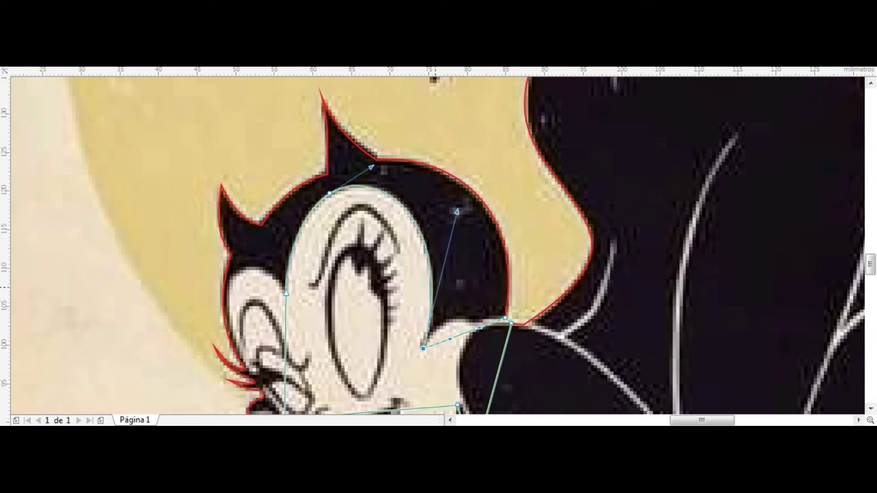
scroll(422, 348, "up", 3)
left_click_drag(542, 293, 515, 238)
scroll(592, 219, "down", 3)
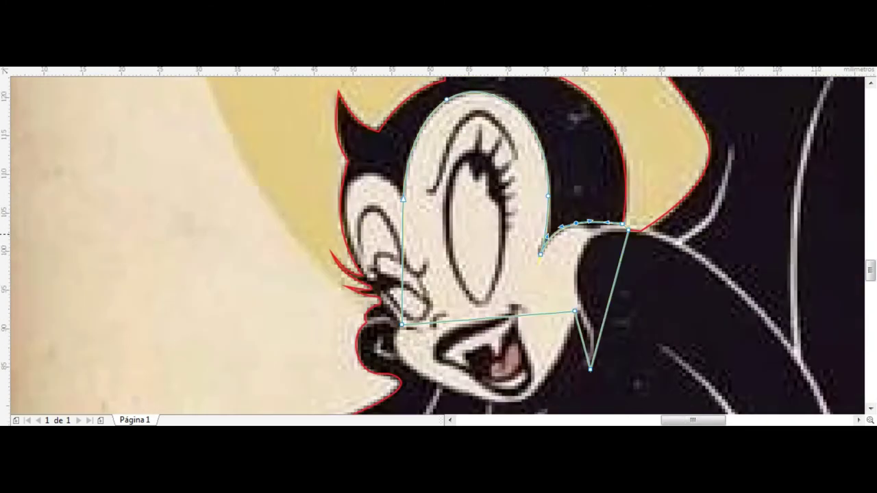
scroll(596, 220, "up", 2)
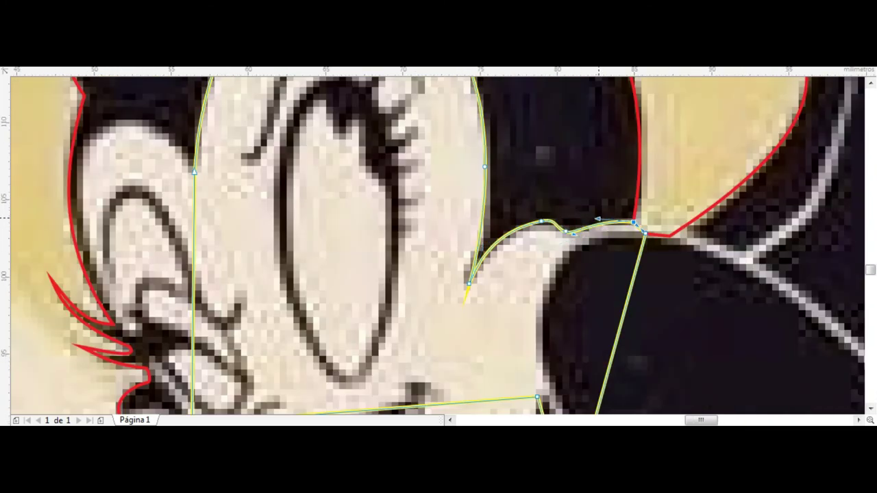
scroll(598, 219, "down", 2)
left_click_drag(616, 288, 569, 274)
scroll(515, 325, "up", 3)
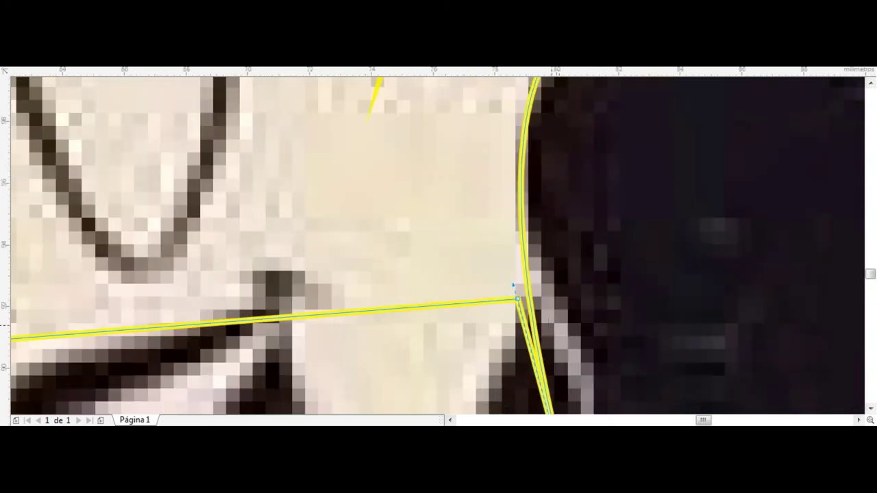
scroll(513, 284, "down", 2)
left_click_drag(514, 209, 512, 200)
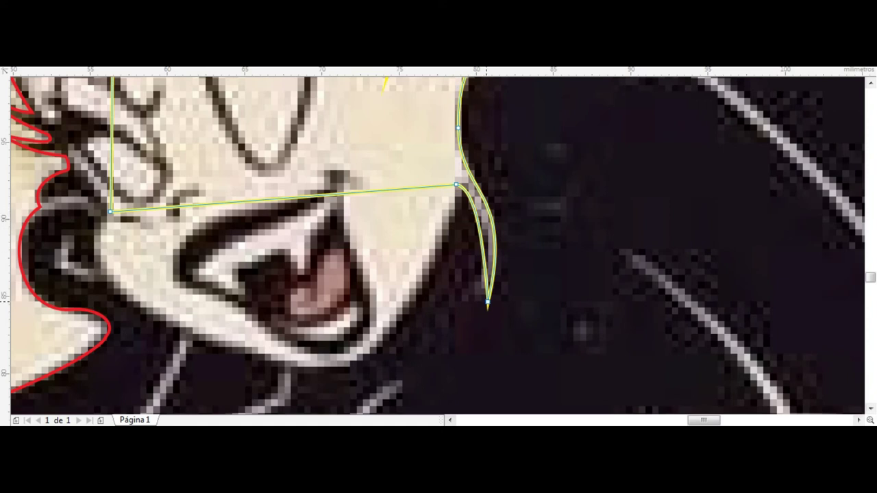
Reshape the cheek tuft beside the mouth and bulge the lower jaw out to the chin.
left_click_drag(462, 257, 471, 257)
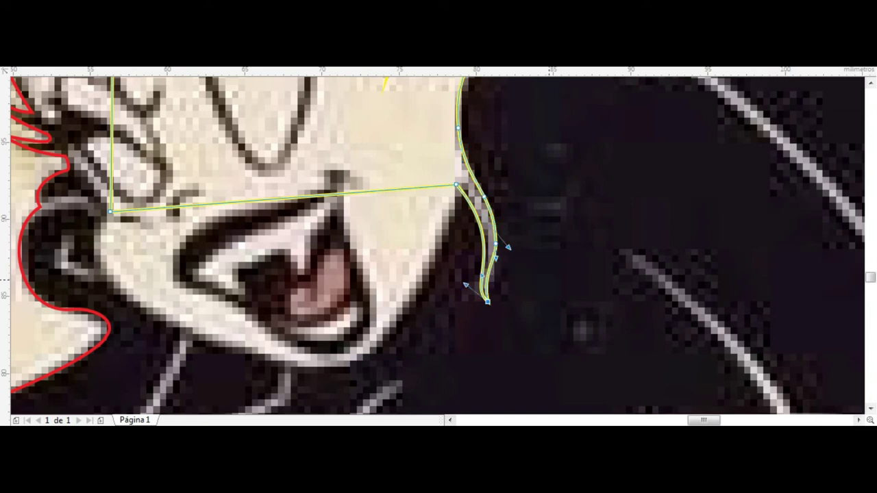
scroll(479, 276, "up", 2)
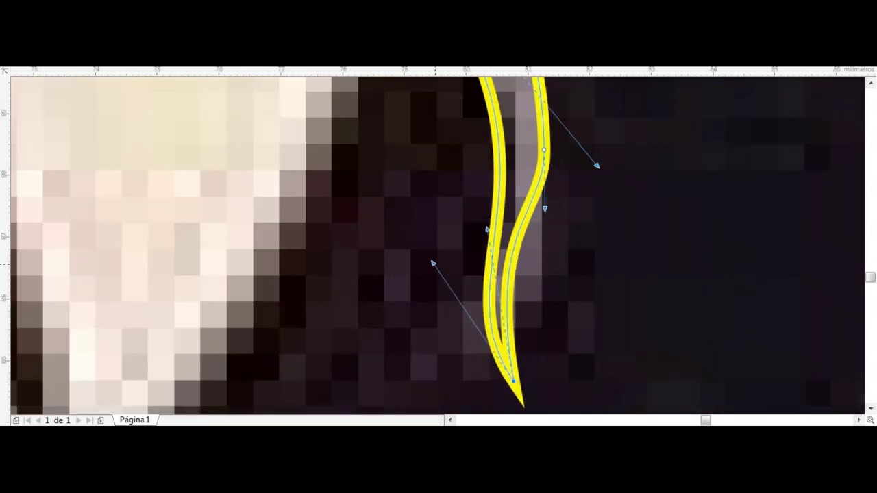
scroll(433, 262, "down", 2)
mouse_move(293, 188)
left_mouse_down()
mouse_move(293, 354)
mouse_move(321, 355)
left_mouse_up()
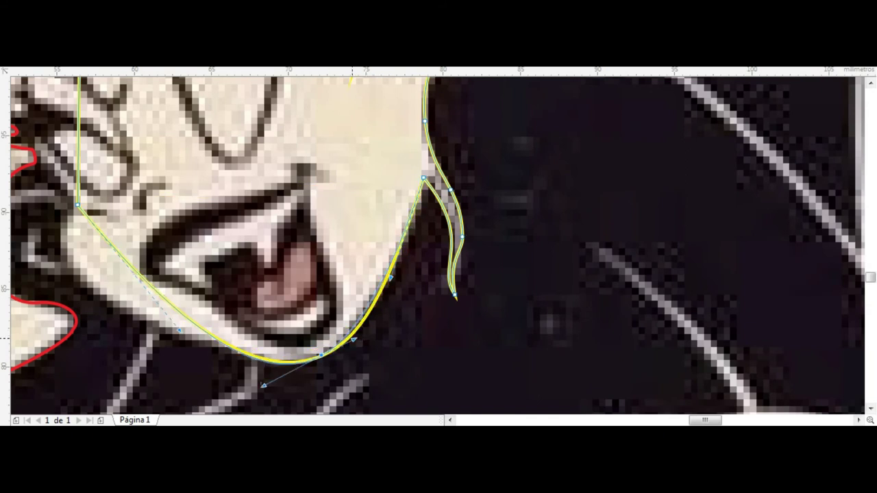
scroll(352, 338, "left", 3)
left_click_drag(356, 342, 288, 343)
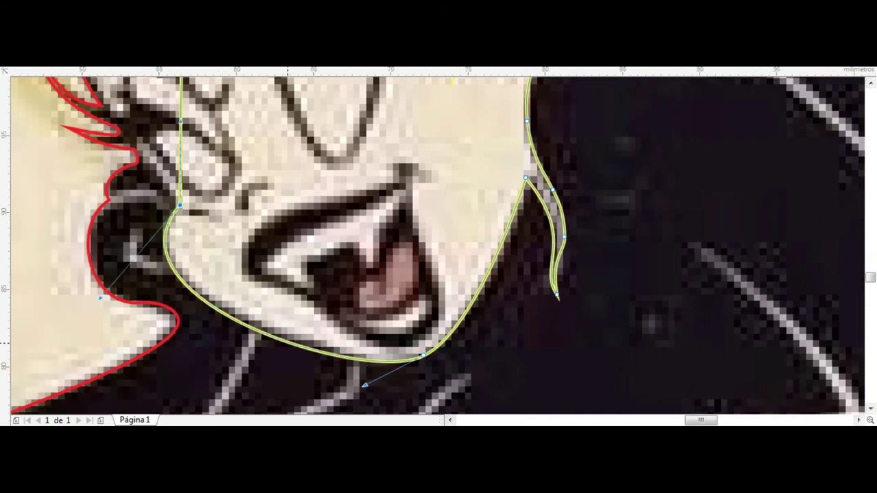
left_click(272, 334)
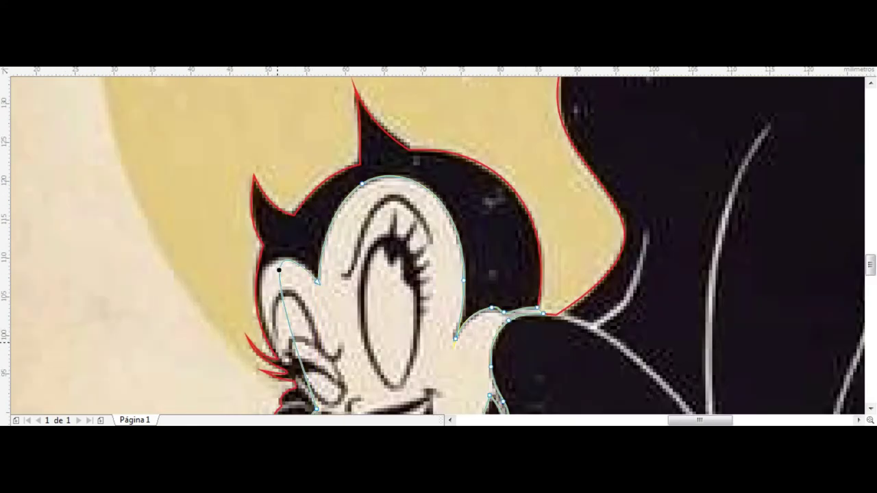
Pull the left face curve out along the cheek edge toward the shoulder junction.
mouse_move(278, 269)
left_mouse_down()
mouse_move(261, 217)
mouse_move(272, 216)
left_mouse_up()
left_click_drag(259, 302, 228, 284)
scroll(247, 351, "up", 2)
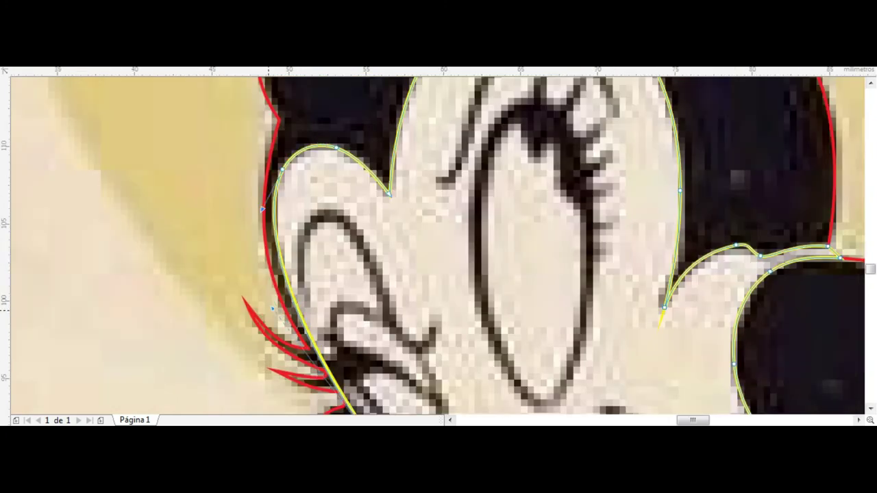
scroll(269, 309, "down", 3)
scroll(268, 310, "up", 2)
scroll(346, 363, "down", 1)
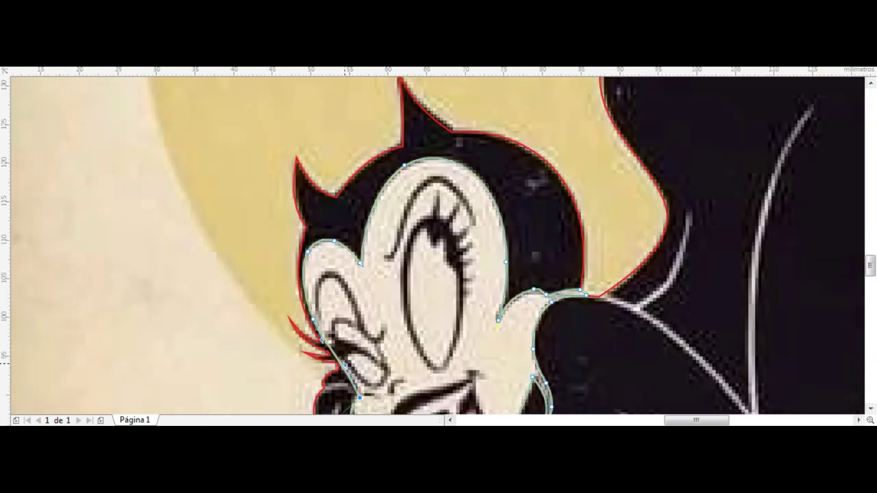
scroll(438, 246, "down", 3)
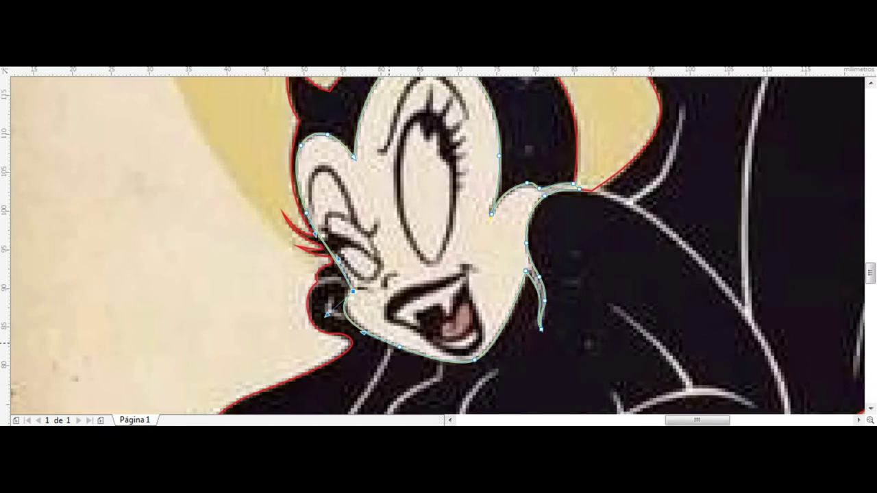
scroll(598, 181, "up", 2)
scroll(602, 181, "down", 4)
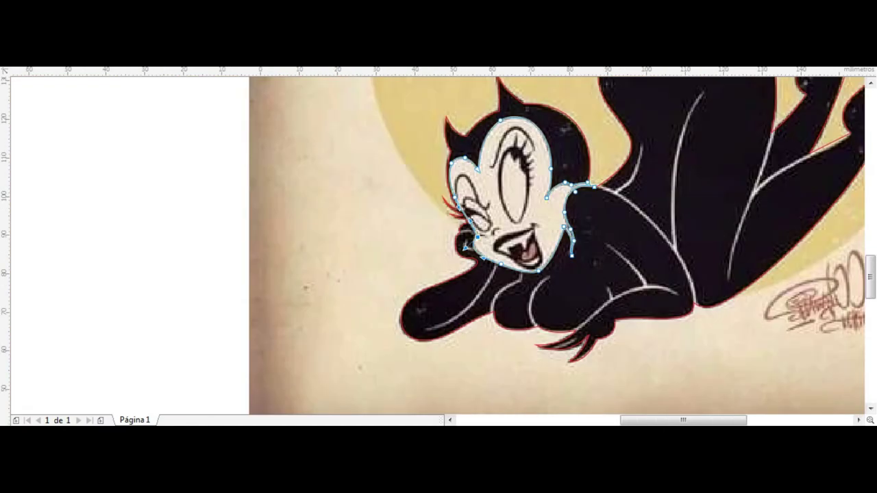
scroll(572, 186, "up", 3)
scroll(505, 286, "up", 2)
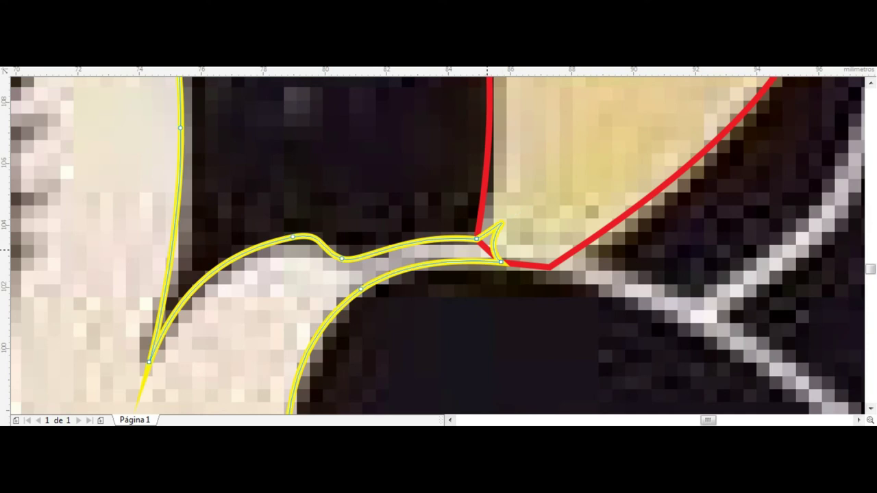
scroll(526, 239, "down", 2)
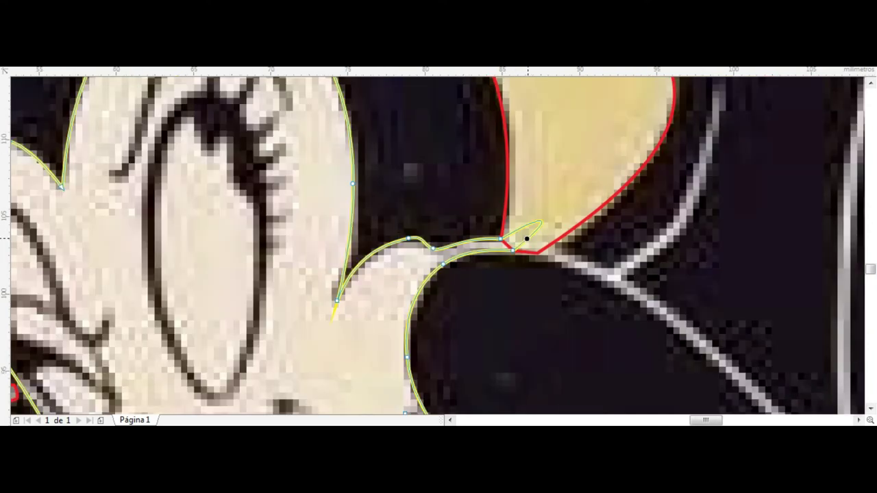
scroll(526, 238, "down", 4)
scroll(473, 172, "up", 1)
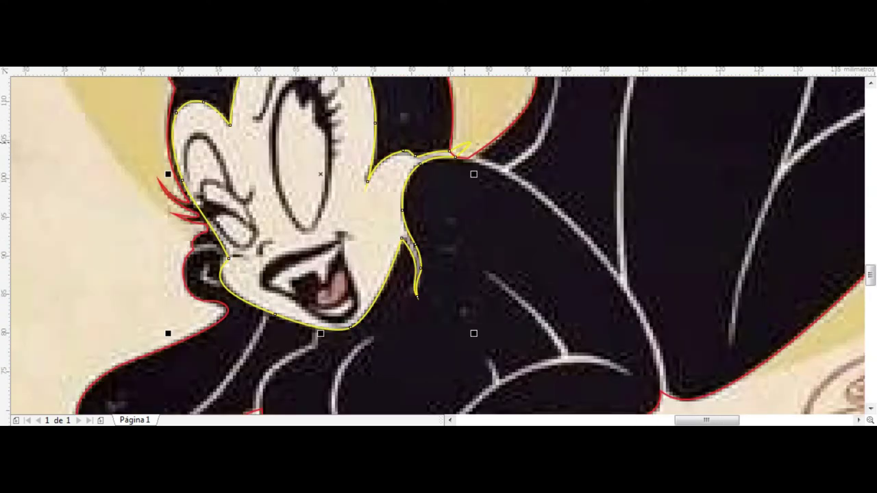
scroll(458, 297, "up", 5)
scroll(459, 298, "down", 5)
scroll(199, 128, "up", 5)
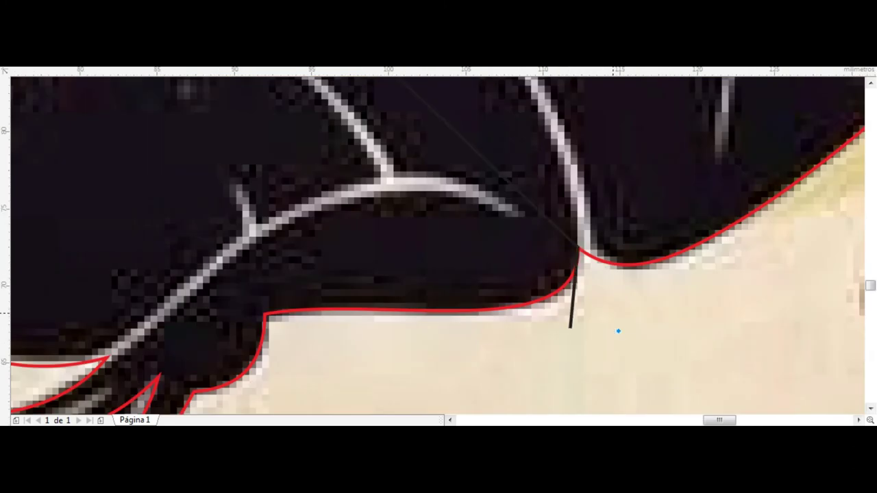
Finish the shoulder shape at the junction and bow its curve along the white highlight.
scroll(618, 331, "down", 5)
scroll(397, 143, "up", 3)
scroll(340, 134, "up", 2)
left_click(340, 134)
scroll(340, 134, "down", 4)
scroll(562, 281, "down", 1)
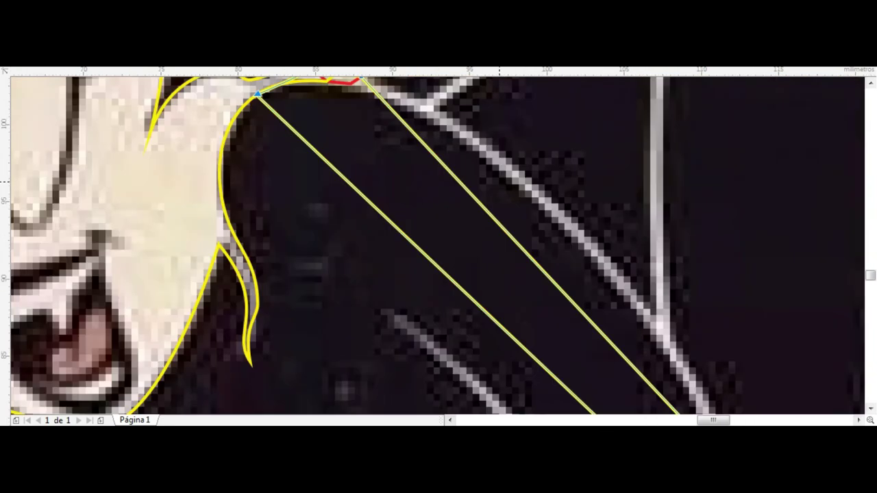
scroll(487, 185, "up", 3)
scroll(487, 184, "up", 1)
scroll(646, 293, "down", 1)
scroll(646, 293, "down", 3)
scroll(646, 294, "up", 4)
left_click_drag(646, 294, 676, 378)
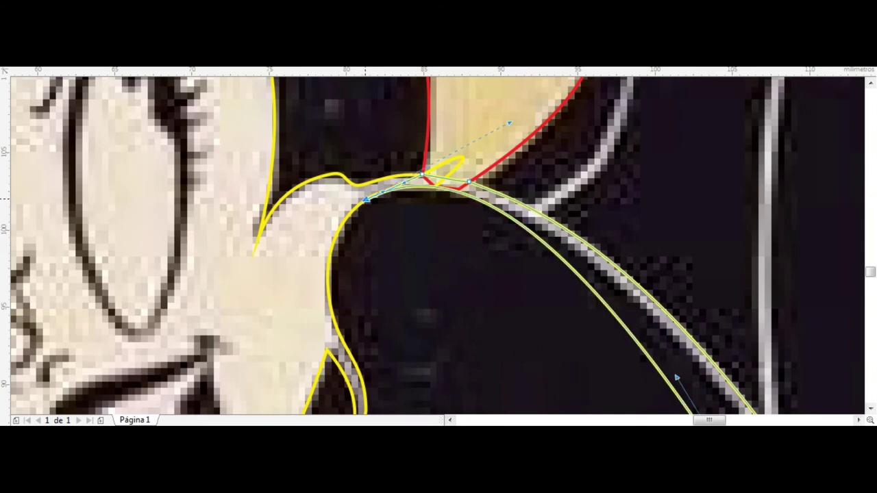
Refine the lower shoulder curve so it sits on the highlight line.
scroll(382, 187, "up", 3)
scroll(391, 206, "down", 1)
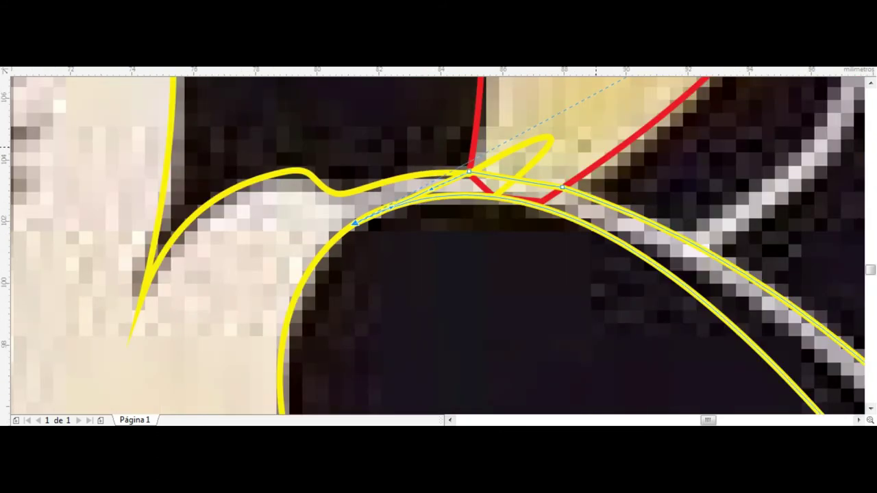
scroll(392, 206, "down", 1)
scroll(392, 207, "down", 1)
scroll(570, 261, "up", 2)
scroll(570, 261, "down", 3)
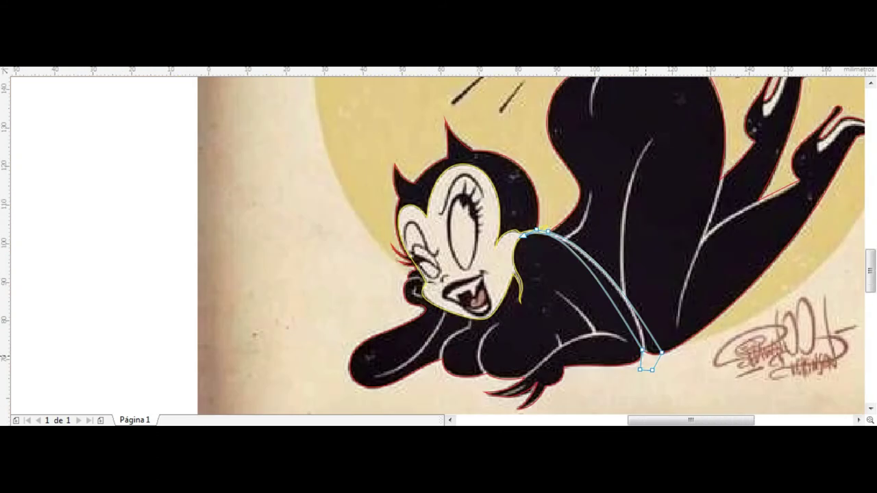
scroll(640, 295, "up", 5)
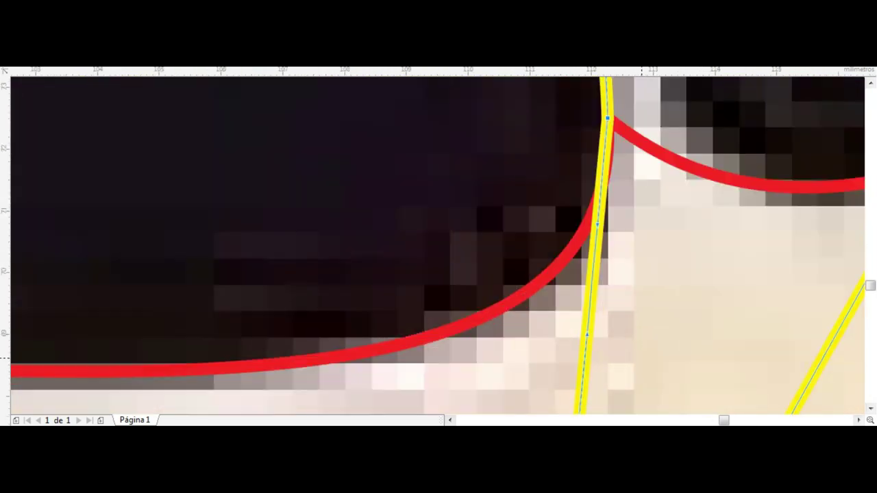
scroll(724, 304, "down", 3)
scroll(437, 274, "up", 3)
scroll(436, 274, "down", 1)
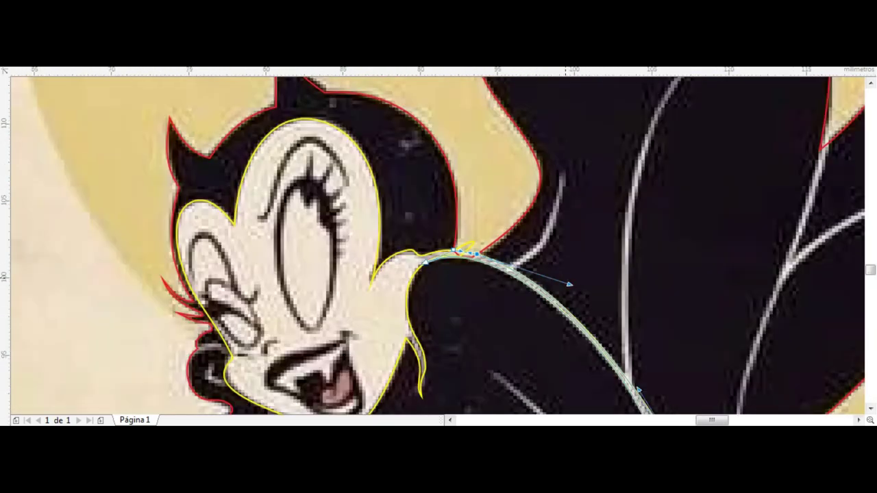
scroll(480, 274, "up", 1)
scroll(574, 272, "down", 1)
scroll(574, 272, "up", 1)
scroll(574, 272, "down", 2)
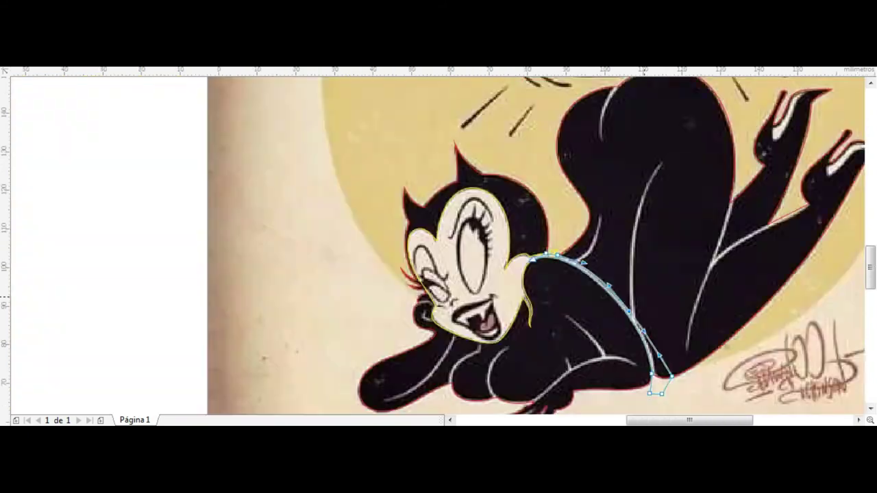
scroll(695, 254, "up", 2)
mouse_move(627, 379)
left_mouse_down()
mouse_move(634, 180)
mouse_move(725, 290)
left_mouse_up()
scroll(724, 290, "down", 2)
scroll(652, 334, "up", 1)
scroll(678, 370, "up", 3)
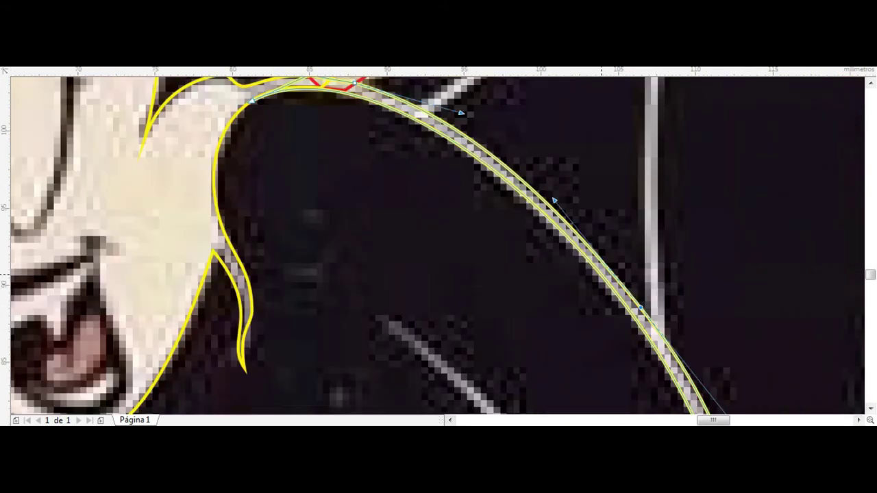
left_click_drag(678, 370, 651, 370)
scroll(651, 370, "down", 3)
scroll(617, 267, "down", 2)
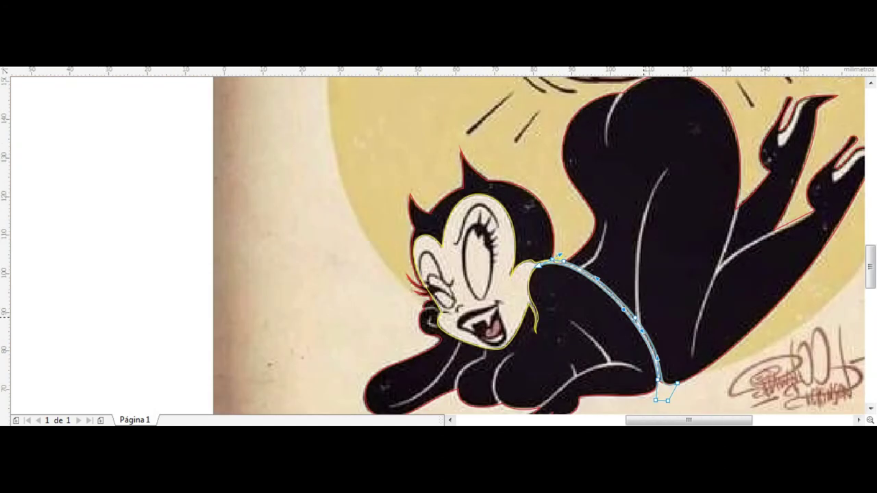
scroll(616, 267, "up", 3)
Select the whole shoulder stroke, then return to editing its nodes.
key("space")
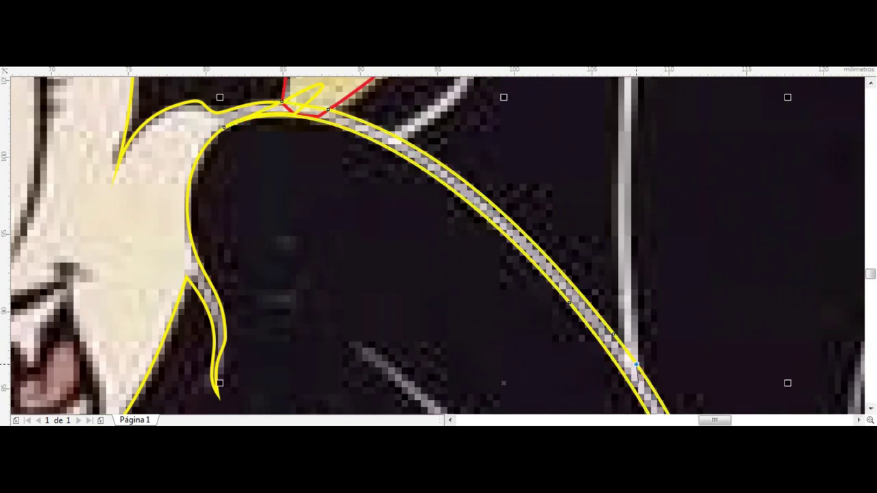
scroll(636, 365, "down", 3)
scroll(635, 365, "up", 2)
scroll(635, 365, "up", 2)
scroll(635, 364, "up", 3)
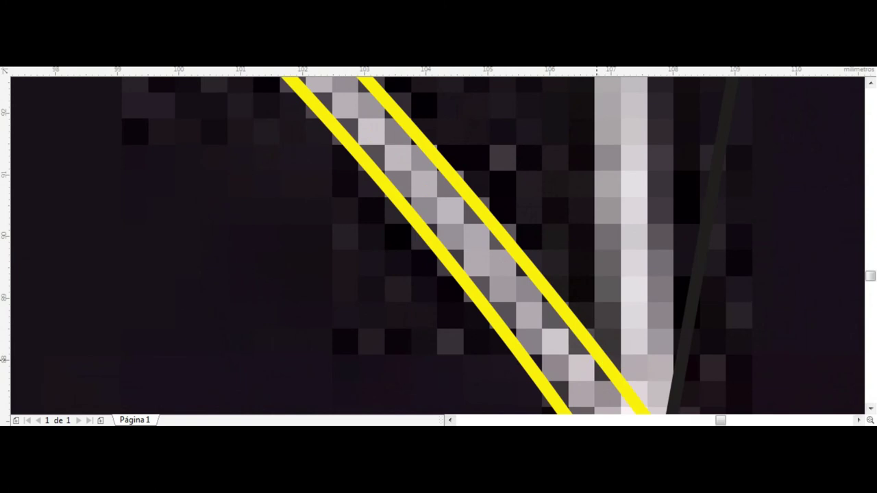
scroll(615, 351, "down", 2)
scroll(615, 351, "up", 2)
scroll(616, 351, "down", 3)
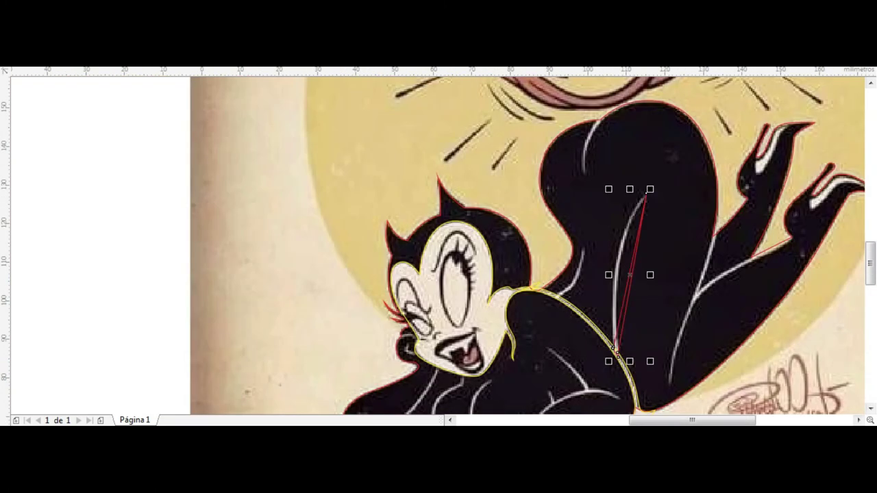
key("F10")
Bend the line along the back highlight and pull the new curve's end down to the shoulder.
scroll(629, 274, "up", 2)
left_click_drag(629, 274, 600, 259)
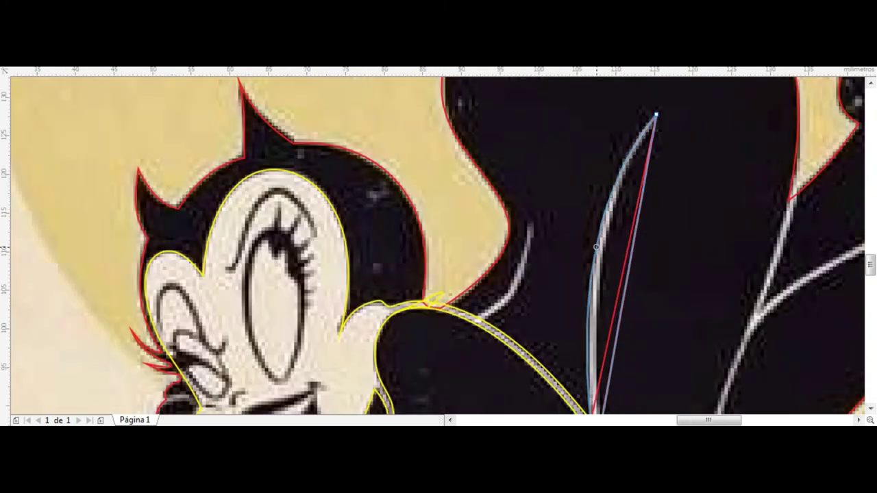
scroll(601, 260, "down", 2)
scroll(591, 349, "up", 2)
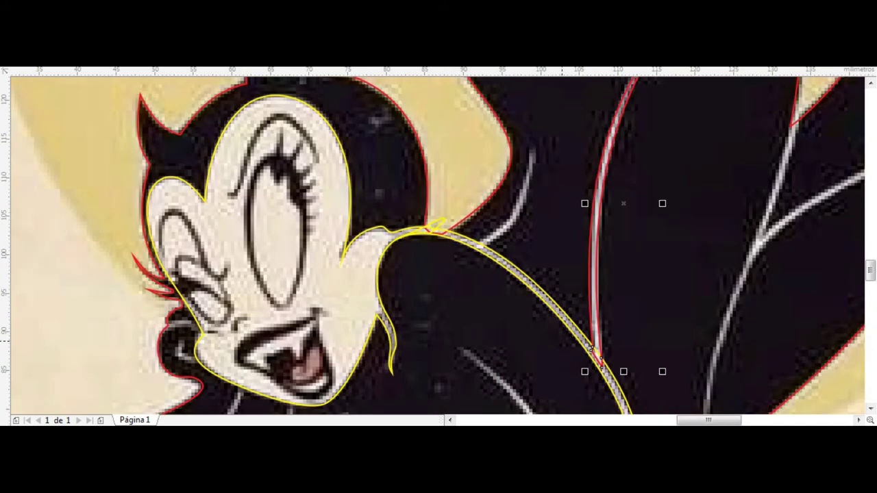
scroll(522, 206, "up", 1)
scroll(522, 205, "down", 1)
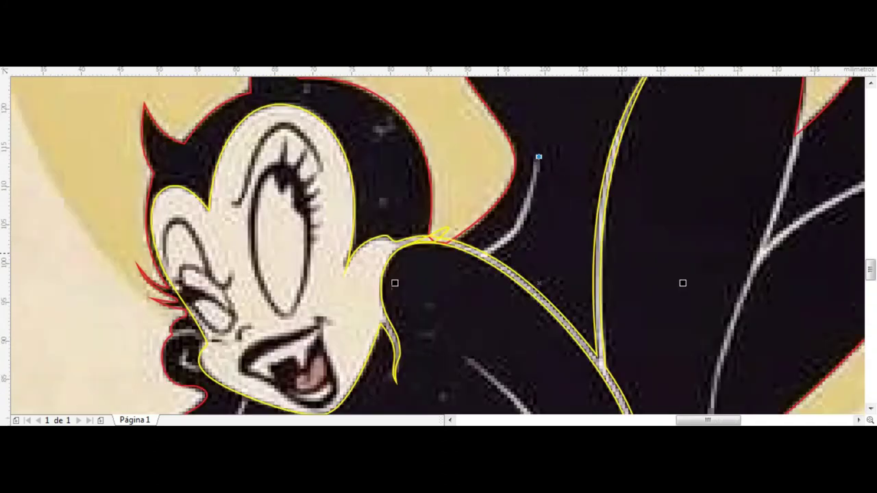
scroll(473, 253, "up", 5)
scroll(568, 176, "down", 3)
scroll(568, 176, "down", 2)
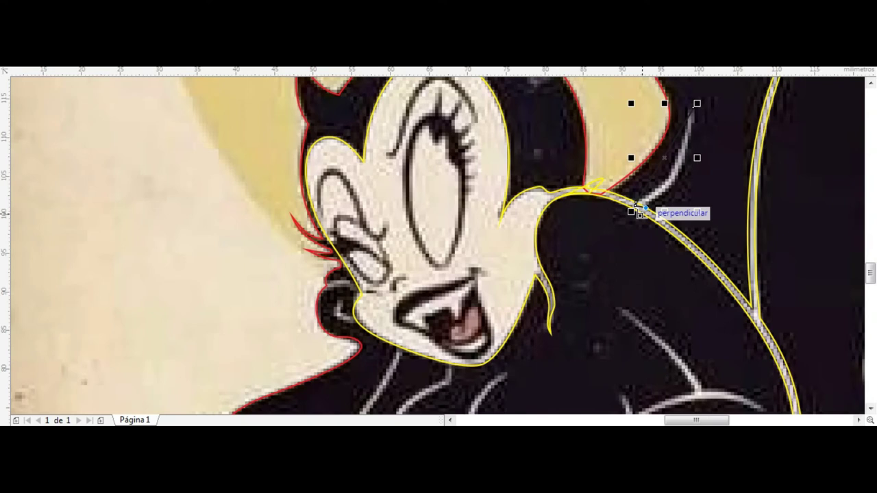
scroll(636, 206, "up", 3)
left_click_drag(688, 111, 568, 322)
scroll(568, 322, "down", 3)
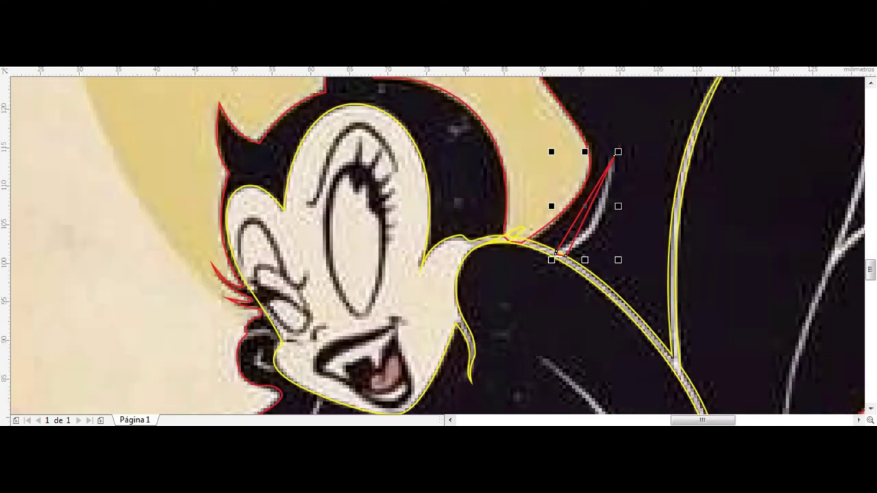
Reshape the red curve near the shoulder to follow the highlight, then return to the Pick tool.
key("F10")
scroll(689, 255, "up", 2)
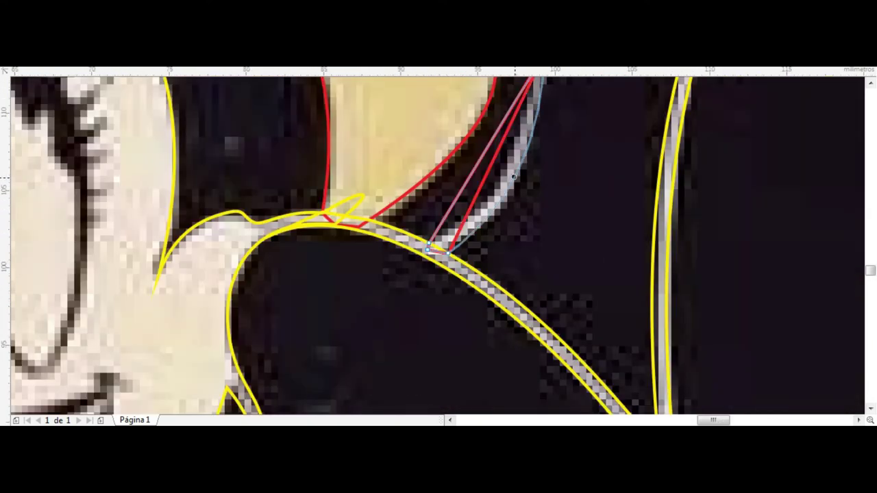
mouse_move(480, 205)
left_mouse_down()
mouse_move(502, 224)
mouse_move(479, 203)
left_mouse_up()
scroll(480, 203, "down", 3)
scroll(497, 185, "up", 3)
left_click_drag(521, 246, 533, 155)
key("space")
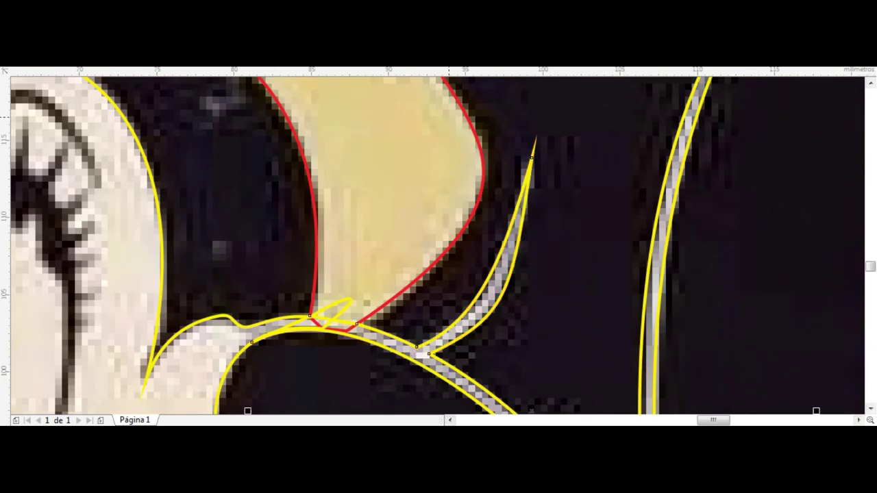
scroll(485, 148, "down", 3)
Close the leg highlight shape and bend its straight edges to hug the white stroke.
scroll(560, 199, "up", 3)
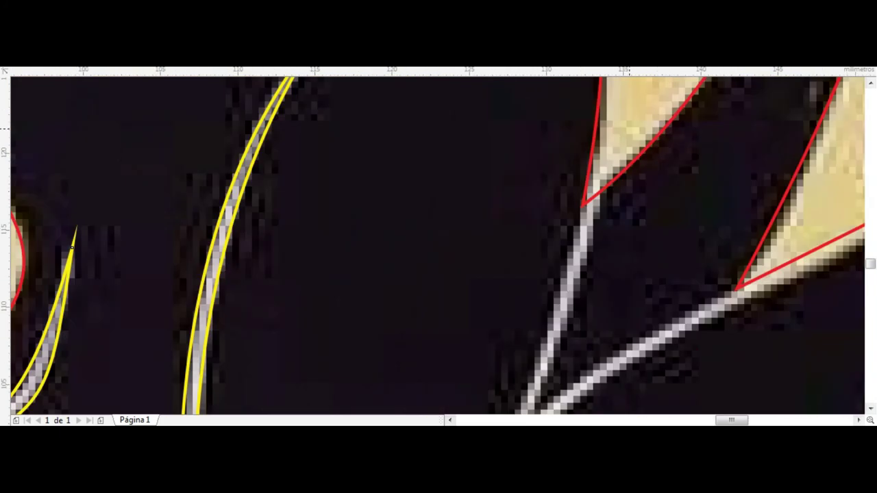
scroll(556, 157, "up", 3)
scroll(556, 157, "down", 7)
scroll(558, 222, "up", 5)
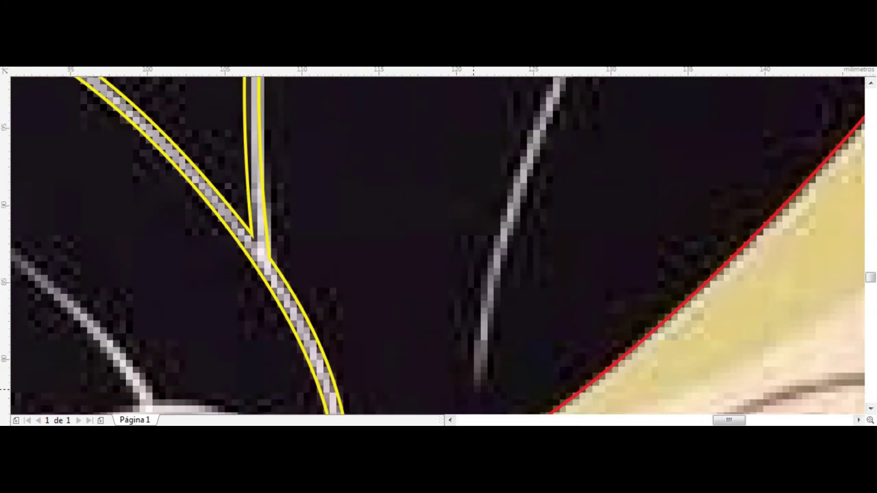
scroll(558, 223, "down", 4)
scroll(509, 372, "up", 6)
scroll(509, 372, "down", 2)
left_click(524, 327)
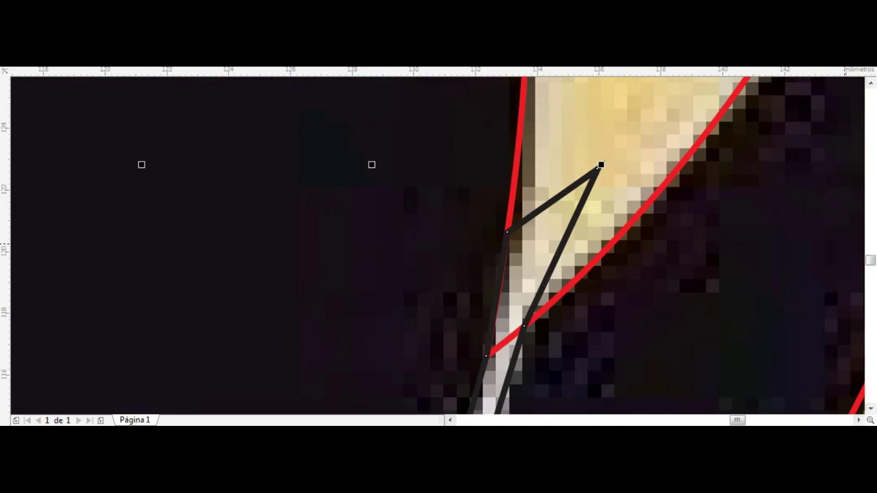
scroll(531, 124, "down", 5)
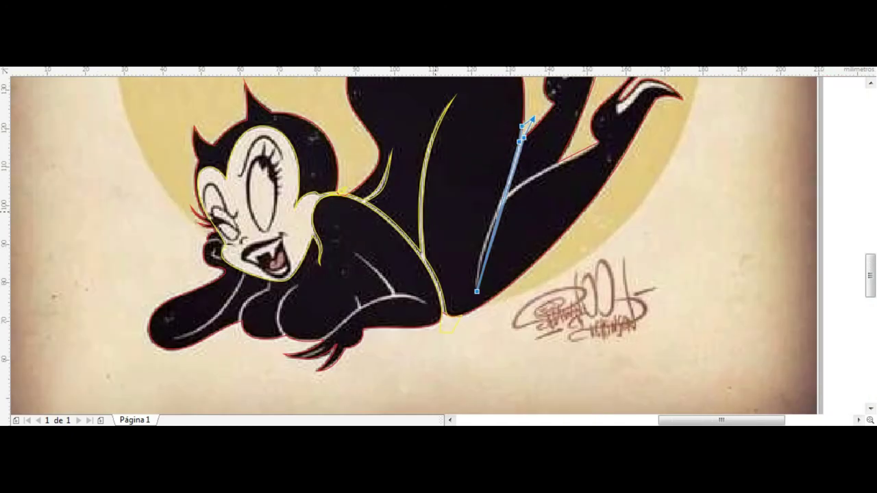
scroll(531, 123, "up", 4)
scroll(531, 123, "down", 2)
scroll(531, 124, "down", 1)
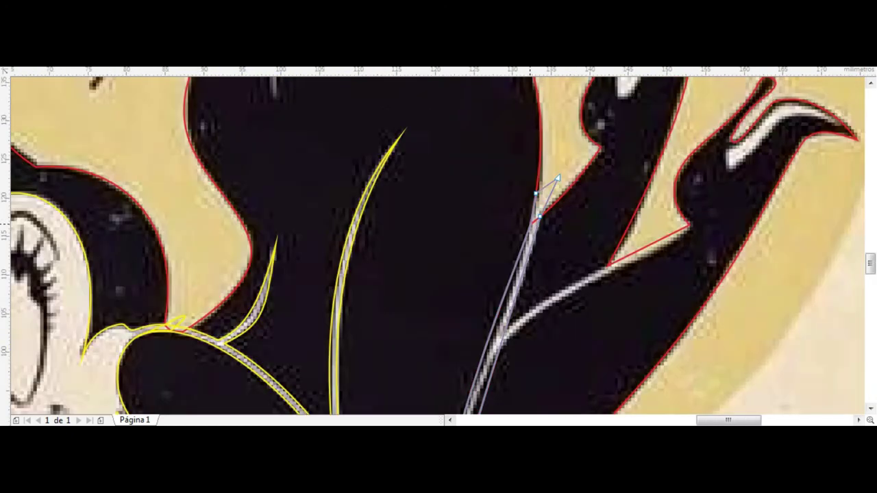
scroll(557, 178, "down", 1)
scroll(541, 219, "up", 3)
scroll(534, 239, "down", 1)
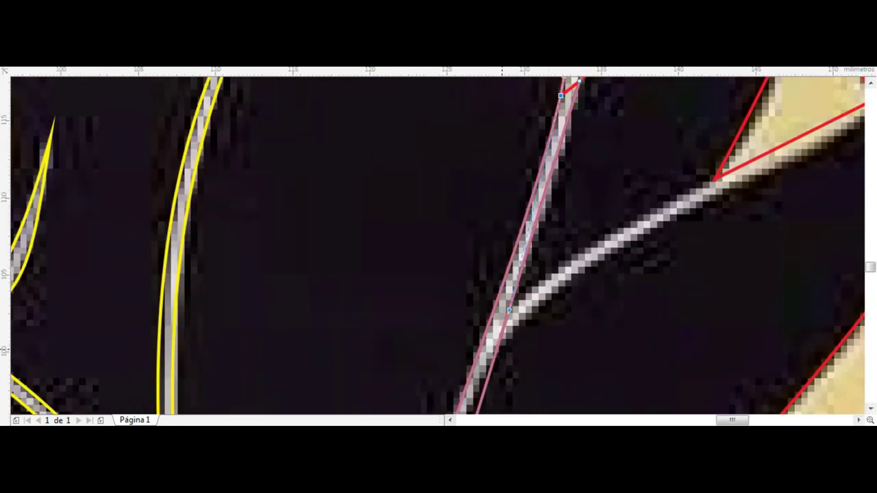
scroll(529, 261, "down", 3)
scroll(529, 261, "up", 2)
left_click_drag(489, 252, 470, 248)
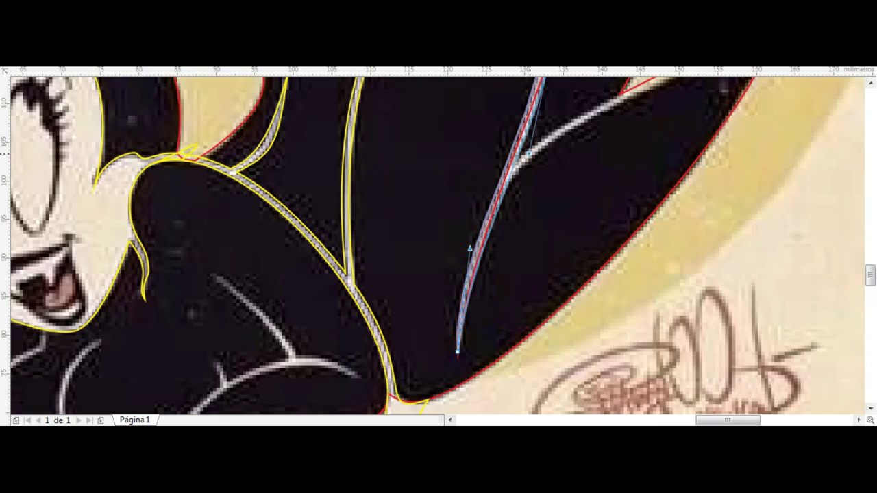
scroll(470, 248, "up", 2)
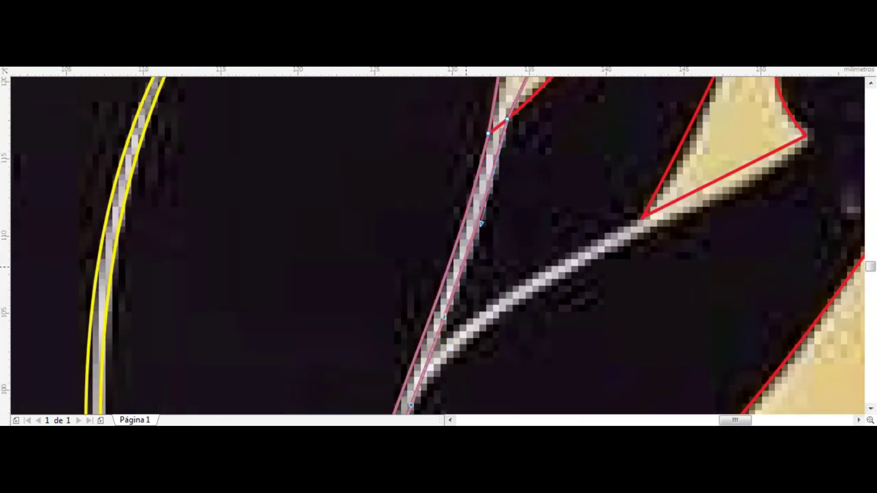
left_click_drag(485, 255, 474, 263)
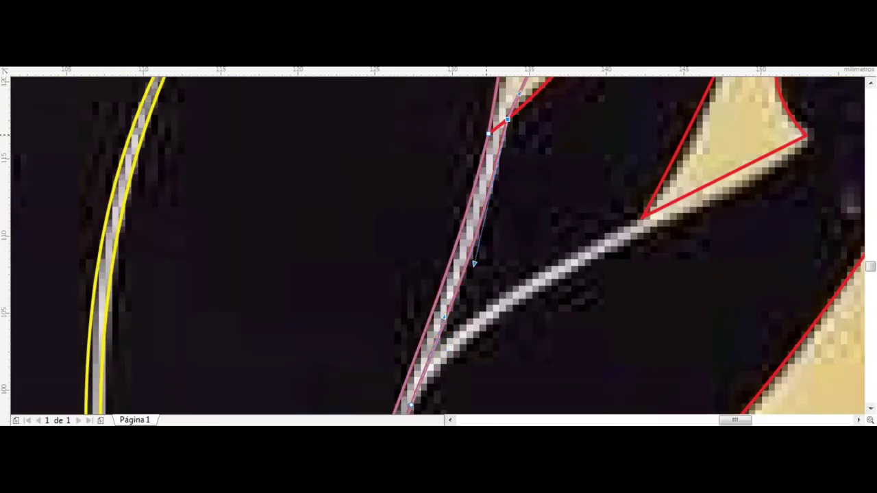
scroll(452, 274, "down", 3)
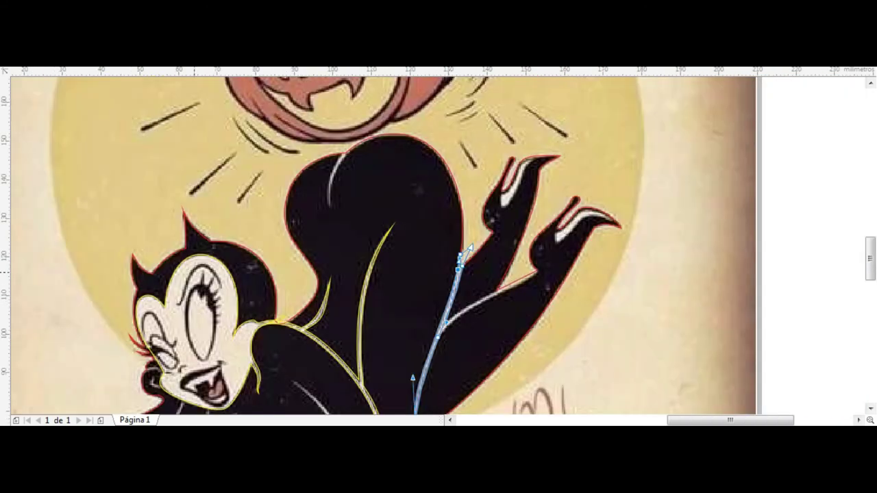
scroll(521, 290, "up", 3)
scroll(592, 200, "up", 2)
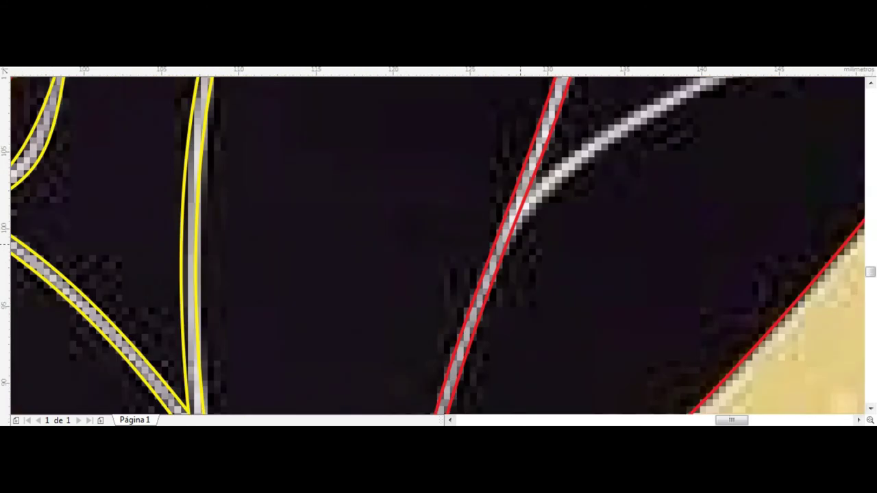
scroll(575, 172, "up", 2)
scroll(568, 157, "down", 4)
scroll(563, 144, "up", 4)
Add the forked branch edge and curve it along the highlight toward the foot.
left_click(563, 144)
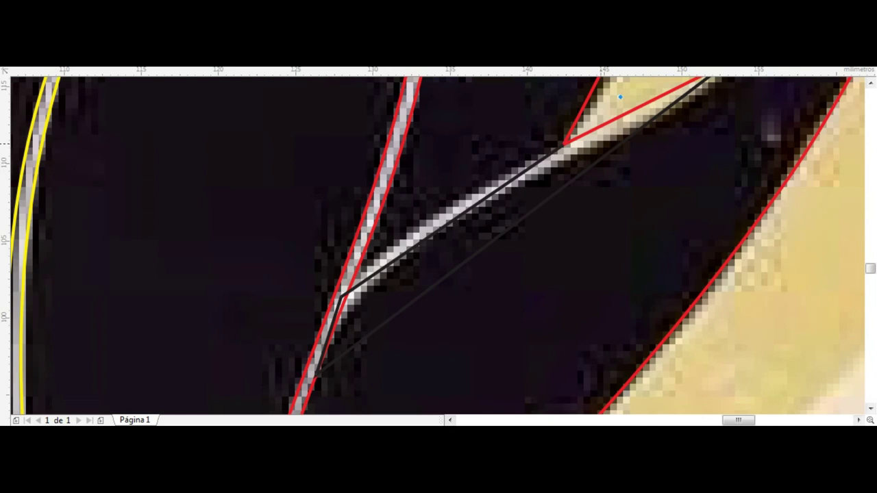
scroll(575, 144, "down", 4)
scroll(595, 145, "up", 4)
scroll(300, 144, "down", 1)
scroll(299, 144, "down", 3)
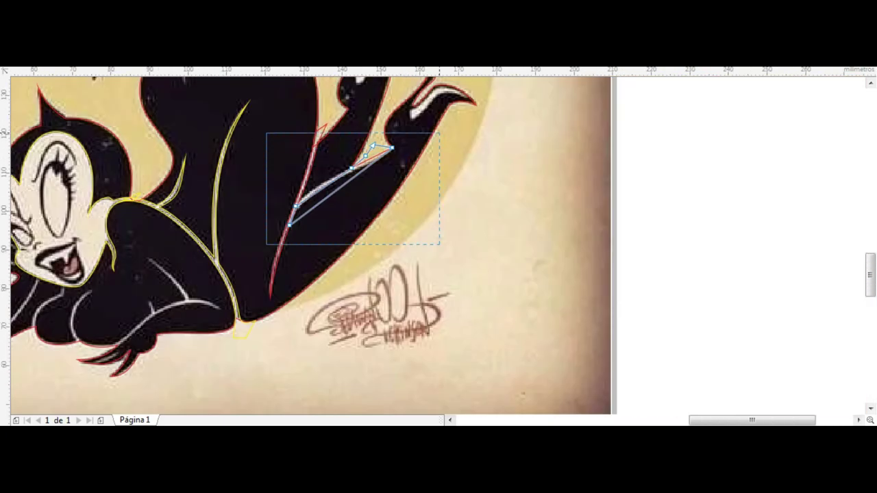
scroll(302, 219, "up", 4)
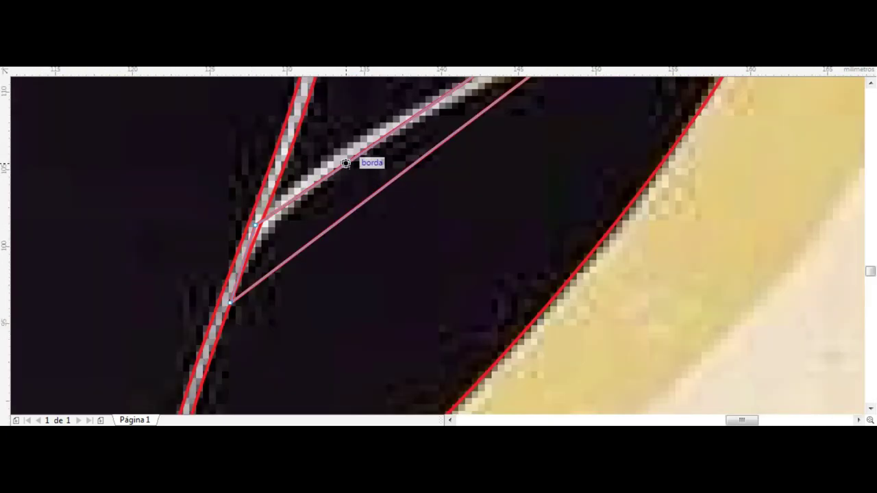
scroll(302, 219, "down", 2)
scroll(401, 121, "up", 2)
left_click_drag(243, 200, 302, 199)
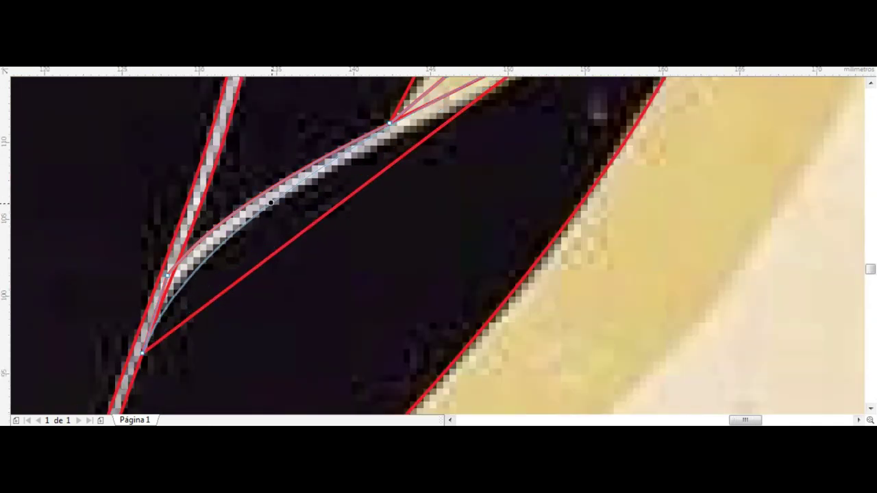
scroll(302, 199, "down", 2)
left_click_drag(428, 120, 234, 204)
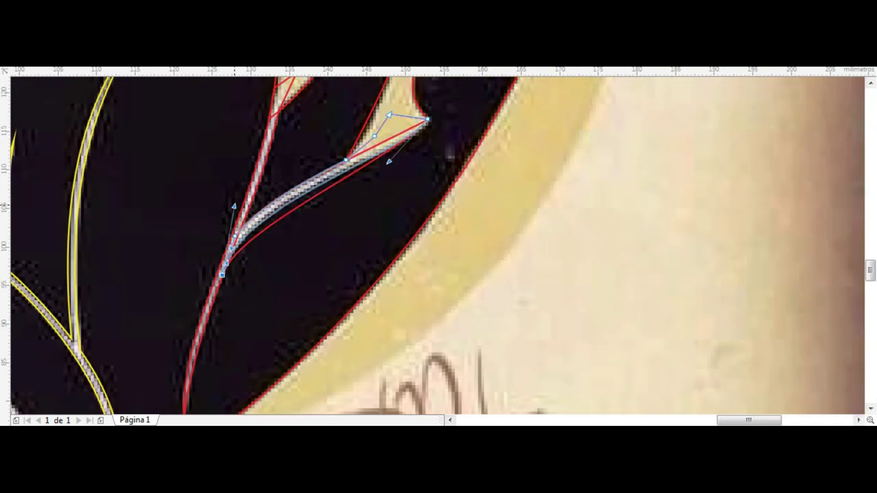
left_click_drag(388, 162, 405, 159)
left_click_drag(235, 199, 244, 185)
key("space")
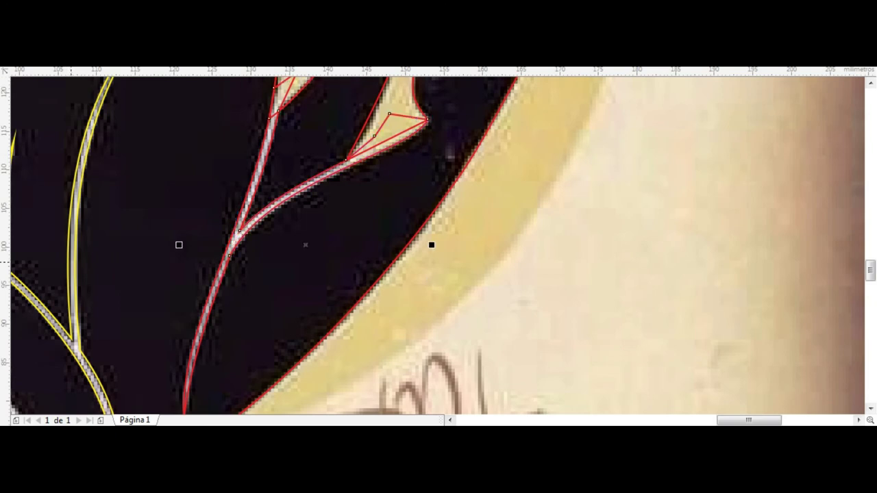
scroll(439, 247, "down", 3)
scroll(439, 247, "up", 3)
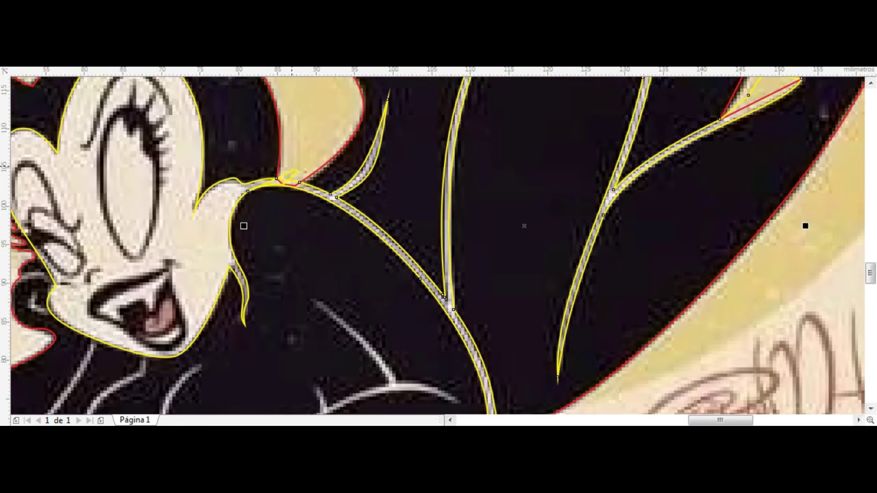
scroll(438, 247, "down", 2)
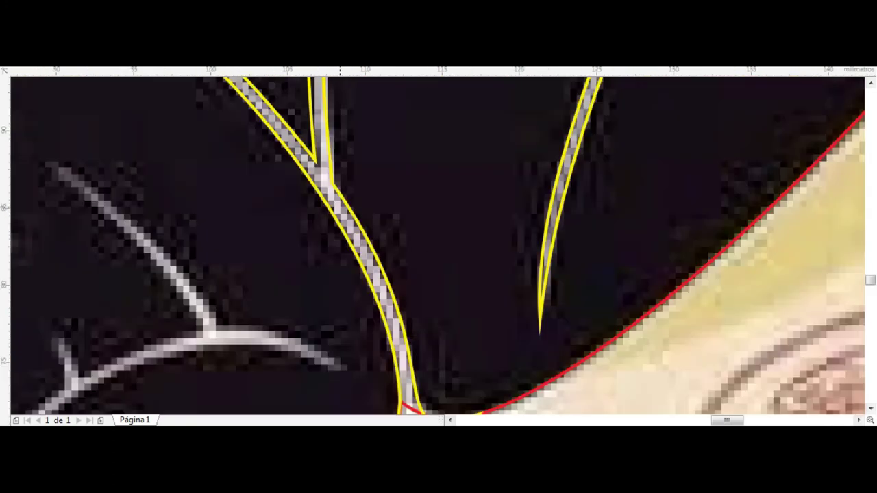
scroll(439, 246, "right", 3)
Draw a closed shape over the highlight and curve its upper edge along the streak.
scroll(117, 367, "up", 4)
scroll(249, 215, "down", 2)
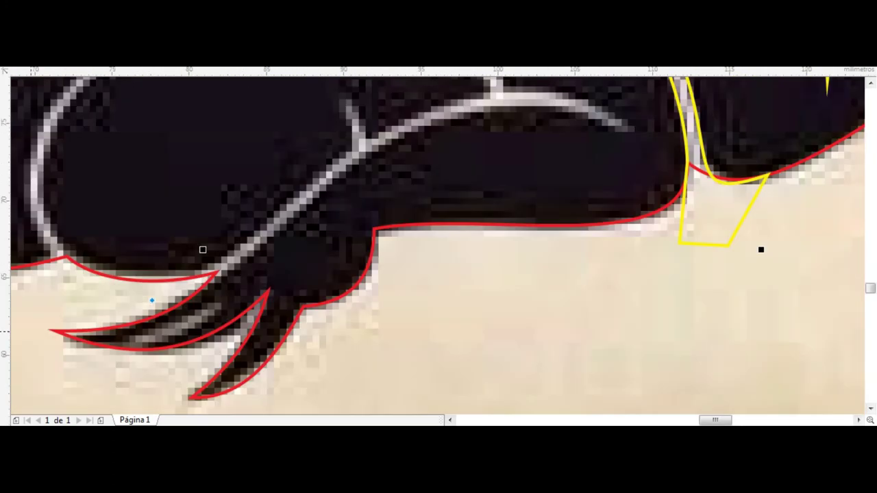
left_click_drag(152, 301, 141, 280)
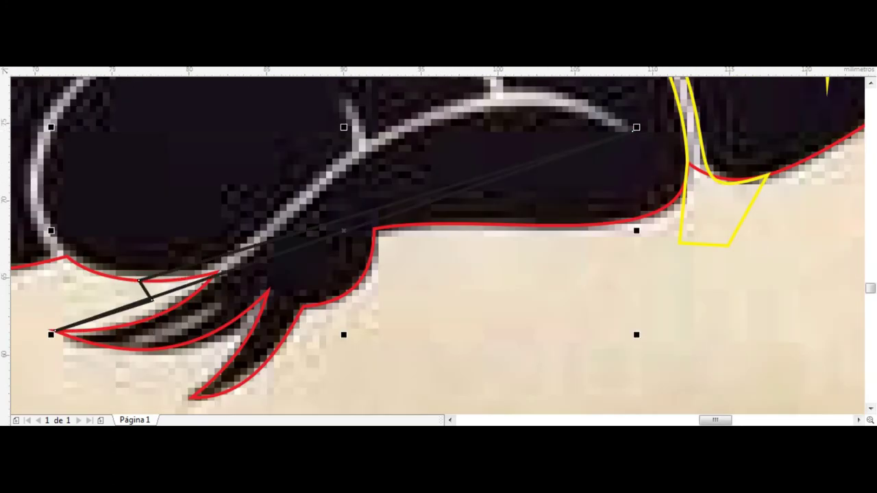
left_click(151, 300)
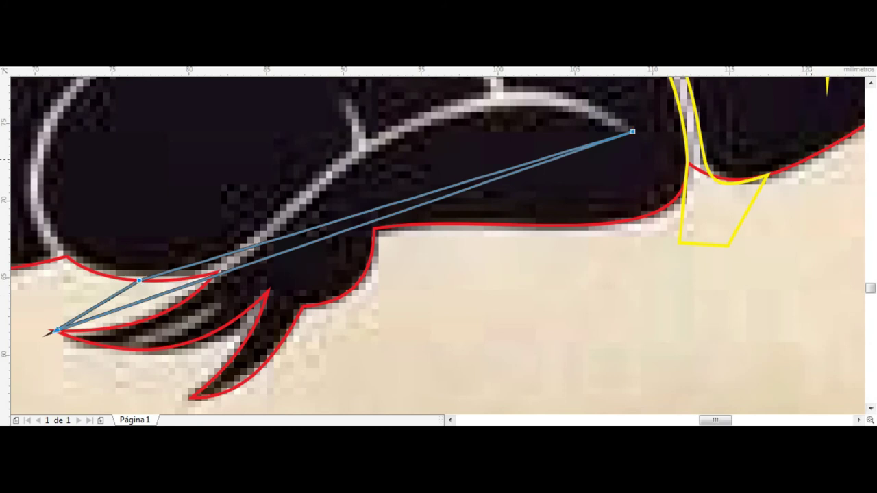
left_click_drag(472, 179, 485, 93)
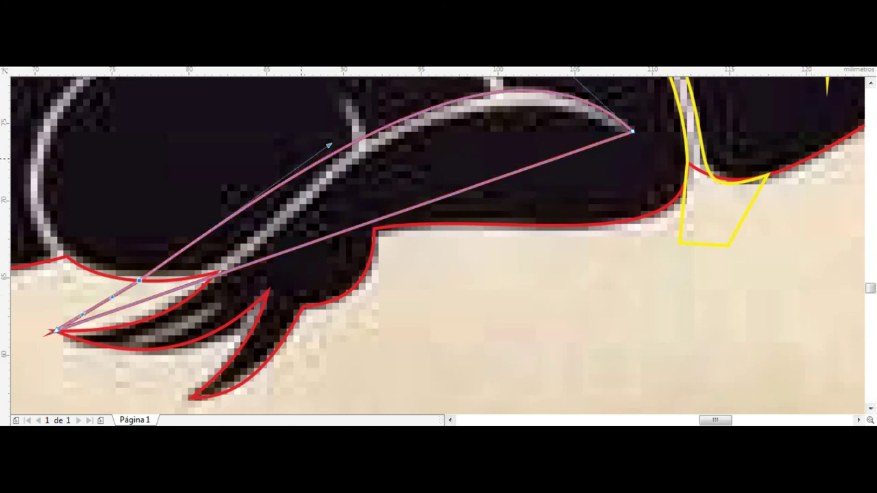
left_click_drag(220, 272, 280, 294)
scroll(491, 269, "down", 2)
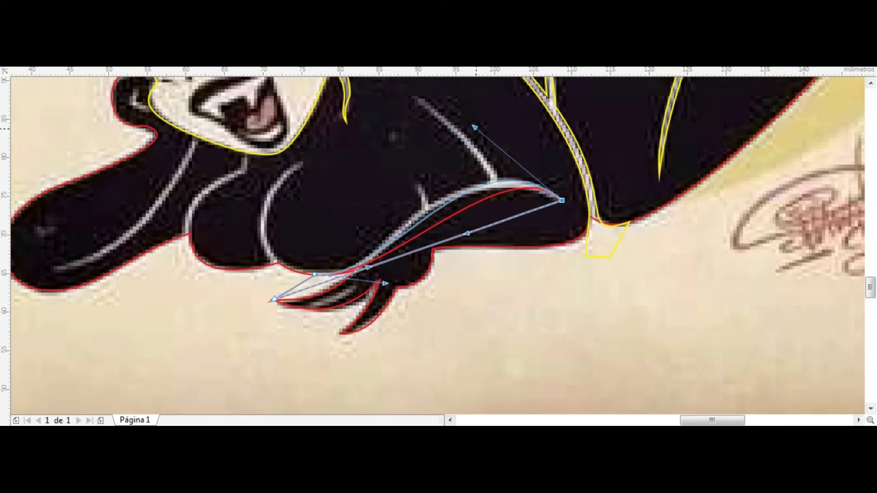
left_click_drag(440, 179, 418, 176)
Reshape the upper and lower edges into a thin stroke with a tapered left tip.
scroll(342, 276, "up", 3)
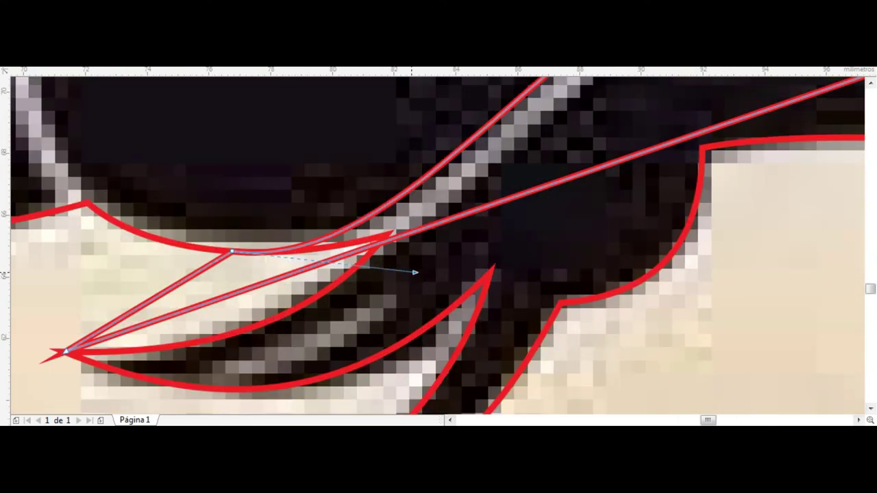
scroll(439, 274, "down", 1)
mouse_move(658, 171)
left_mouse_down()
mouse_move(661, 94)
mouse_move(724, 87)
left_mouse_up()
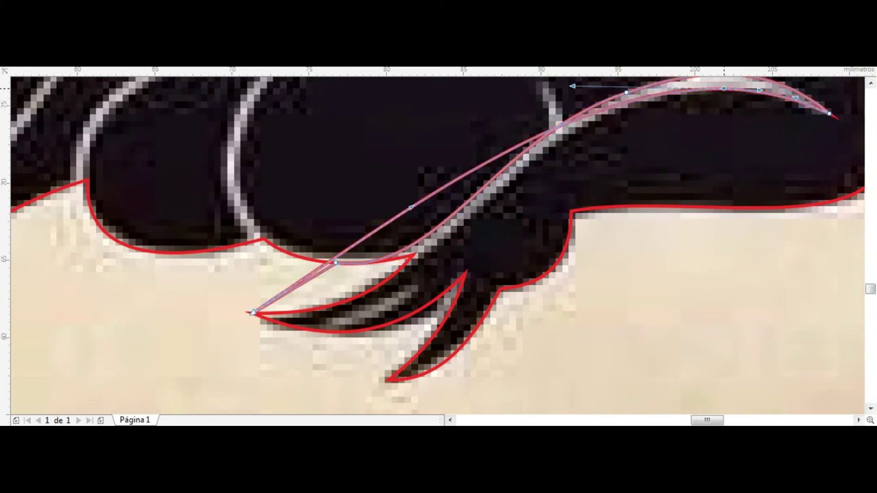
left_click_drag(411, 205, 278, 299)
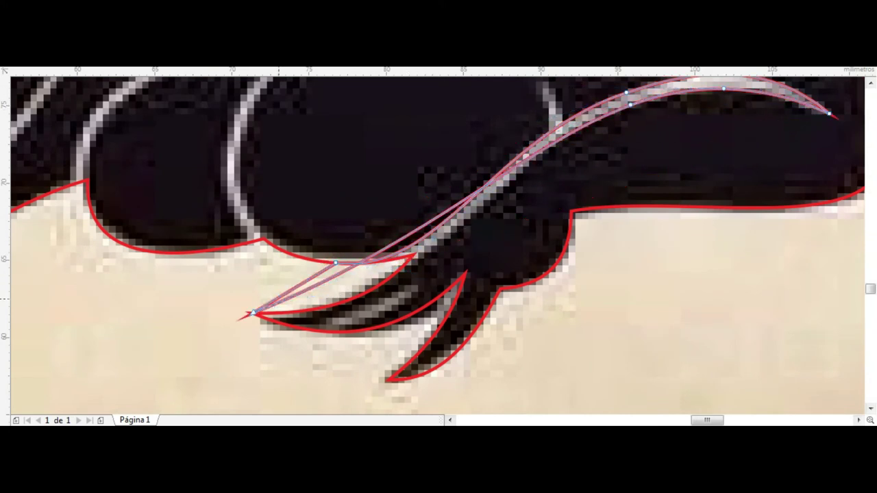
left_click_drag(429, 244, 459, 253)
left_click_drag(404, 268, 370, 320)
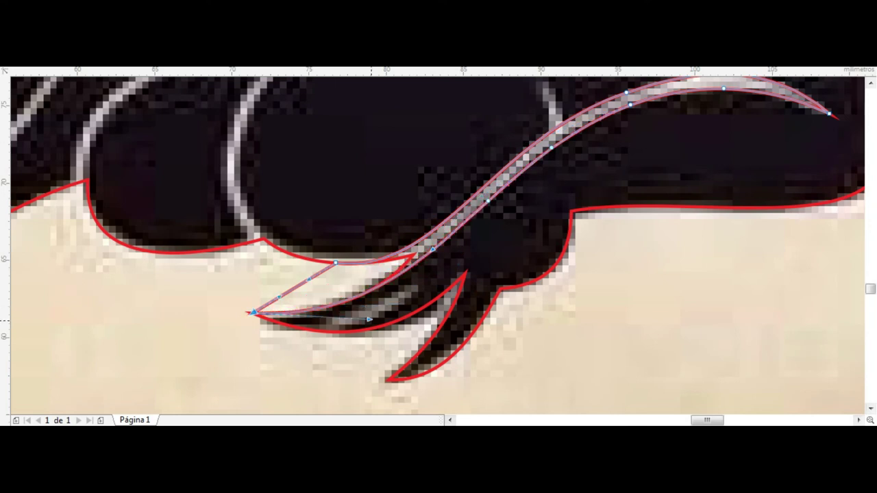
scroll(370, 315, "down", 5)
scroll(366, 224, "up", 5)
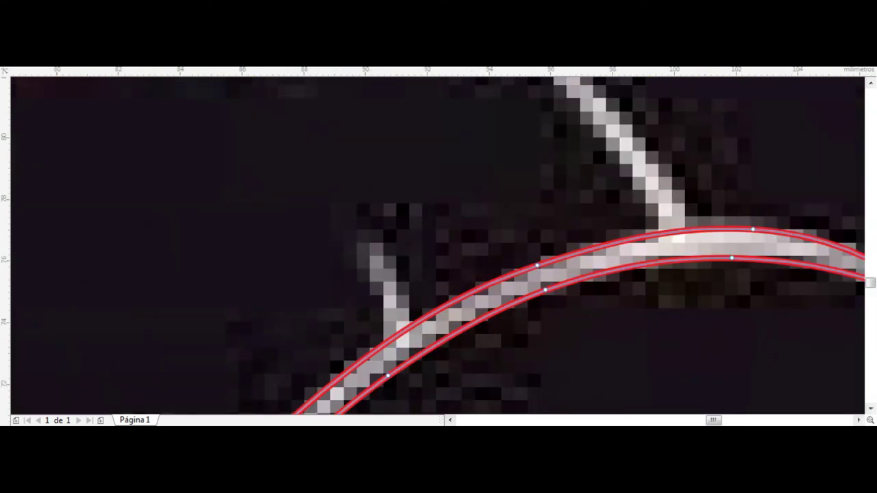
Add a small closed shape over the branching highlight and check it against the whole cat.
left_click(349, 218)
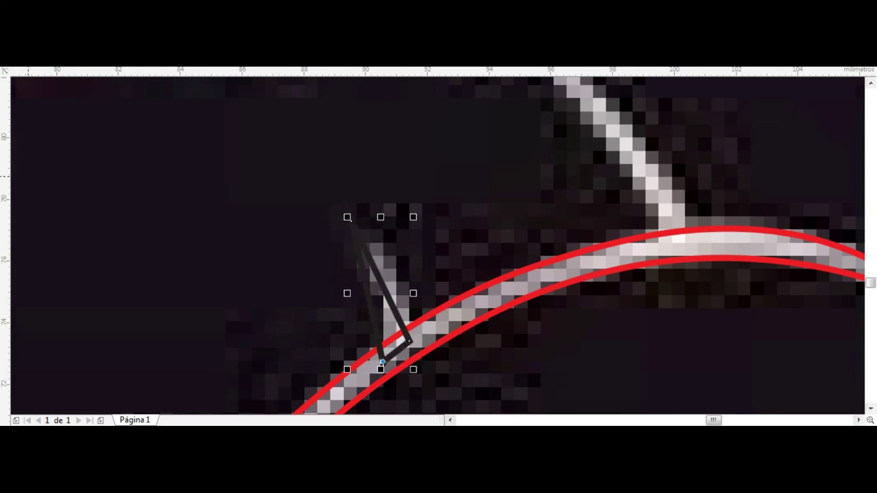
left_click(382, 362)
key("space")
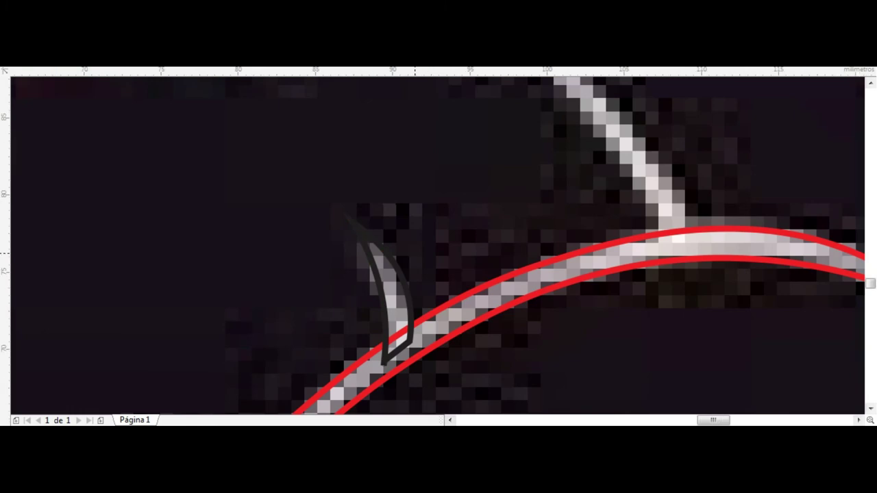
key("F3")
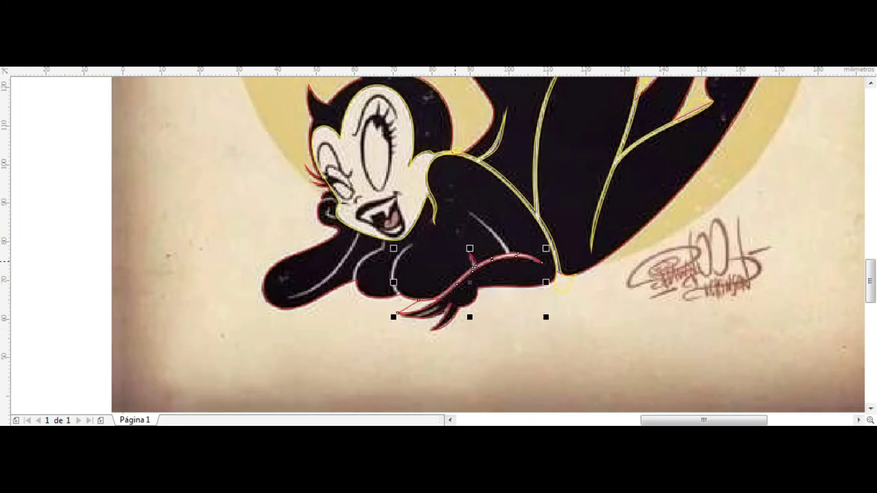
key("shift+F2")
key("F3")
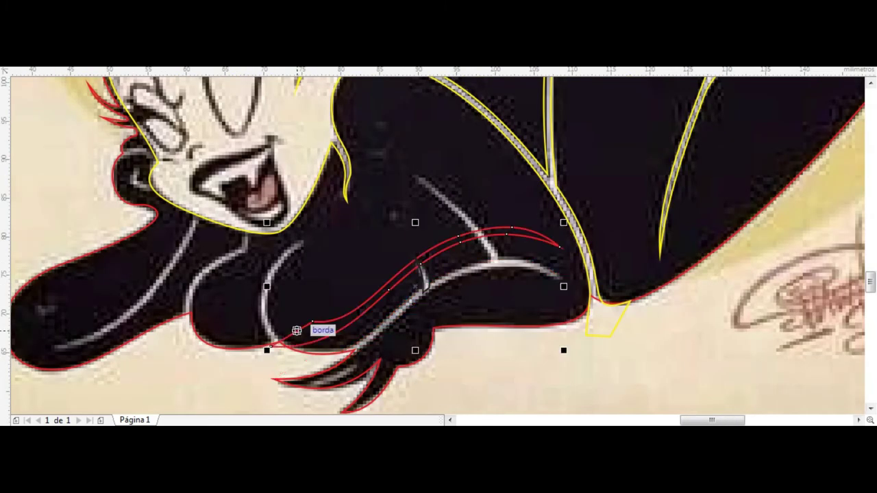
Snap the curve's end node onto the crossing stroke and delete the old yellow-outlined thorn.
key("F10")
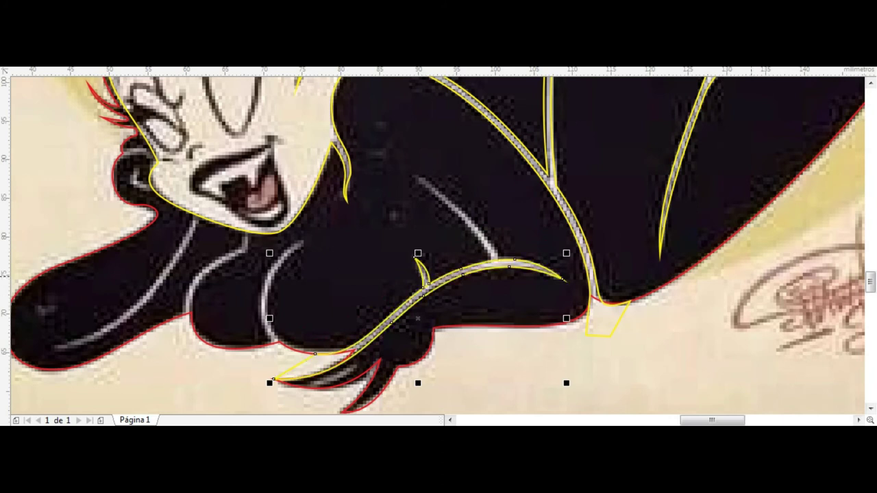
scroll(439, 287, "up", 2)
scroll(462, 268, "up", 3)
left_click_drag(462, 268, 459, 312)
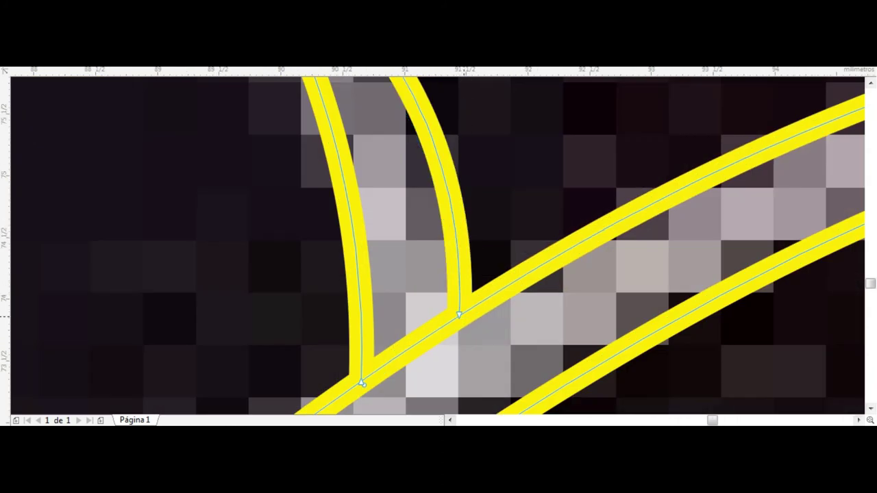
scroll(459, 312, "down", 3)
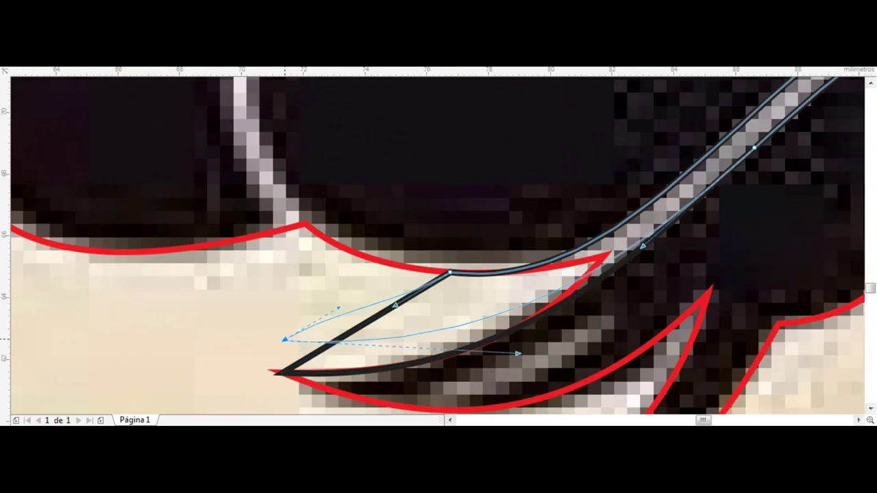
key("space")
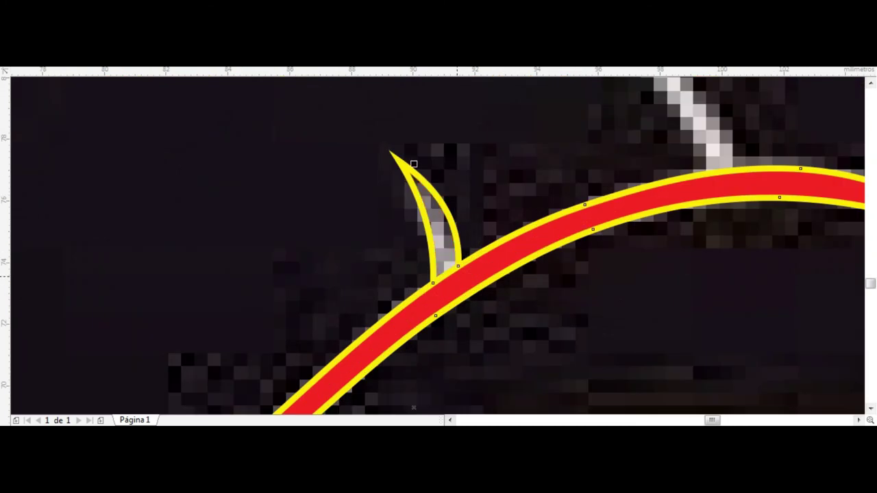
key("Delete")
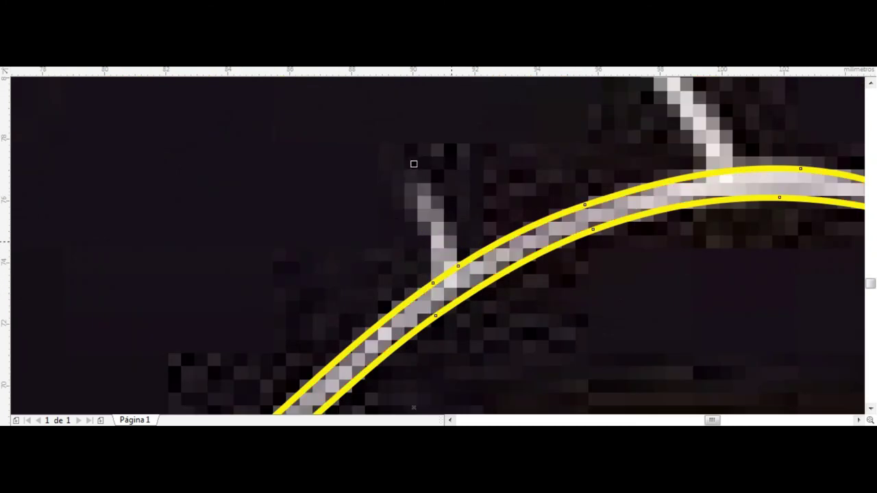
Draw a thin triangular thorn along the grey stroke and bend its sides into a crescent.
left_click_drag(414, 164, 430, 298)
scroll(381, 398, "down", 2)
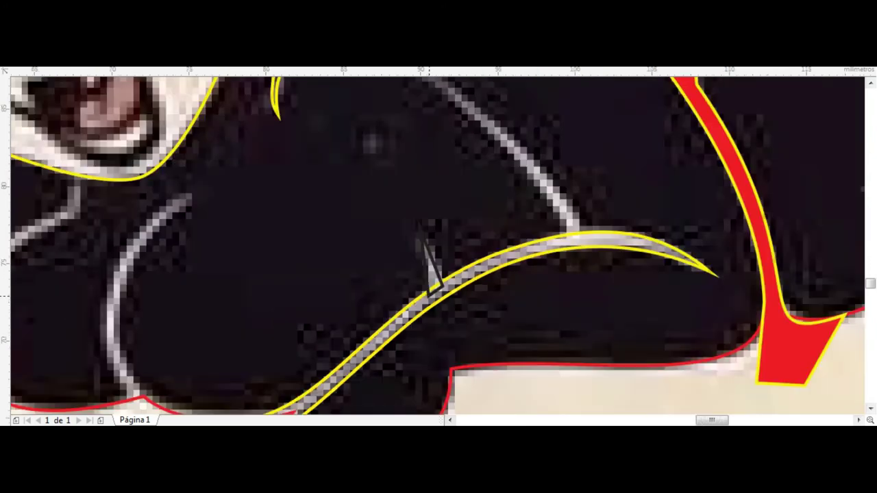
left_click(535, 293)
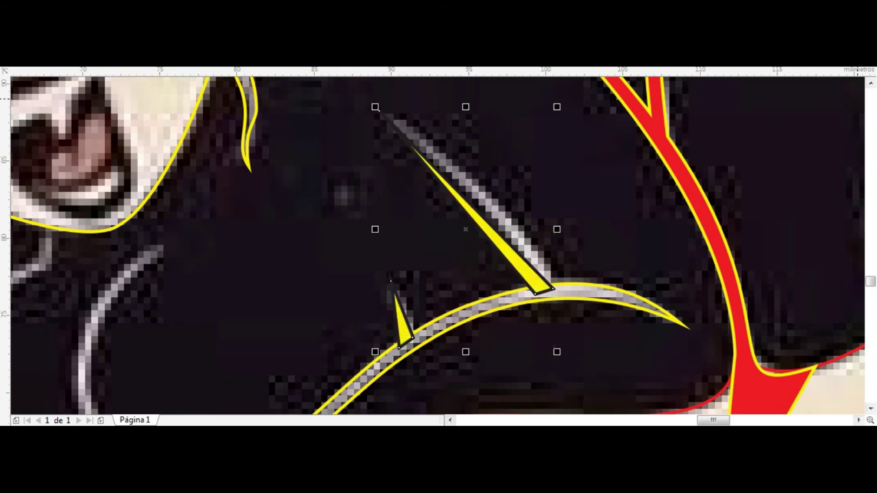
key("F10")
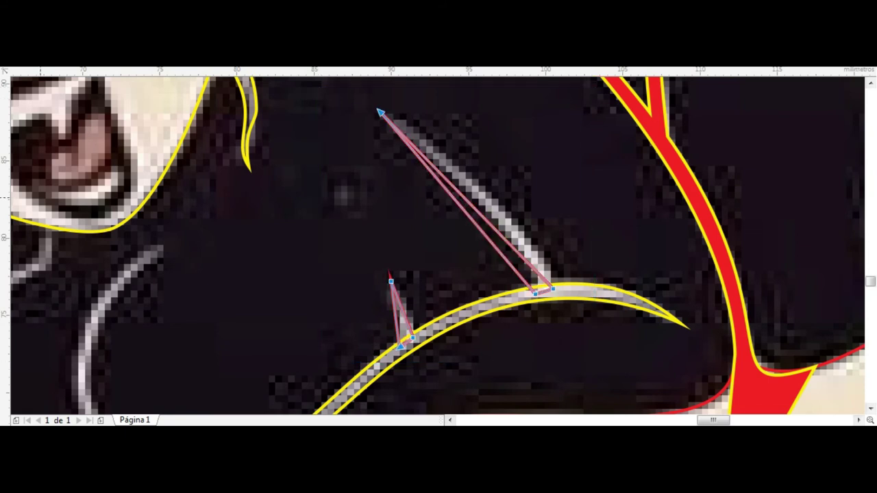
scroll(400, 329, "up", 3)
scroll(411, 322, "up", 3)
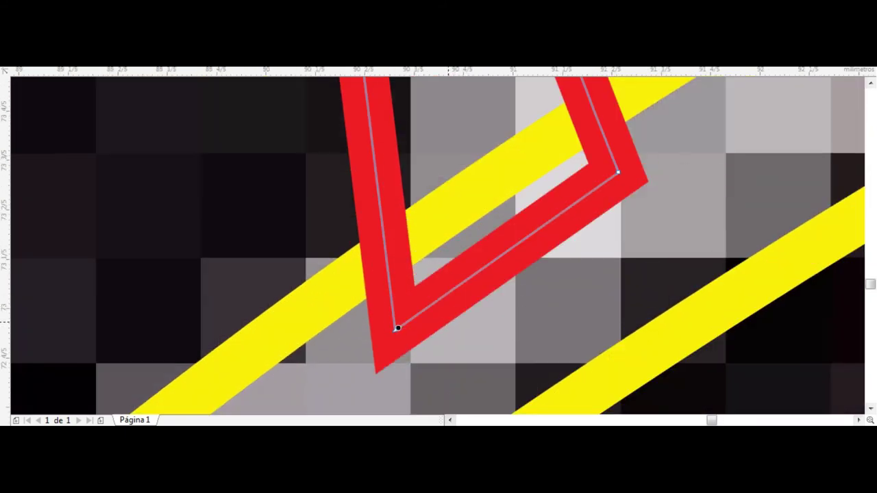
scroll(448, 251, "down", 4)
left_click_drag(432, 260, 445, 254)
left_click_drag(422, 194, 410, 198)
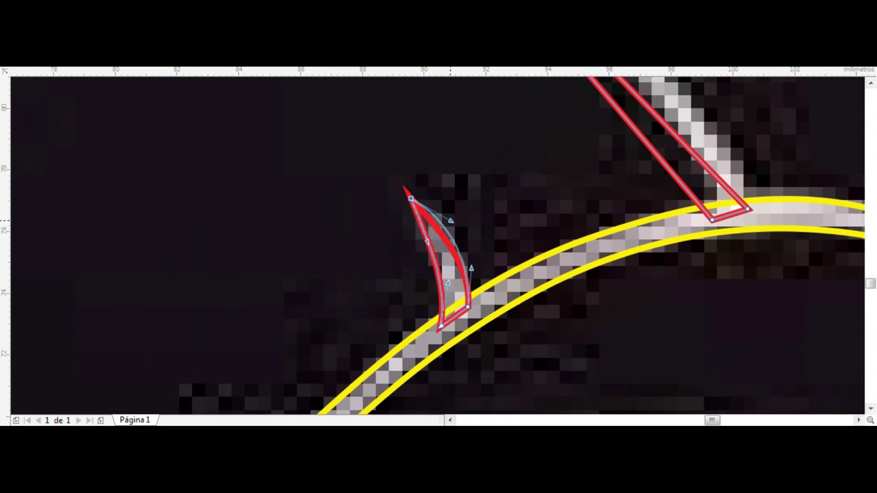
scroll(377, 408, "down", 3)
mouse_move(473, 221)
left_mouse_down()
mouse_move(507, 206)
mouse_move(481, 215)
left_mouse_up()
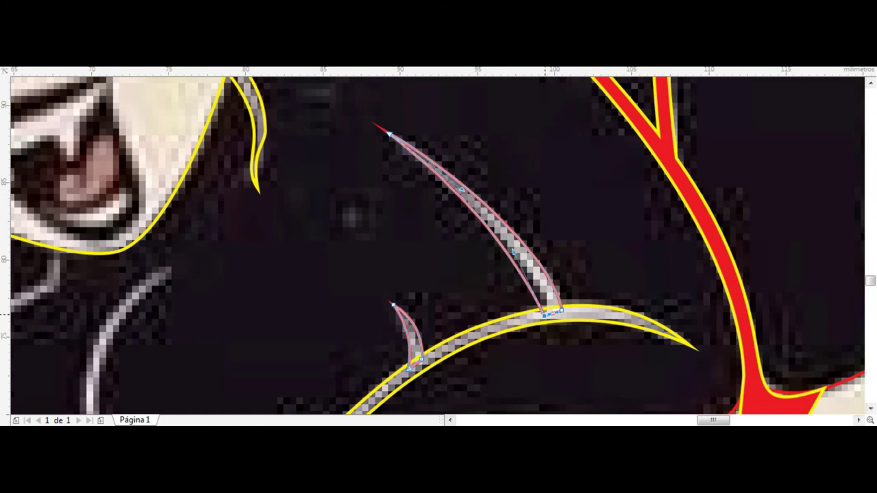
key("space")
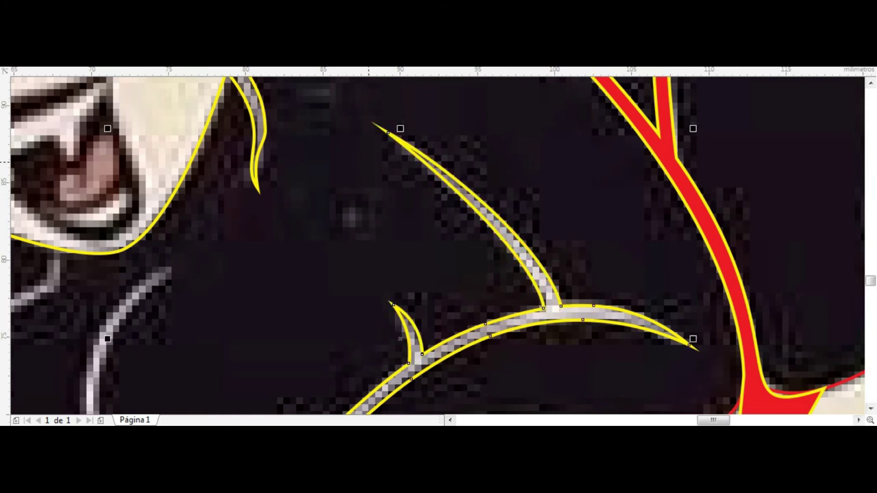
scroll(377, 205, "down", 6)
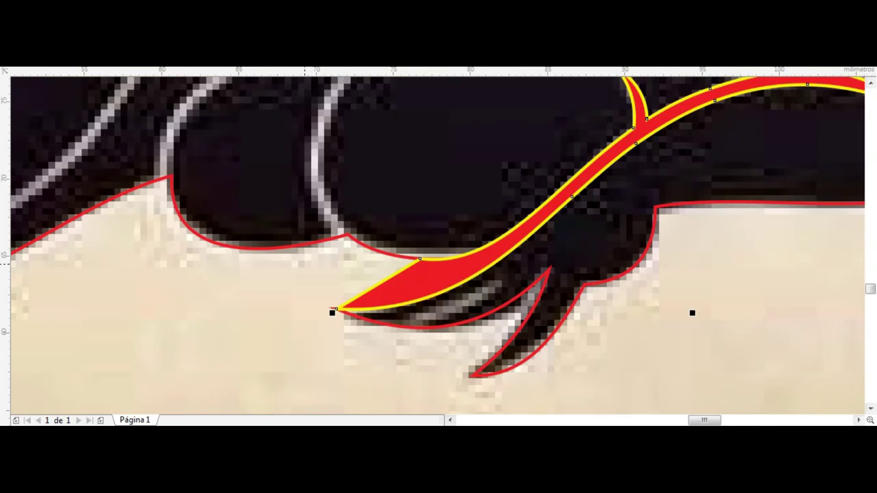
Draw a crescent along the white arc and combine it into the red-filled stroke.
scroll(438, 247, "up", 2)
left_click(384, 339)
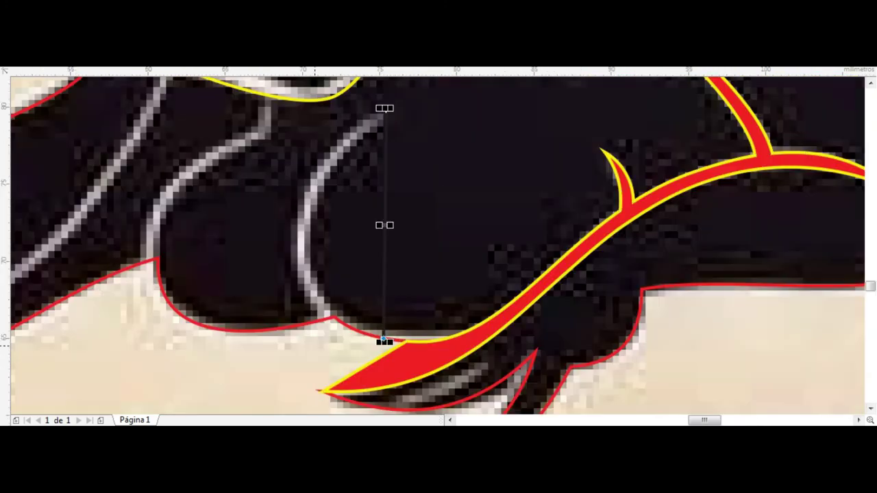
left_click(313, 346)
left_click(386, 113)
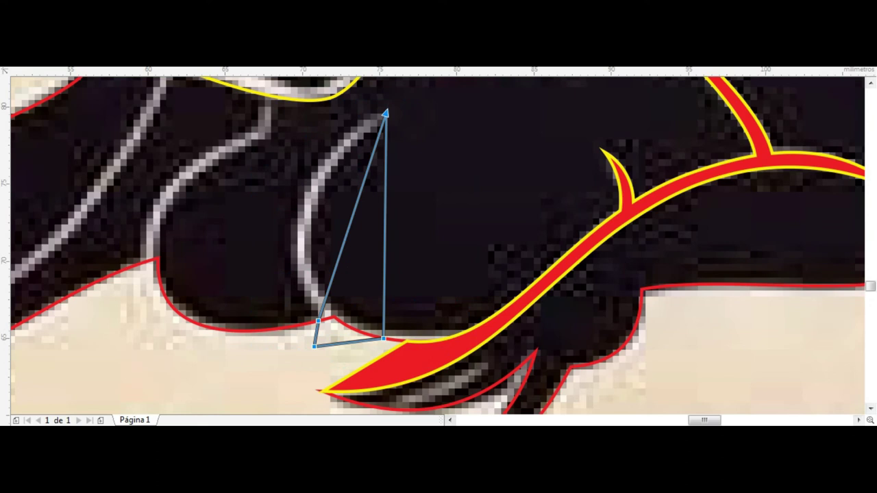
left_click_drag(344, 243, 301, 226)
left_click_drag(385, 226, 312, 226)
mouse_move(269, 203)
left_mouse_down()
mouse_move(249, 257)
mouse_move(264, 319)
left_mouse_up()
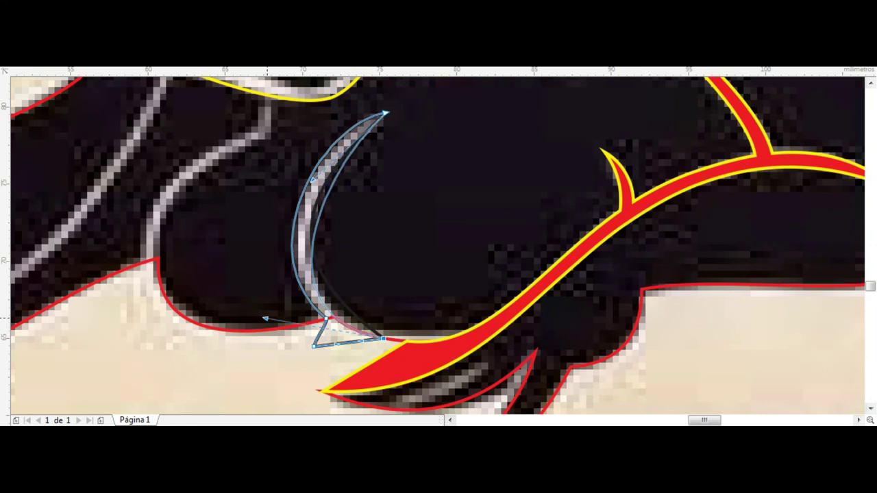
left_click_drag(313, 180, 293, 156)
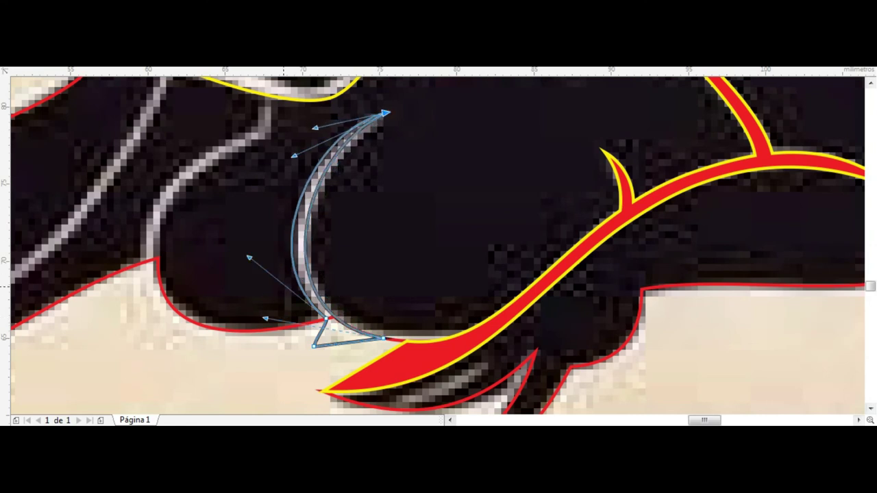
key("space")
key("ctrl+l")
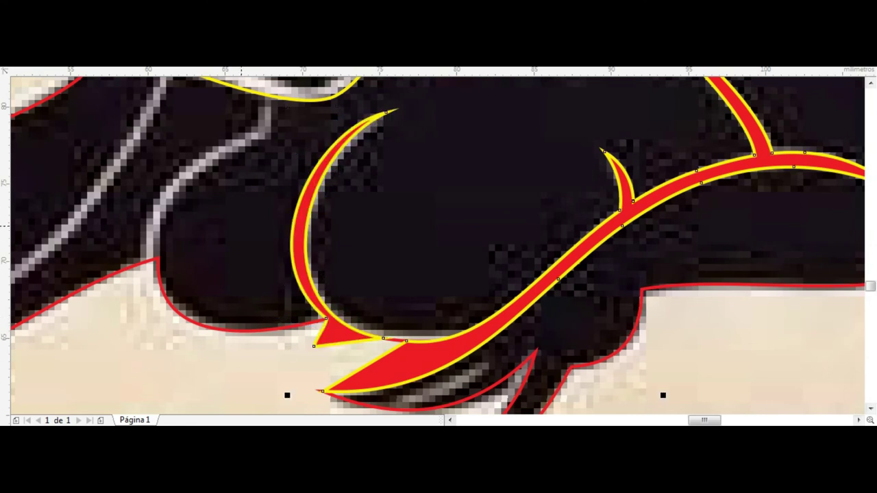
Draw a thin closed shape along the neck highlight and select its middle nodes.
scroll(439, 247, "up", 2)
scroll(439, 246, "left", 3)
left_click(271, 322)
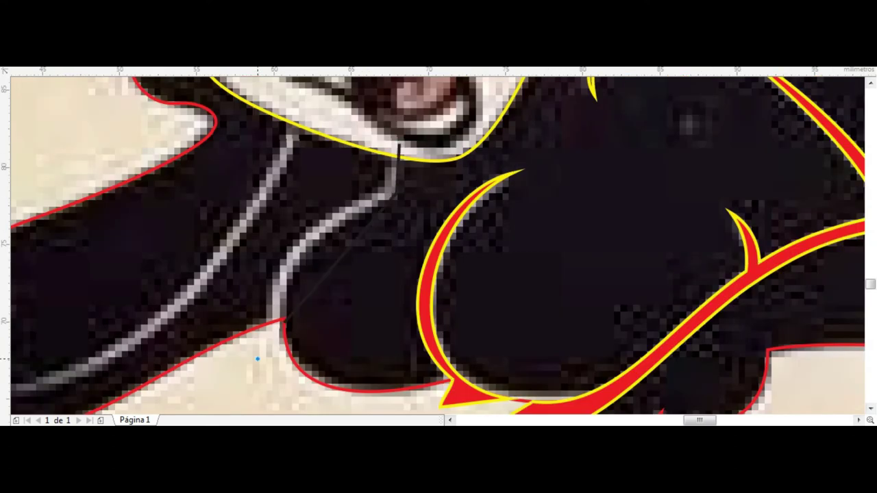
left_click(254, 362)
left_click(396, 193)
left_click(283, 322)
left_click(257, 359)
left_click_drag(215, 167, 407, 337)
Bend the thin shape's left and inner edges into curves fitting the highlight.
left_click_drag(335, 247, 294, 243)
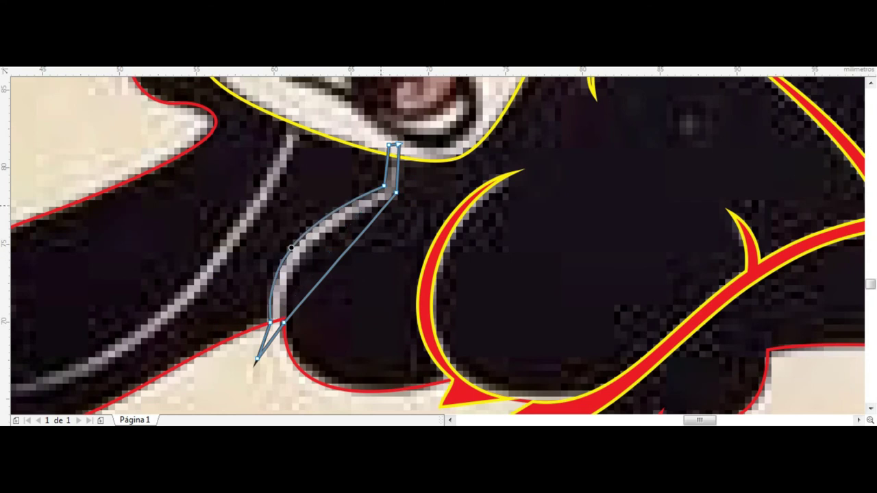
scroll(391, 191, "up", 2)
scroll(393, 192, "up", 1)
scroll(393, 192, "down", 3)
left_click_drag(308, 284, 294, 254)
left_click(382, 207)
left_click_drag(327, 231, 321, 226)
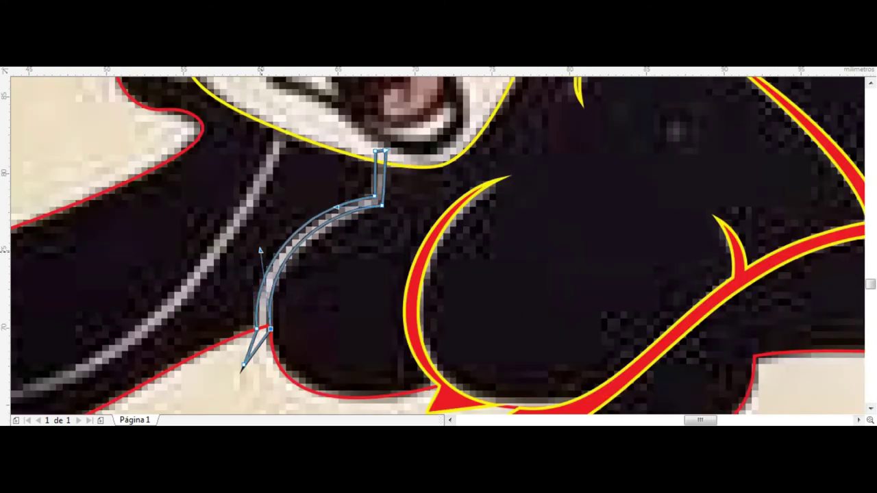
Curve and extend a path along the arm's grey highlight, then close it.
scroll(571, 240, "down", 3)
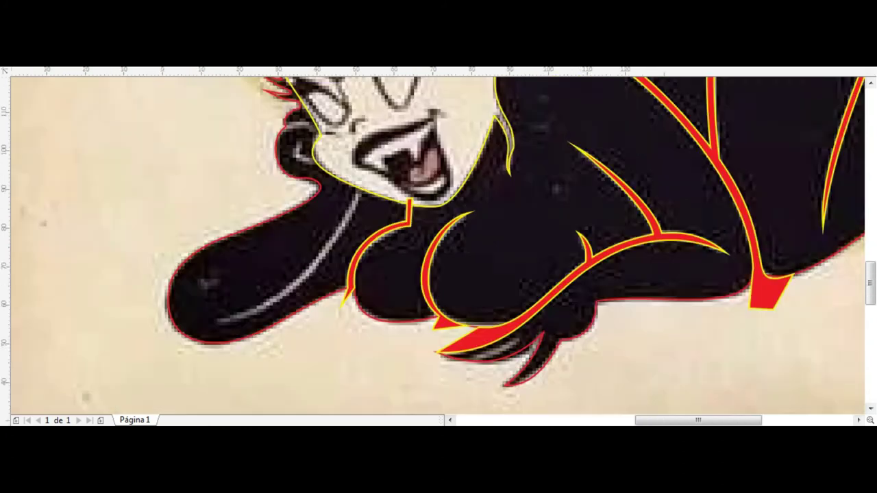
scroll(571, 240, "up", 1)
scroll(283, 319, "up", 2)
scroll(343, 240, "down", 2)
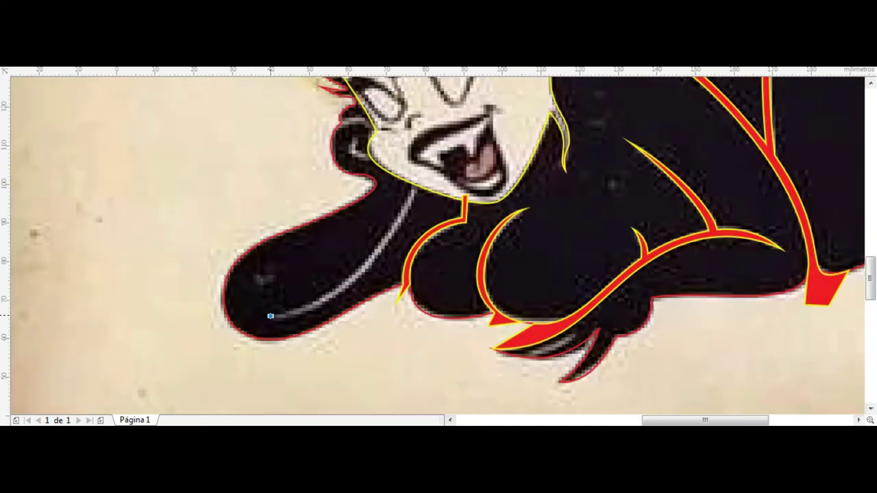
scroll(411, 171, "up", 2)
scroll(363, 205, "up", 1)
scroll(292, 270, "down", 2)
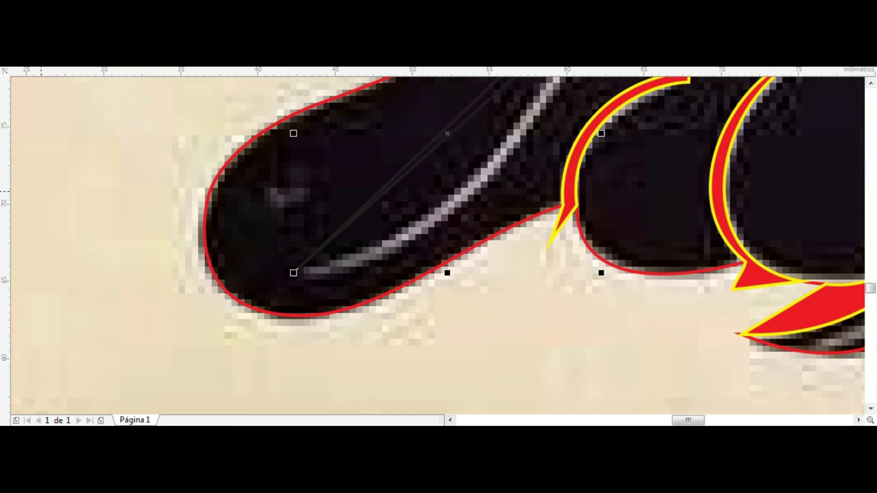
scroll(273, 269, "down", 2)
scroll(273, 267, "up", 4)
left_click_drag(186, 259, 301, 207)
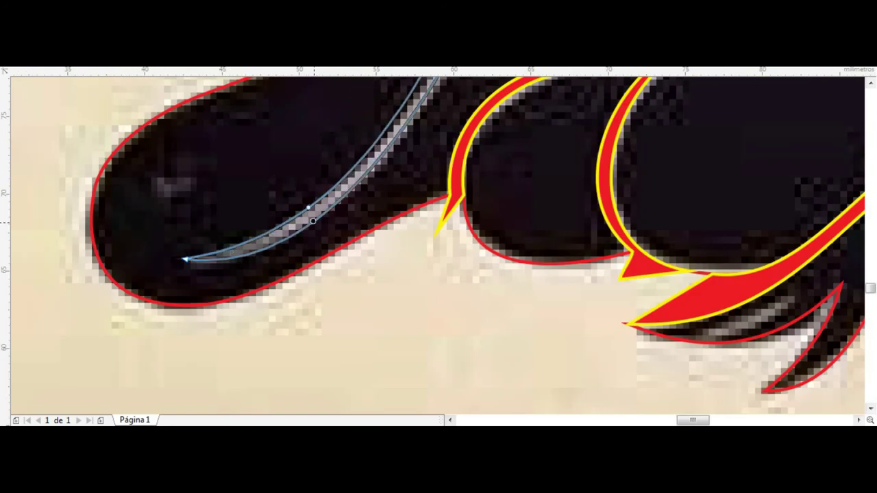
scroll(301, 207, "down", 1)
scroll(393, 106, "up", 1)
left_click_drag(380, 89, 390, 93)
left_click_drag(358, 194, 335, 260)
left_click(93, 361)
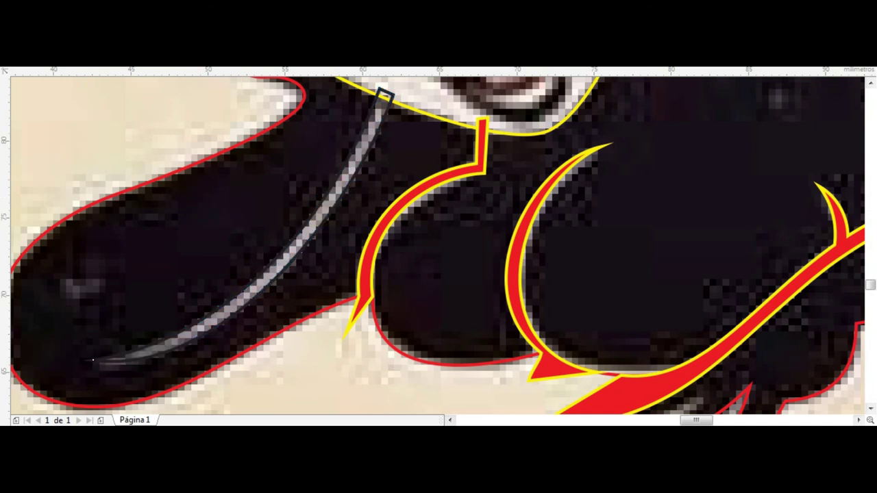
scroll(93, 360, "down", 3)
scroll(391, 186, "up", 4)
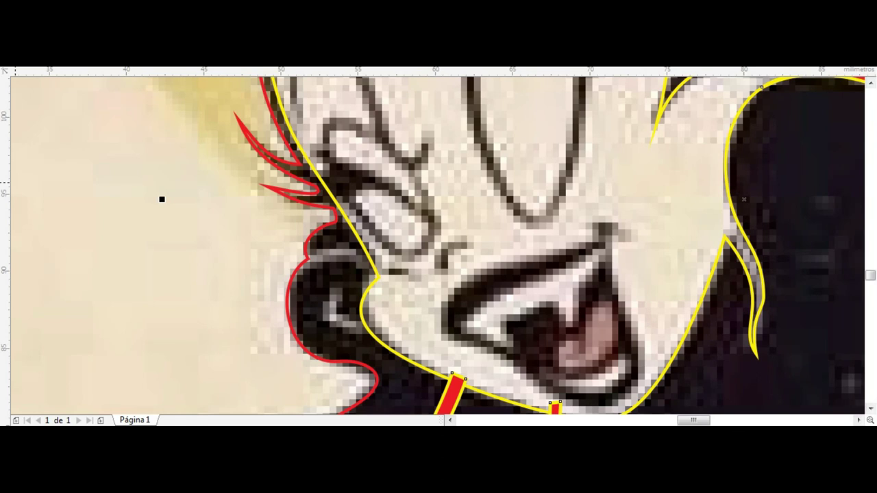
Delete the small crescent stroke beside the cheek.
left_click(335, 309)
mouse_move(339, 288)
left_mouse_down()
mouse_move(388, 326)
mouse_move(337, 291)
left_mouse_up()
key("ctrl+z")
key("ctrl+shift+z")
key("ctrl+z")
scroll(341, 311, "up", 2)
Curve the loop around the dark cheek curl and bend its upper segment inward.
left_click_drag(400, 311, 406, 337)
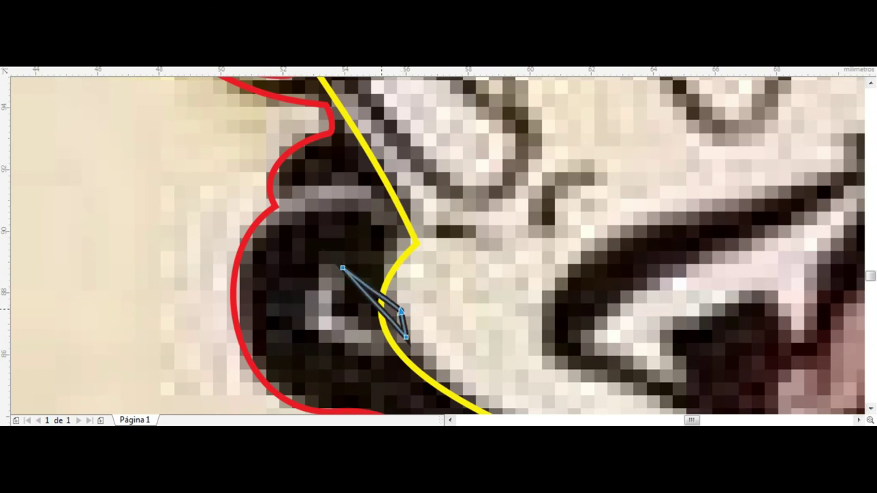
left_click_drag(304, 323, 349, 384)
mouse_move(373, 291)
left_mouse_down()
mouse_move(336, 318)
mouse_move(337, 282)
mouse_move(340, 298)
left_mouse_up()
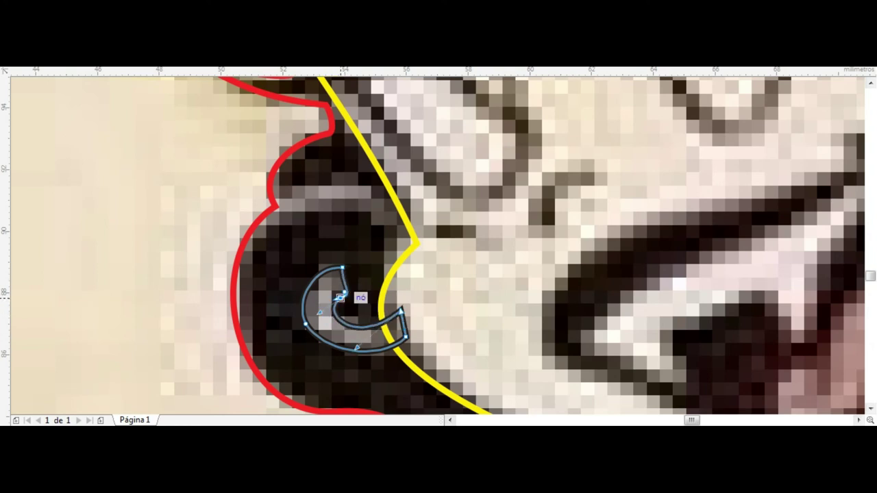
Draw a new closed four-corner shape to the left of the cheek.
left_click(132, 236)
left_click(234, 278)
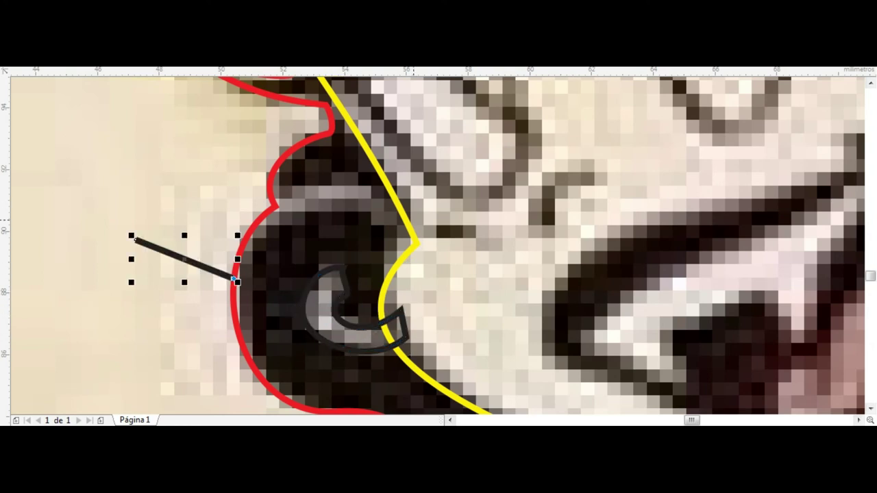
left_click(405, 216)
left_click(269, 194)
left_click(133, 238)
Curve the new shape into a wide arch whose right end is a sharp tip.
left_click_drag(302, 253, 279, 218)
left_click_drag(332, 205, 330, 189)
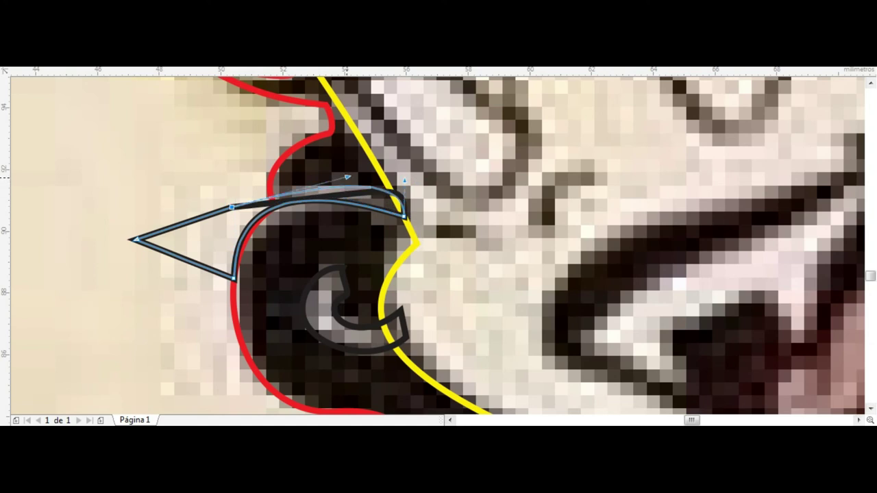
left_click_drag(405, 216, 427, 221)
left_click_drag(428, 185, 439, 196)
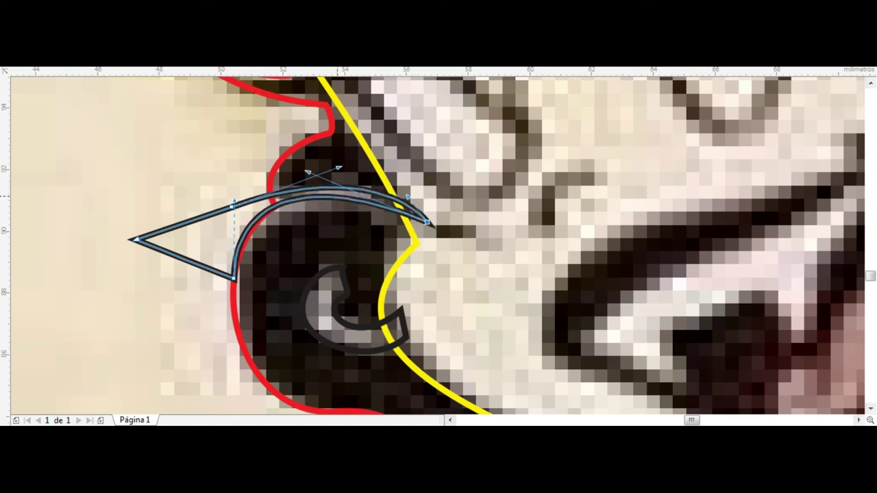
key("space")
scroll(431, 214, "down", 3)
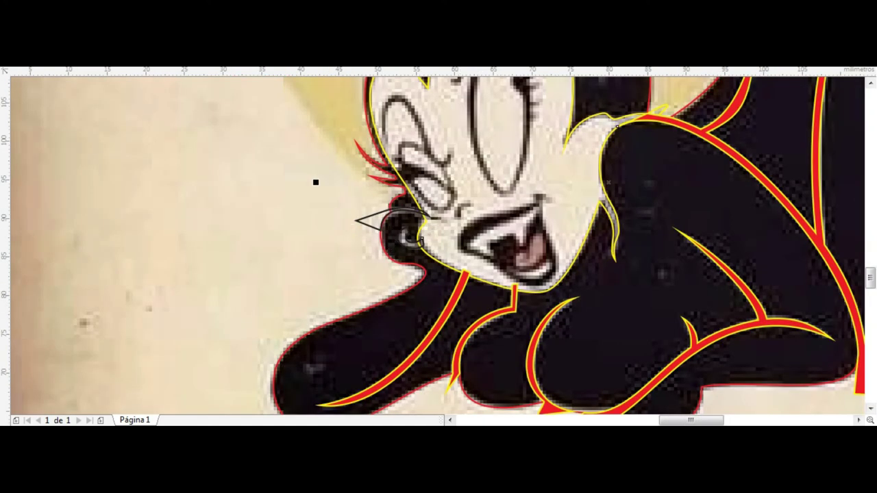
Give the cheek curl a red fill and yellow outline.
key("ctrl+l")
scroll(315, 182, "down", 3)
scroll(315, 182, "down", 2)
scroll(264, 348, "up", 8)
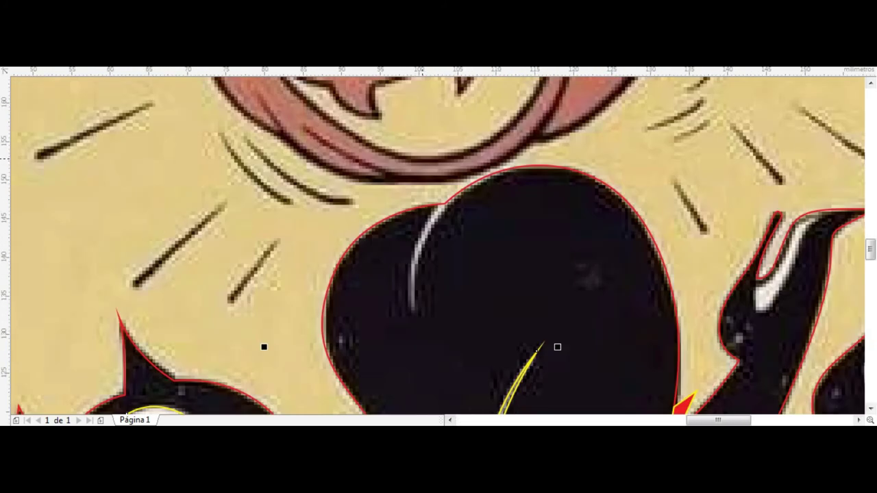
Trace a closed highlight shape over the rear's shine and bend it to follow it.
left_click(531, 165)
left_click(445, 140)
left_click(438, 204)
left_click(416, 311)
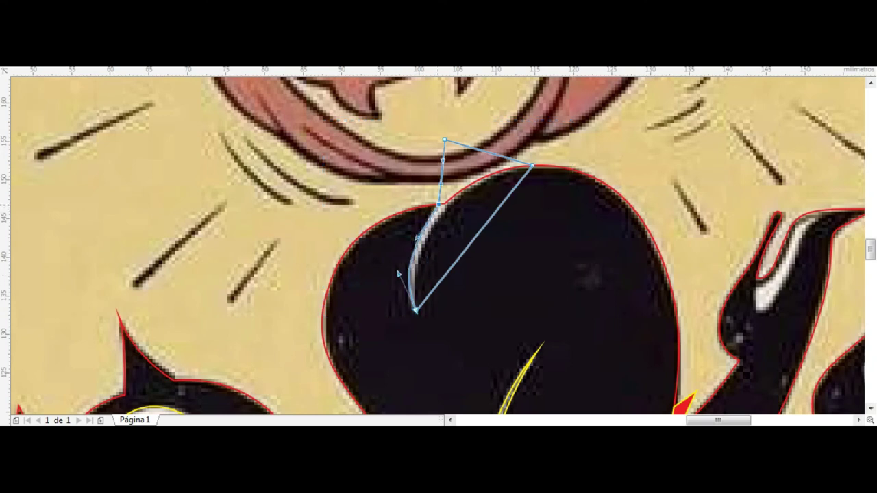
scroll(445, 195, "up", 2)
scroll(439, 202, "up", 2)
scroll(411, 233, "down", 4)
scroll(404, 244, "up", 1)
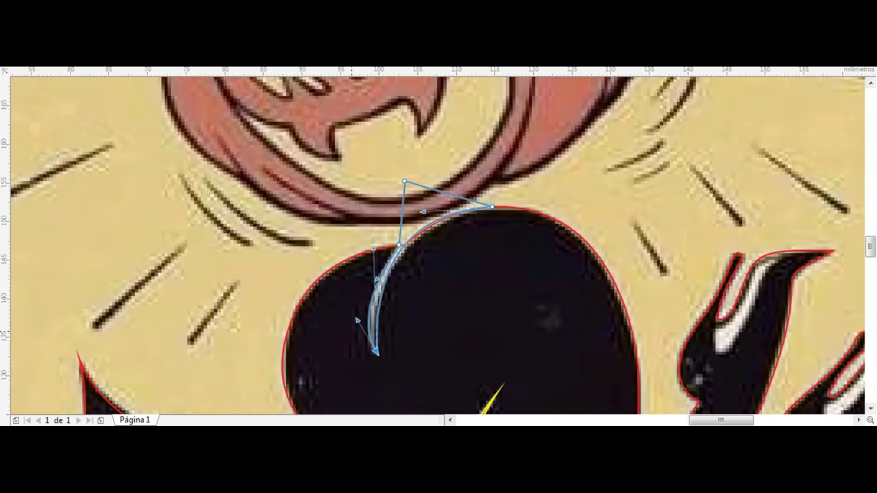
left_click_drag(373, 248, 371, 255)
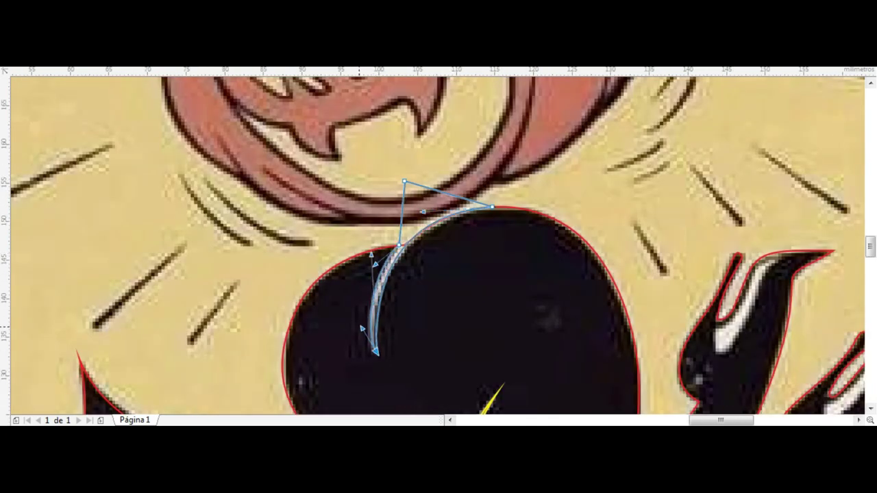
key("space")
Curve the edges of the shoe highlight and make its bottom corner smooth.
scroll(421, 232, "down", 4)
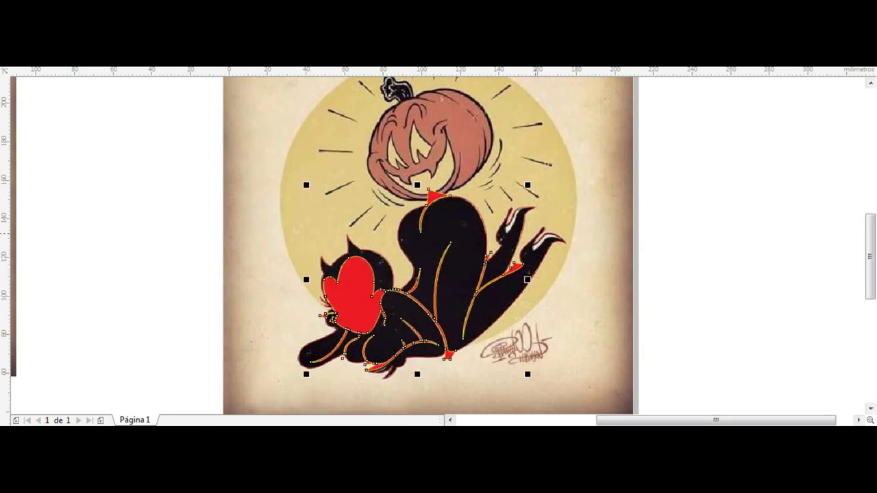
scroll(513, 211, "up", 5)
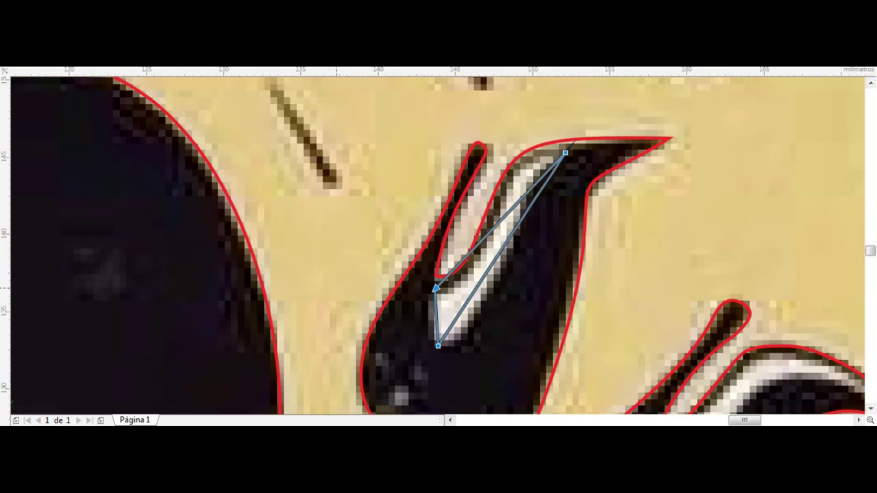
left_click_drag(502, 249, 513, 264)
left_click_drag(500, 219, 504, 240)
mouse_move(436, 317)
left_mouse_down()
mouse_move(426, 317)
mouse_move(520, 240)
mouse_move(497, 187)
left_mouse_up()
key("s")
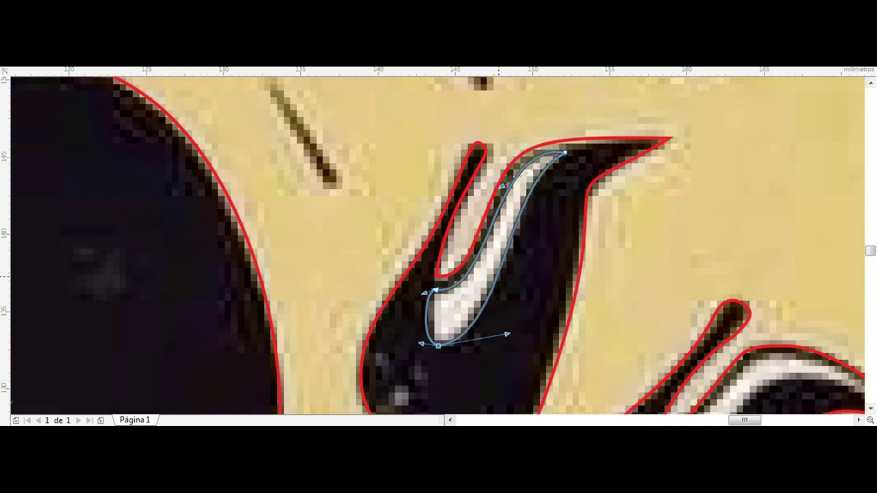
key("space")
Draw a second shoe highlight triangle and curve its top and lower edges along the white highlight.
scroll(382, 190, "down", 3)
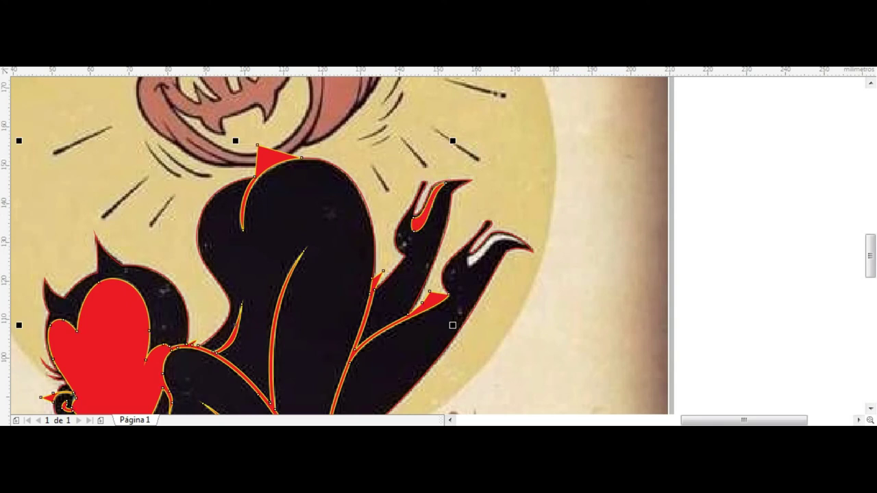
scroll(488, 265, "up", 3)
left_click(416, 244)
left_click(619, 162)
left_click(407, 207)
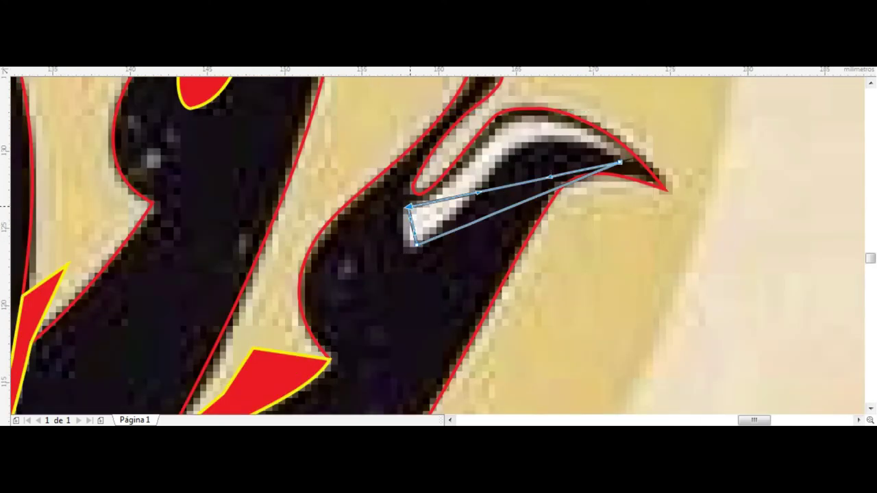
scroll(439, 241, "up", 1)
left_click_drag(479, 246, 480, 205)
left_click_drag(619, 217, 629, 215)
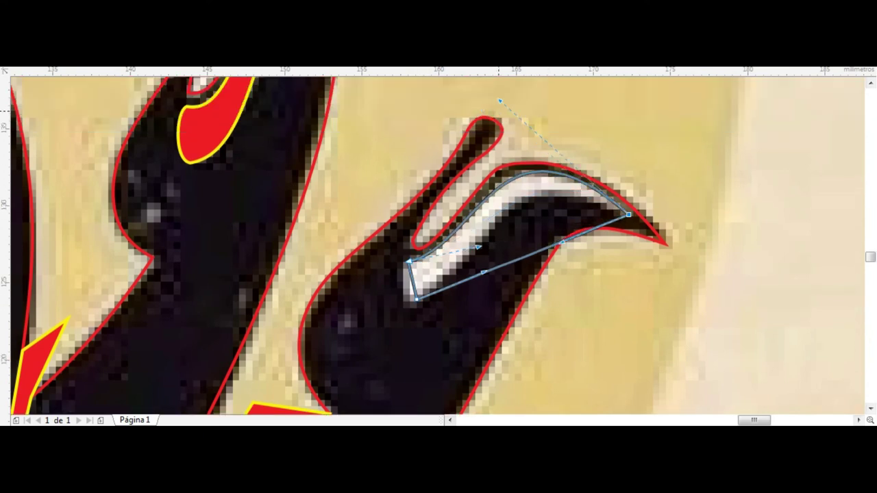
left_click_drag(478, 247, 468, 243)
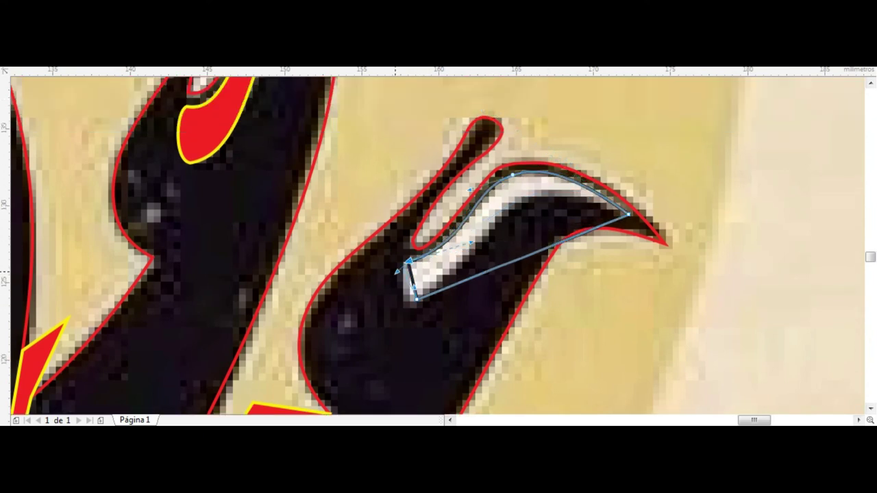
left_click_drag(560, 243, 538, 200)
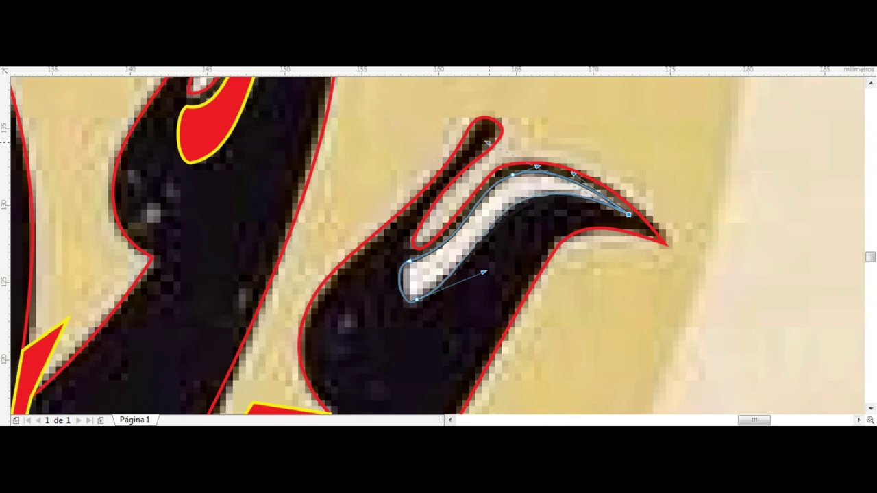
key("space")
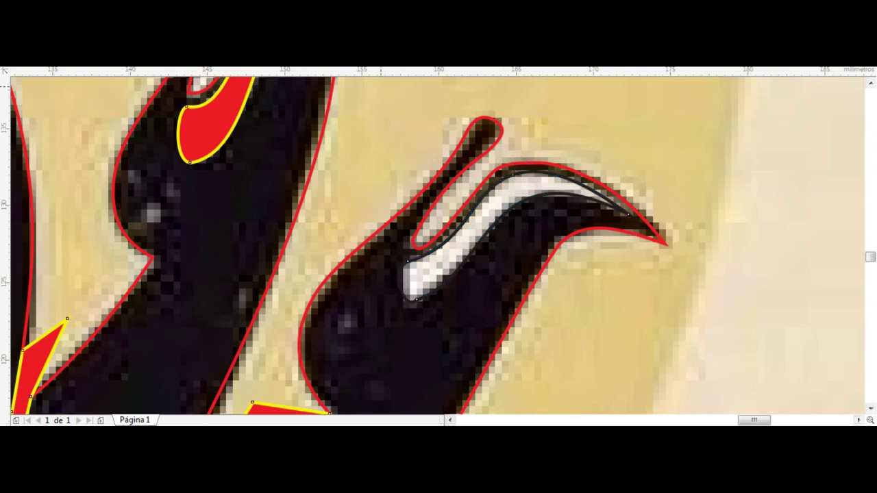
key("space")
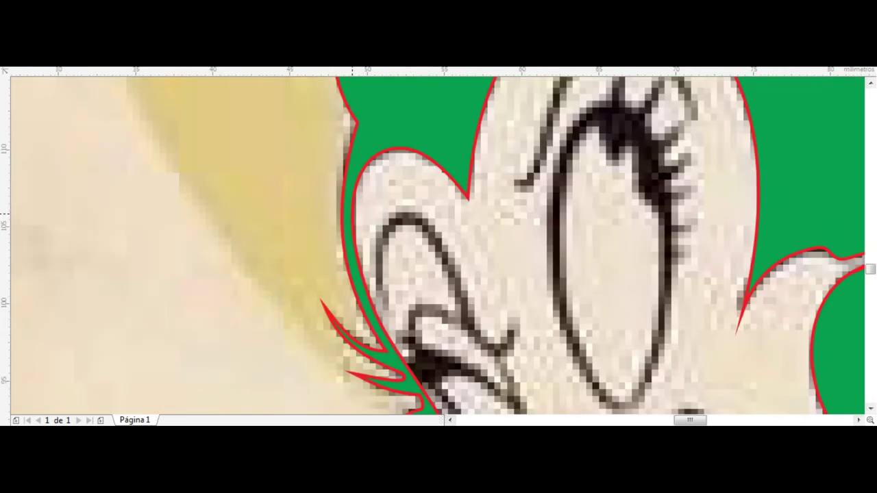
scroll(432, 302, "up", 3)
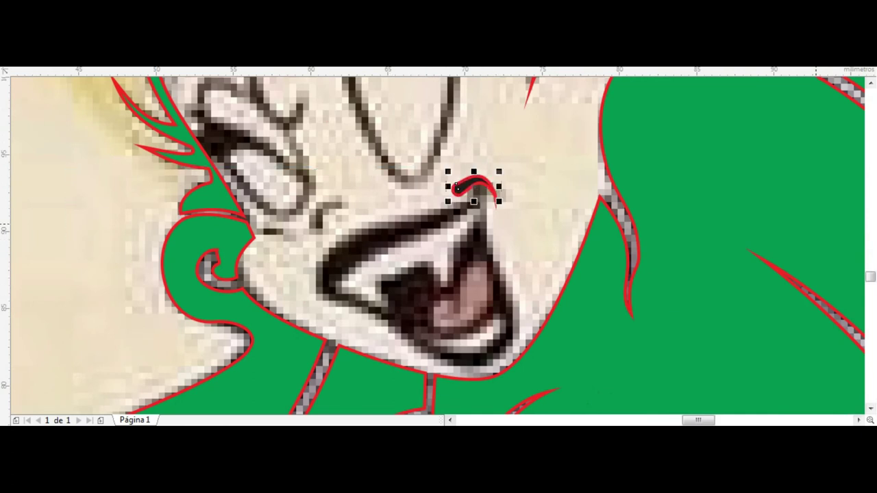
key("Escape")
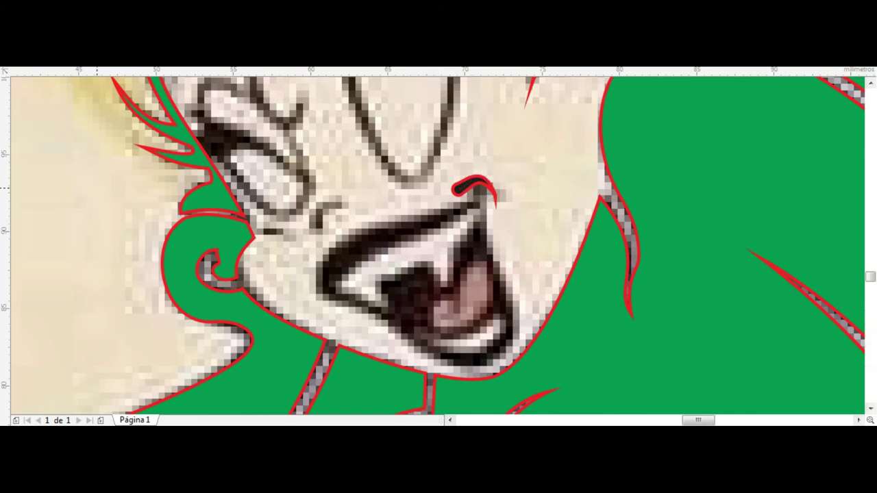
Draw a closed triangle for the mouth starting at the nose curl.
left_click(483, 183)
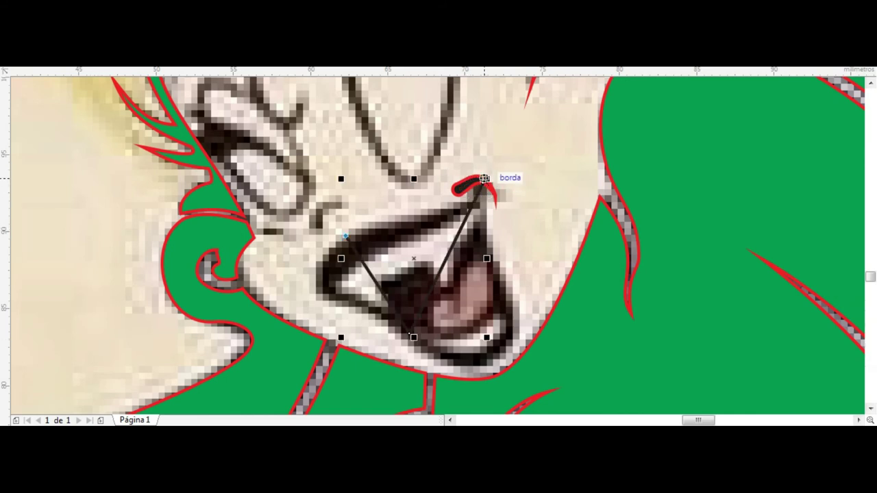
scroll(483, 184, "up", 3)
scroll(469, 207, "down", 3)
left_click(465, 203)
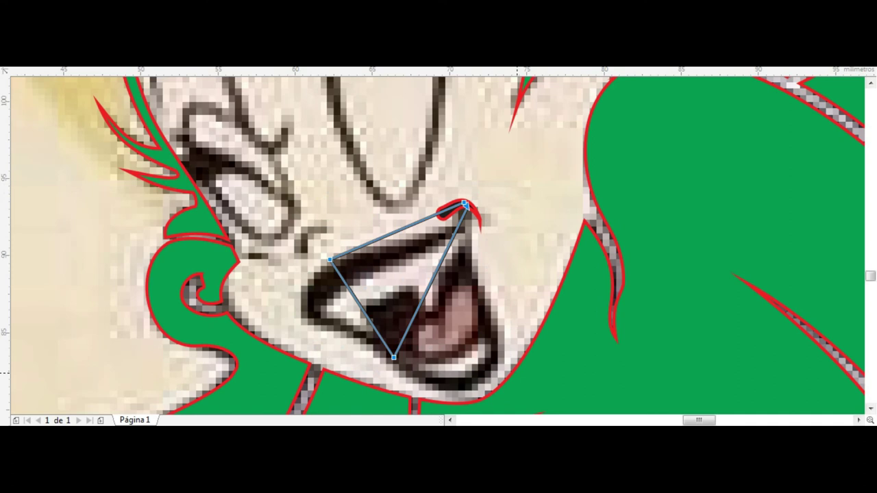
Bow the mouth's right edge and bottom curve to follow the mouth outline.
left_click_drag(430, 280, 471, 380)
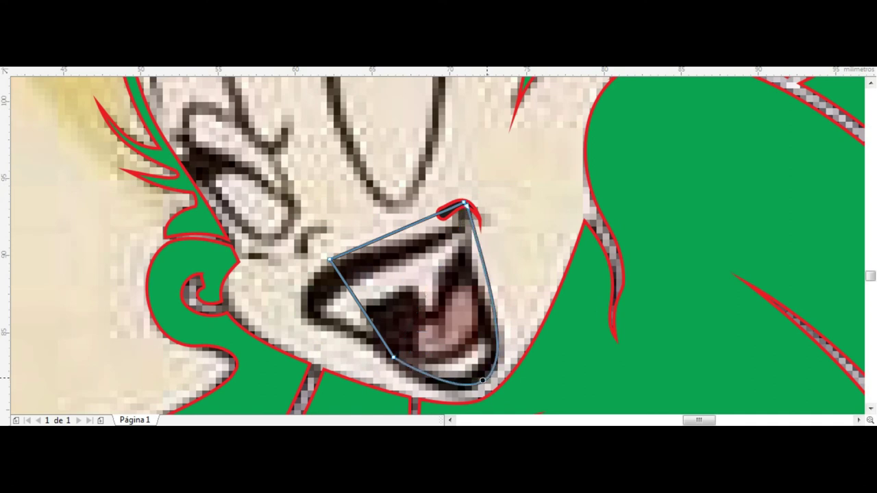
scroll(471, 380, "up", 3)
left_click_drag(309, 383, 307, 398)
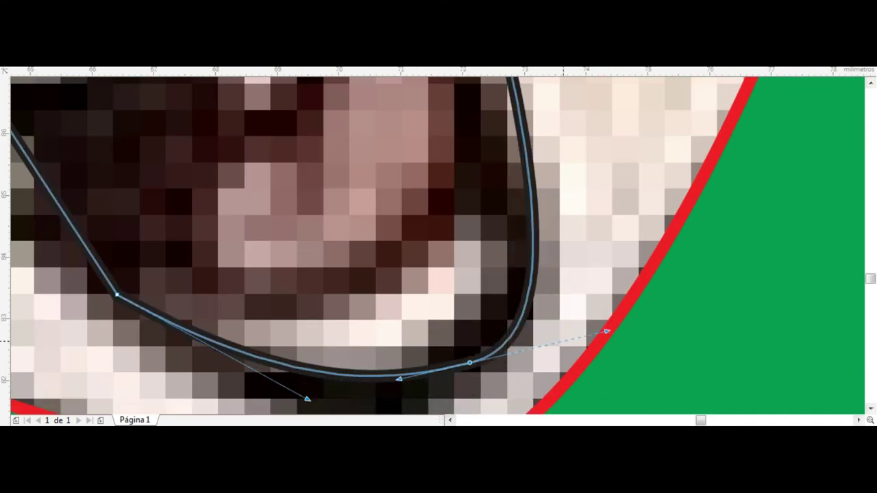
left_click_drag(485, 205, 489, 196)
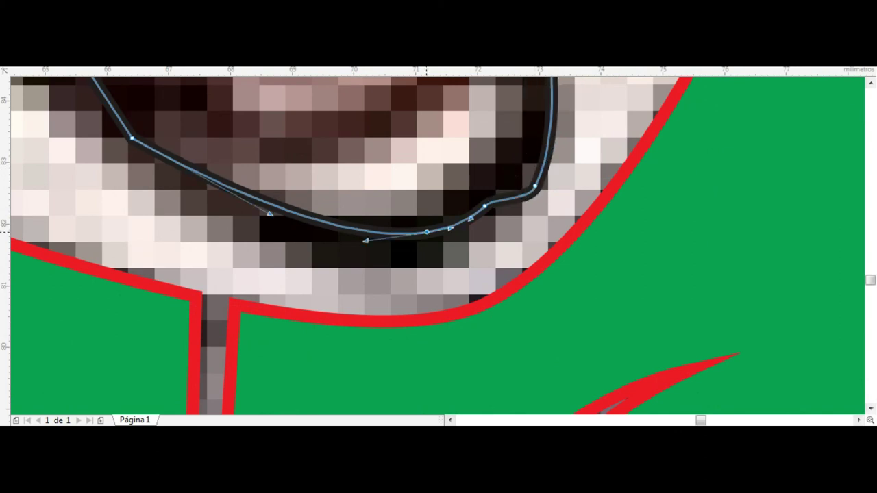
scroll(431, 283, "down", 3)
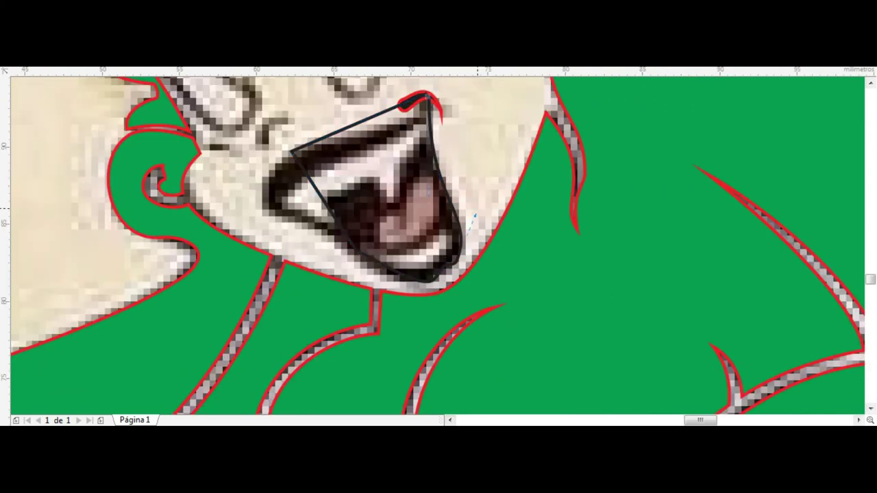
mouse_move(430, 137)
left_mouse_down()
mouse_move(311, 198)
mouse_move(307, 212)
mouse_move(275, 195)
mouse_move(189, 255)
mouse_move(281, 175)
left_mouse_up()
Round out the mouth's left side and raise its upper-left corner.
scroll(247, 182, "up", 2)
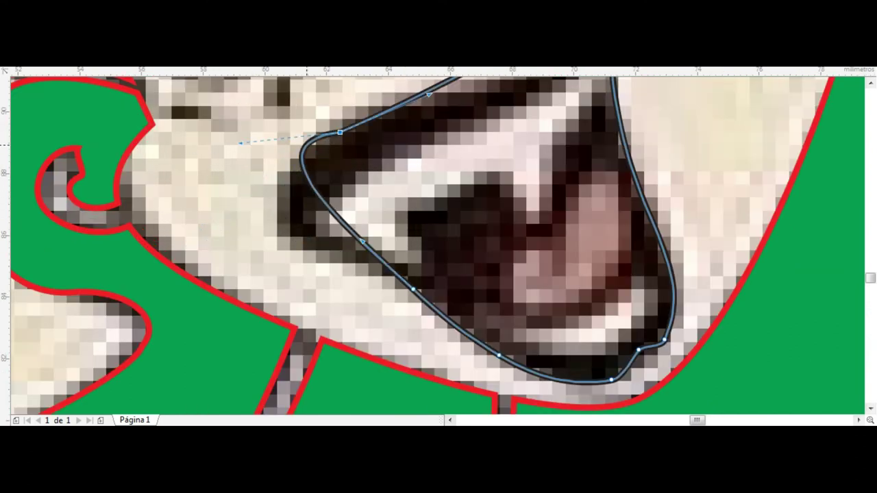
left_click_drag(413, 289, 223, 247)
scroll(435, 243, "up", 2)
mouse_move(335, 301)
left_mouse_down()
mouse_move(346, 312)
mouse_move(329, 301)
mouse_move(271, 310)
mouse_move(281, 296)
left_mouse_up()
scroll(343, 311, "down", 2)
left_click_drag(214, 239, 221, 223)
scroll(221, 222, "down", 2)
left_click_drag(291, 168, 299, 156)
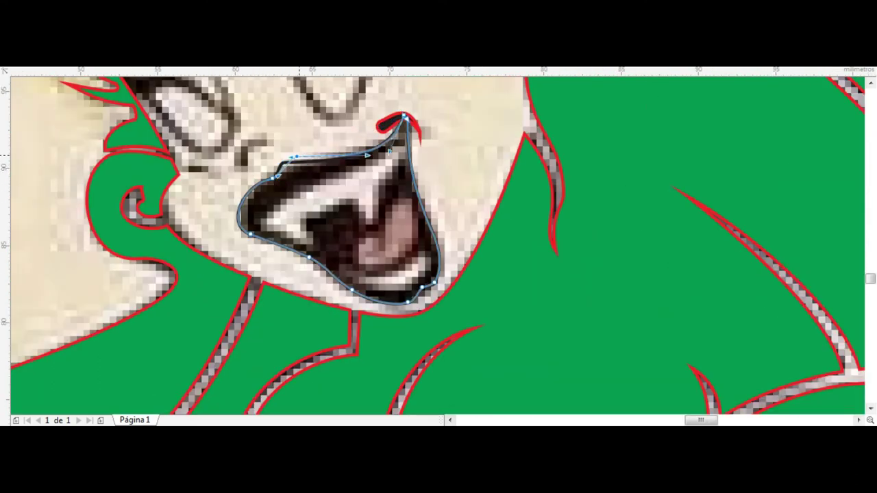
Fill the mouth shape black and send it behind the artwork.
scroll(293, 157, "up", 2)
scroll(294, 157, "up", 4)
scroll(294, 157, "down", 4)
scroll(293, 157, "up", 2)
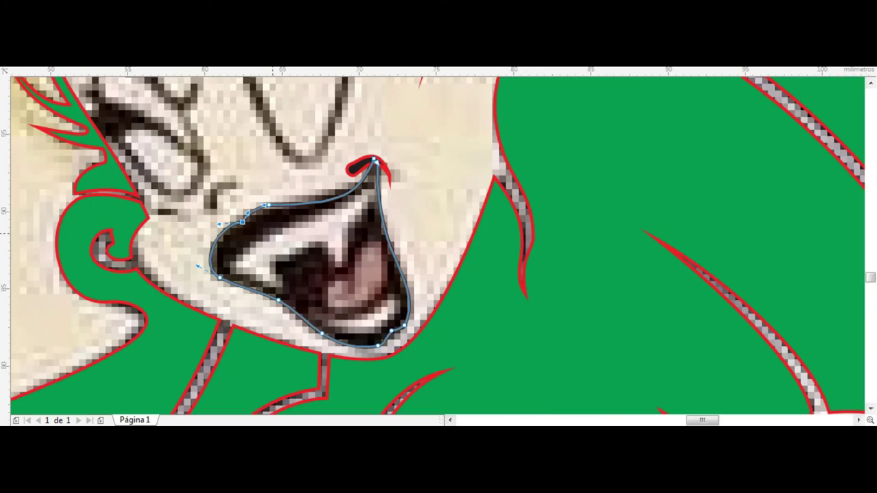
scroll(439, 247, "down", 5)
scroll(440, 284, "up", 5)
left_click(445, 337)
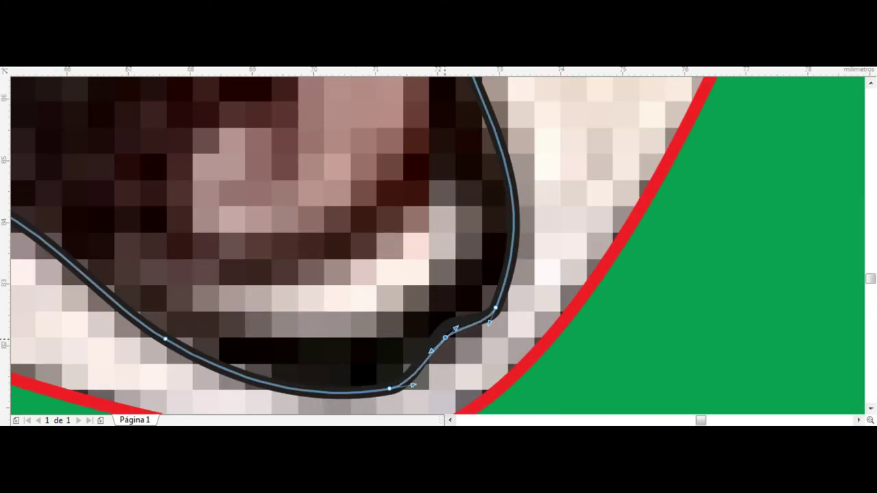
scroll(445, 338, "down", 5)
key("space")
key("shift+Page_Down")
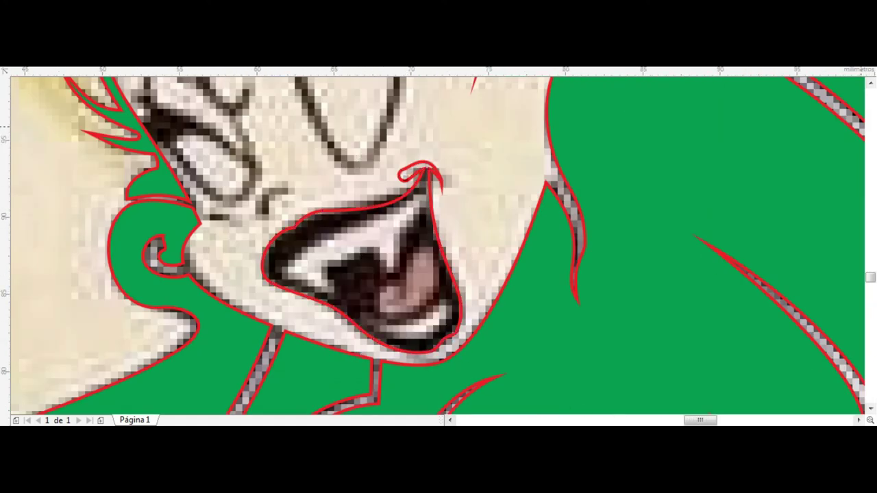
key("F10")
Close the upper-teeth outline shape inside the mouth.
scroll(404, 203, "up", 2)
key("space")
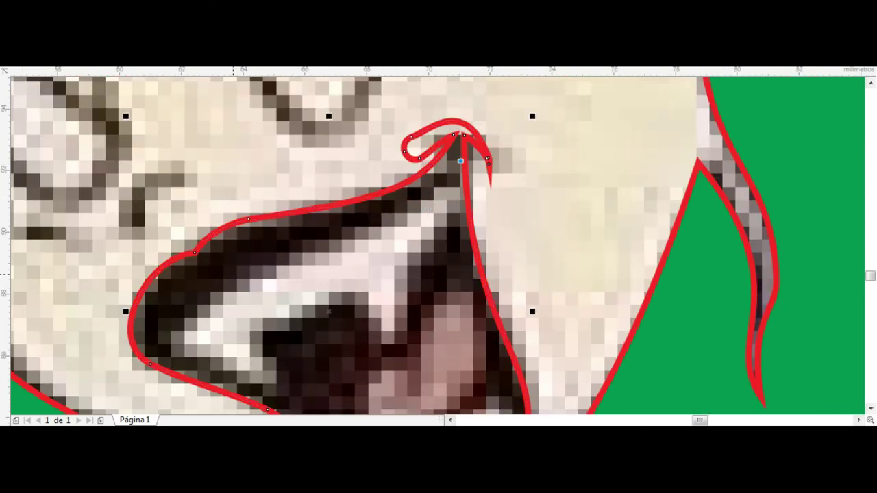
scroll(411, 206, "down", 5)
scroll(246, 207, "up", 5)
scroll(247, 207, "up", 1)
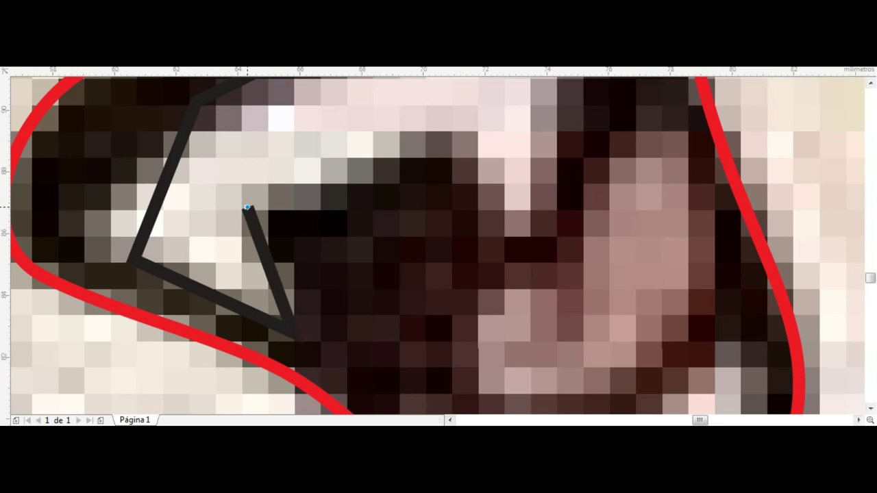
scroll(247, 207, "down", 2)
left_click(362, 127)
scroll(338, 167, "up", 2)
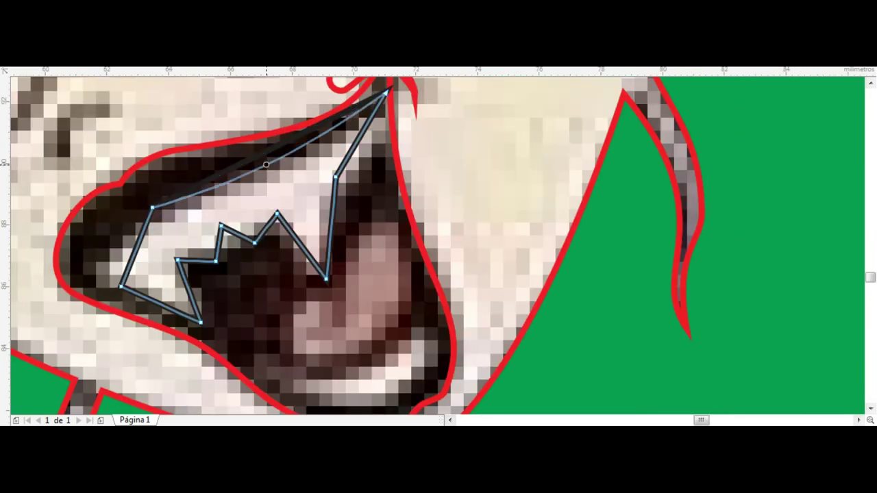
Bend the teeth outline's top, left and upper-right edges into curves fitting the teeth.
left_click_drag(267, 150, 267, 182)
left_click_drag(137, 247, 102, 271)
left_click_drag(152, 207, 141, 206)
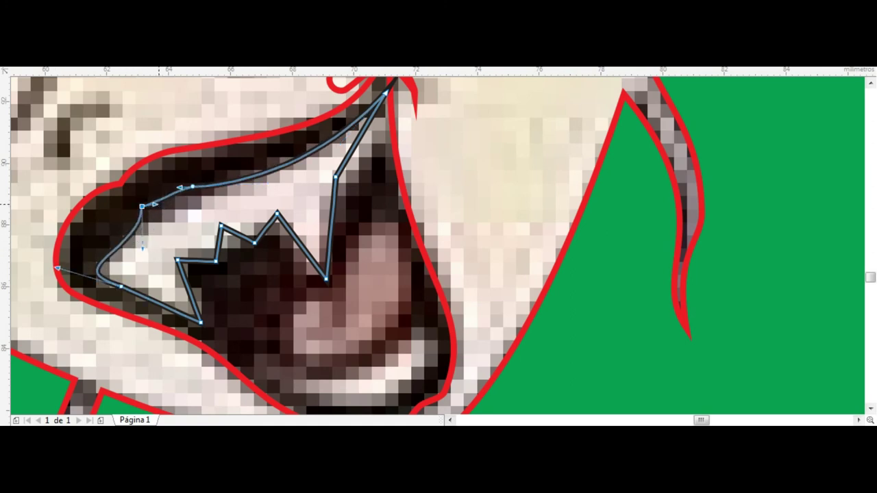
left_click_drag(327, 279, 317, 274)
left_click_drag(325, 233, 331, 233)
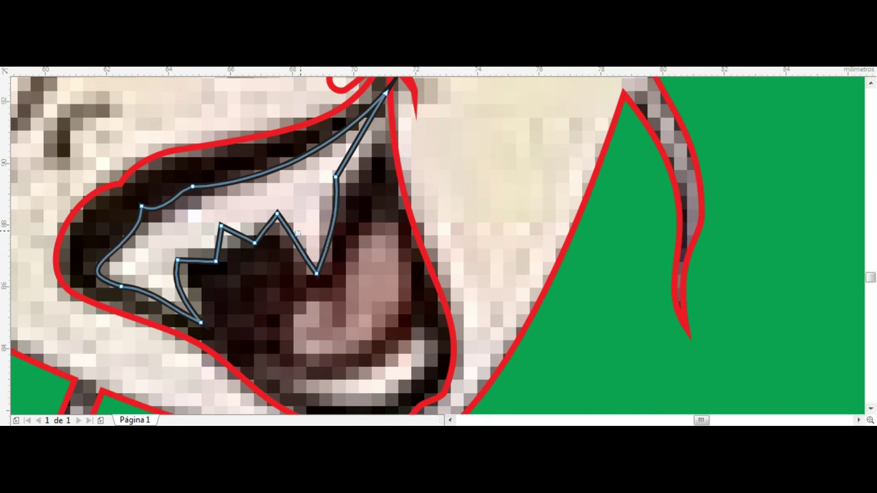
mouse_move(361, 134)
left_mouse_down()
mouse_move(370, 140)
mouse_move(332, 154)
left_mouse_up()
Zoom in on the teeth shape, review its nodes, and select it whole.
scroll(347, 123, "down", 5)
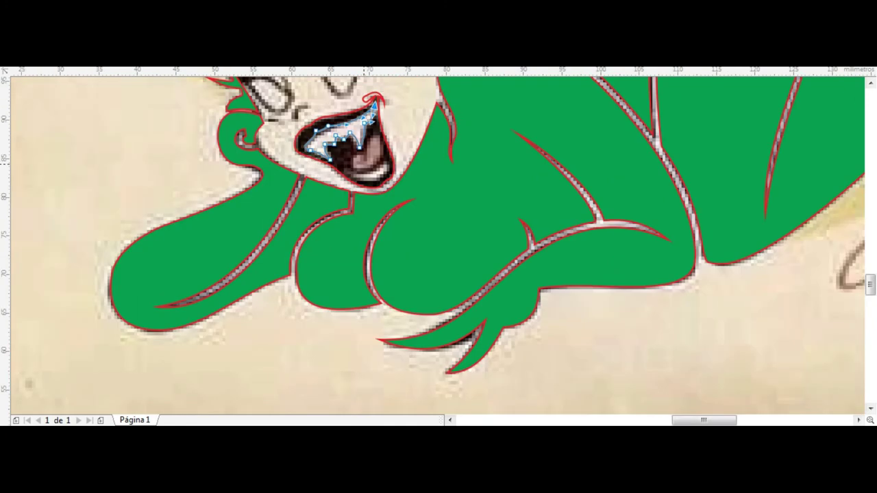
scroll(356, 140, "up", 5)
key("space")
scroll(438, 247, "down", 5)
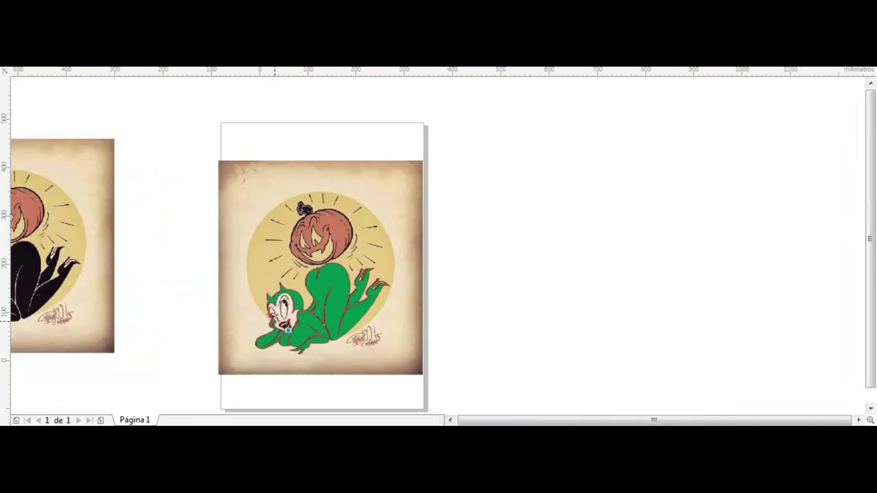
scroll(438, 247, "up", 2)
scroll(274, 240, "up", 3)
scroll(438, 247, "down", 4)
key("shift+F2")
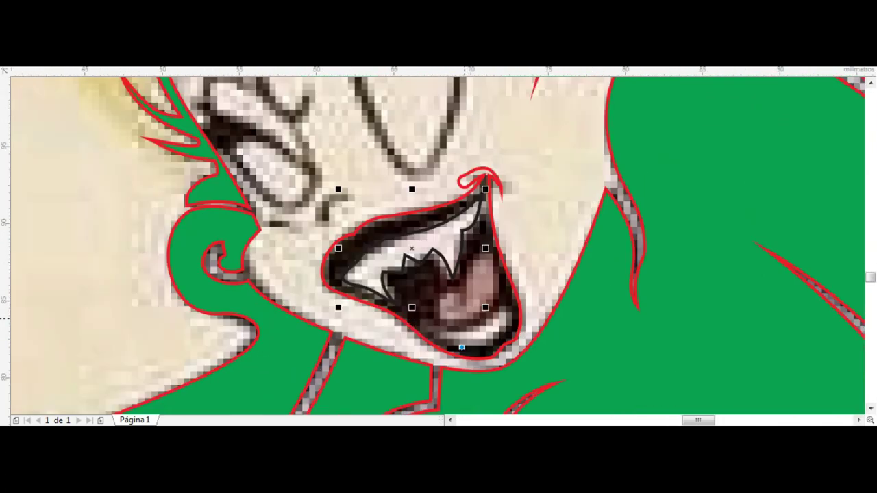
key("F10")
scroll(432, 274, "up", 2)
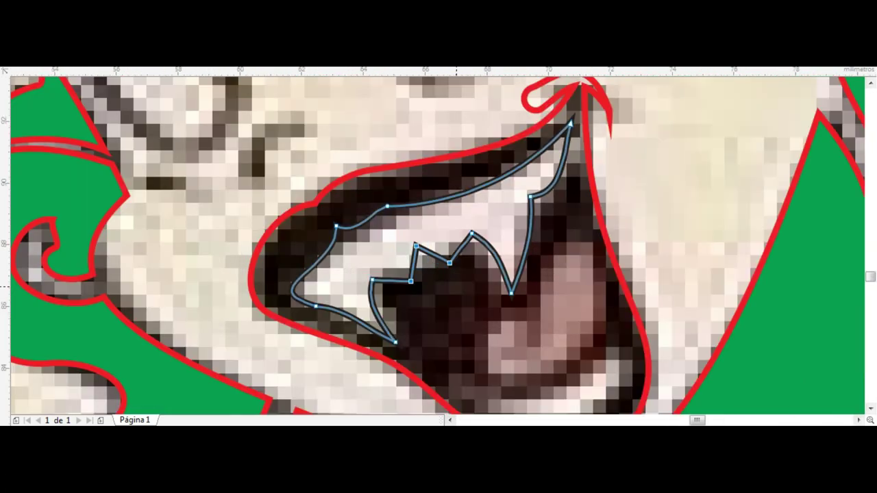
scroll(431, 274, "down", 1)
scroll(431, 274, "up", 1)
key("space")
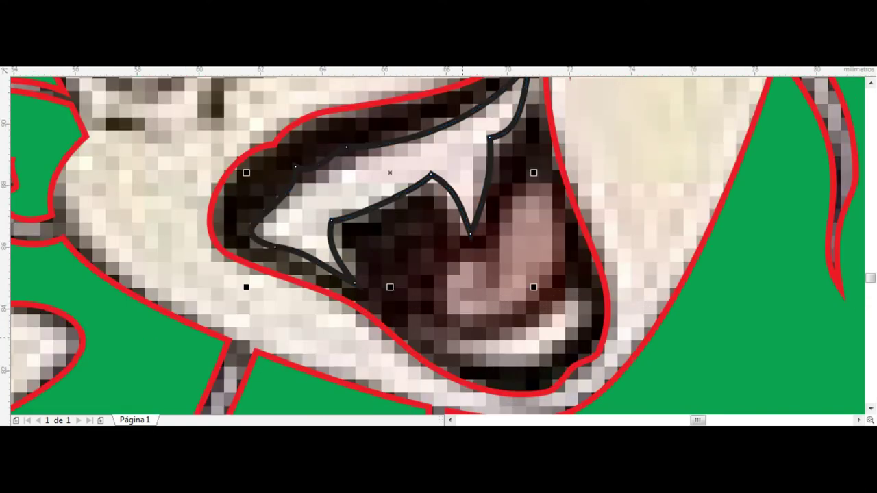
Draw a four-sided outline over the lower teeth and curve it into a crescent.
left_click_drag(397, 267, 667, 399)
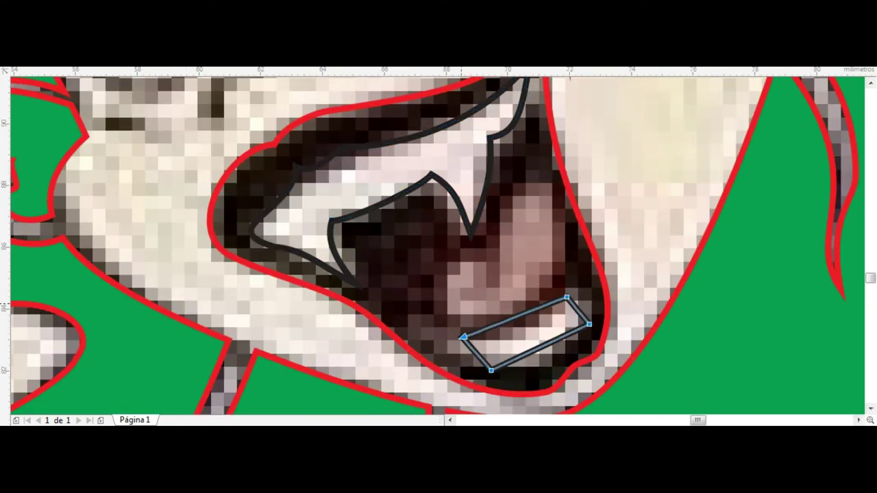
left_click_drag(463, 337, 438, 339)
left_click_drag(538, 346, 547, 363)
left_click_drag(520, 316, 534, 329)
left_click_drag(567, 298, 583, 295)
left_click(567, 296)
left_click_drag(514, 370, 512, 363)
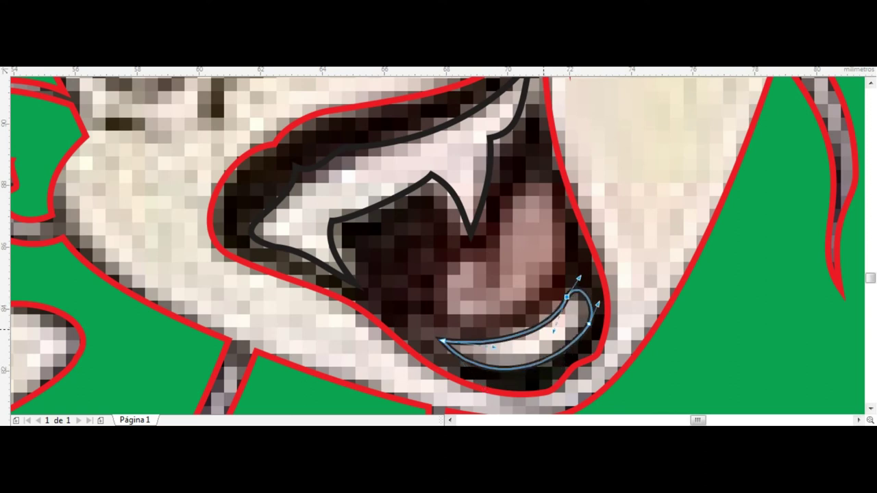
Draw two ellipses over the tongue's lobes and weld them into one shape.
key("space")
key("F7")
left_click_drag(507, 182, 567, 293)
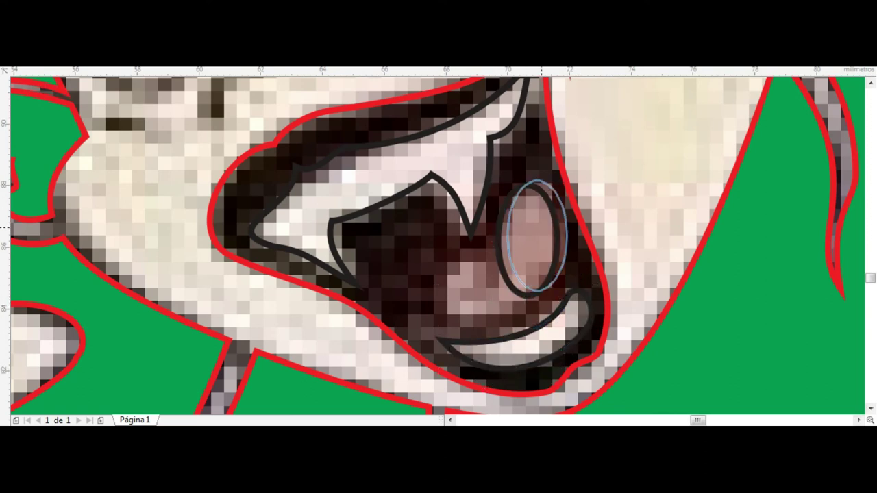
left_click_drag(504, 237, 500, 309)
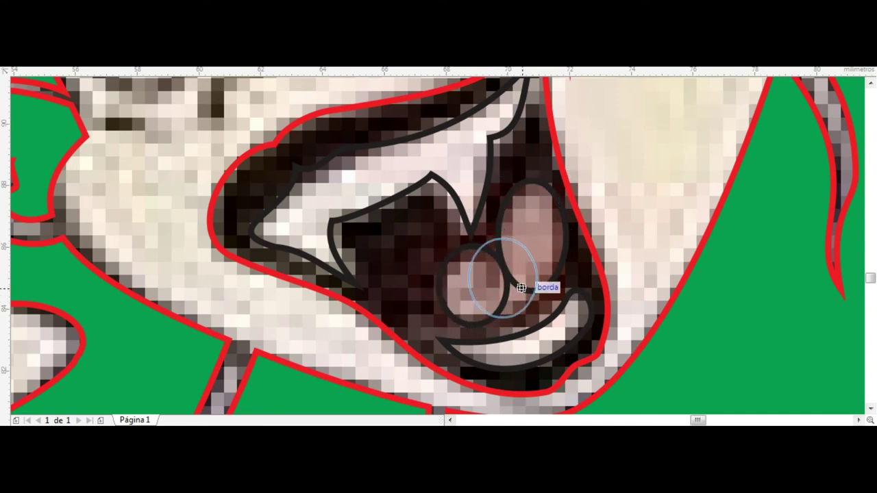
left_click(534, 205, "shift")
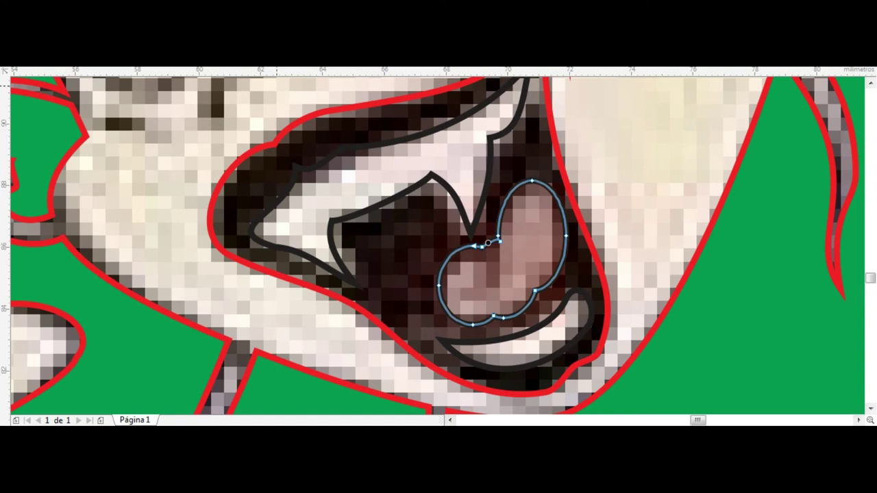
Pull the node between the tongue lobes down into a V and delete the top node.
scroll(488, 243, "up", 2)
left_click_drag(473, 215, 494, 353)
key("Delete")
scroll(438, 247, "down", 2)
scroll(438, 274, "up", 2)
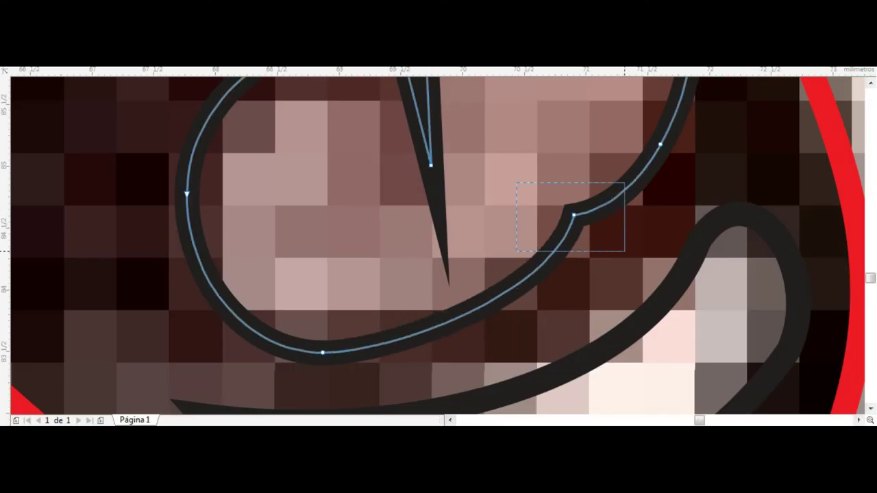
scroll(575, 219, "down", 2)
scroll(528, 254, "up", 2)
Curve the tongue's straight inner edge to finish the heart shape.
left_click(366, 341)
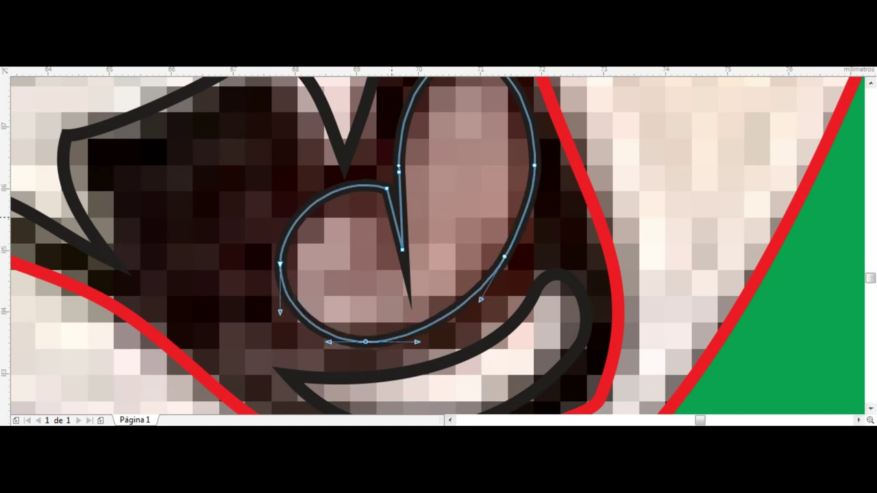
mouse_move(392, 218)
left_mouse_down()
mouse_move(398, 176)
mouse_move(391, 211)
left_mouse_up()
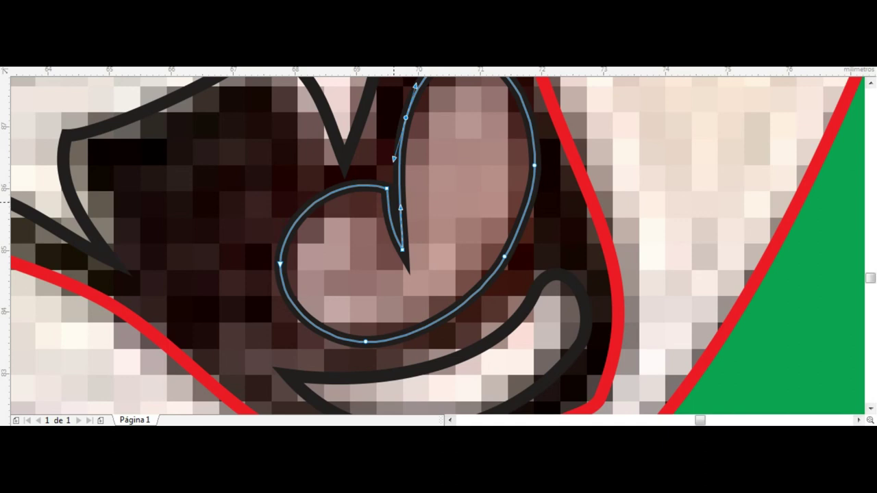
scroll(404, 243, "up", 3)
scroll(404, 243, "down", 3)
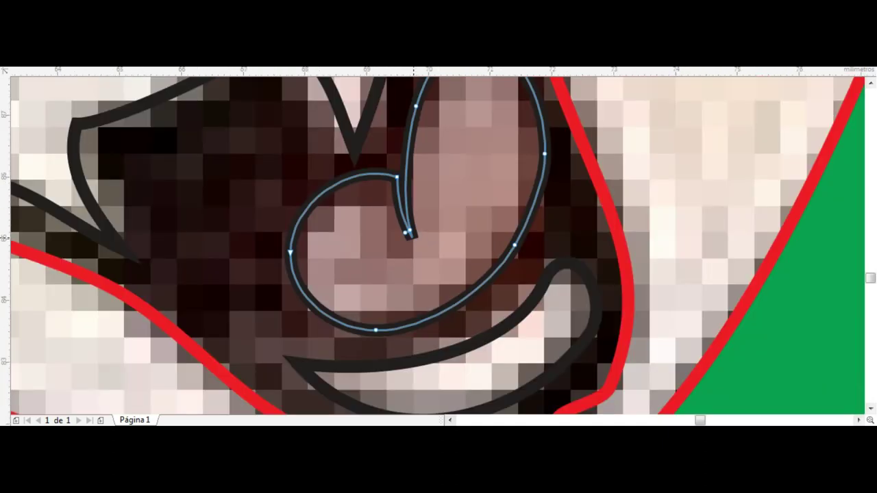
scroll(409, 234, "down", 4)
key("space")
Draw a tapered black stroke beside the cheek, then undo it to redo.
scroll(421, 202, "down", 4)
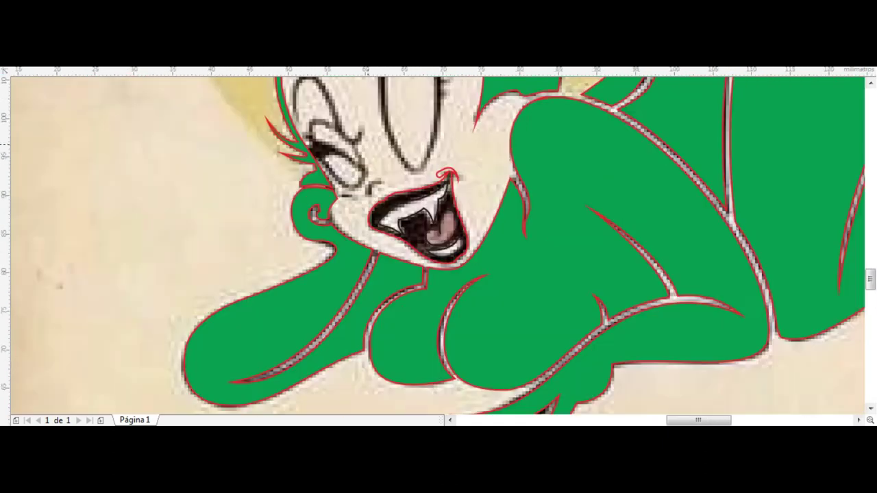
scroll(406, 189, "up", 4)
scroll(304, 239, "up", 3)
mouse_move(269, 286)
left_mouse_down()
mouse_move(452, 264)
mouse_move(235, 294)
left_mouse_up()
key("ctrl+z")
Redraw the tapered cheek stroke higher on the face edge and outline it red.
key("ctrl+z")
left_click_drag(421, 254, 200, 317)
key("ctrl+z")
left_click_drag(423, 258, 238, 281)
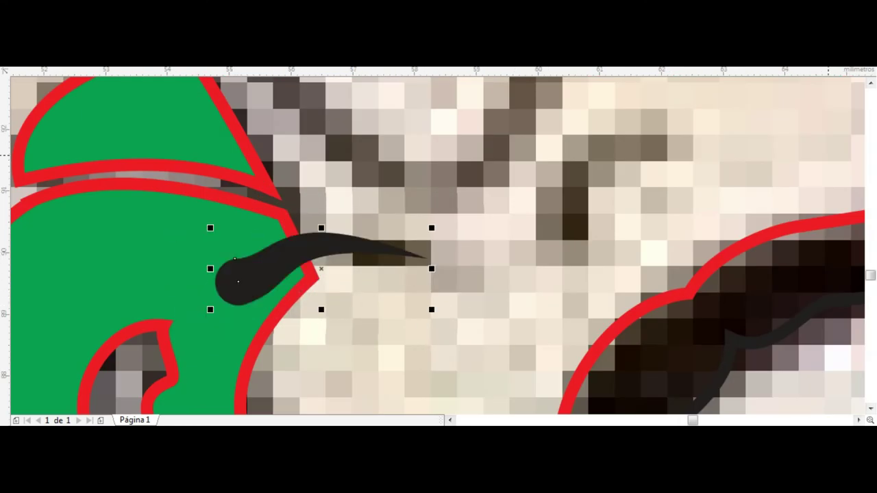
right_click(870, 294)
Shift the cheek curl right against the face and adjust its lower end node.
left_click(246, 278)
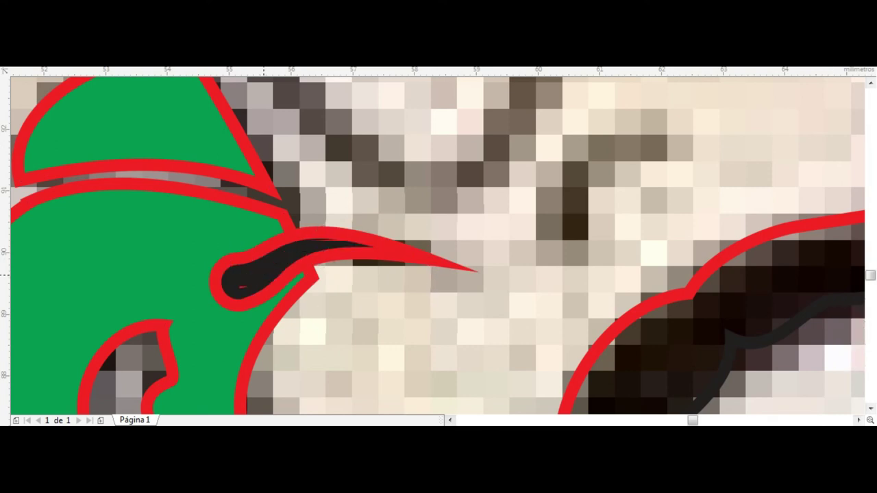
left_click_drag(263, 274, 292, 275)
key("F10")
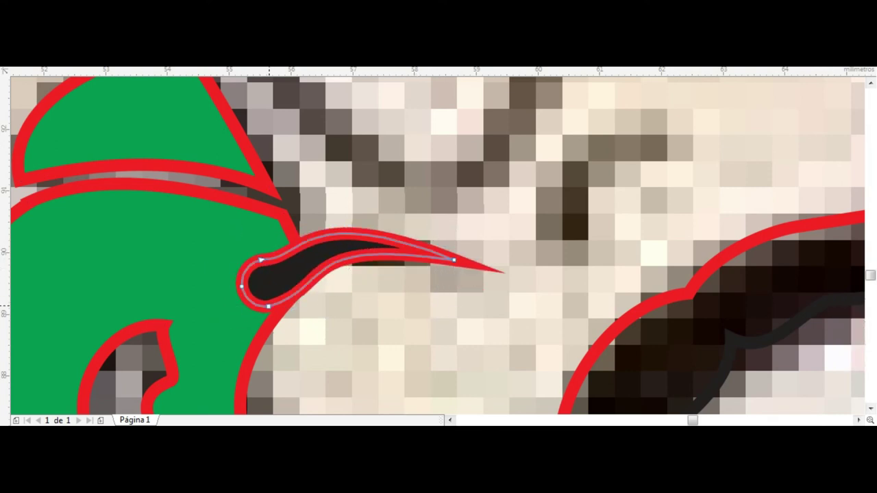
left_click_drag(269, 306, 328, 284)
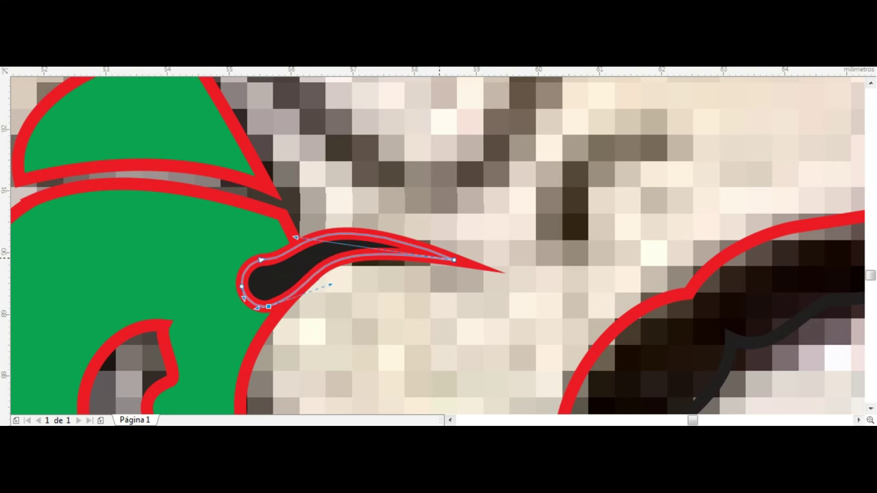
key("Escape")
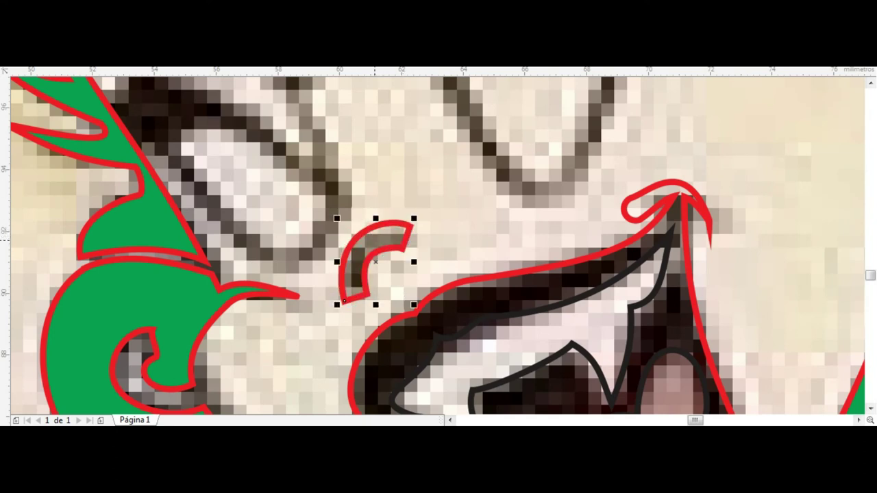
Make the small red arc's upper-right and bottom-left corner nodes smooth.
scroll(376, 246, "up", 2)
key("F10")
scroll(446, 210, "up", 3)
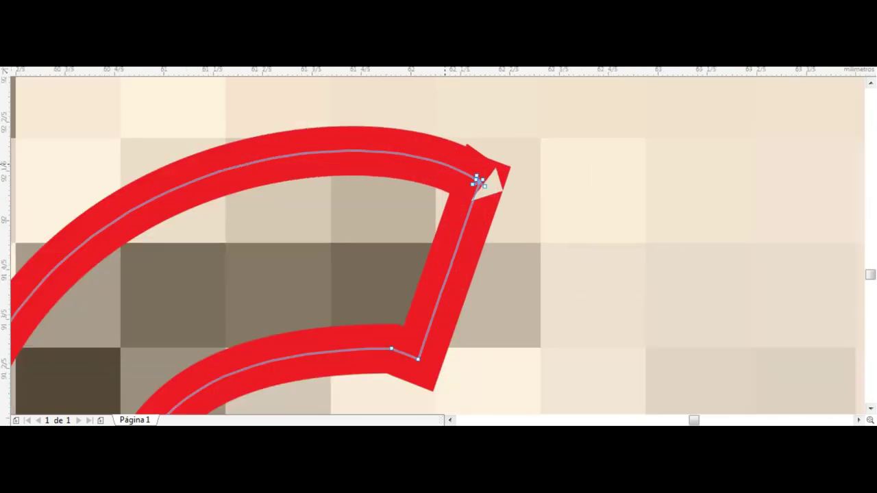
key("s")
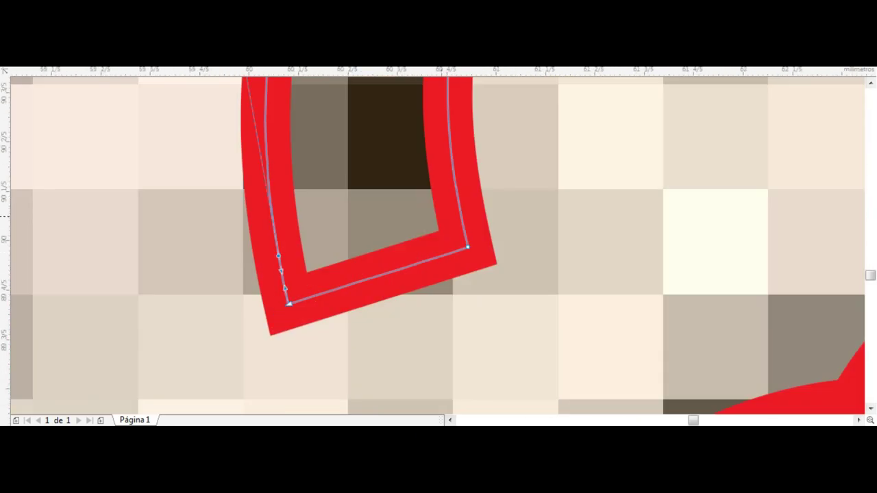
key("Tab")
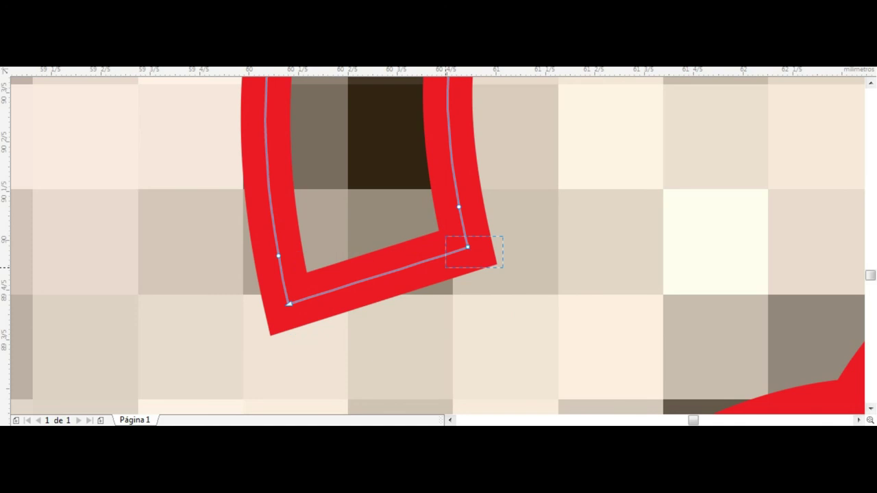
key("s")
scroll(302, 301, "down", 5)
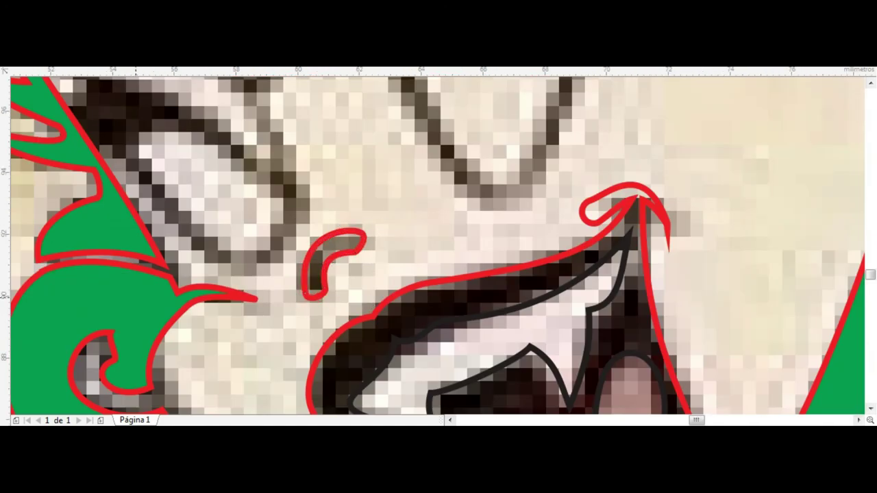
scroll(319, 151, "down", 1)
scroll(318, 151, "down", 2)
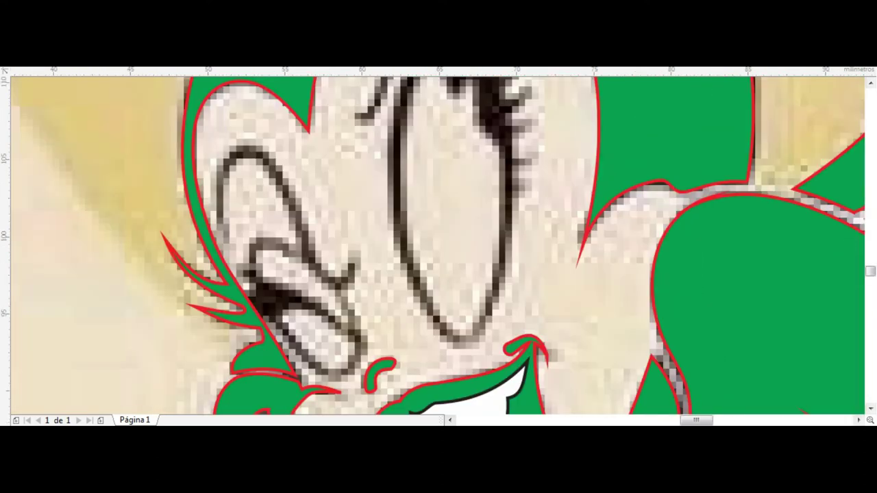
Try a thick black eyebrow S-curve, undo it, and delete the old eyebrow stroke.
left_click_drag(259, 151, 351, 273)
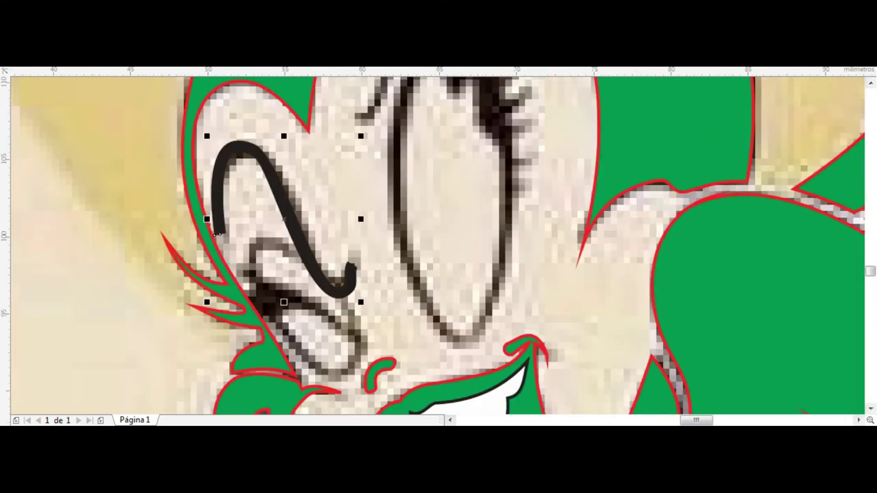
scroll(218, 233, "down", 2)
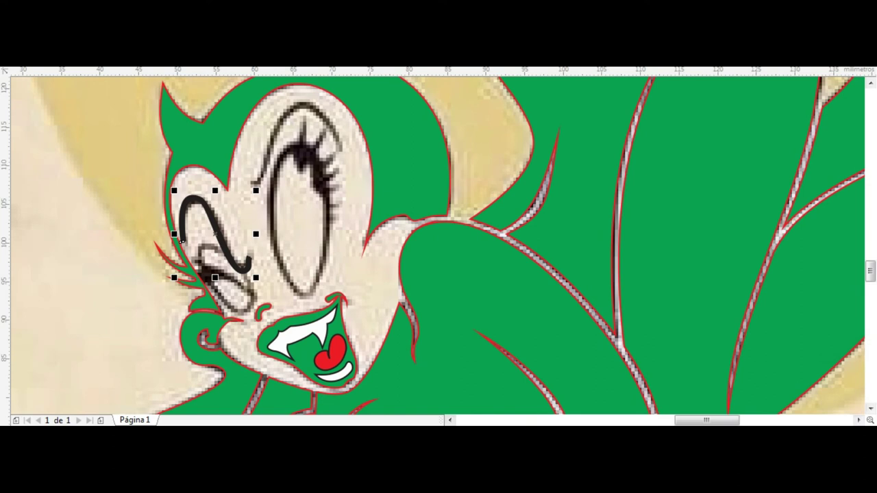
key("ctrl+z")
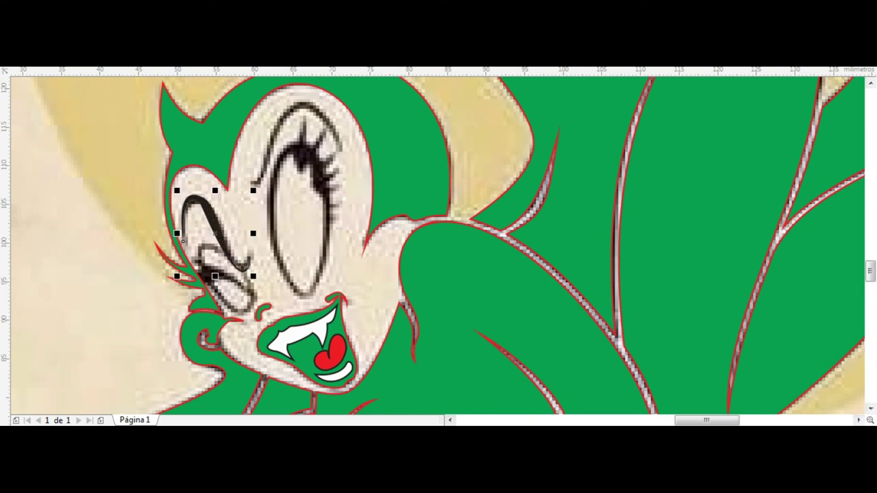
scroll(183, 242, "up", 3)
scroll(120, 277, "down", 1)
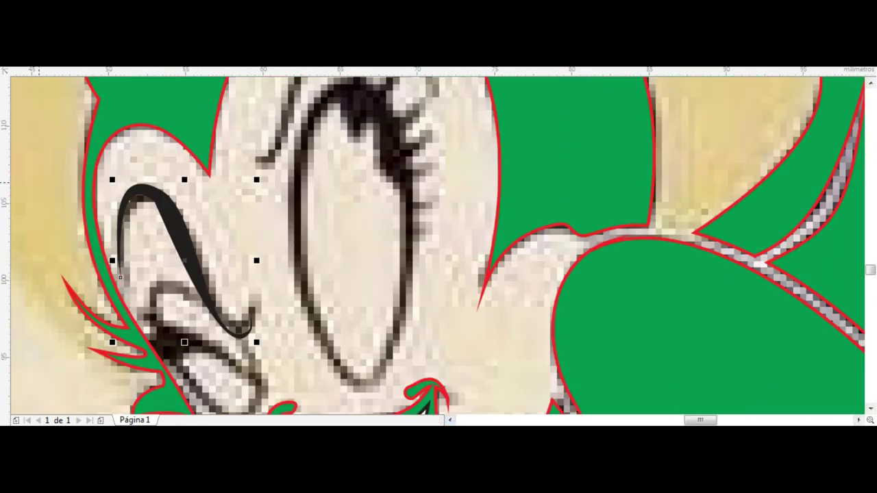
key("Delete")
Draw a new S-shaped curve along the eyelid curl with a thick black outline.
left_click(254, 310)
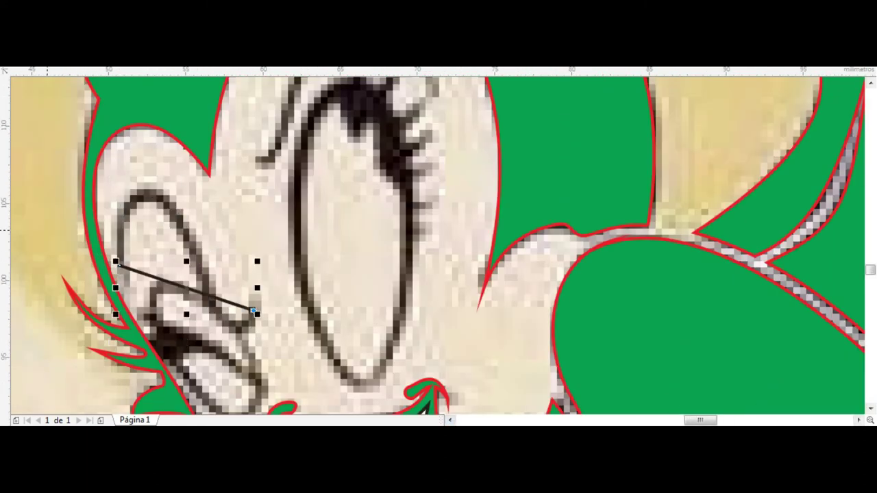
left_click_drag(129, 268, 135, 196)
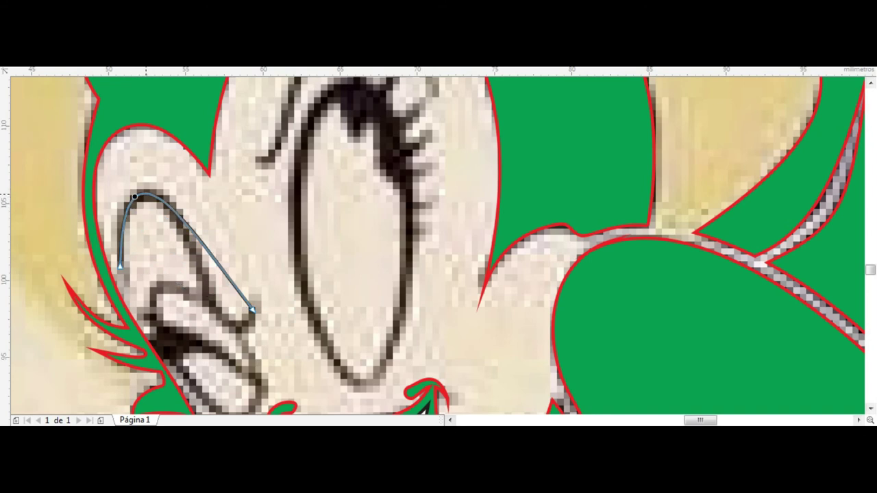
left_click_drag(251, 310, 195, 189)
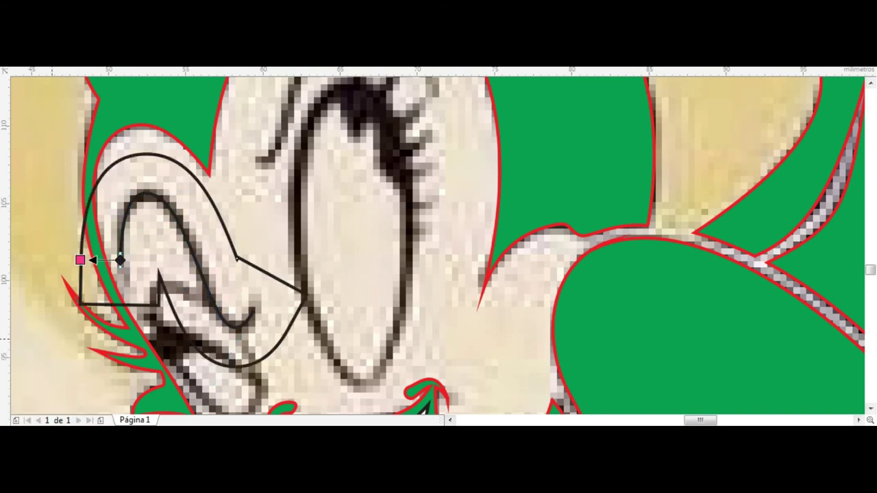
left_click_drag(83, 254, 127, 260)
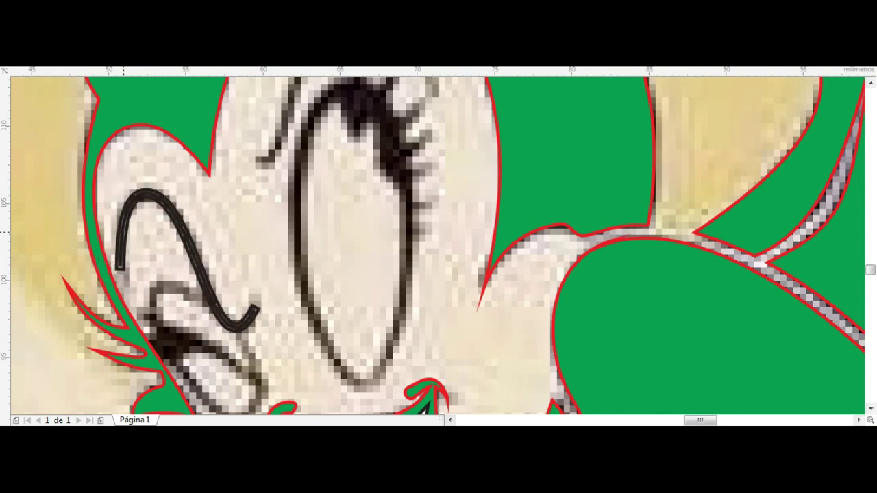
scroll(257, 304, "up", 5)
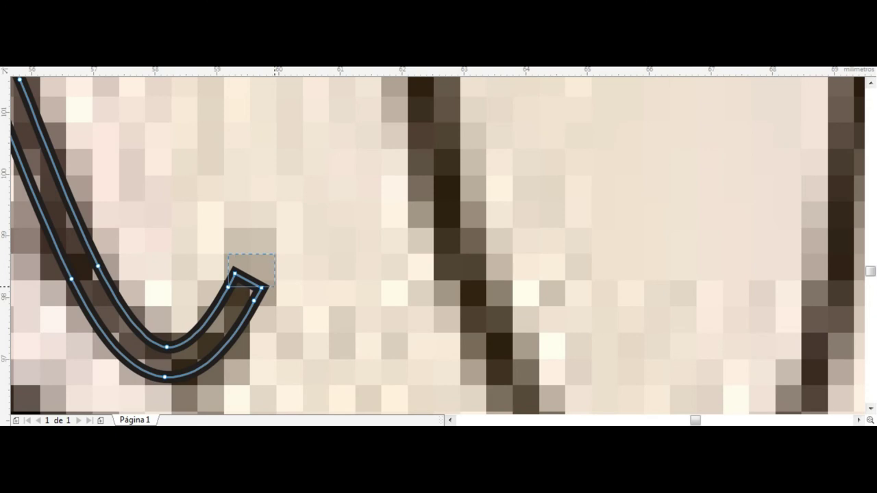
scroll(259, 296, "down", 3)
scroll(283, 301, "up", 3)
Taper the stroke's ends to curved points, then delete the outline object over the left eye.
left_click_drag(271, 309, 273, 317)
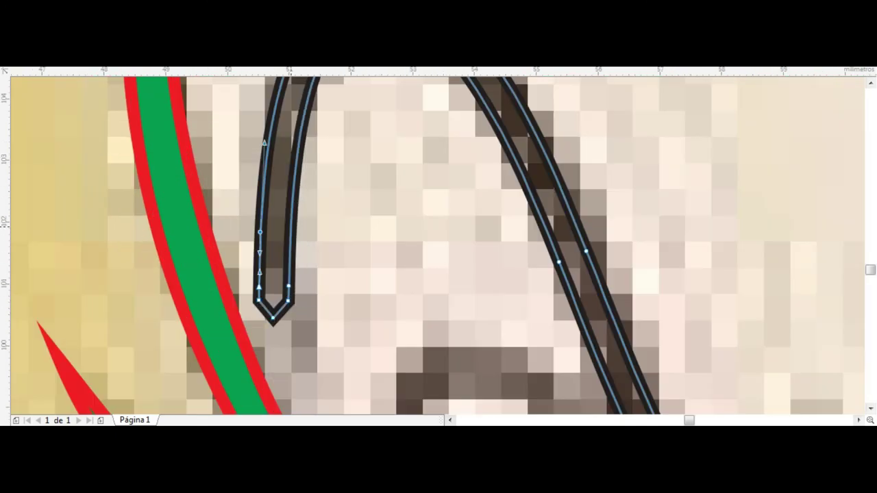
mouse_move(289, 221)
left_mouse_down()
mouse_move(276, 277)
mouse_move(253, 288)
mouse_move(254, 259)
left_mouse_up()
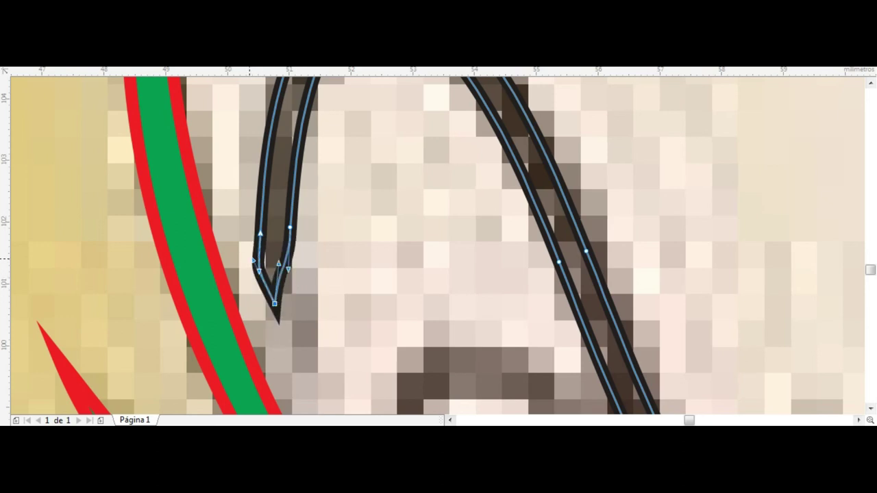
key("Escape")
scroll(165, 192, "down", 4)
scroll(377, 281, "down", 1)
scroll(377, 281, "down", 4)
scroll(308, 240, "up", 4)
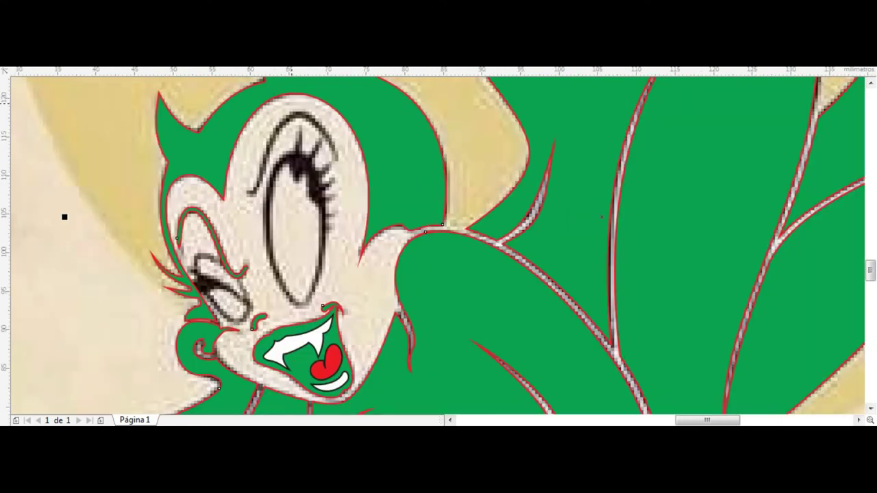
left_click(176, 242)
key("Delete")
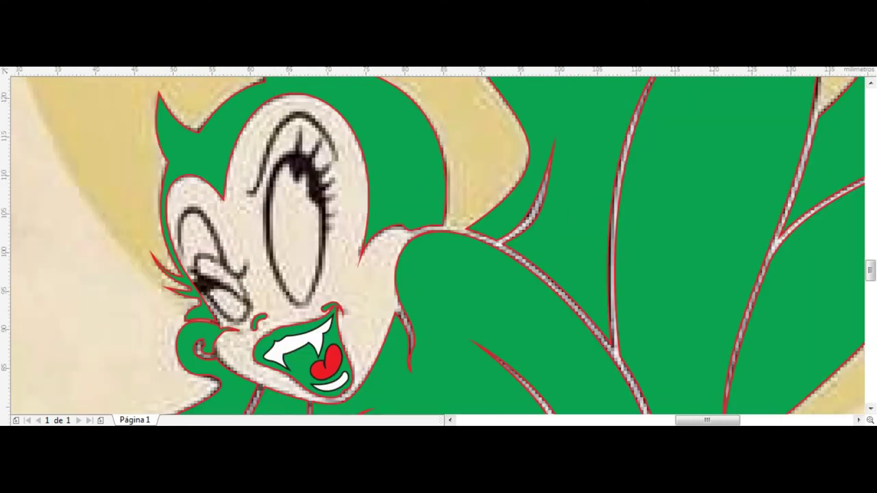
Paint tapered strokes along the eyelid curl and right-eye brow, outlined in red.
scroll(184, 238, "up", 4)
left_click_drag(337, 274, 463, 353)
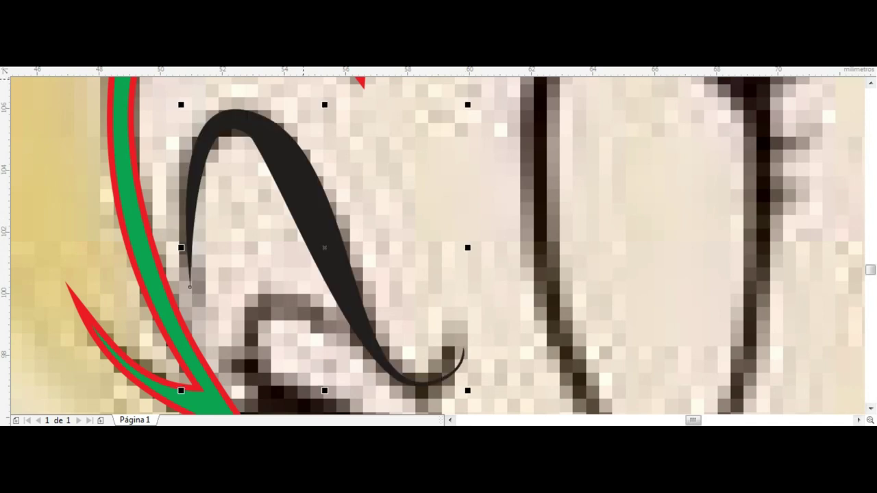
scroll(326, 304, "down", 3)
scroll(326, 304, "up", 1)
scroll(326, 303, "up", 1)
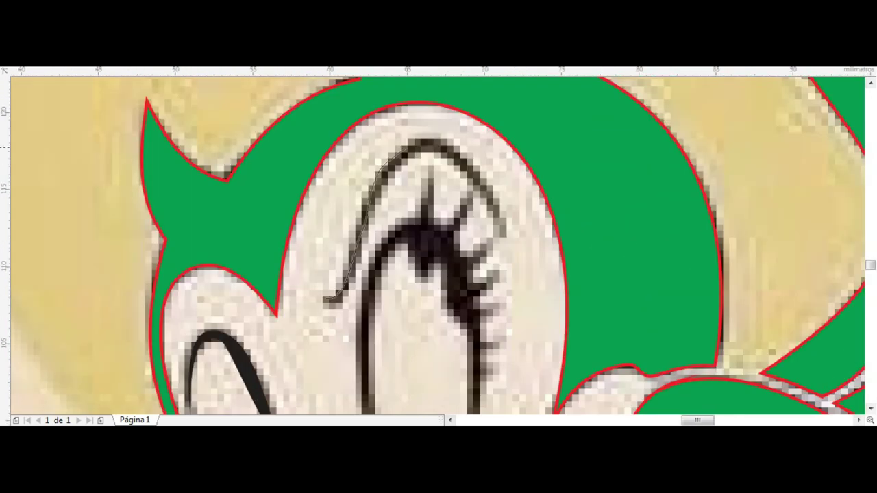
left_click_drag(396, 147, 503, 235)
right_click(874, 288)
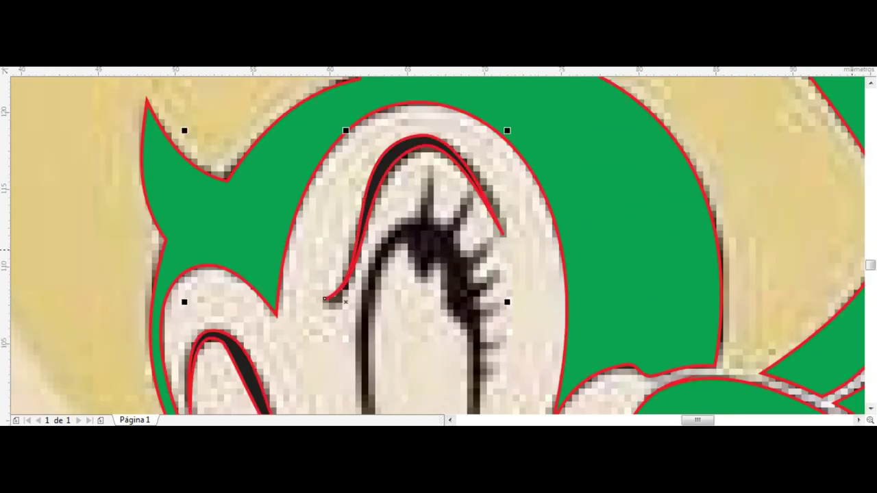
Reshape the lower end of the eyelid curl stroke.
left_click(324, 300)
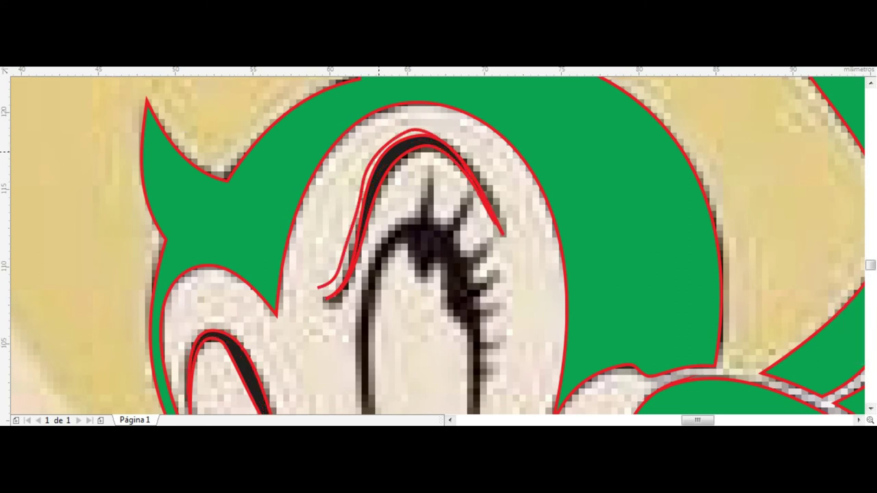
scroll(434, 278, "up", 2)
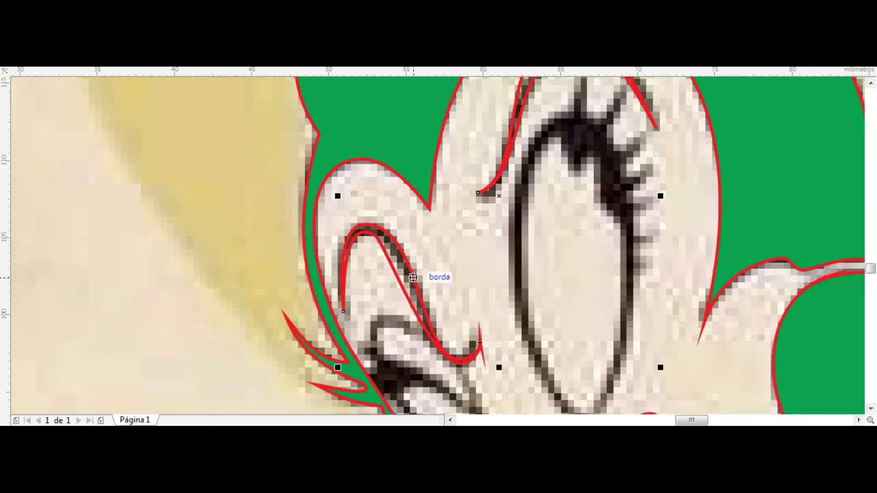
scroll(463, 319, "up", 3)
scroll(454, 299, "up", 3)
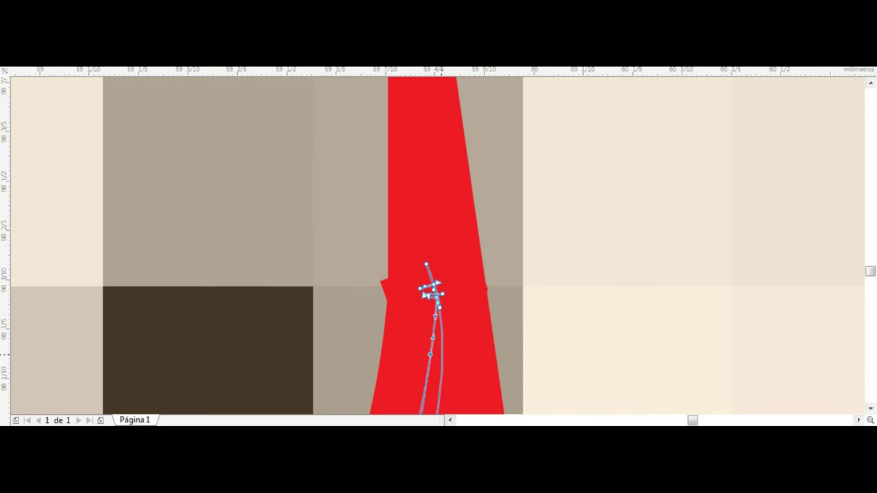
scroll(431, 292, "down", 1)
scroll(432, 291, "down", 3)
scroll(562, 198, "up", 3)
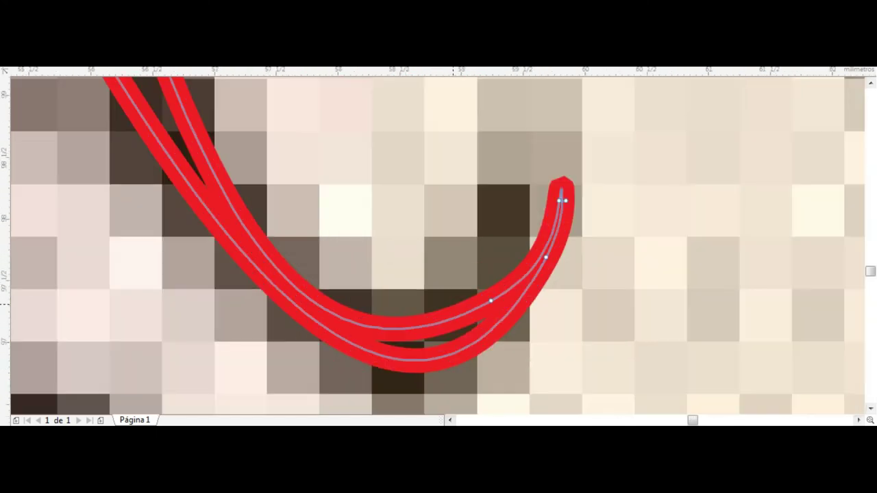
mouse_move(376, 361)
left_mouse_down()
mouse_move(382, 381)
mouse_move(374, 380)
left_mouse_up()
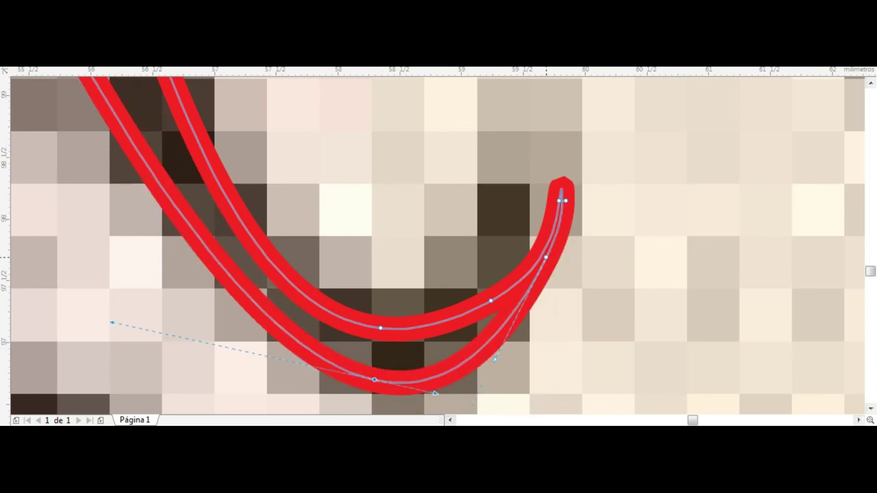
scroll(562, 199, "down", 3)
scroll(342, 206, "up", 2)
Bend the curl stroke's end and the brow arch's right end to follow the sketch.
left_click(346, 166)
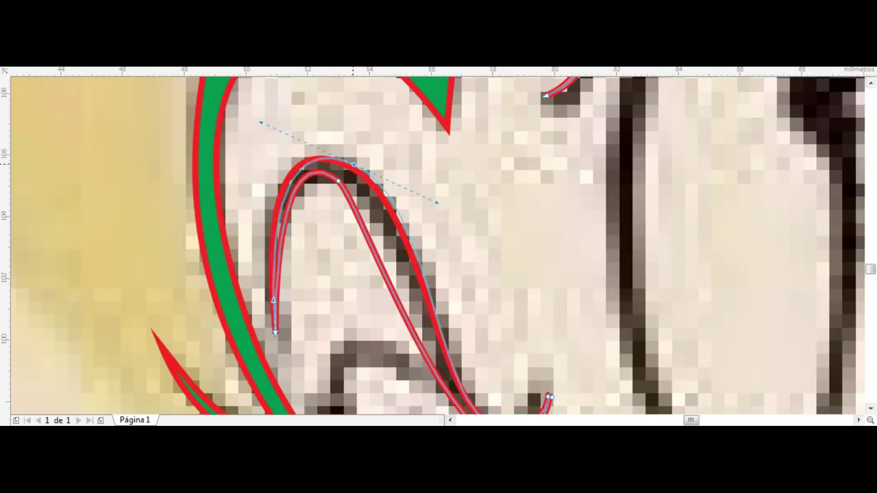
scroll(439, 247, "down", 3)
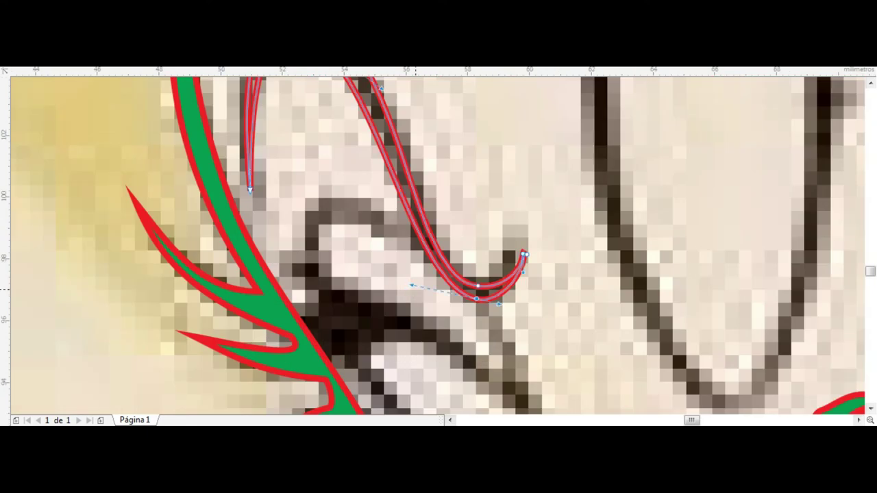
scroll(415, 290, "down", 3)
scroll(421, 226, "up", 4)
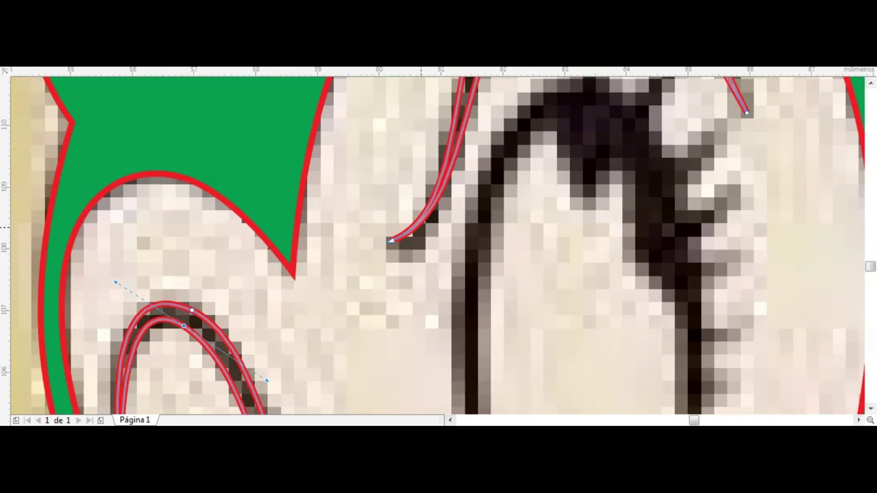
scroll(391, 241, "up", 2)
left_click_drag(549, 182, 559, 260)
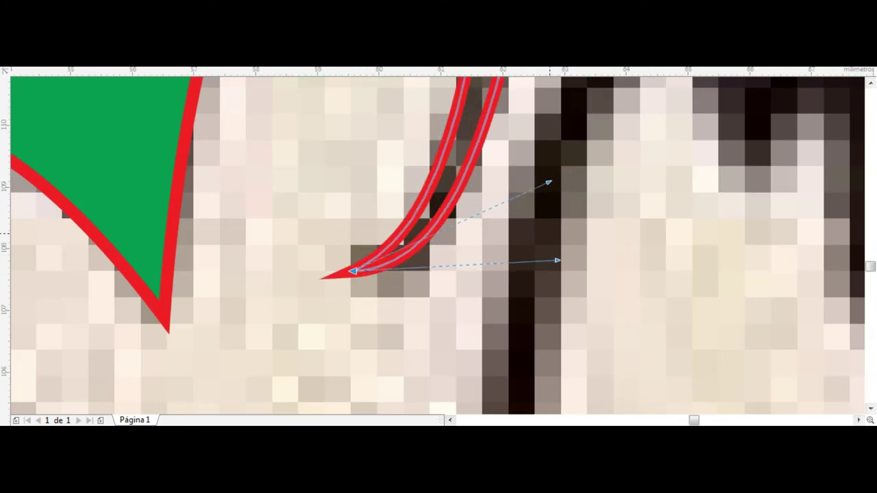
left_click_drag(638, 233, 668, 293)
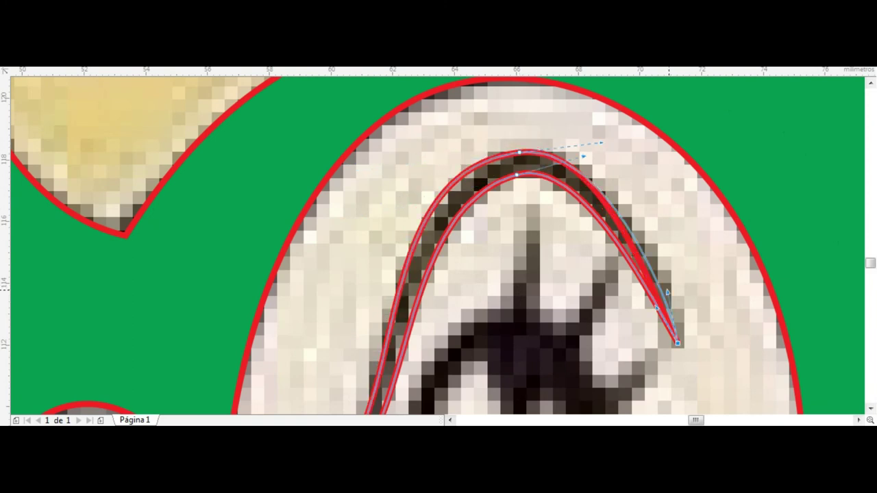
scroll(668, 292, "down", 3)
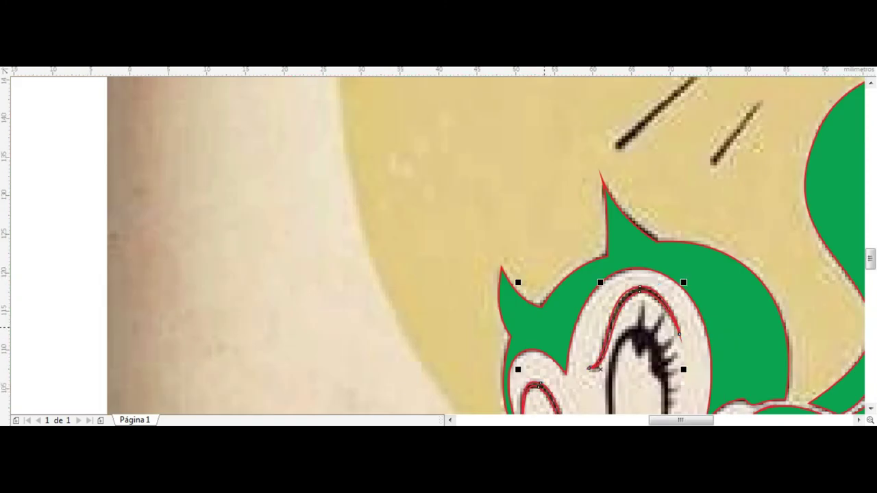
scroll(407, 391, "up", 1)
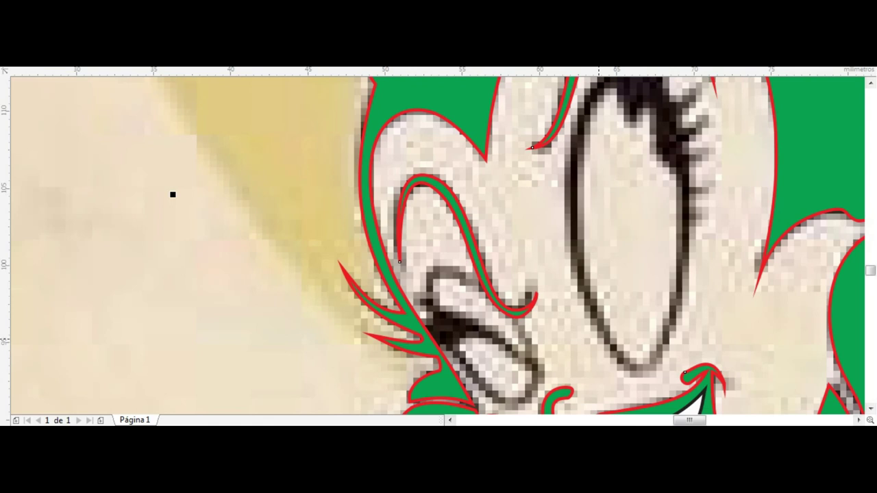
scroll(173, 195, "down", 2)
scroll(352, 247, "down", 1)
scroll(352, 246, "up", 1)
scroll(181, 167, "up", 2)
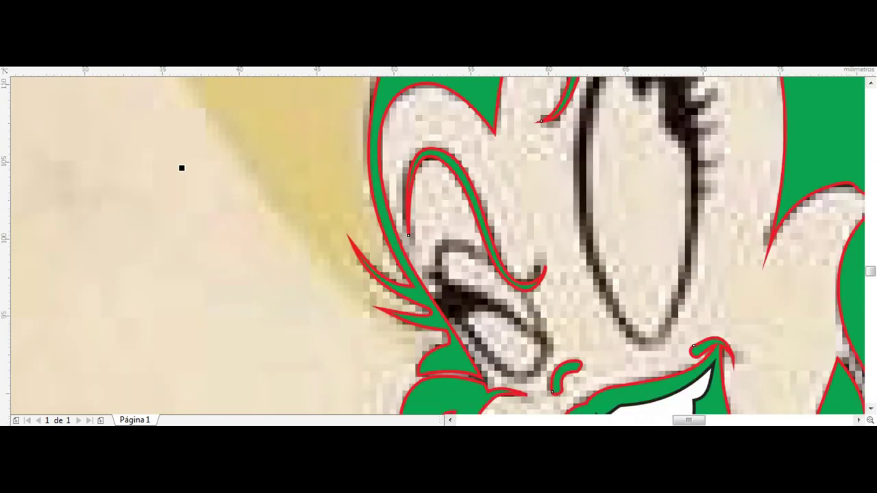
Trace the closed-eye oval with a rounded shape and thick dark outline.
mouse_move(443, 283)
left_mouse_down()
mouse_move(485, 262)
mouse_move(455, 256)
left_mouse_up()
left_click(540, 340)
left_click_drag(510, 301, 514, 296)
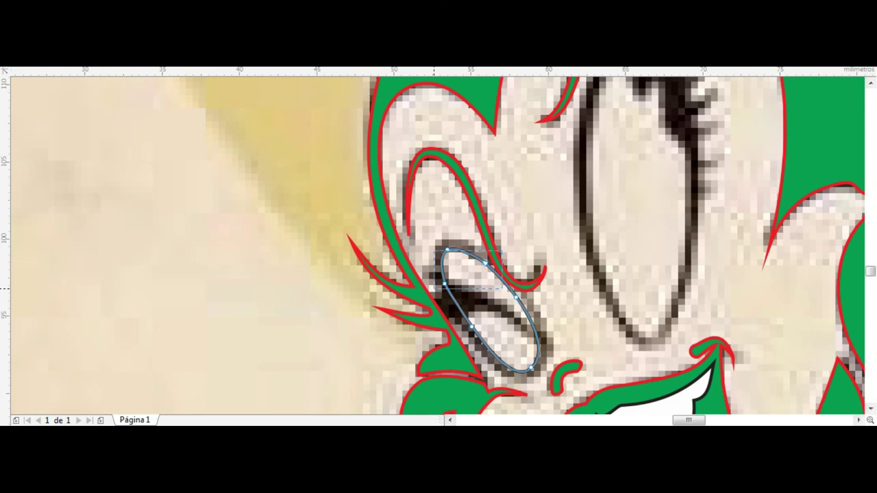
left_click_drag(447, 307, 449, 310)
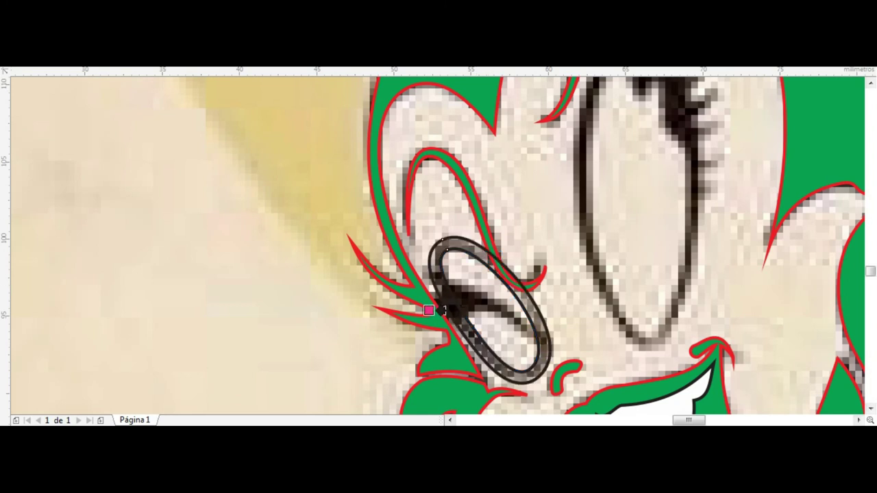
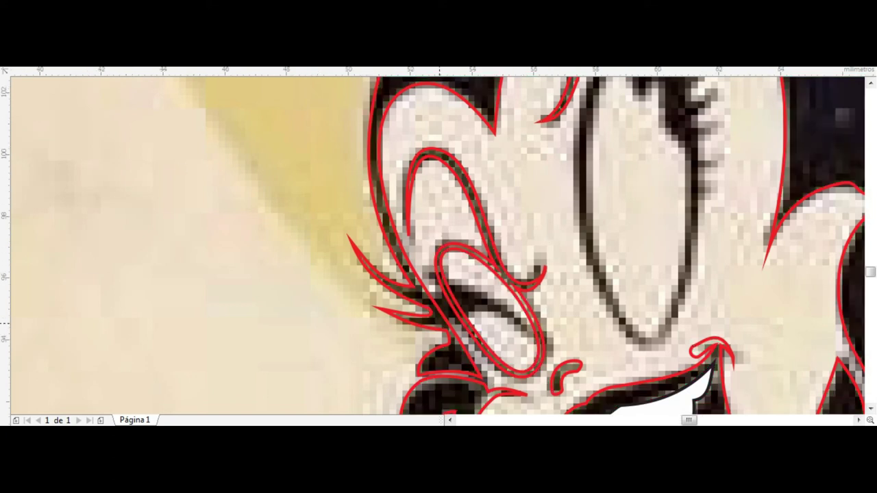
Trace a closed lash shape beside the winking eye with the Bézier tool.
scroll(434, 316, "up", 2)
left_click(414, 332)
left_click(646, 364)
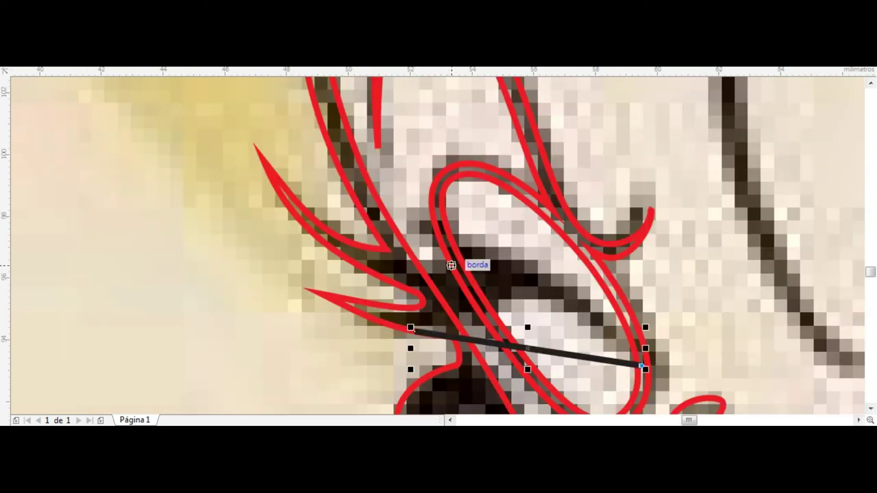
left_click(377, 243)
left_click(433, 309)
left_click(415, 331)
Curve the lash's upper, side and bottom edges to fit, then weld it into the red outline.
scroll(416, 322, "down", 1)
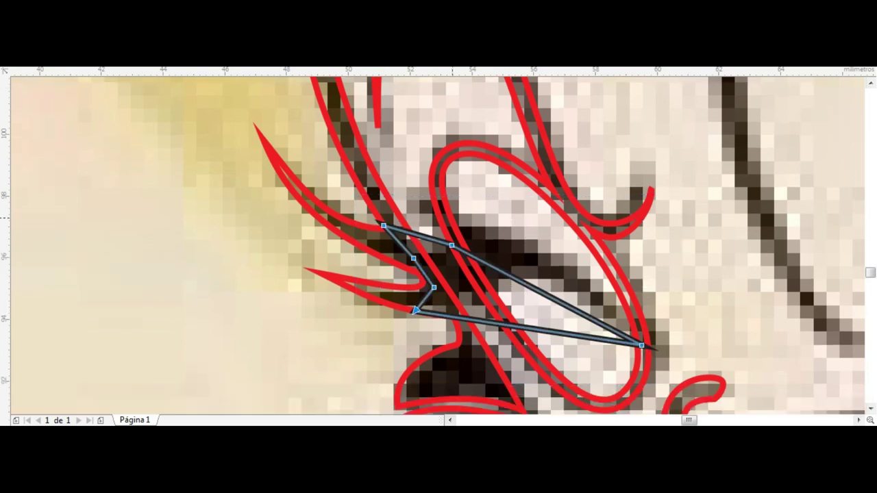
mouse_move(543, 293)
left_mouse_down()
mouse_move(490, 226)
mouse_move(504, 219)
left_mouse_up()
left_click_drag(418, 235, 430, 248)
mouse_move(530, 328)
left_mouse_down()
mouse_move(530, 267)
mouse_move(517, 333)
left_mouse_up()
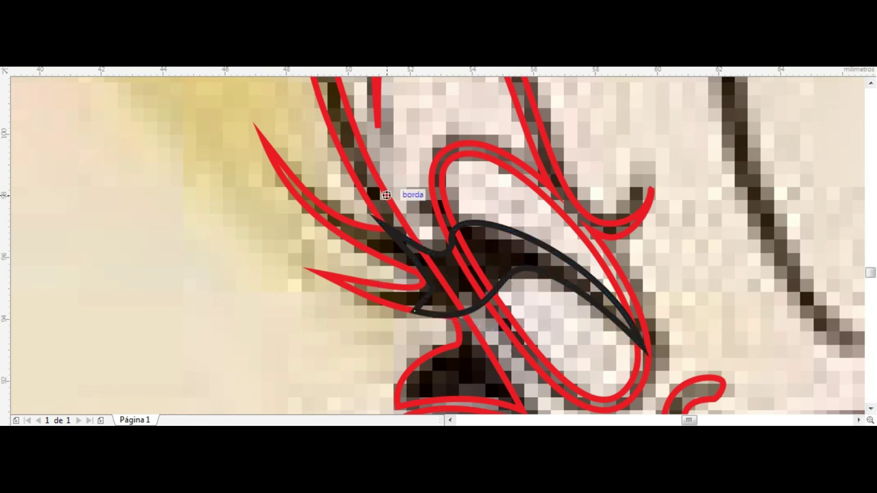
key("ctrl+l")
Draw an ellipse (F7) over the open eye.
scroll(384, 224, "up", 3)
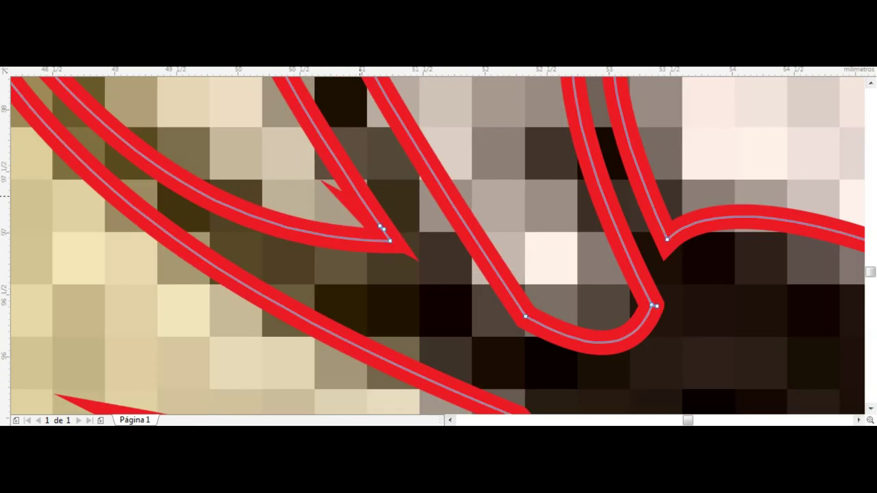
scroll(383, 226, "down", 3)
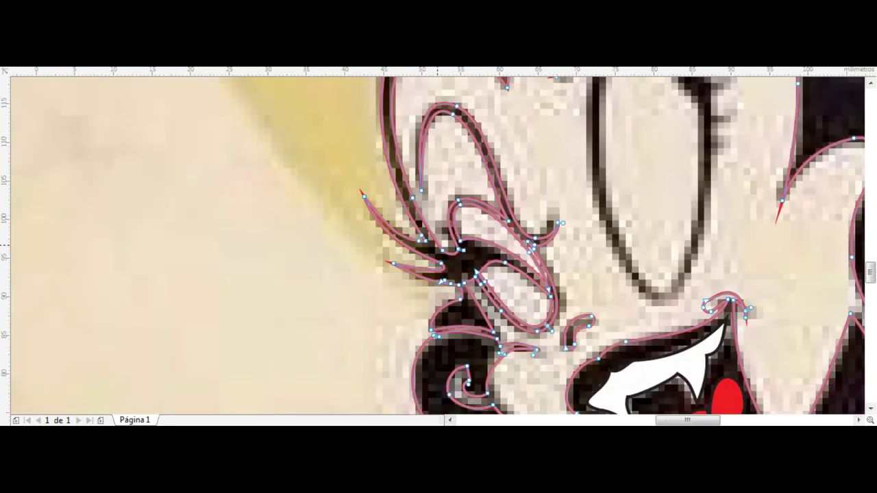
scroll(415, 328, "up", 2)
scroll(472, 236, "down", 3)
key("F7")
left_click_drag(514, 119, 584, 273)
Set the open-eye ellipse's outline to yellow.
right_click(872, 278)
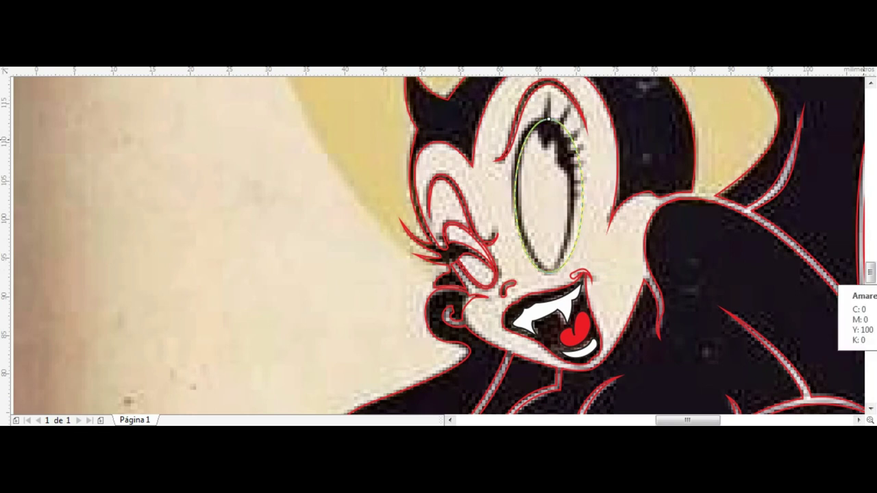
scroll(590, 186, "up", 2)
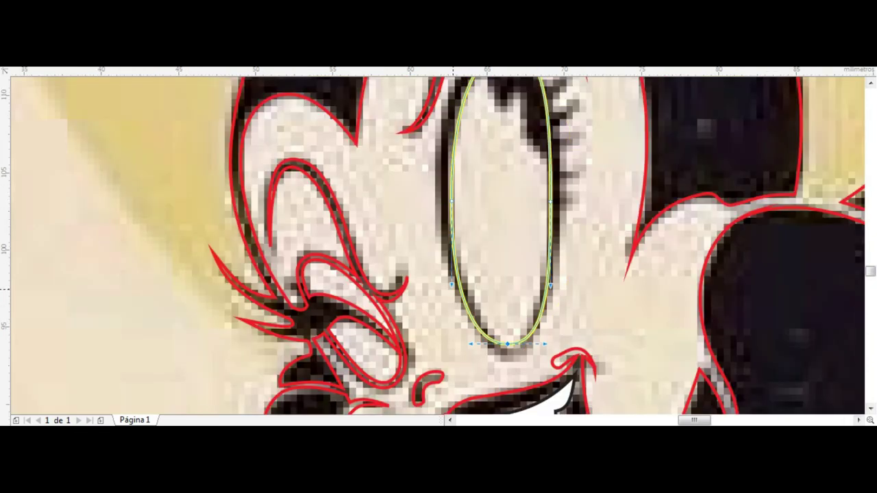
scroll(508, 355, "down", 2)
scroll(528, 135, "up", 2)
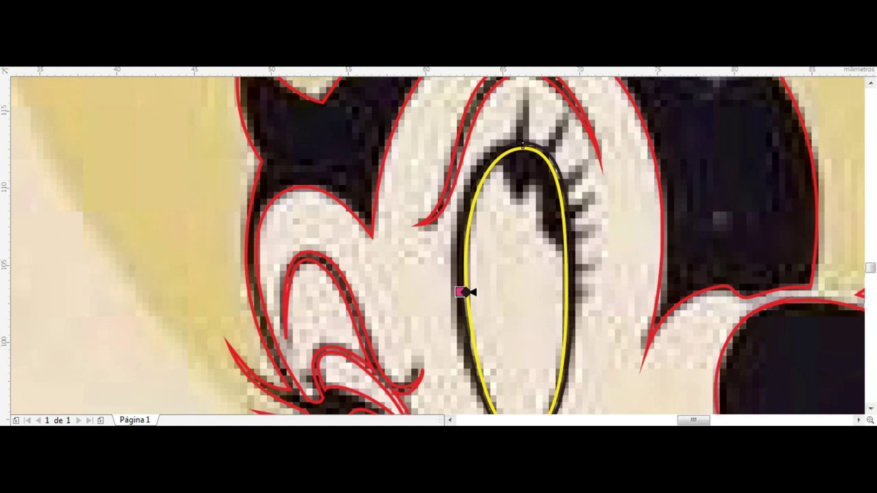
Make a slightly wider copy of the ellipse around the yellow one.
left_click_drag(460, 292, 452, 292)
scroll(568, 282, "up", 3)
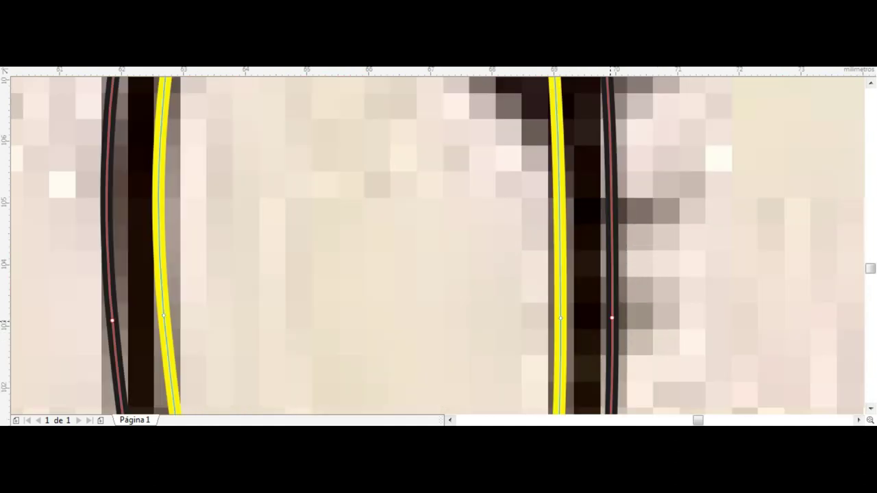
scroll(439, 247, "down", 3)
scroll(435, 213, "up", 3)
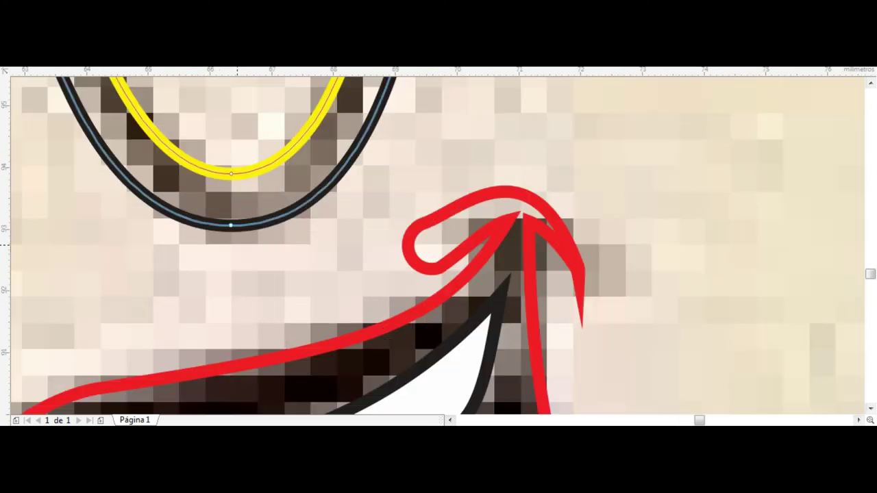
scroll(43, 206, "down", 3)
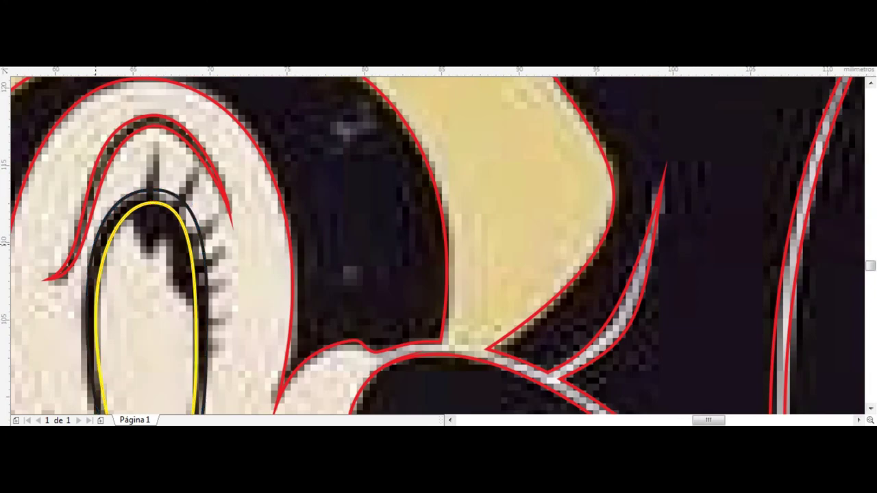
scroll(152, 197, "up", 2)
scroll(156, 201, "down", 3)
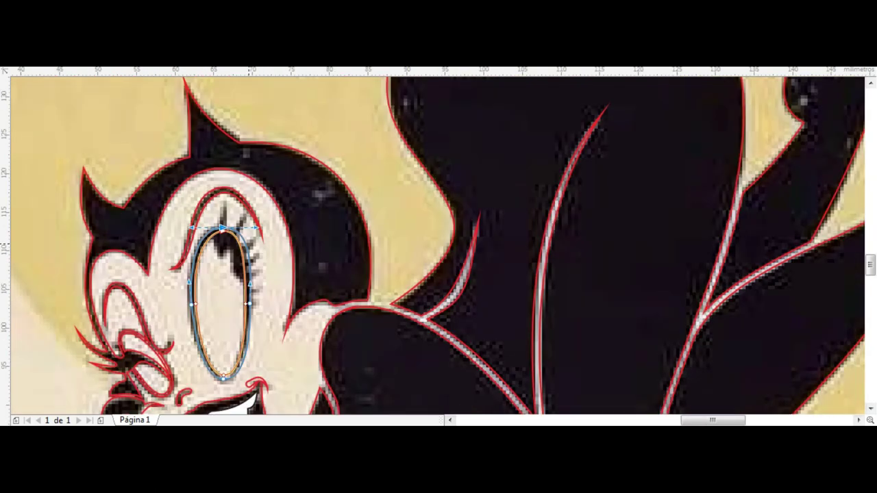
scroll(246, 210, "up", 2)
scroll(247, 211, "down", 3)
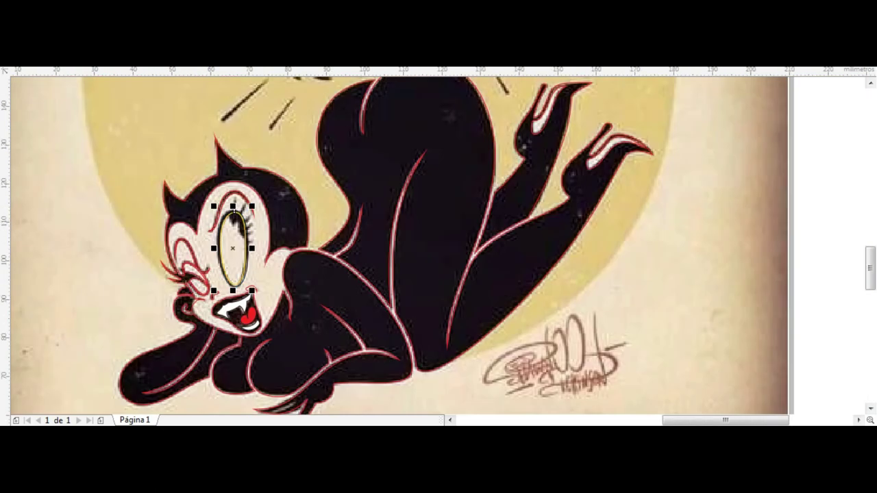
scroll(246, 210, "up", 3)
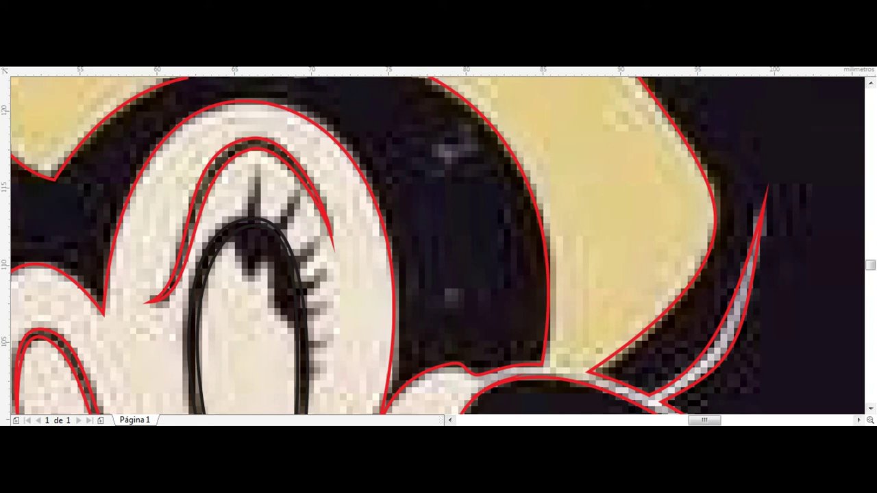
Place a polyline for the dark lid along the eye's upper curve.
scroll(286, 315, "up", 2)
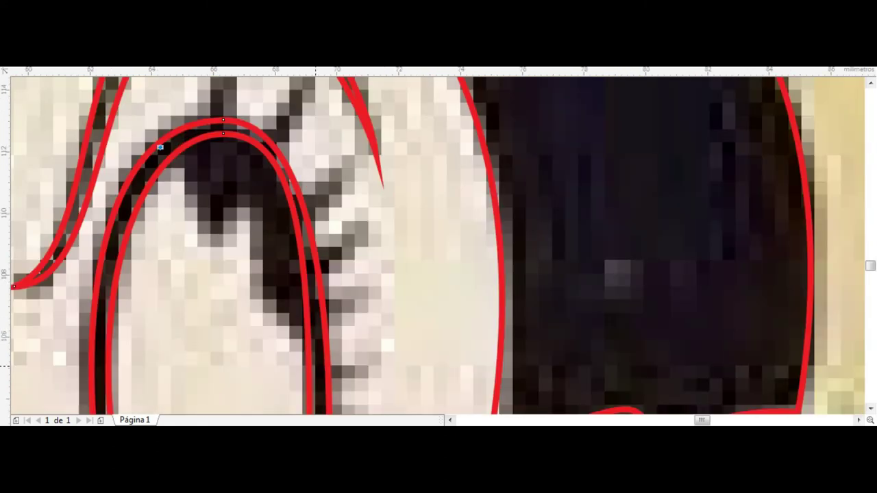
scroll(334, 231, "down", 2)
scroll(319, 239, "up", 3)
scroll(334, 230, "down", 2)
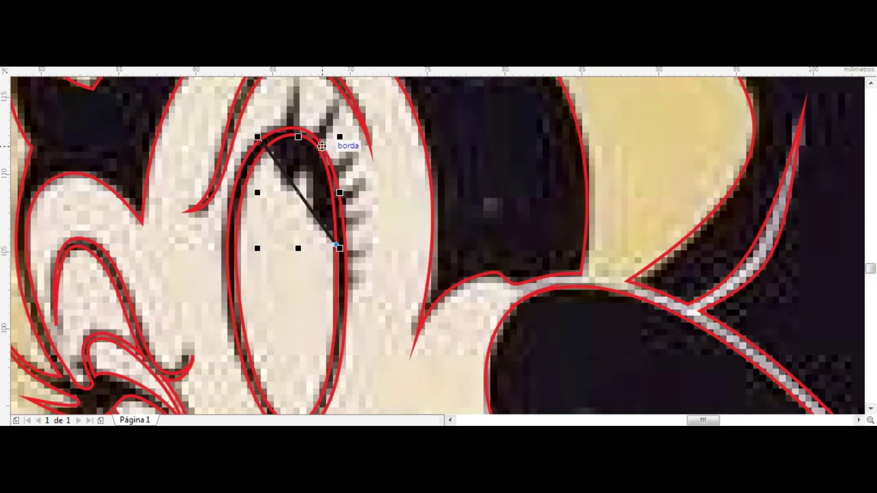
scroll(322, 146, "up", 4)
left_click(380, 347)
left_click(353, 226)
left_click(295, 118)
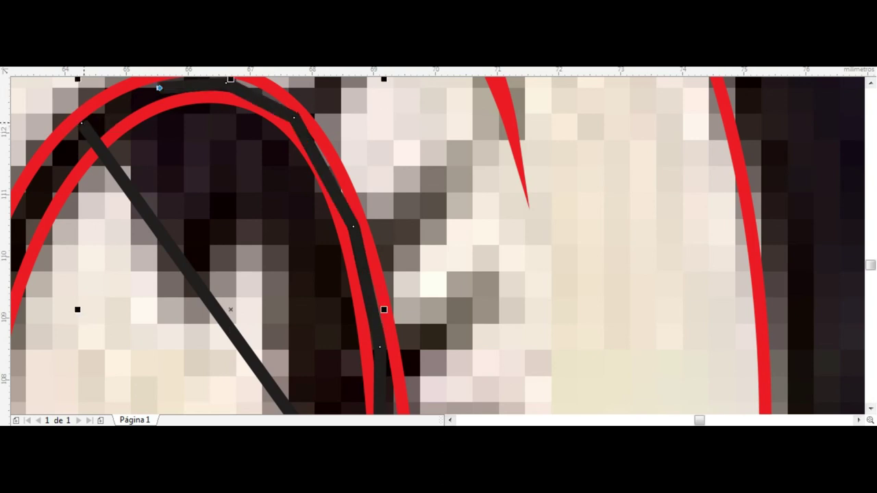
Bend the lid's diagonal edge, add a node, and pull up a pointed spike.
left_click_drag(212, 301, 205, 325)
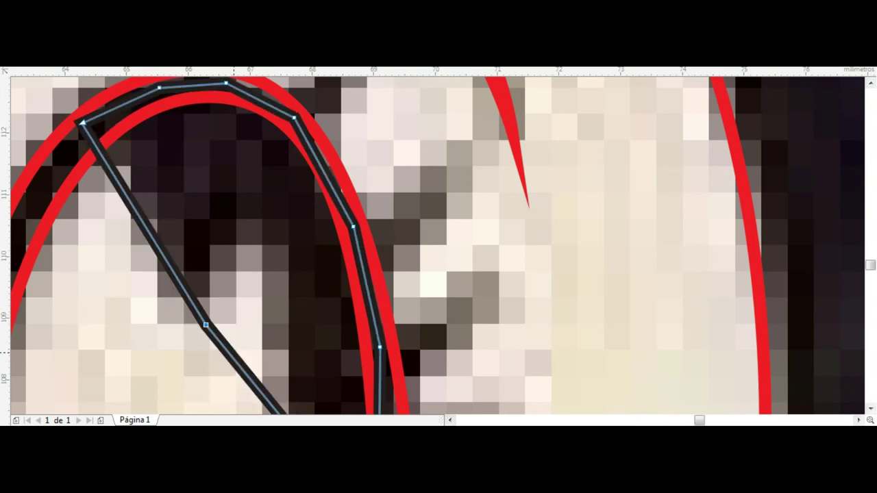
double_click(255, 276)
scroll(224, 231, "down", 3)
left_click_drag(220, 232, 221, 185)
key("Escape")
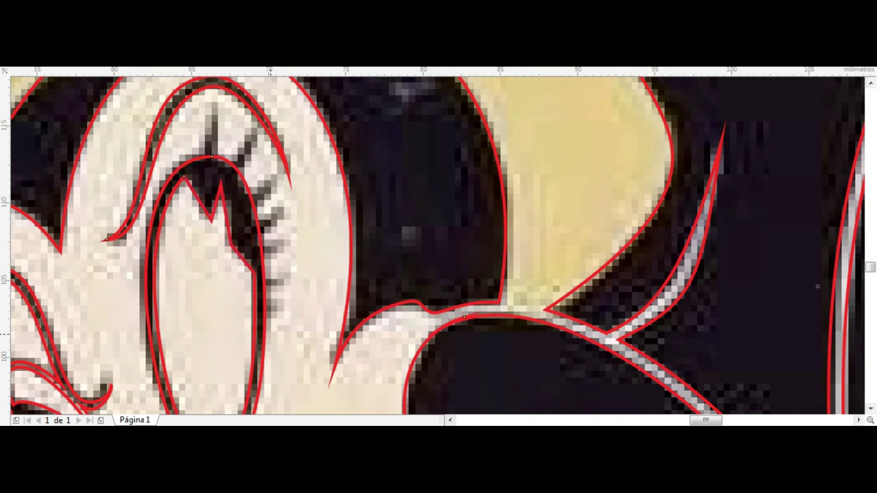
scroll(281, 314, "up", 4)
Draw three triangular lashes stacked up the eye's edge.
left_click_drag(191, 329, 192, 330)
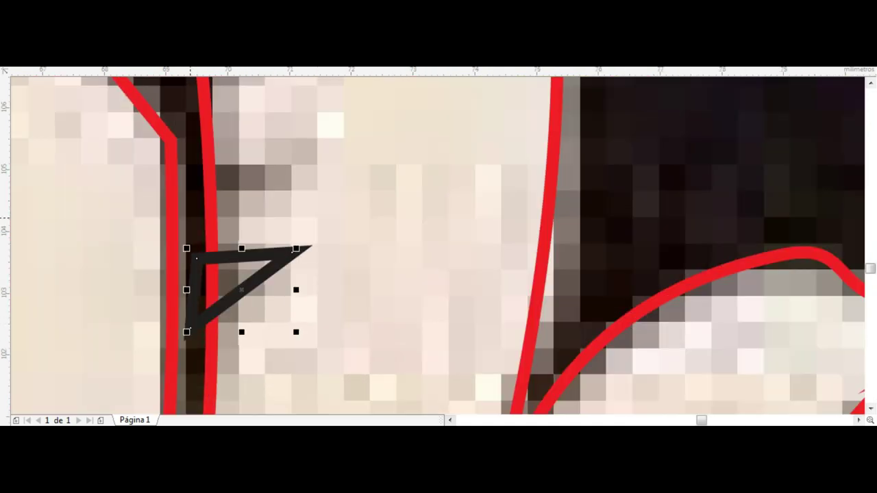
left_click_drag(188, 222, 194, 168)
scroll(201, 259, "down", 2)
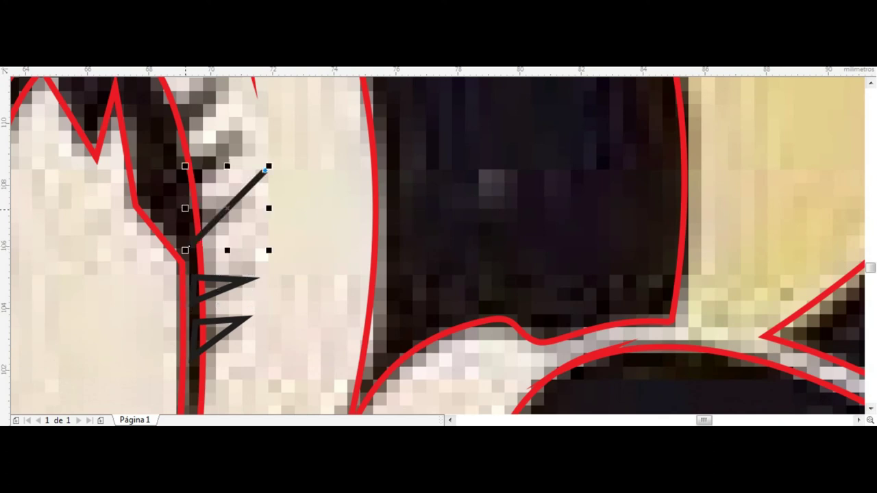
left_click_drag(186, 247, 187, 193)
scroll(438, 247, "up", 2)
Reshape a triangle into a curved thorn and raise its tip.
key("F10")
left_click_drag(225, 290, 218, 280)
left_click_drag(264, 256, 247, 276)
left_click_drag(206, 315, 202, 252)
key("F10")
scroll(190, 237, "up", 2)
scroll(205, 226, "down", 1)
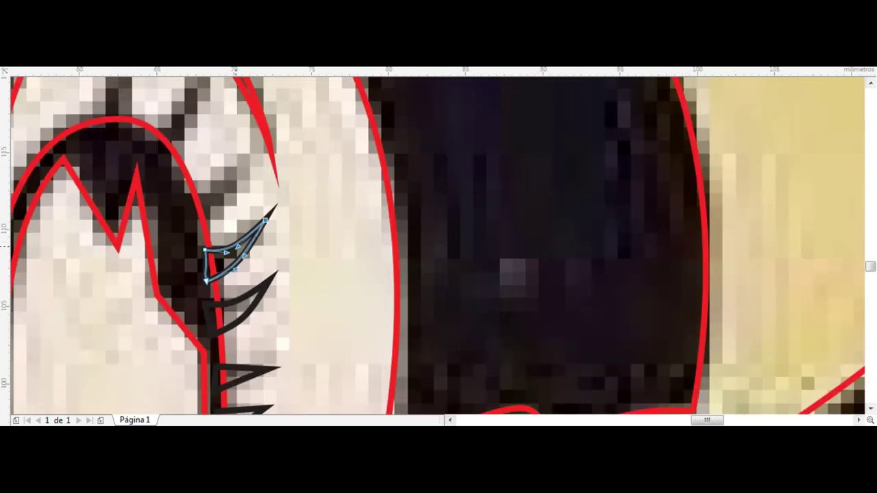
scroll(226, 216, "down", 1)
scroll(215, 218, "up", 1)
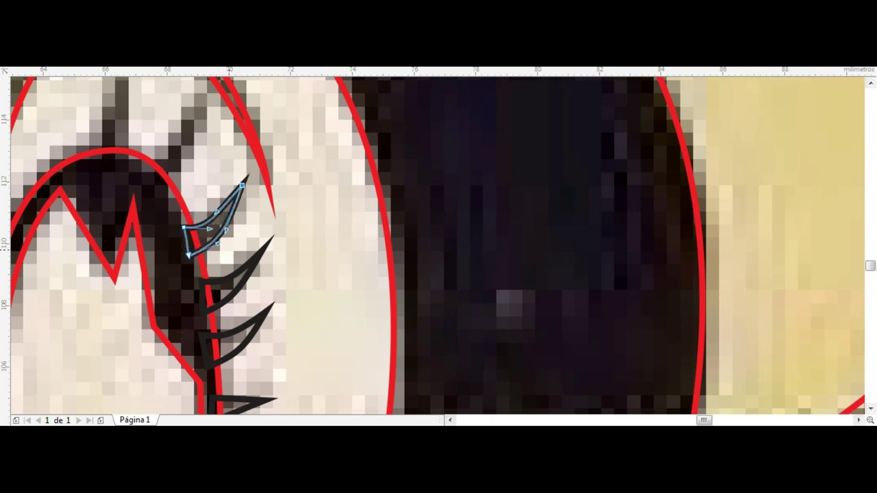
Shorten the lash's inner curve and curve the left lash's tip downward.
left_click_drag(205, 229, 225, 227)
scroll(199, 85, "up", 1)
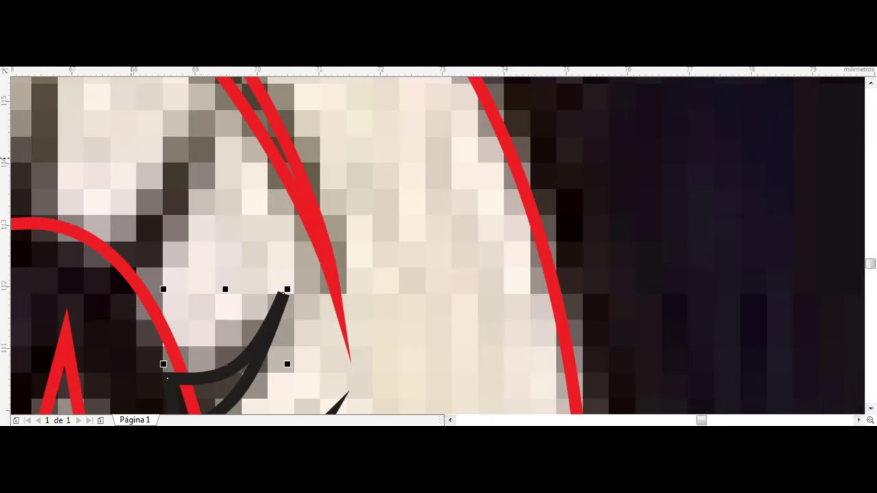
key("Tab")
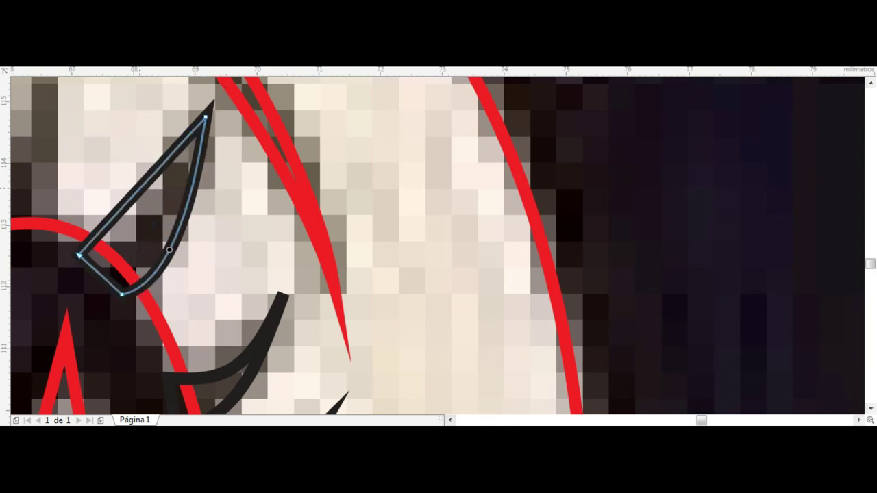
left_click_drag(205, 117, 190, 151)
scroll(137, 226, "down", 2)
scroll(80, 260, "up", 1)
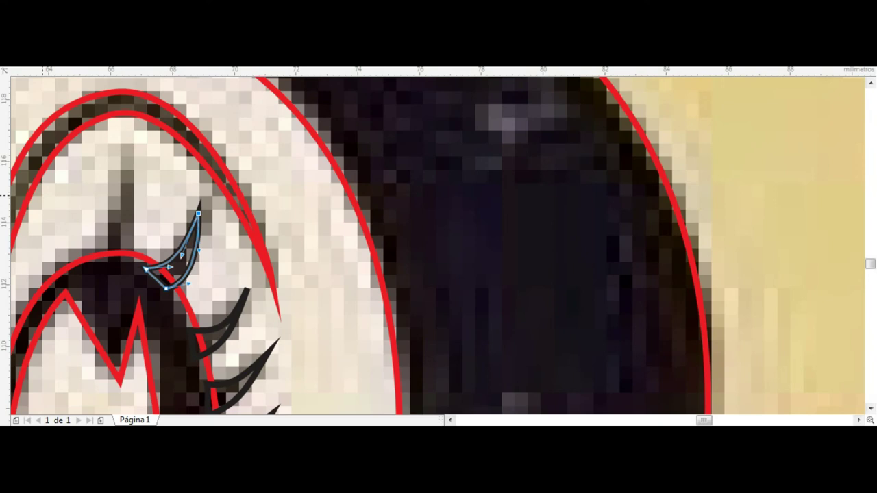
Trace a new curved lash at the eye's top and tighten its base corners.
left_click(80, 260)
left_click(128, 148)
left_click(134, 262)
left_click(110, 296)
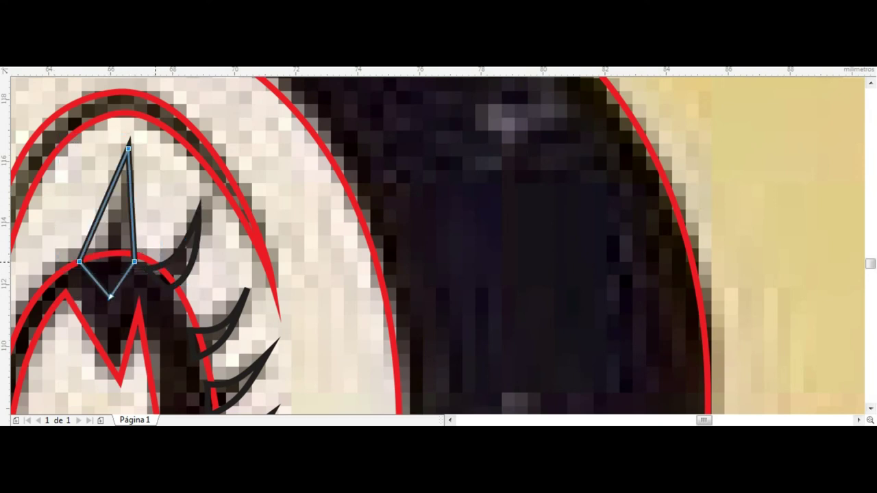
left_click_drag(134, 262, 125, 261)
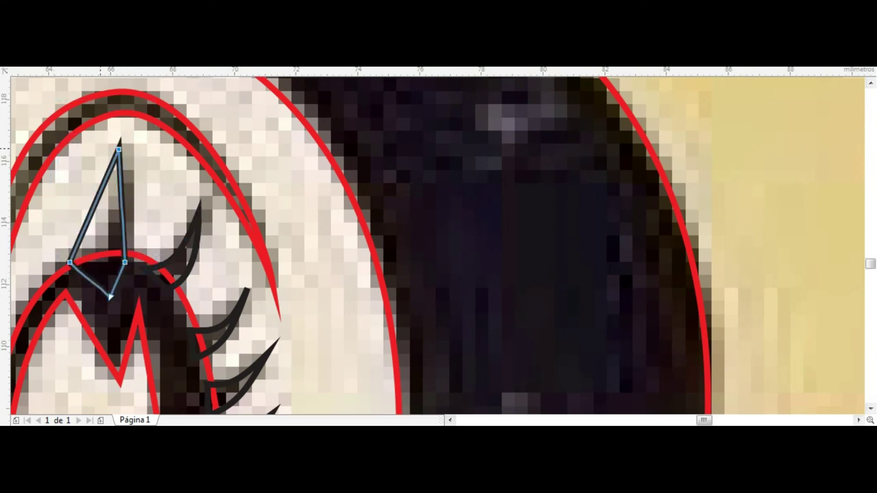
left_click_drag(122, 205, 127, 226)
left_click_drag(121, 156, 133, 162)
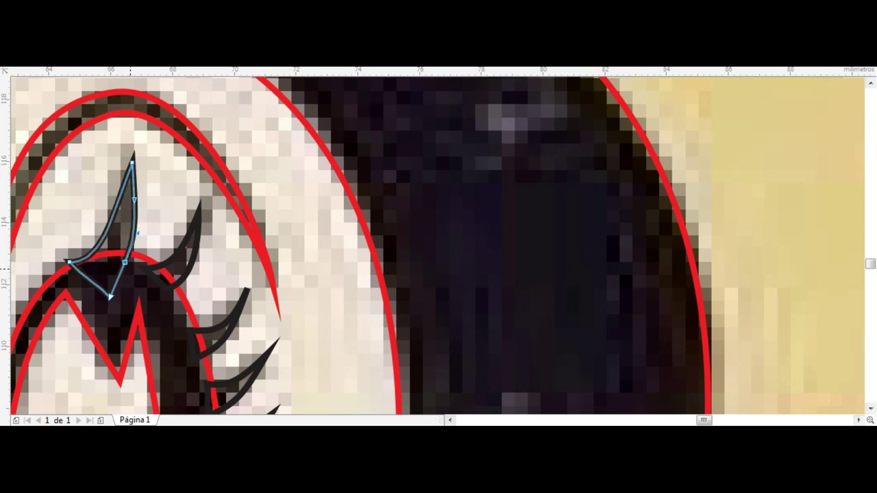
left_click_drag(124, 262, 49, 281)
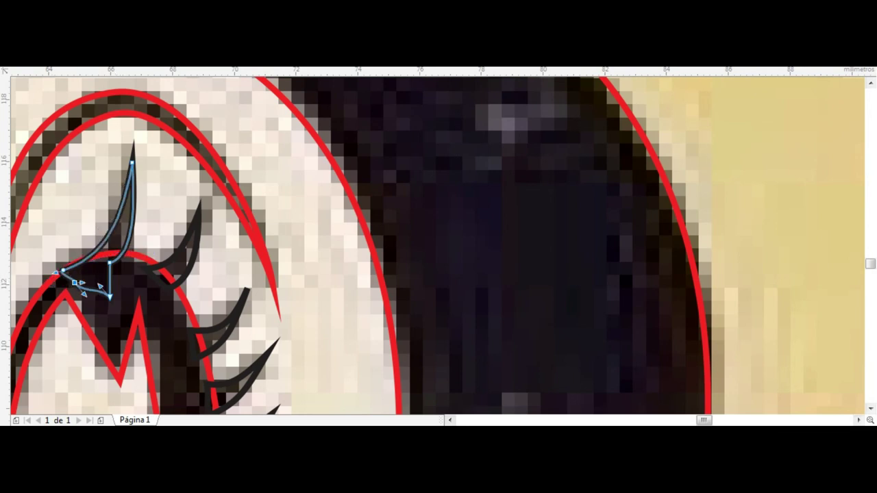
scroll(250, 189, "down", 5)
left_click(250, 188)
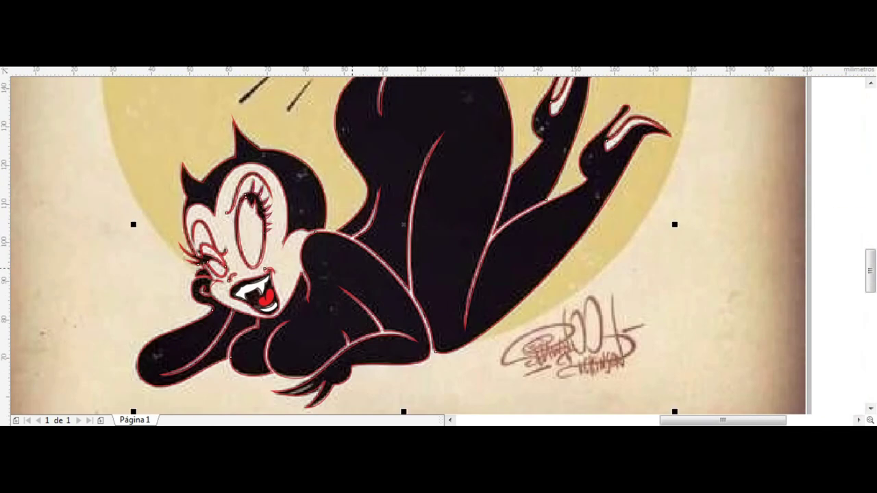
scroll(353, 266, "down", 2)
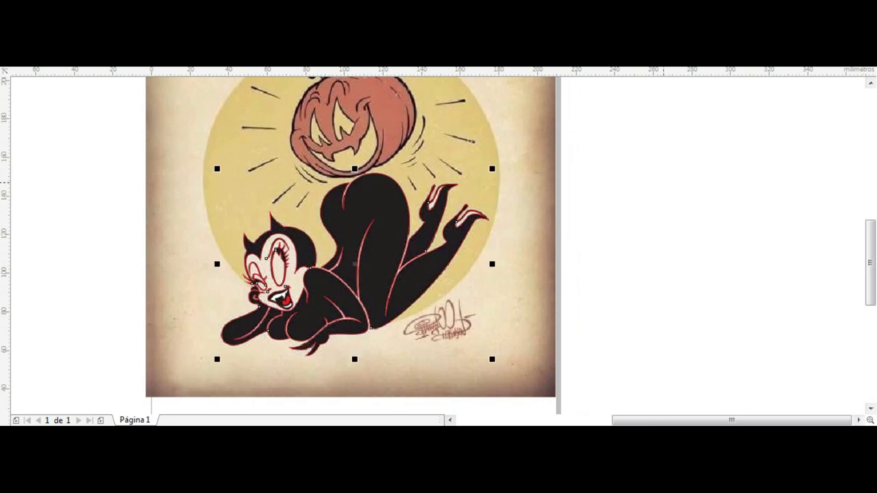
scroll(253, 284, "up", 3)
scroll(253, 285, "down", 3)
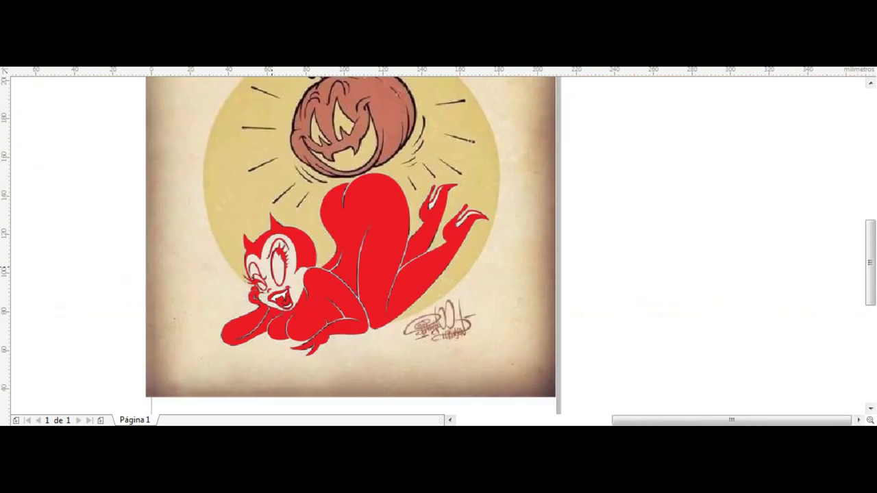
scroll(281, 302, "up", 2)
scroll(281, 301, "up", 2)
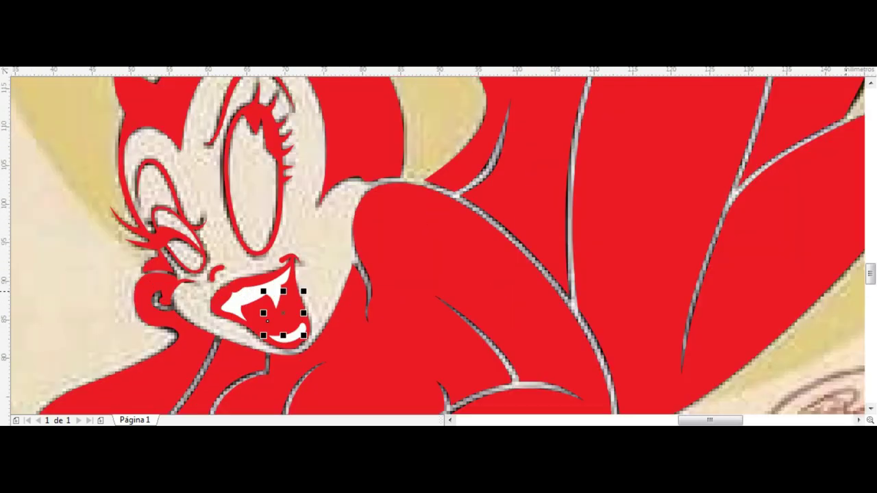
key("F4")
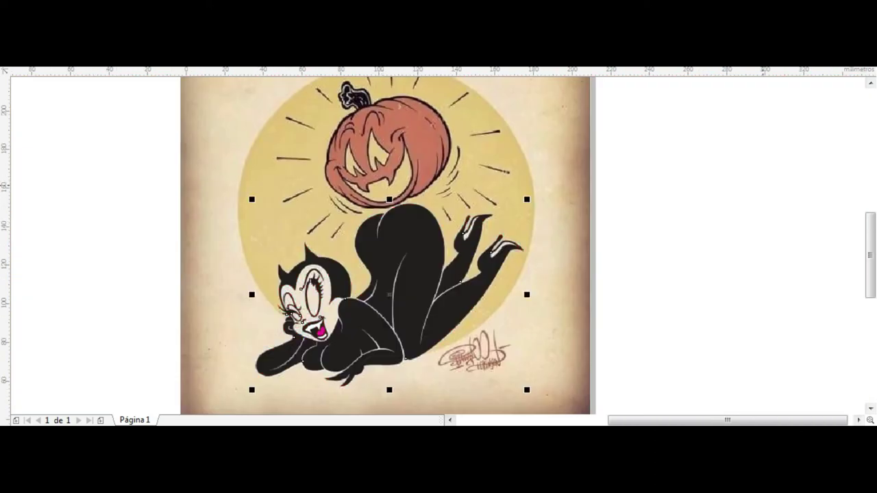
Place nodes around the pumpkin and close the outline at its starting node.
scroll(341, 160, "up", 1)
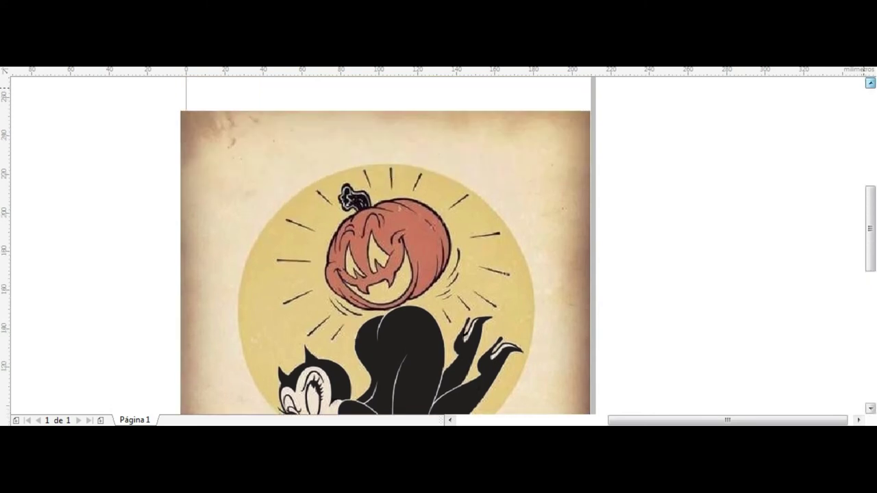
scroll(340, 161, "up", 3)
left_click(464, 337)
left_click(529, 145)
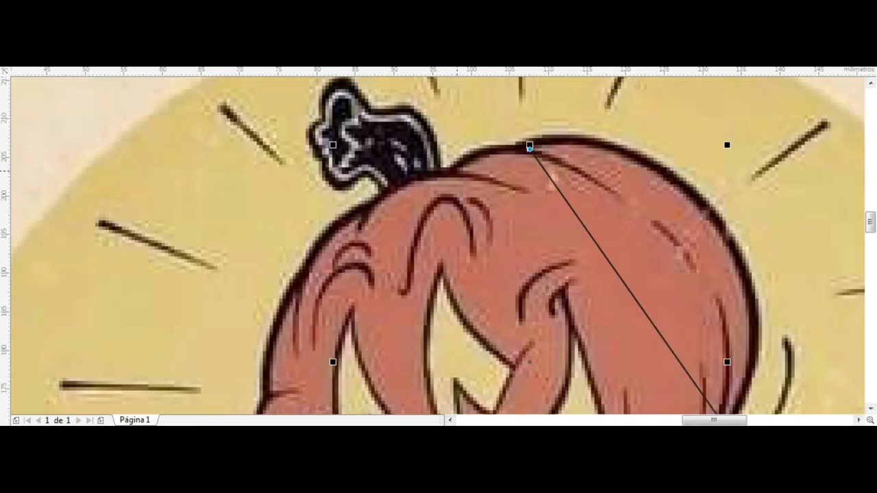
left_click(290, 295)
scroll(332, 205, "down", 2)
scroll(356, 322, "up", 4)
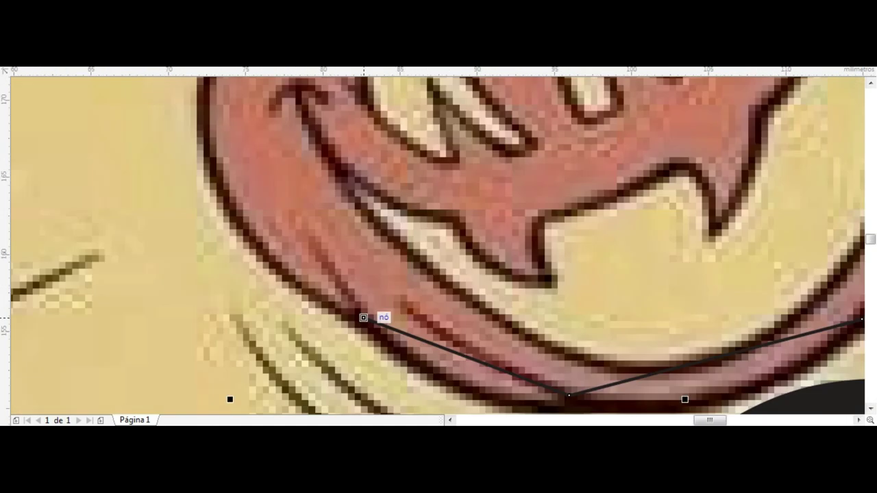
left_click(363, 317)
scroll(363, 317, "down", 3)
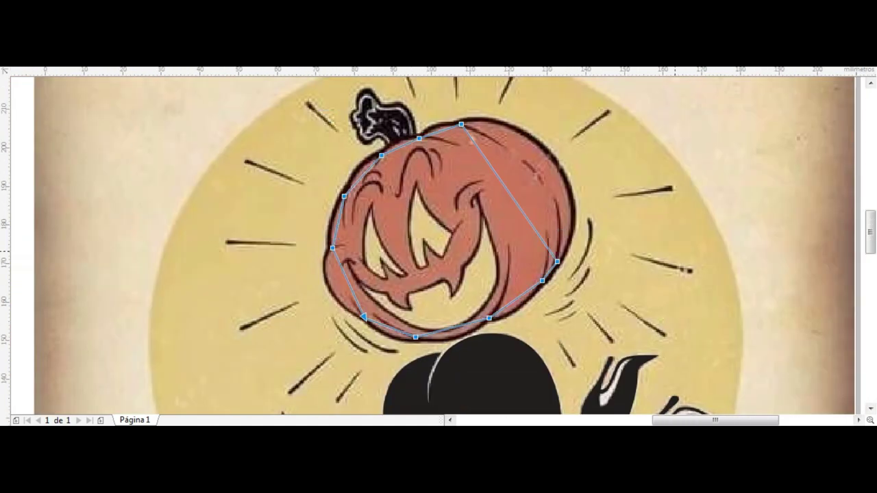
Bend the right and top segments to follow the pumpkin's edge.
left_click_drag(509, 193, 552, 179)
scroll(562, 178, "up", 2)
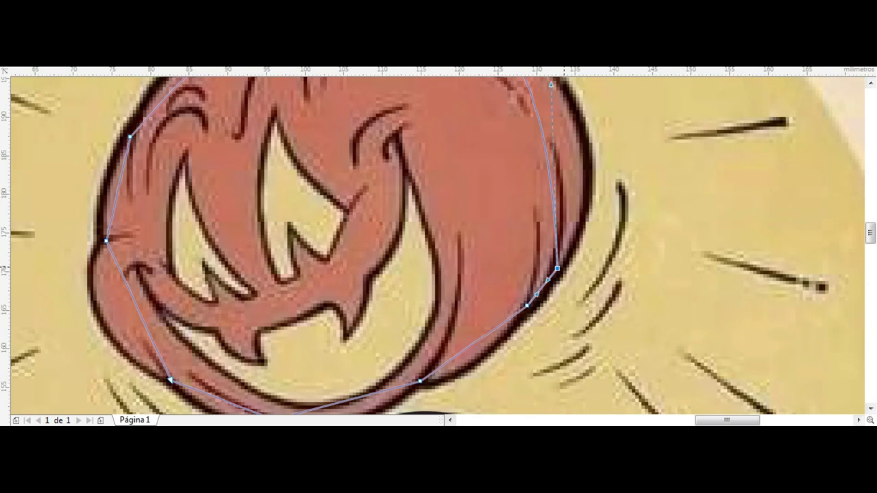
left_click_drag(510, 206, 541, 198)
scroll(534, 240, "down", 2)
scroll(535, 239, "up", 1)
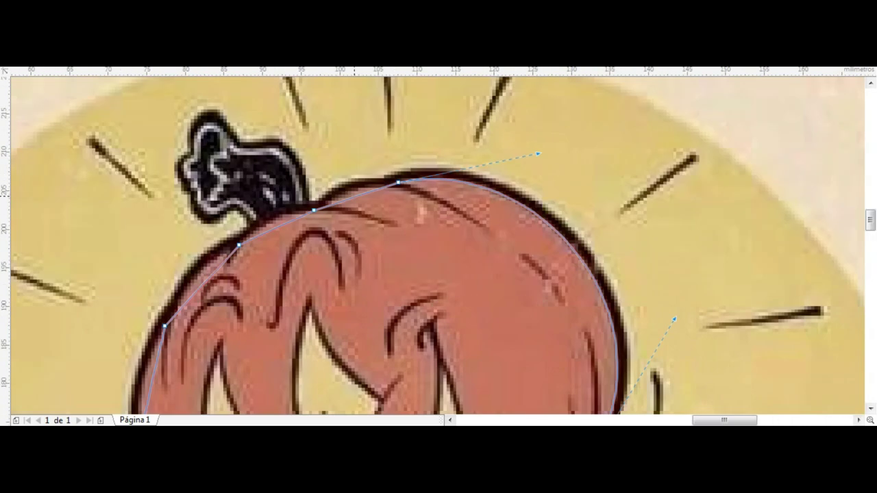
scroll(349, 196, "up", 2)
left_click_drag(364, 198, 356, 185)
scroll(411, 206, "up", 1)
left_click_drag(409, 218, 404, 213)
scroll(408, 217, "down", 2)
scroll(408, 217, "down", 2)
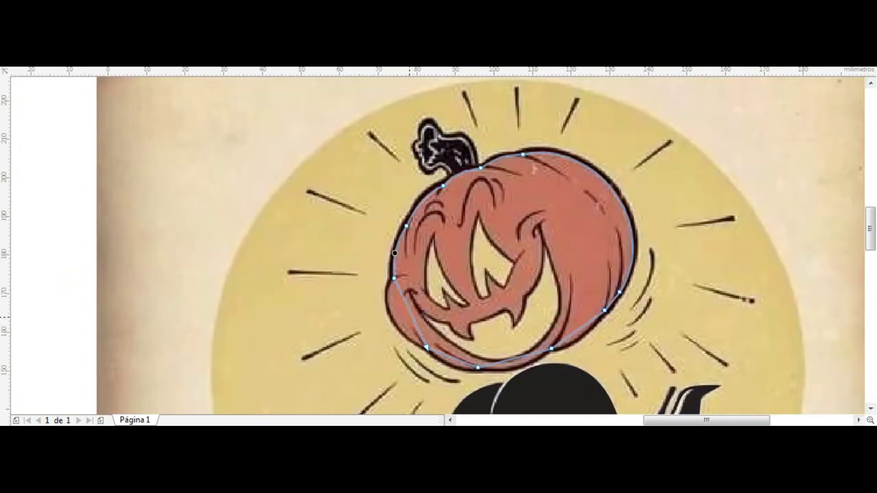
scroll(395, 254, "up", 2)
Curve the left and bottom segments to hug the pumpkin outline.
left_click_drag(395, 254, 384, 267)
scroll(383, 267, "down", 1)
scroll(479, 342, "up", 1)
scroll(512, 350, "down", 1)
left_click_drag(479, 343, 515, 353)
scroll(512, 350, "up", 1)
scroll(515, 353, "down", 1)
scroll(582, 322, "up", 1)
left_click_drag(582, 322, 588, 324)
scroll(588, 325, "down", 1)
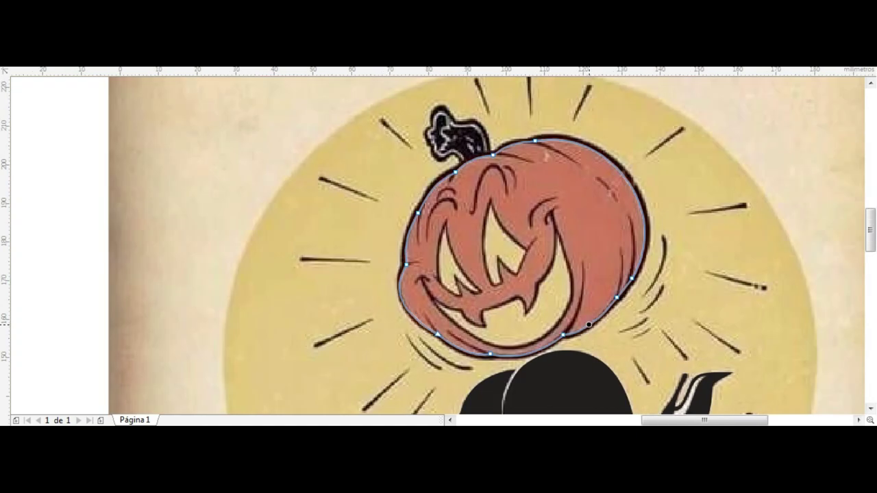
scroll(192, 212, "up", 3)
left_click_drag(196, 217, 189, 204)
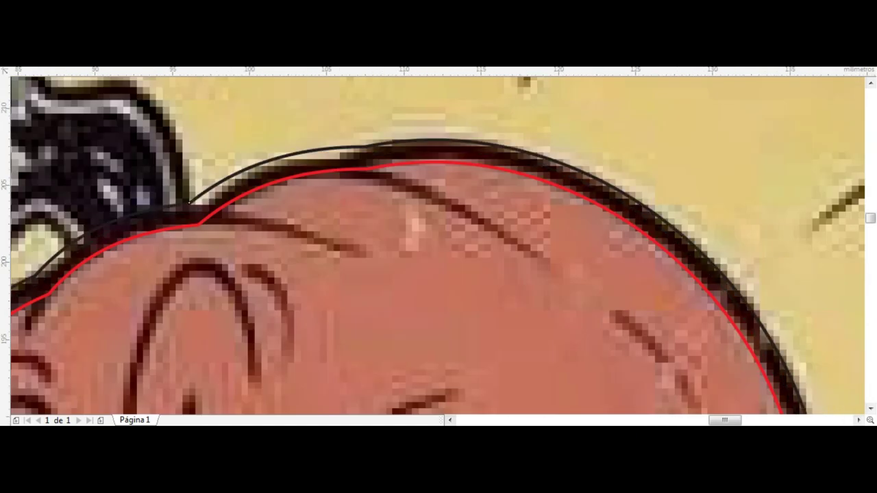
scroll(465, 133, "down", 3)
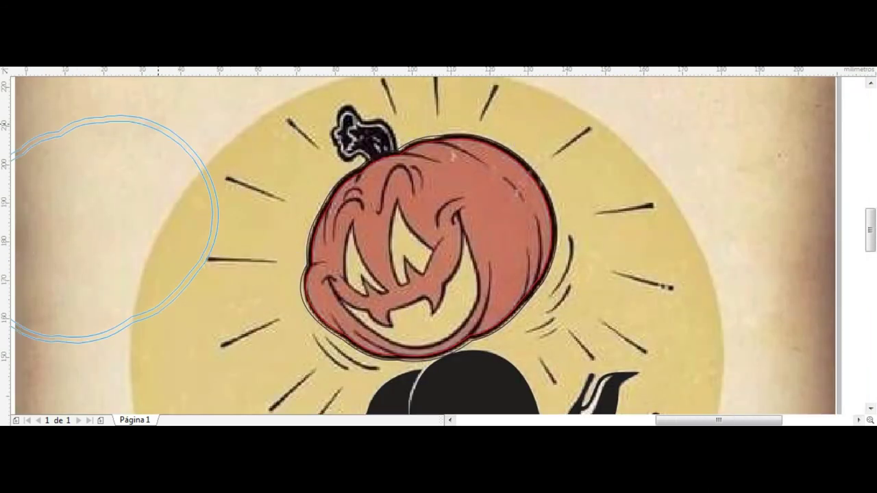
Fine-tune the left curve to fit the pumpkin and select the finished outline.
mouse_move(429, 246)
left_mouse_down()
mouse_move(26, 188)
mouse_move(427, 247)
left_mouse_up()
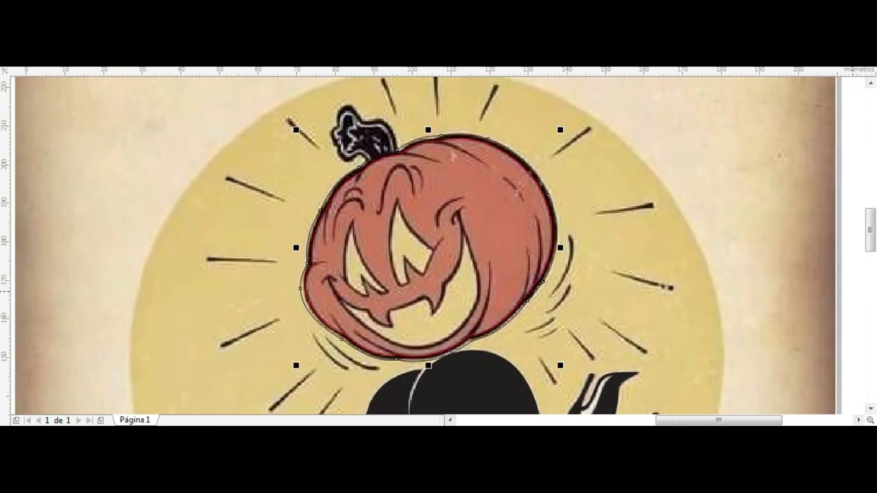
scroll(396, 158, "up", 3)
scroll(436, 171, "up", 2)
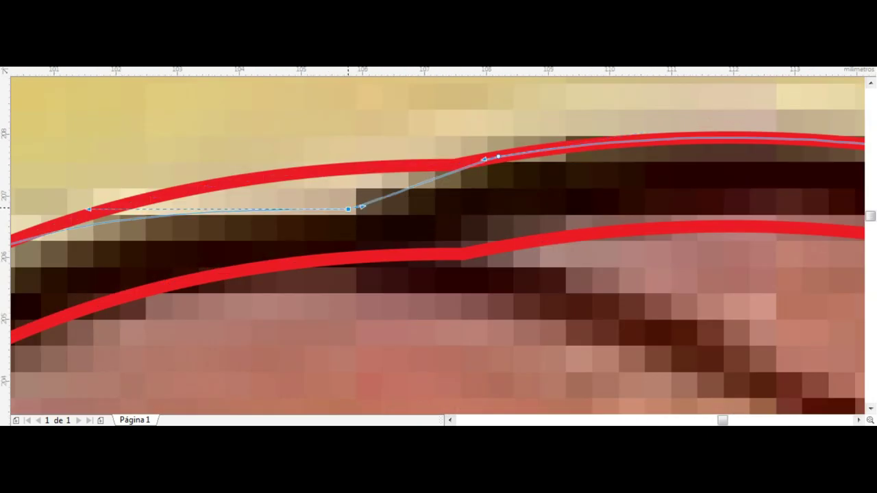
scroll(326, 235, "up", 2)
scroll(327, 235, "down", 2)
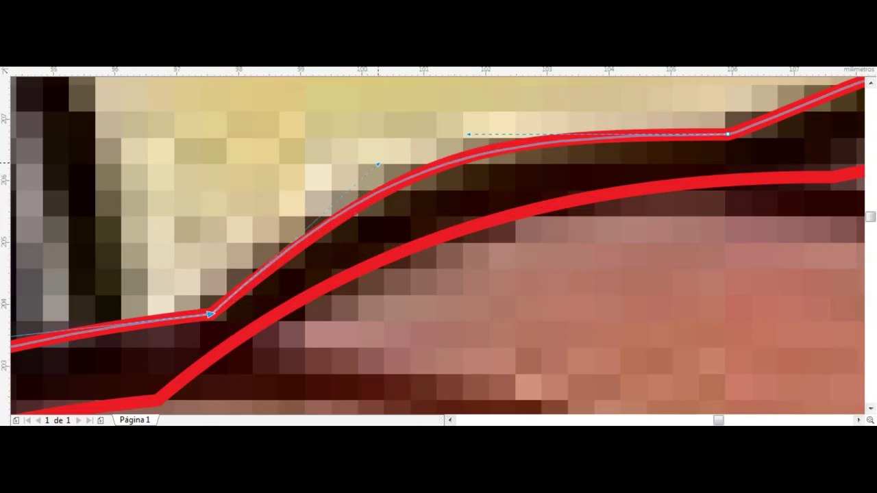
scroll(336, 223, "down", 2)
scroll(240, 336, "down", 1)
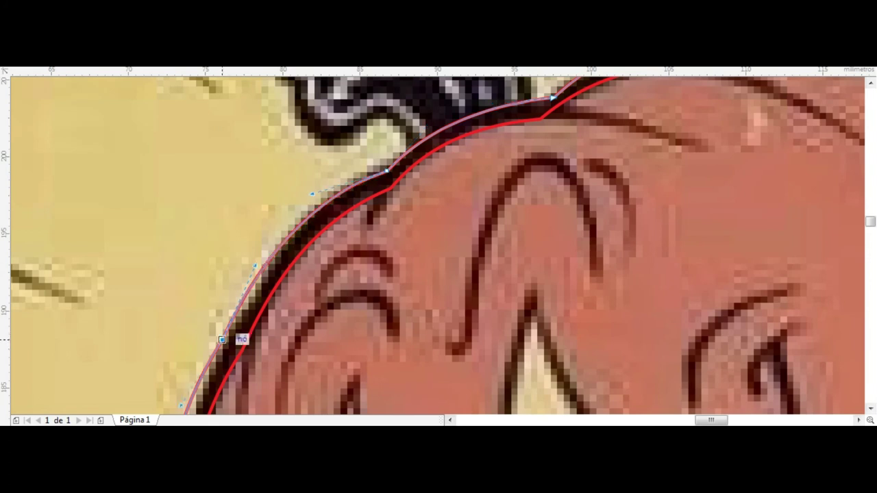
scroll(239, 336, "up", 2)
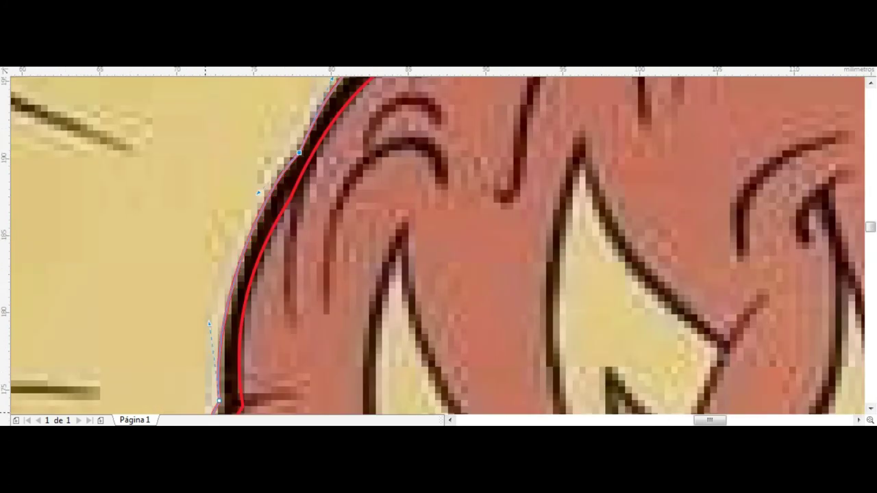
scroll(265, 217, "down", 2)
scroll(278, 186, "up", 2)
scroll(278, 186, "down", 2)
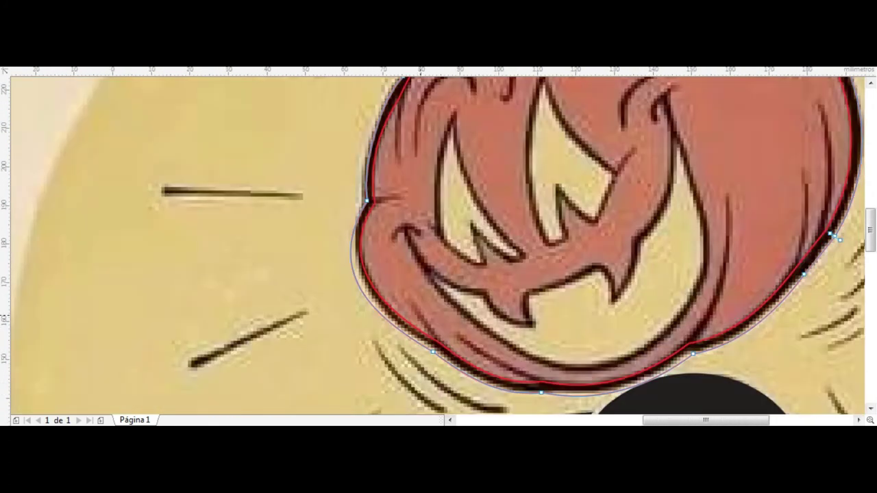
scroll(277, 186, "up", 2)
scroll(353, 226, "down", 2)
left_click_drag(376, 243, 356, 231)
left_click_drag(395, 279, 389, 279)
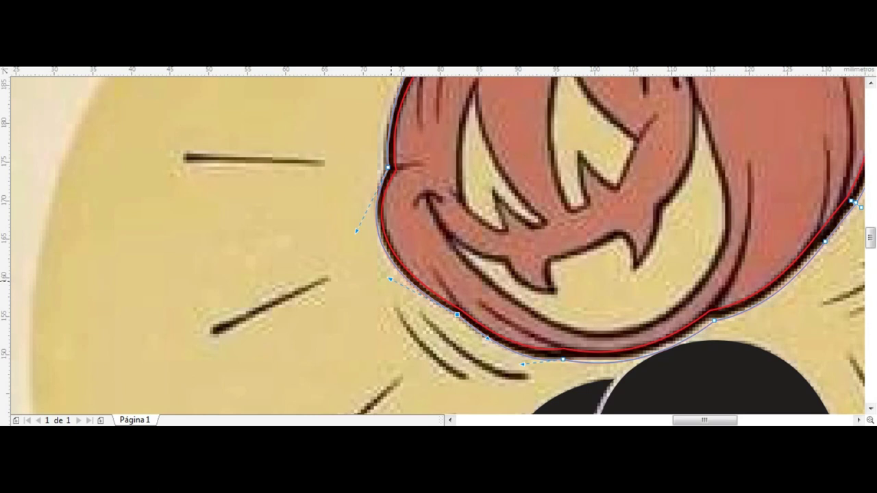
scroll(612, 327, "up", 3)
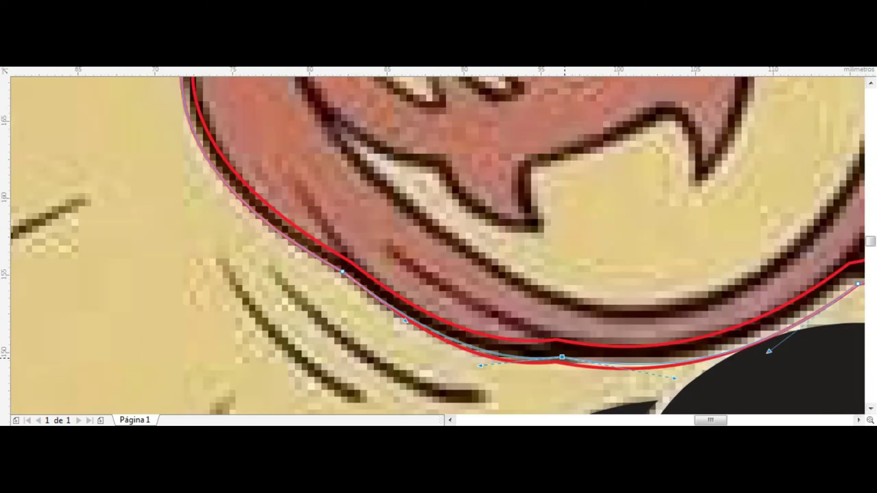
scroll(739, 363, "down", 3)
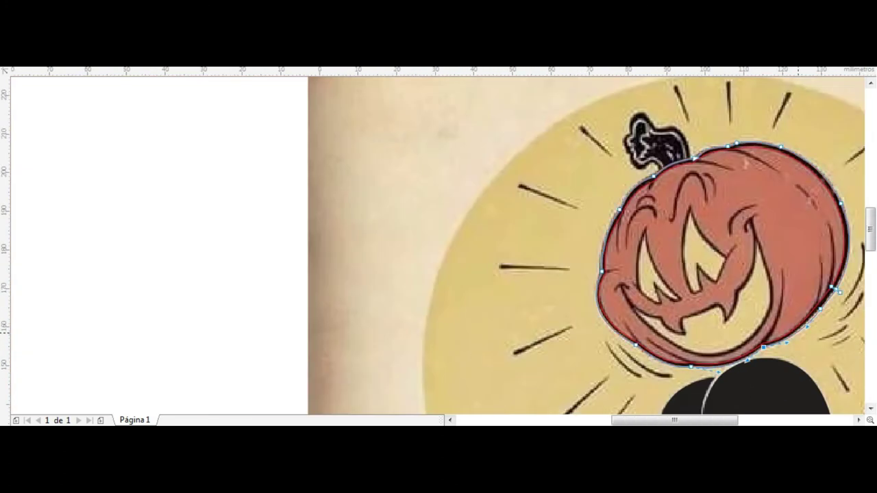
scroll(726, 301, "up", 4)
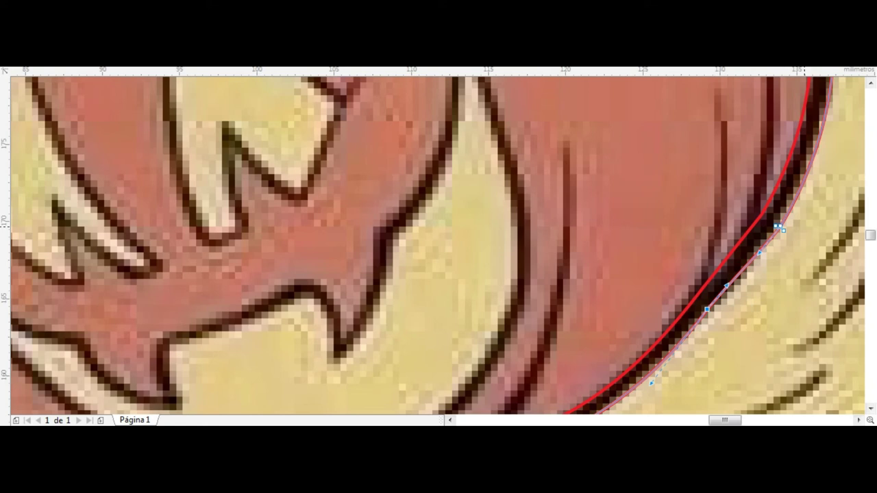
scroll(781, 229, "down", 4)
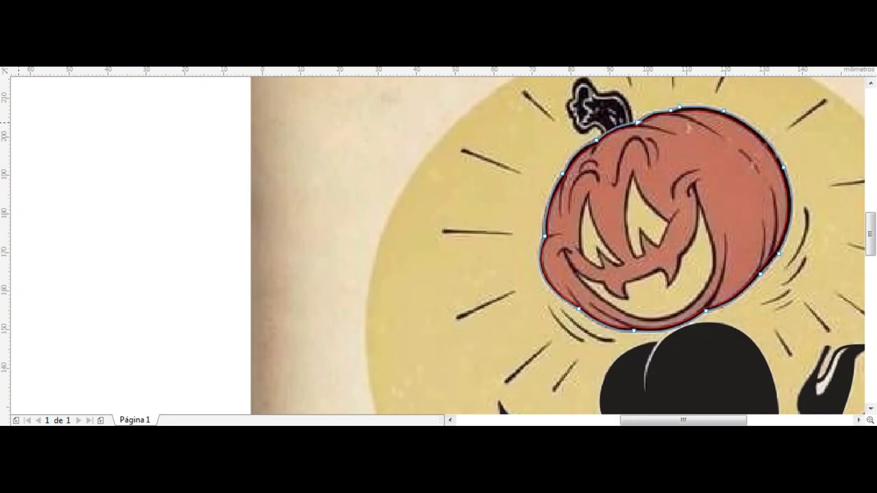
key("space")
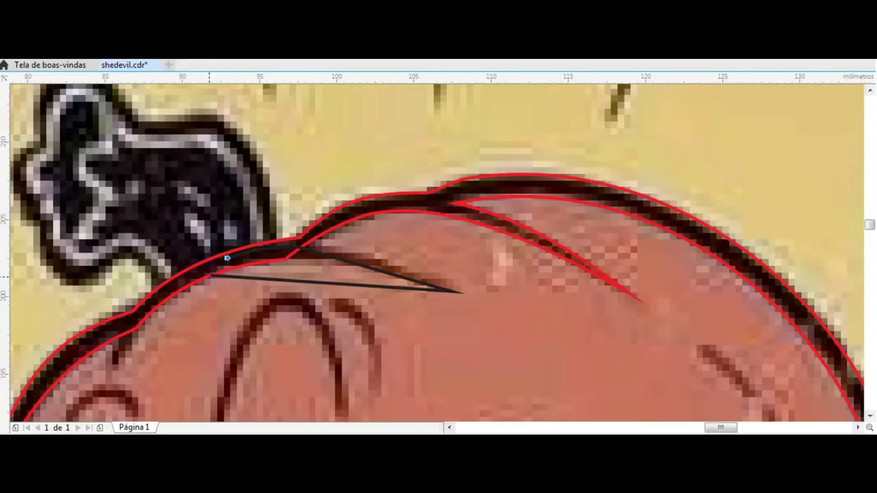
Curve the first sliver's bottom edge, then outline a new closed sliver along the pumpkin's upper-left edge.
left_click(450, 291)
mouse_move(301, 280)
left_mouse_down()
mouse_move(302, 261)
mouse_move(376, 260)
left_mouse_up()
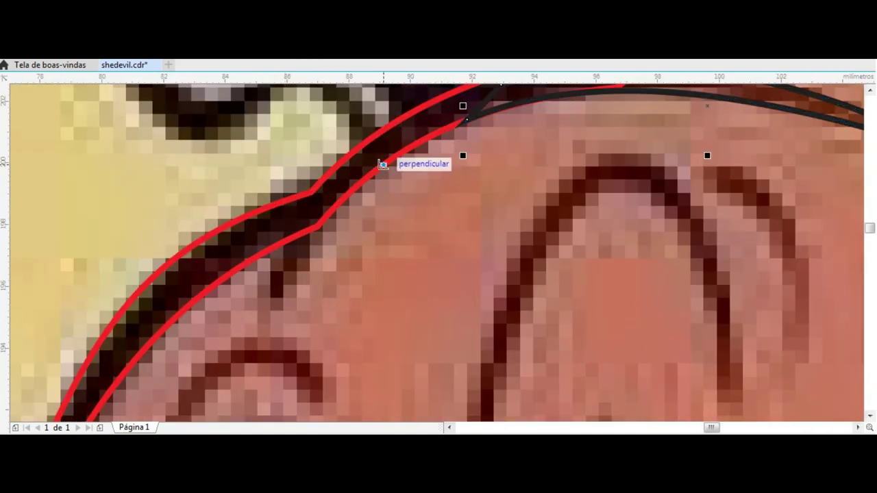
left_click_drag(387, 160, 280, 305)
left_click(287, 221)
left_click(327, 200)
left_click(346, 169)
left_click(387, 161)
Bow the new sliver's lower edge into curves following the pumpkin outline.
key("F10")
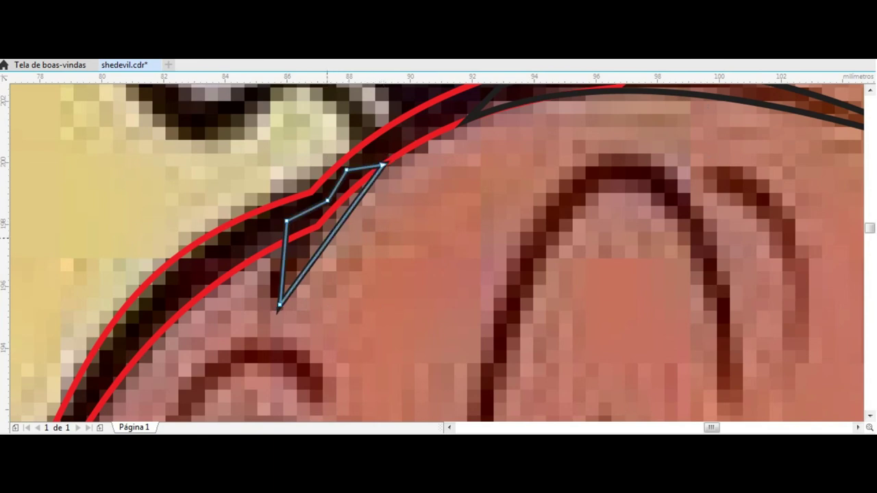
left_click_drag(328, 239, 316, 225)
left_click(286, 221)
left_click_drag(284, 255, 275, 255)
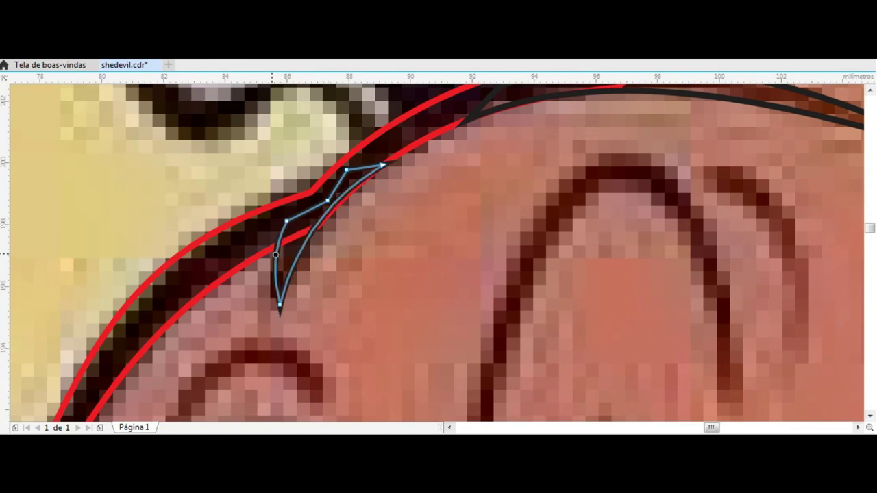
scroll(275, 255, "down", 3)
scroll(283, 244, "up", 3)
scroll(384, 130, "up", 1)
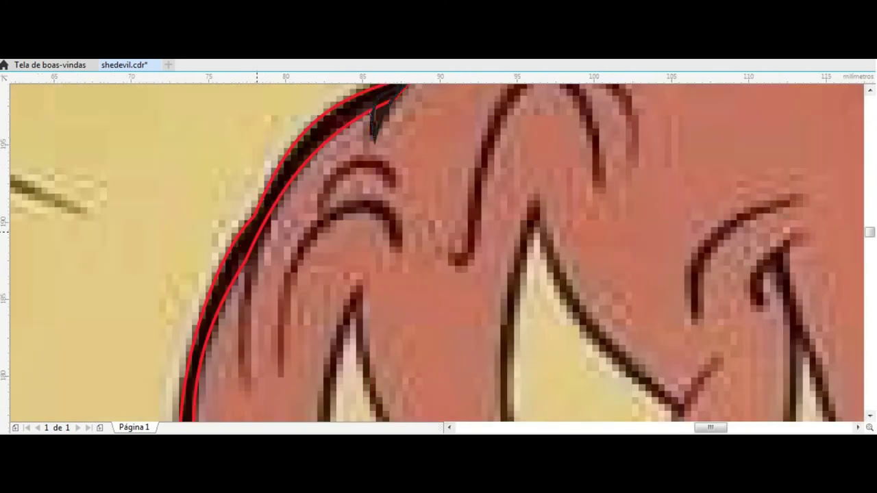
Stretch the small dark shape at the pumpkin's edge into a long V-shaped spike.
key("space")
left_click_drag(373, 137, 246, 378)
scroll(246, 378, "up", 2)
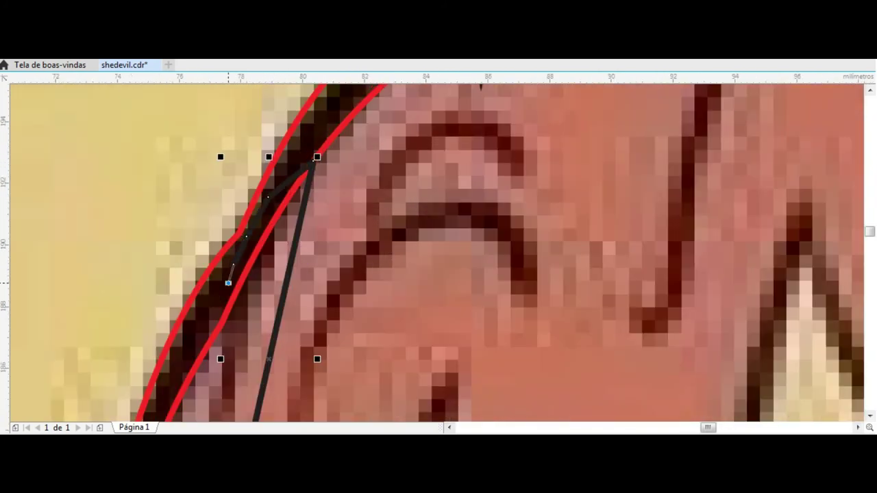
scroll(228, 282, "down", 3)
scroll(265, 343, "up", 3)
left_click_drag(267, 171, 265, 358)
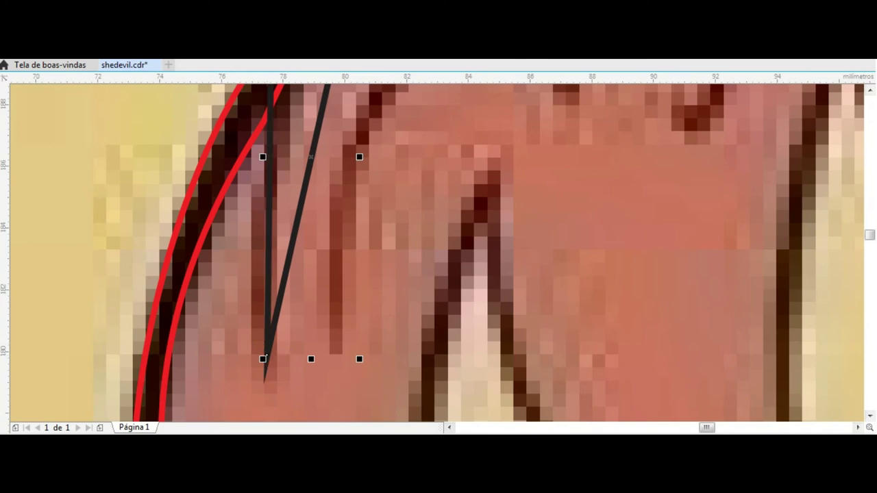
key("F10")
scroll(265, 358, "down", 3)
scroll(142, 415, "up", 3)
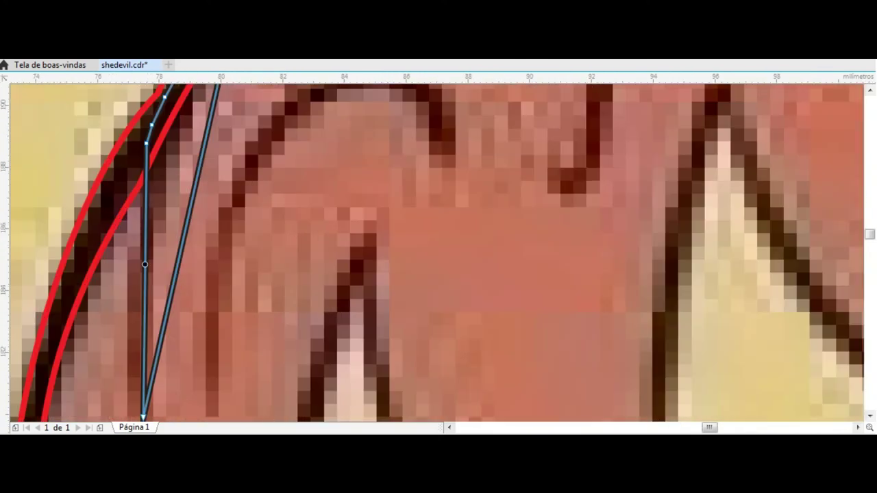
Curve the spike's straight edges along the red outline and select the larger containing shape.
left_click_drag(144, 264, 133, 281)
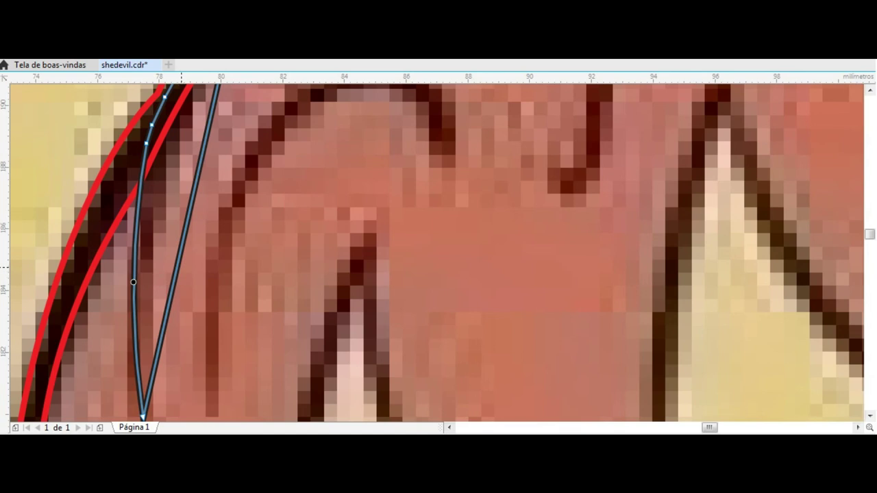
scroll(185, 226, "down", 3)
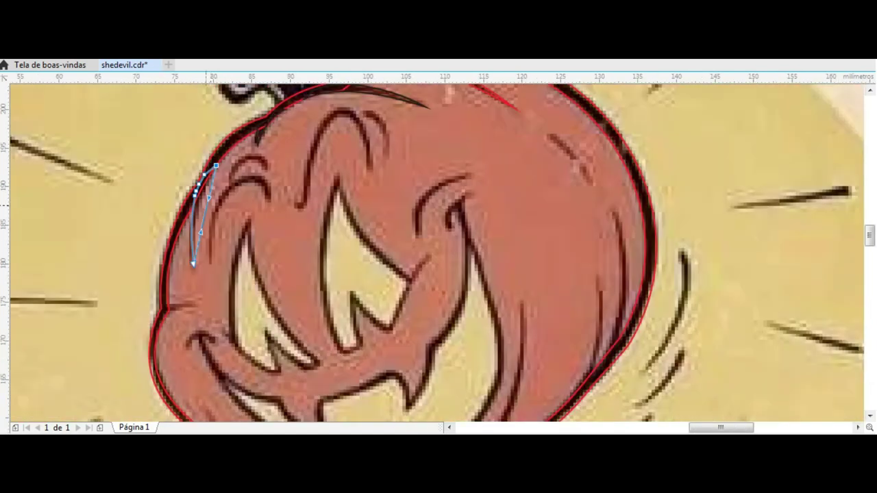
scroll(199, 218, "up", 3)
left_click_drag(211, 219, 195, 209)
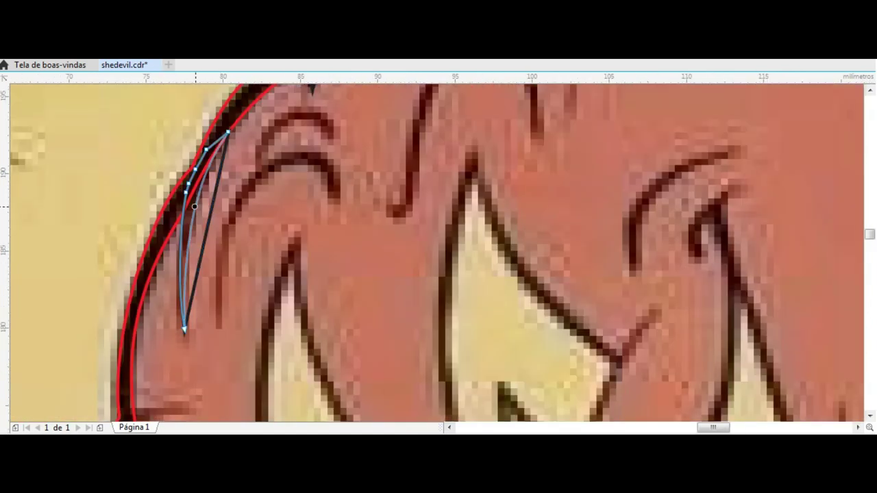
scroll(195, 205, "down", 3)
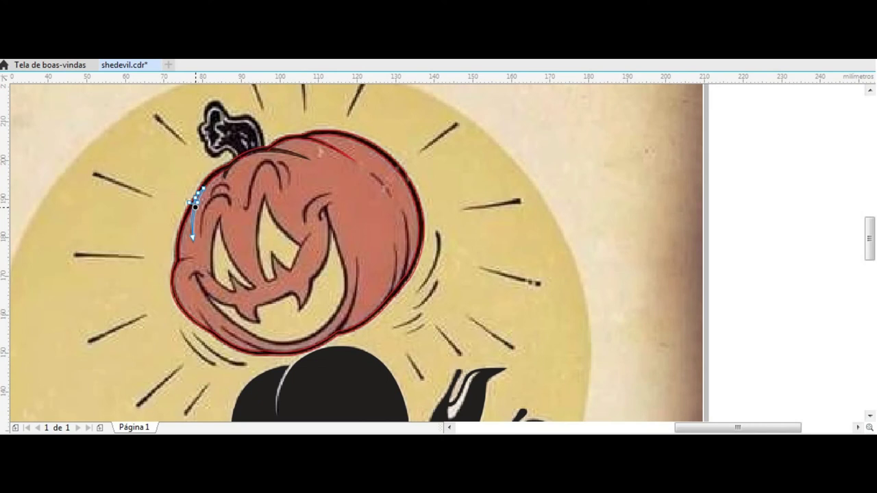
key("space")
left_click(193, 219)
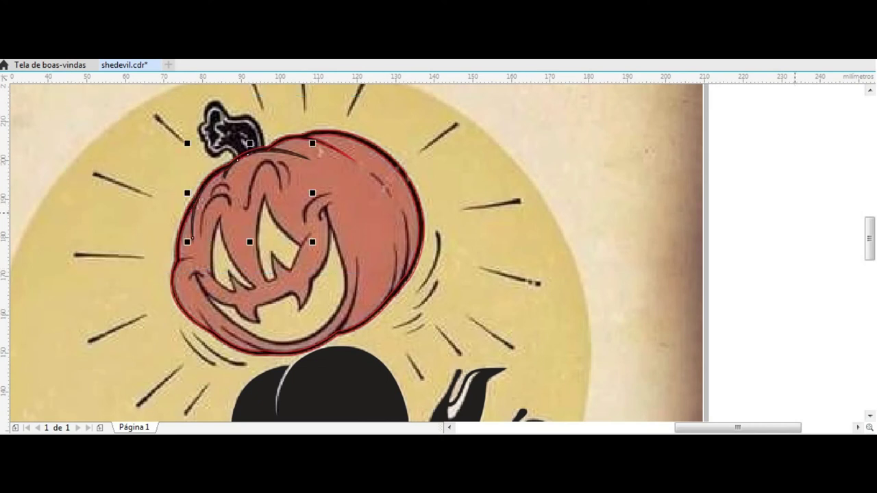
Draw a new spike lower on the left edge, curve its edges, and weld it in.
scroll(168, 268, "up", 2)
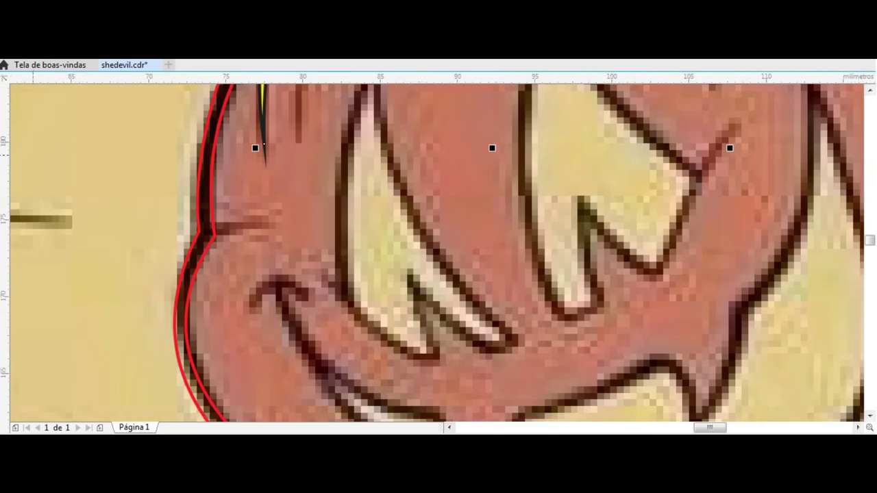
scroll(200, 261, "up", 2)
scroll(193, 196, "down", 1)
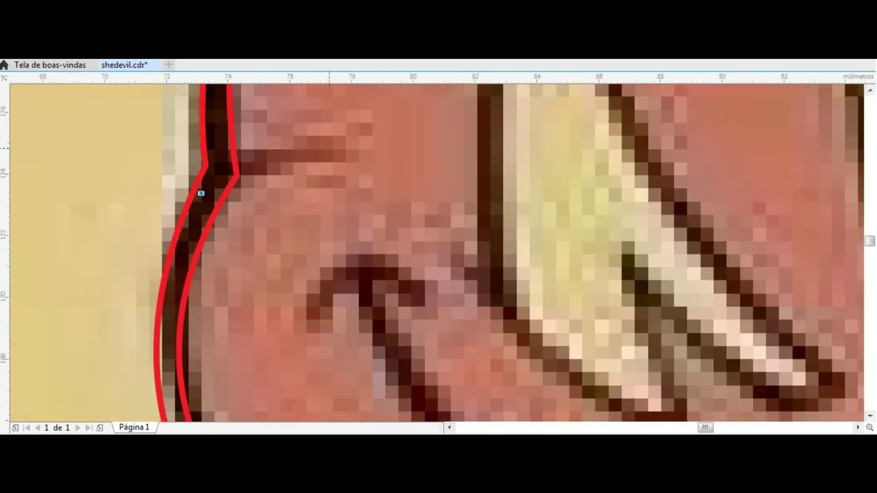
left_click_drag(195, 196, 197, 252)
left_click(200, 196)
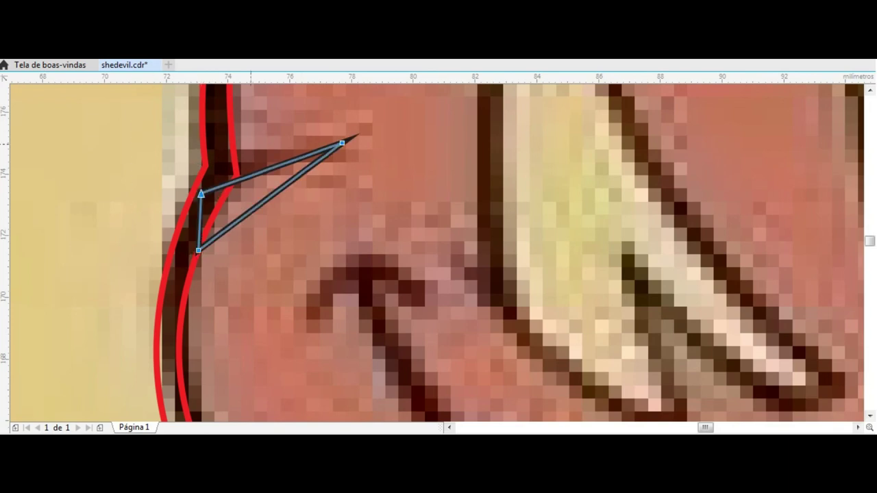
left_click_drag(260, 172, 255, 156)
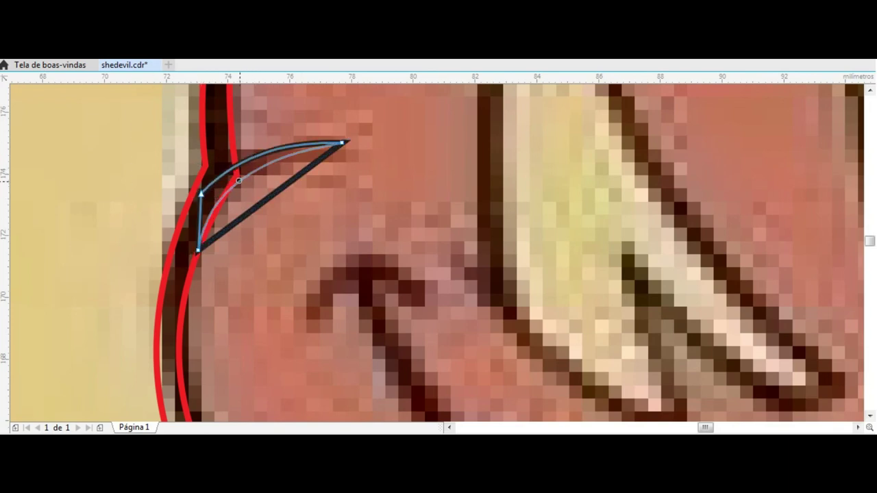
left_click_drag(267, 199, 245, 169)
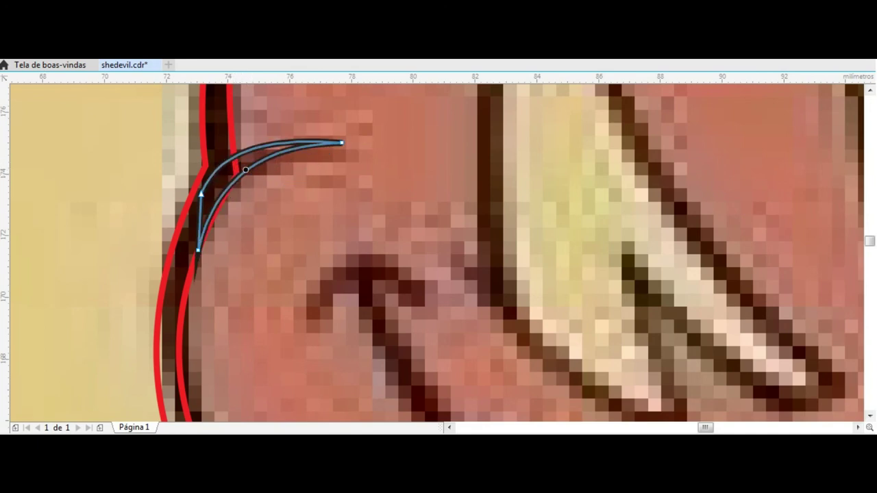
scroll(245, 169, "down", 3)
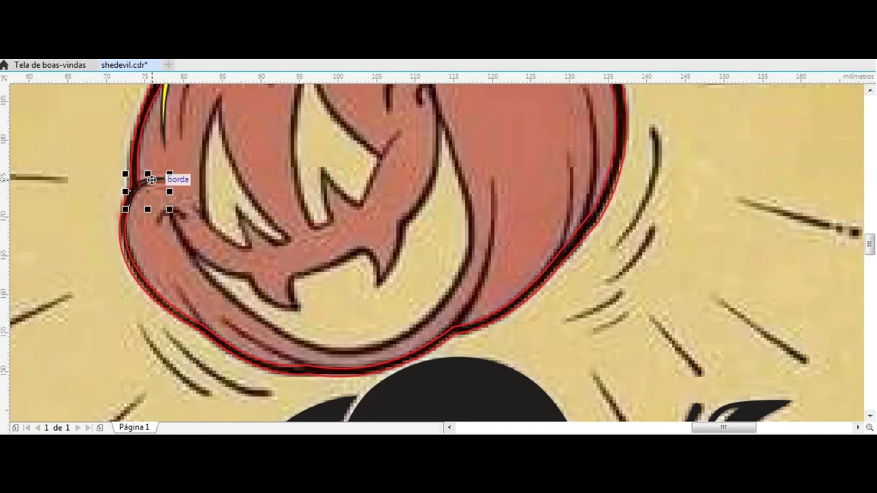
left_click(375, 49)
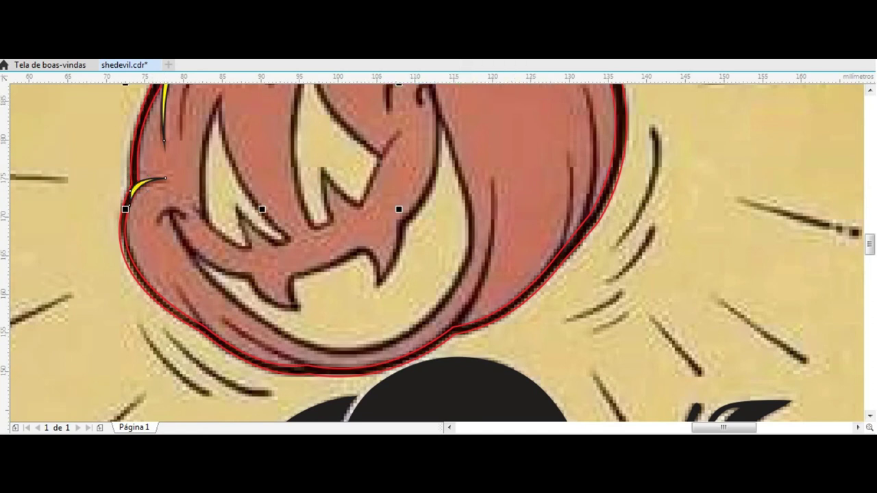
scroll(205, 333, "up", 2)
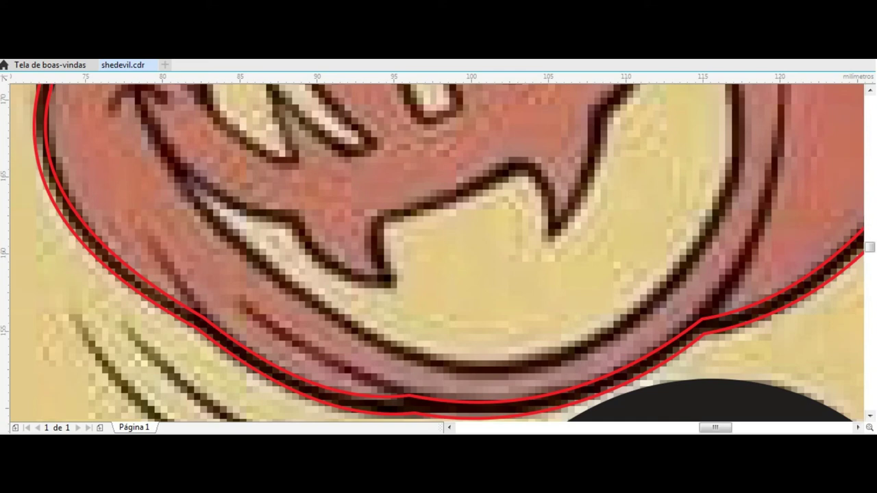
Draw a triangle spike and curve it into a thin sliver with an extended tip.
left_click(233, 340)
left_click(152, 220)
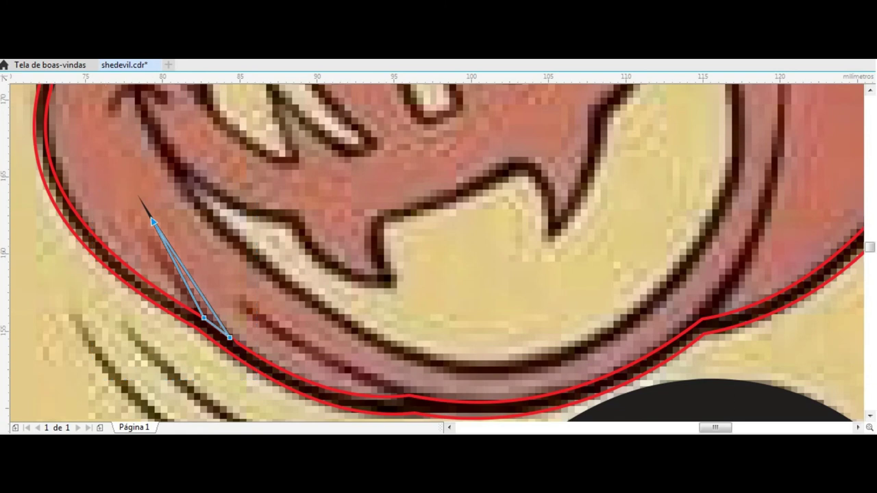
scroll(185, 257, "up", 2)
left_click_drag(92, 107, 118, 150)
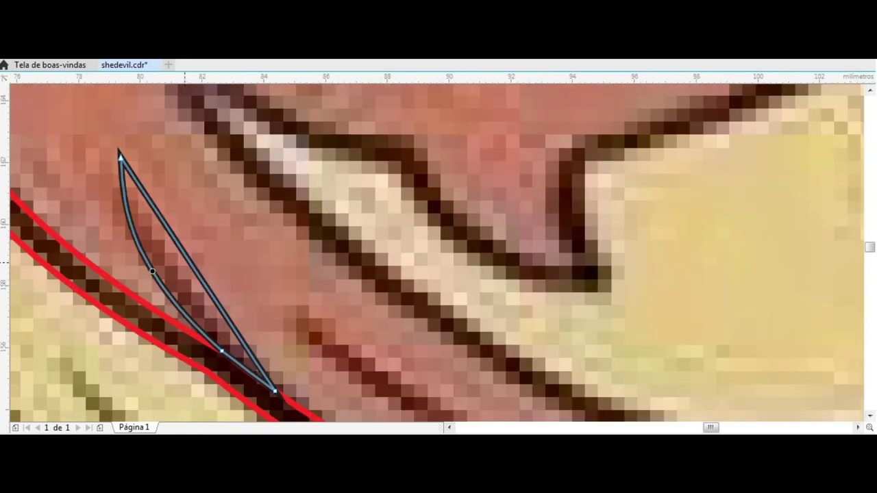
left_click_drag(167, 262, 236, 374)
left_click_drag(120, 158, 115, 171)
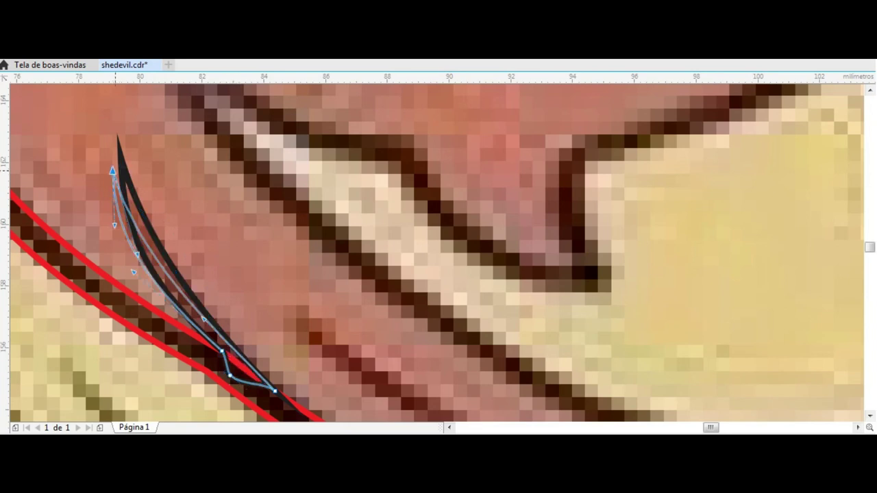
left_click(117, 168)
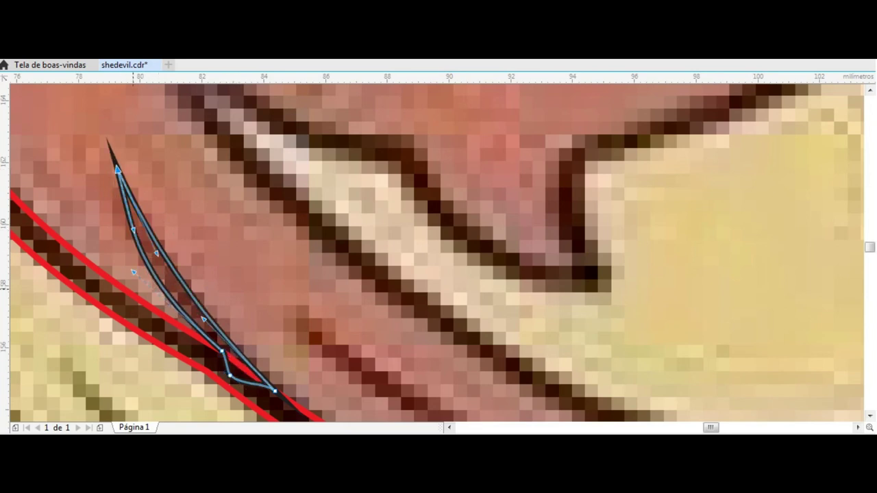
left_click_drag(133, 273, 150, 278)
scroll(150, 278, "down", 3)
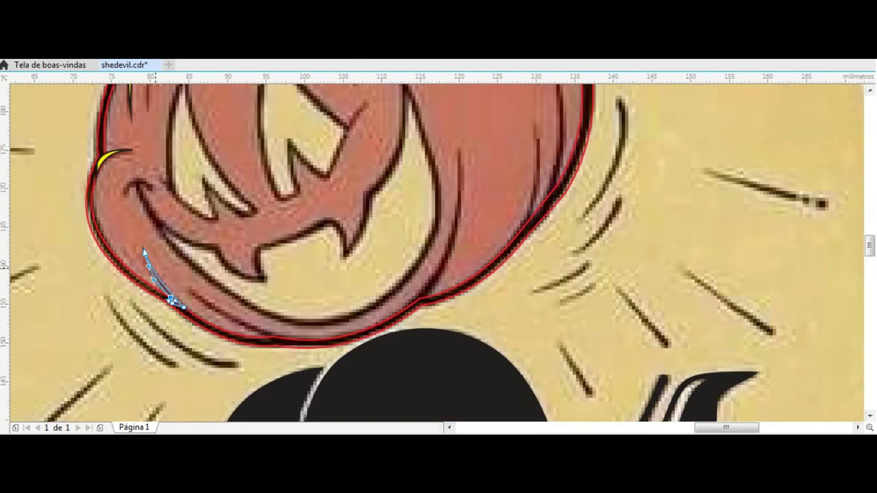
key("space")
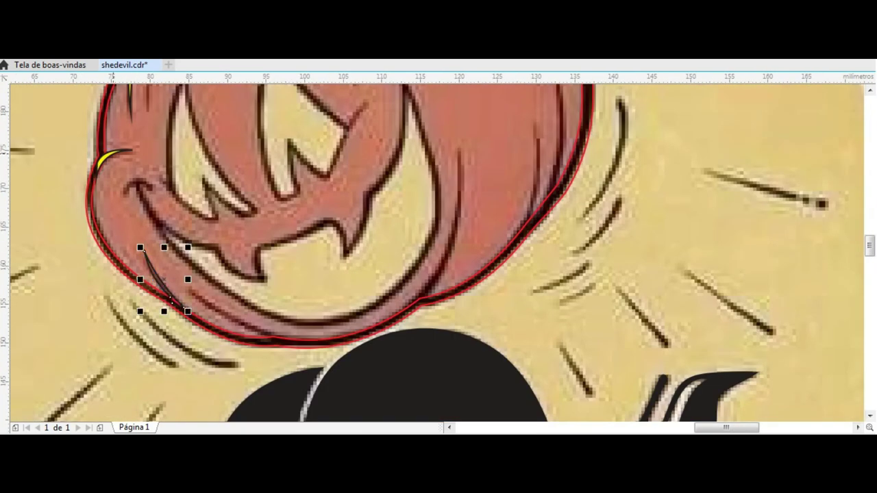
left_click(204, 153)
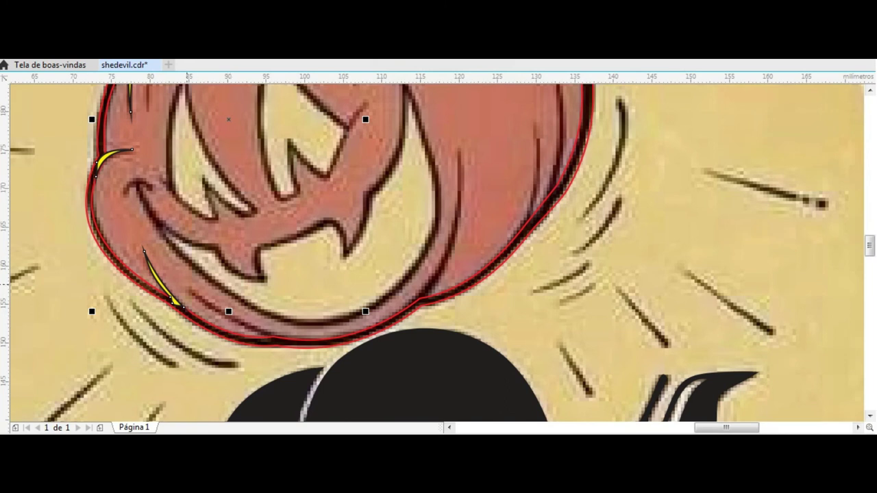
Draw a new triangle and bow its sides along the pumpkin's bottom.
left_click(463, 145)
scroll(377, 322, "up", 3)
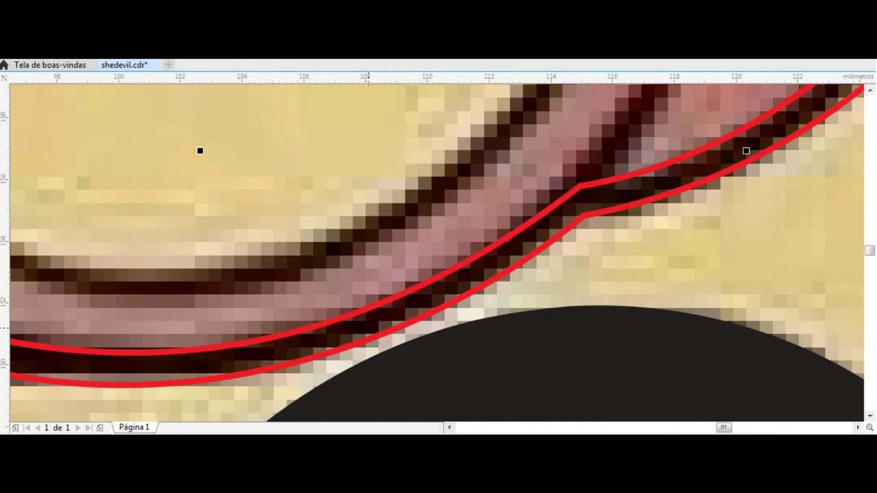
scroll(376, 321, "down", 3)
left_click(377, 324)
scroll(199, 279, "up", 3)
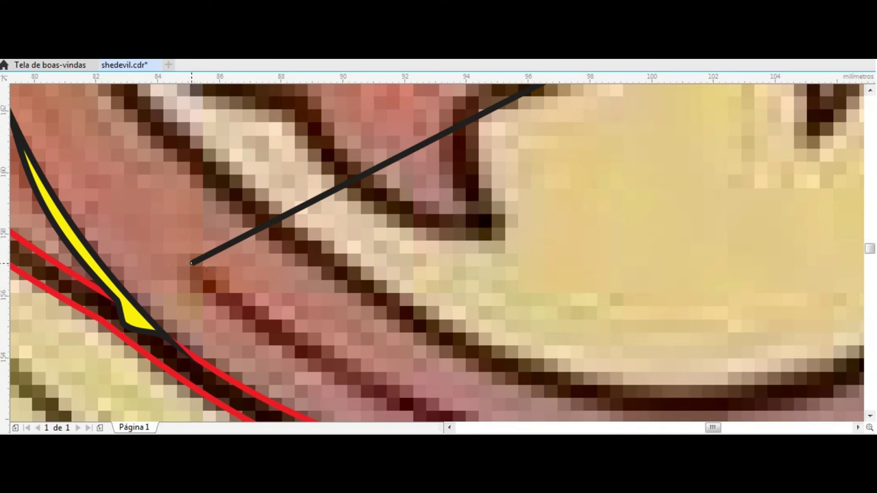
scroll(199, 279, "down", 3)
left_click_drag(152, 124, 583, 337)
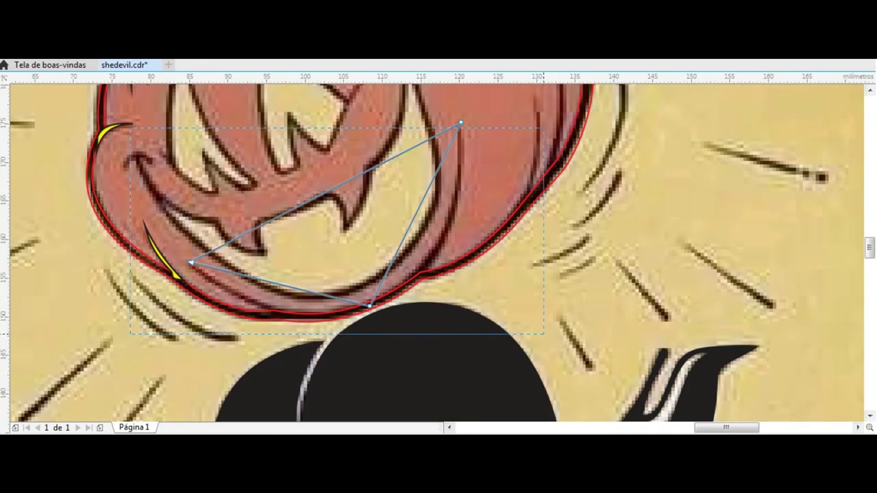
left_click_drag(583, 337, 583, 337)
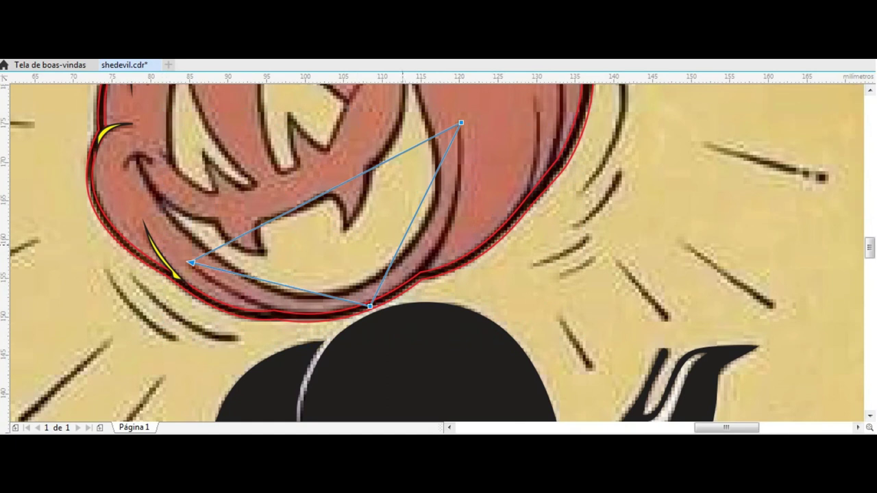
left_click_drag(407, 231, 436, 256)
left_click_drag(219, 269, 268, 311)
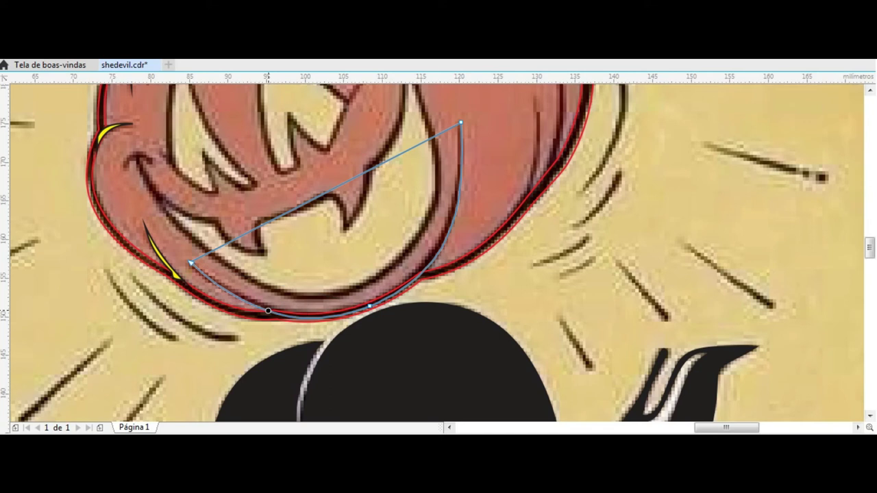
Refine the crescent to hug the pumpkin's lower edge and apply the yellow highlight style.
scroll(268, 308, "up", 3)
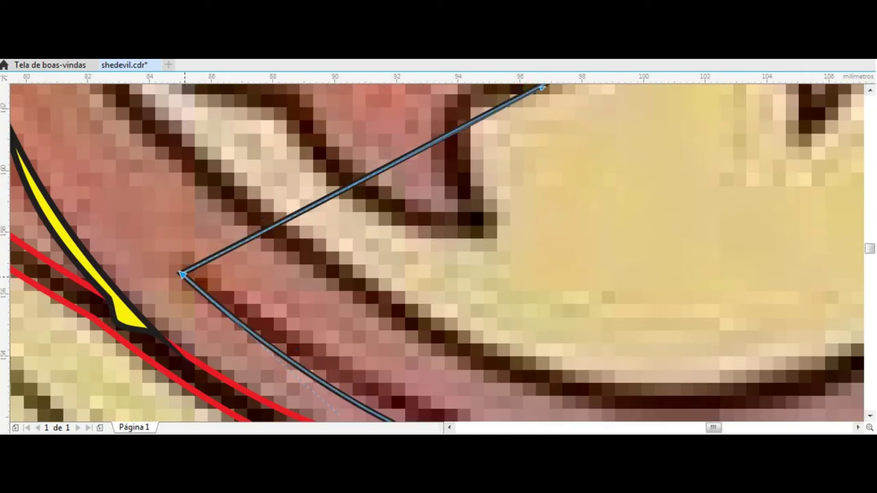
scroll(268, 308, "down", 1)
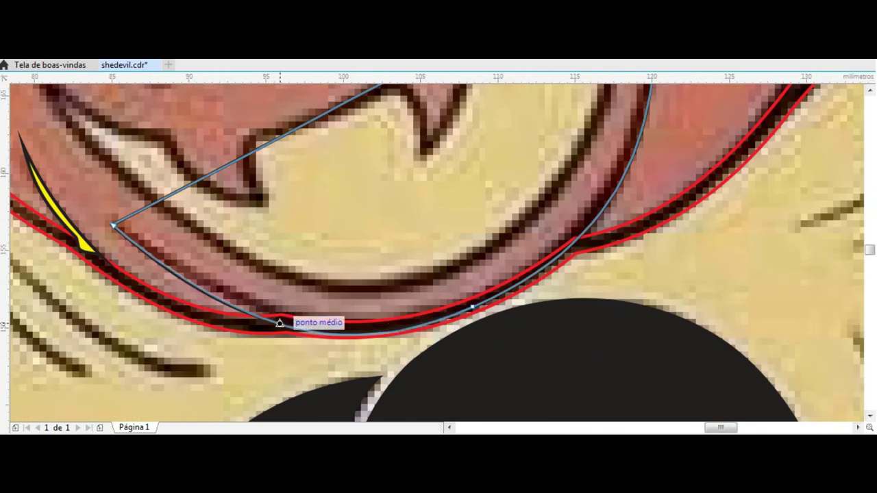
scroll(266, 314, "up", 2)
scroll(287, 338, "down", 2)
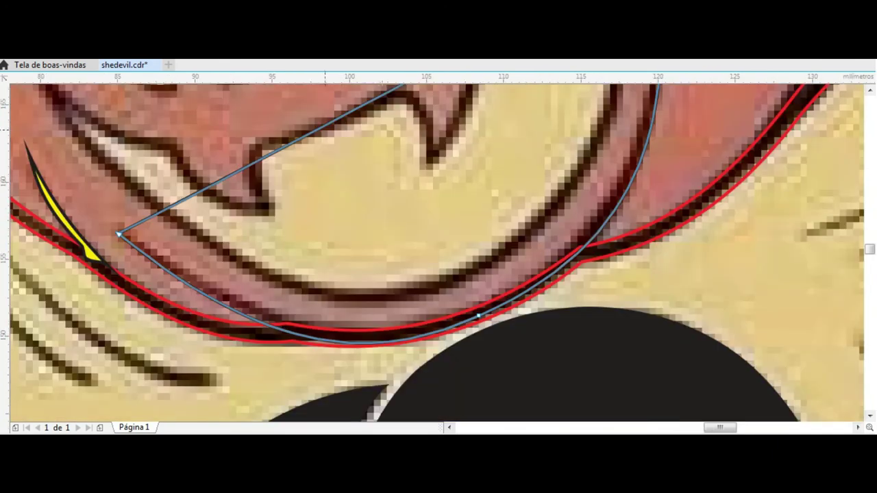
mouse_move(478, 316)
left_mouse_down()
mouse_move(442, 318)
mouse_move(474, 309)
mouse_move(478, 318)
left_mouse_up()
scroll(474, 308, "up", 2)
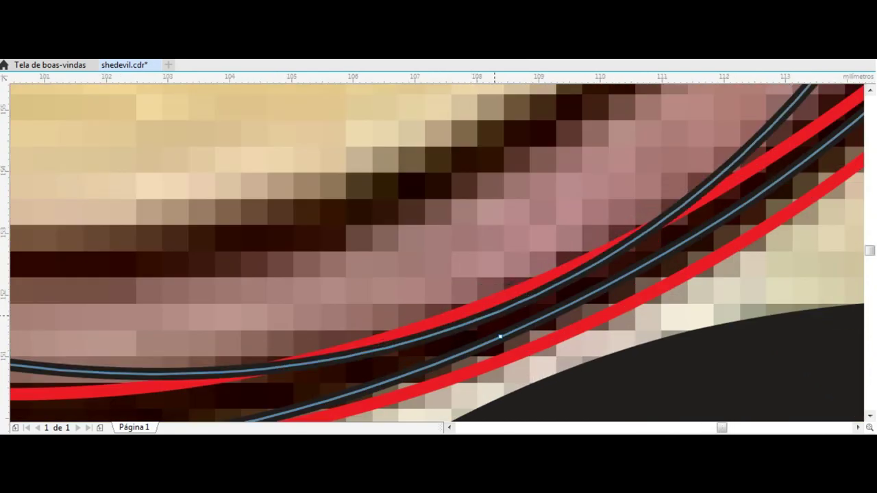
scroll(495, 315, "down", 2)
scroll(495, 315, "down", 2)
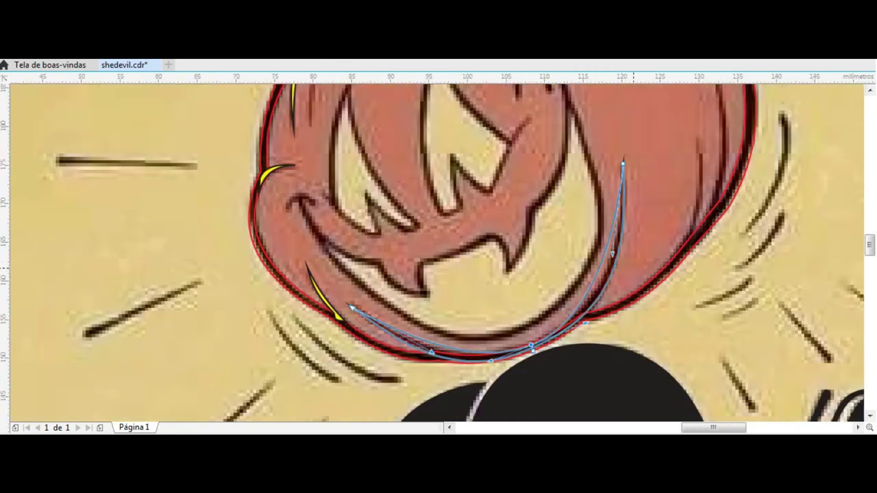
scroll(612, 281, "up", 2)
left_click_drag(612, 287, 612, 279)
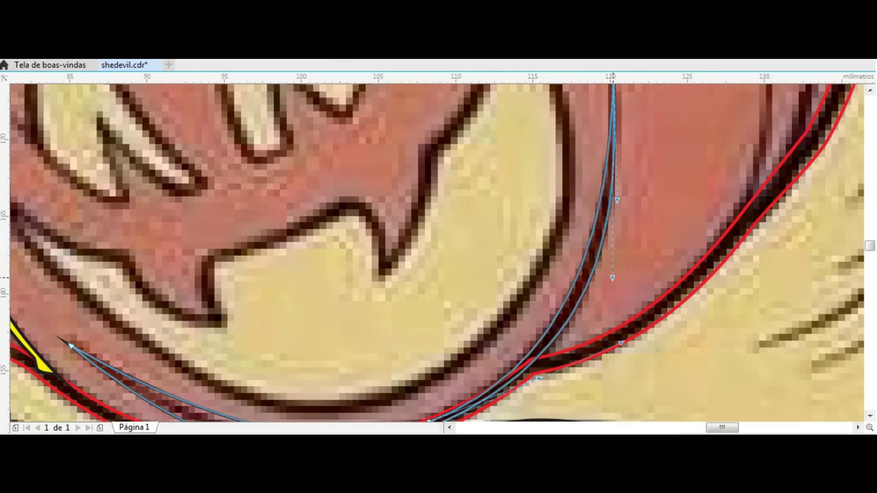
scroll(328, 277, "down", 2)
scroll(468, 247, "up", 2)
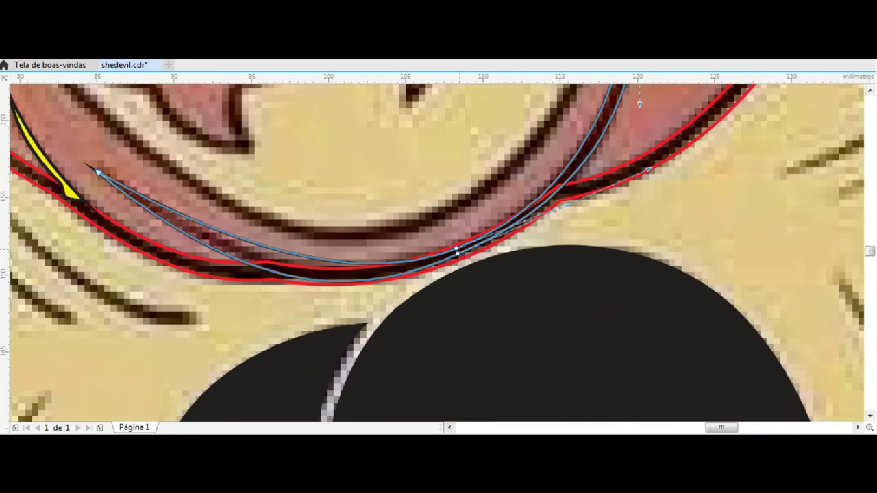
left_click_drag(257, 262, 286, 299)
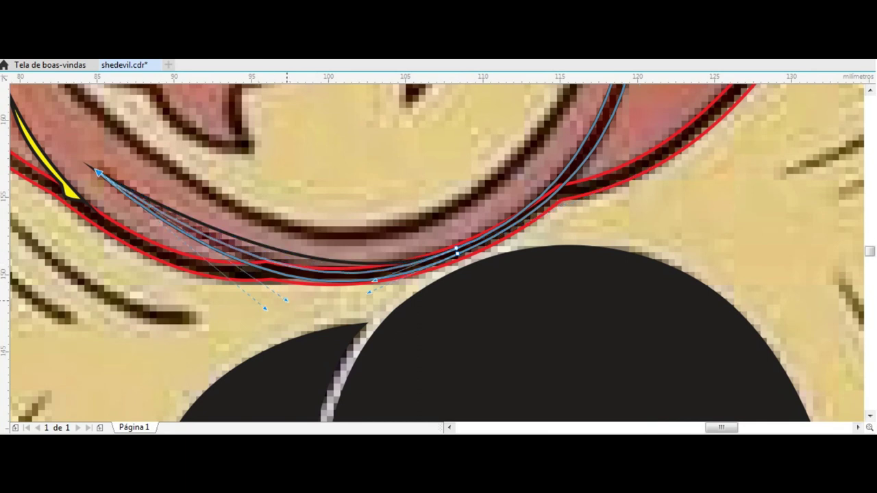
key("space")
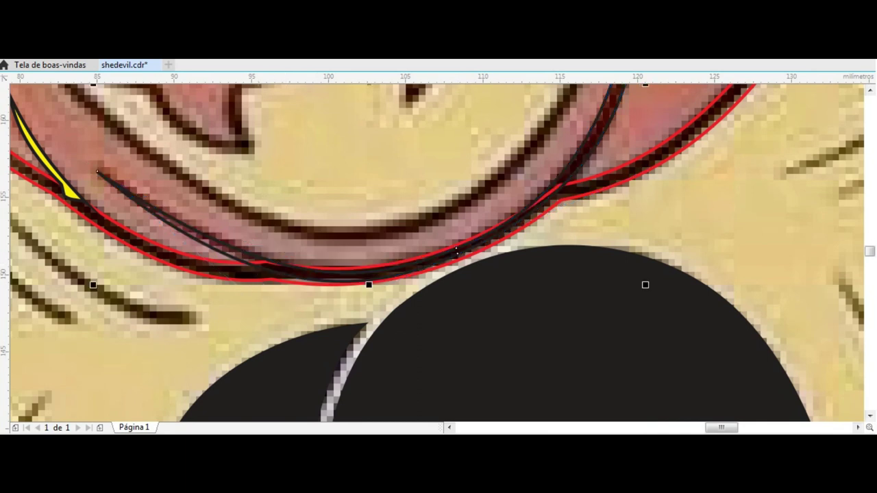
left_click(29, 137, "shift")
Draw a new curve running from the right-side dark stroke down to the outline.
scroll(387, 213, "down", 5)
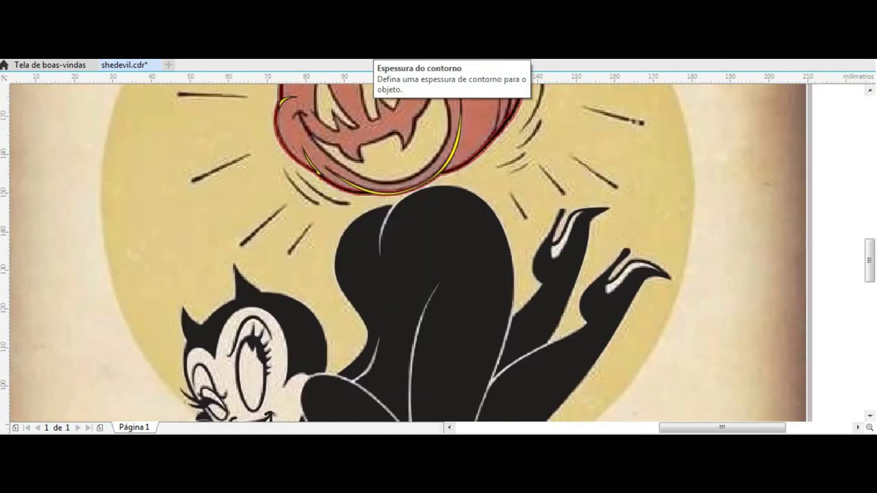
scroll(387, 213, "down", 3)
scroll(394, 261, "up", 4)
scroll(399, 278, "up", 2)
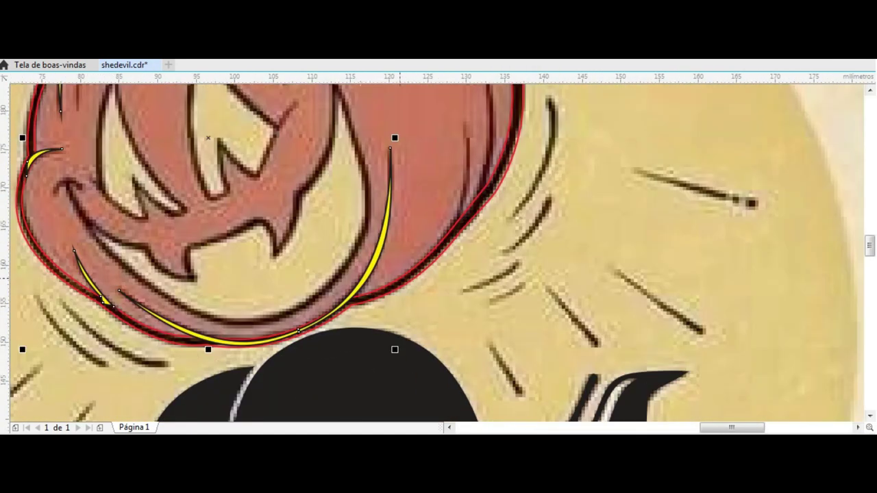
scroll(494, 203, "up", 2)
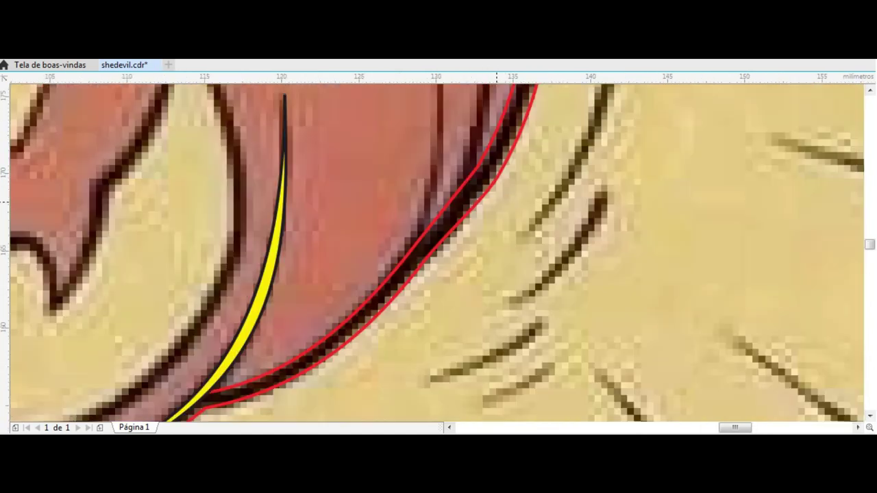
scroll(418, 253, "down", 2)
left_click_drag(431, 159, 399, 263)
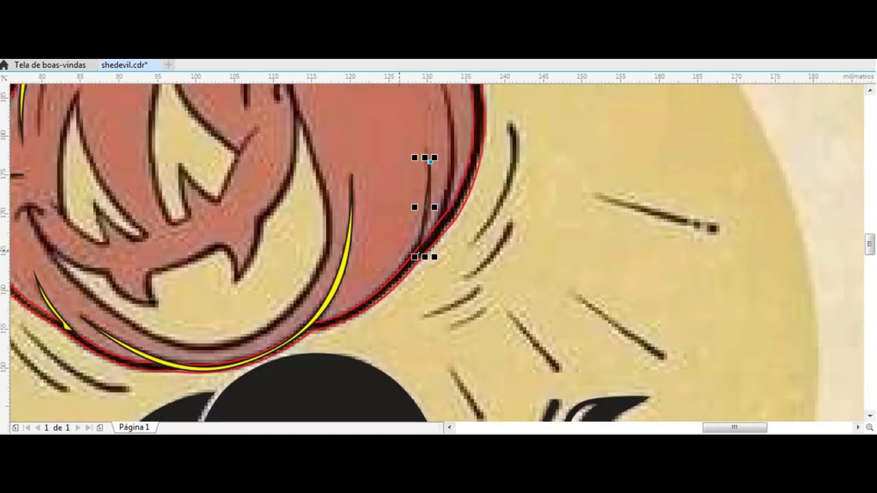
scroll(400, 263, "up", 4)
left_click_drag(454, 211, 370, 290)
key("space")
Bend the curve's straight side to match the stroke and fill the sliver yellow.
scroll(308, 260, "down", 4)
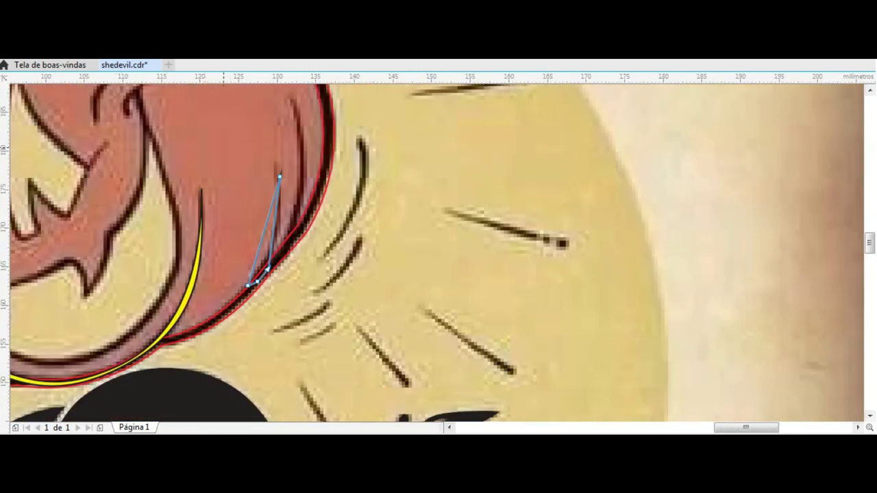
scroll(266, 204, "up", 3)
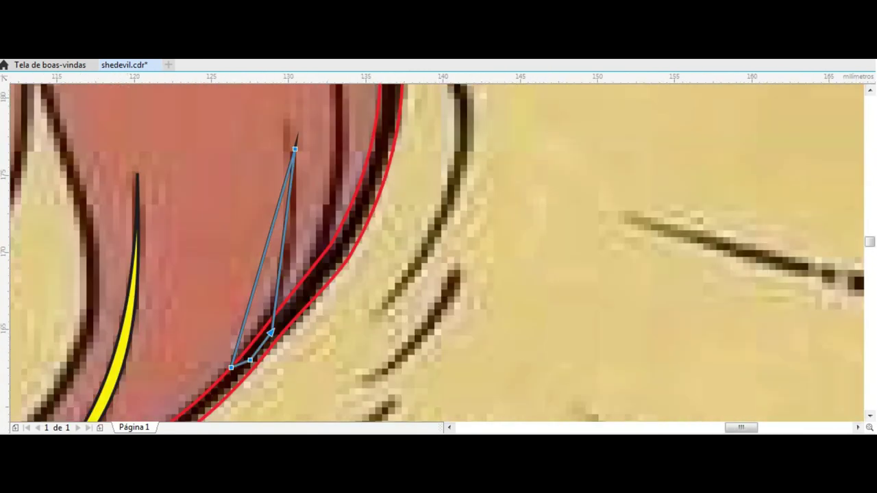
mouse_move(279, 272)
left_mouse_down()
mouse_move(288, 272)
mouse_move(273, 297)
left_mouse_up()
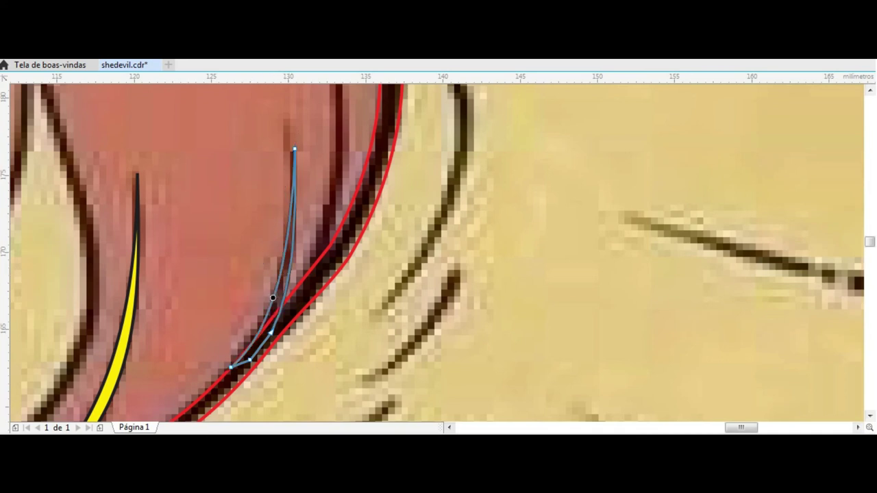
key("space")
key("Escape")
left_click(290, 284)
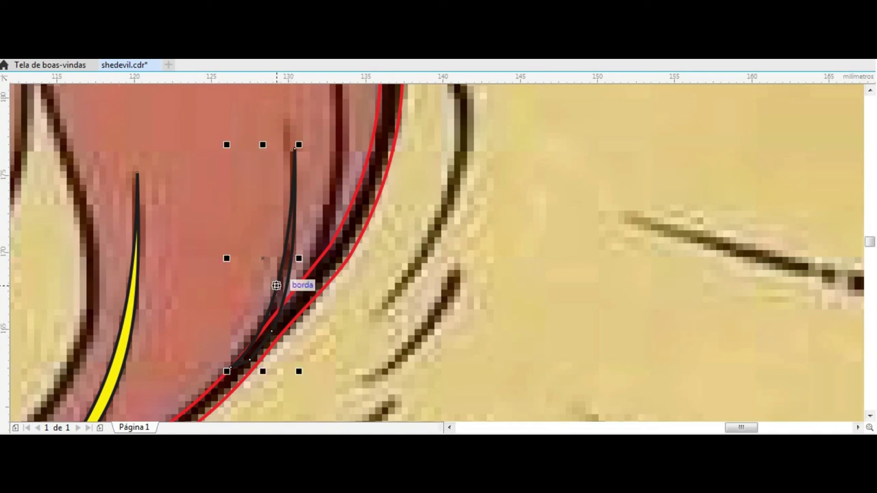
key("Escape")
left_click(299, 153)
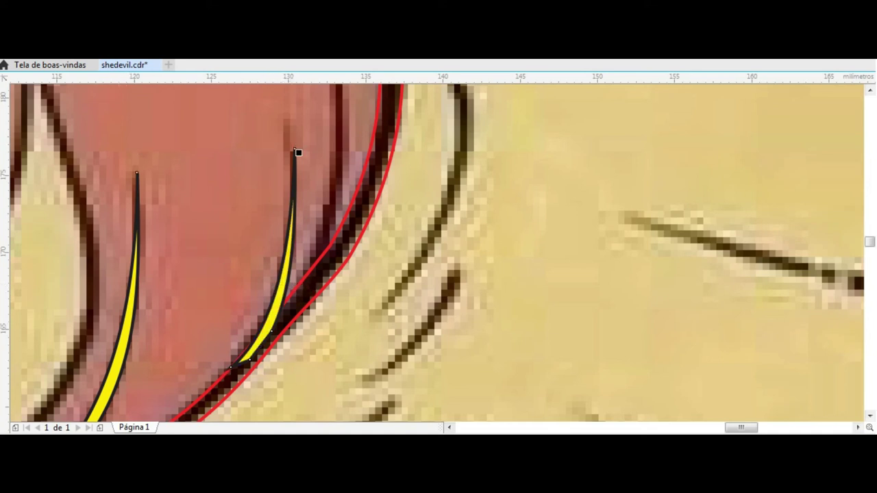
scroll(220, 376, "up", 3)
left_click(247, 343)
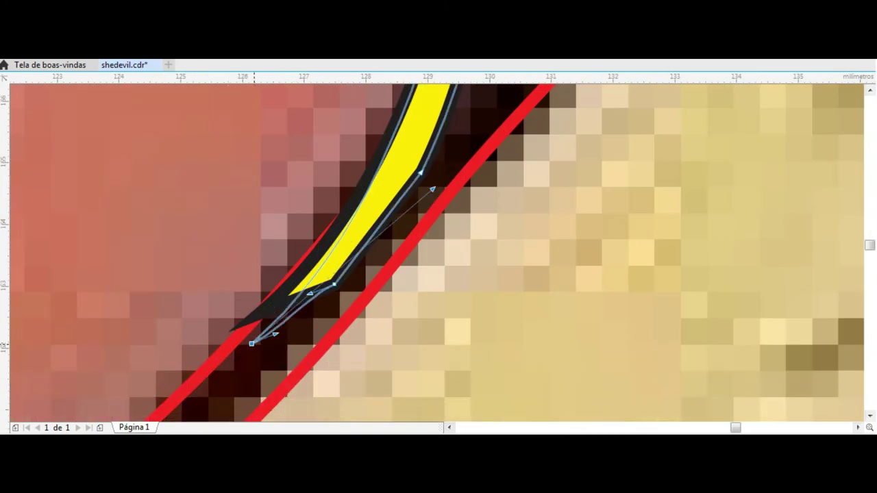
scroll(247, 344, "down", 3)
scroll(246, 343, "down", 2)
Bow the thin curve outward to hug the pumpkin's right rim.
scroll(247, 344, "up", 1)
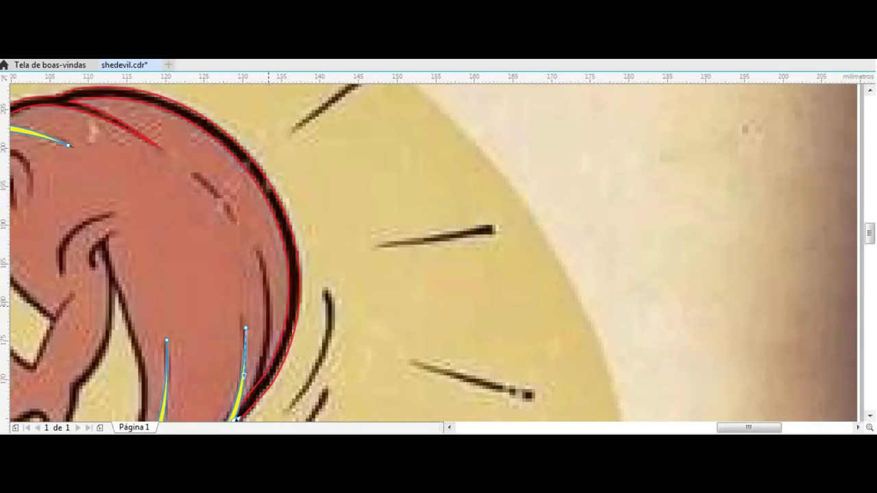
key("space")
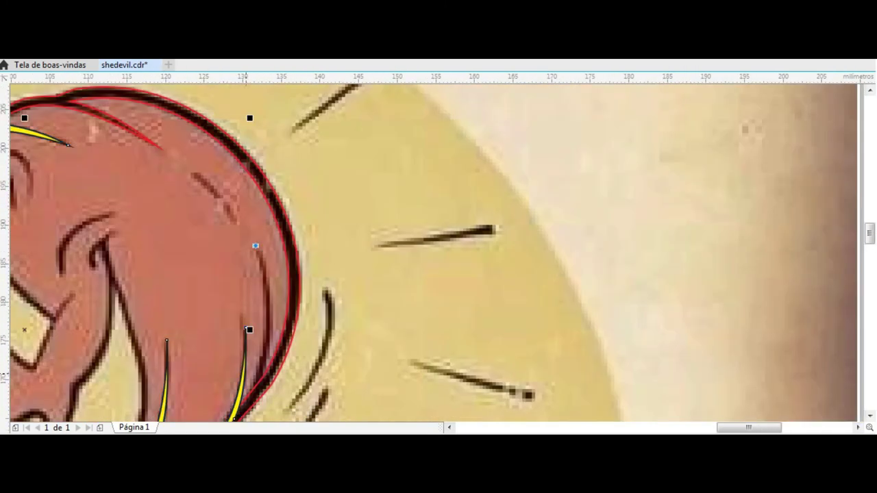
scroll(248, 332, "up", 3)
scroll(239, 404, "down", 1)
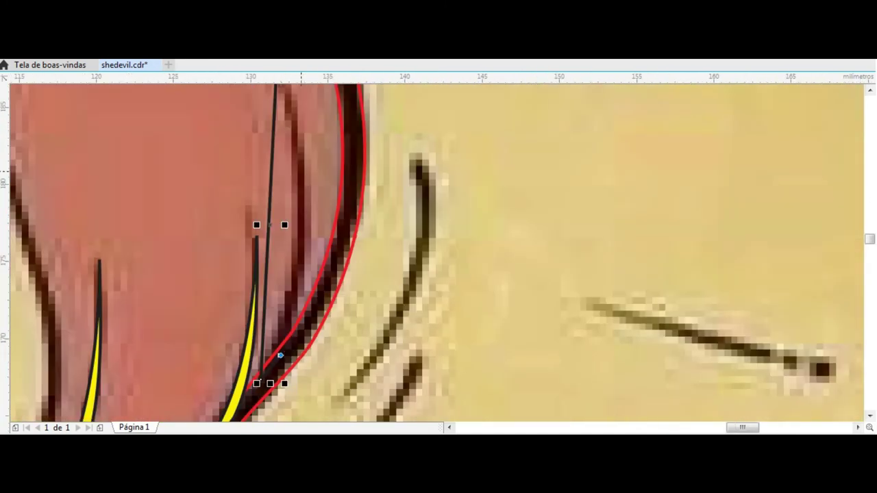
scroll(255, 381, "down", 2)
key("space")
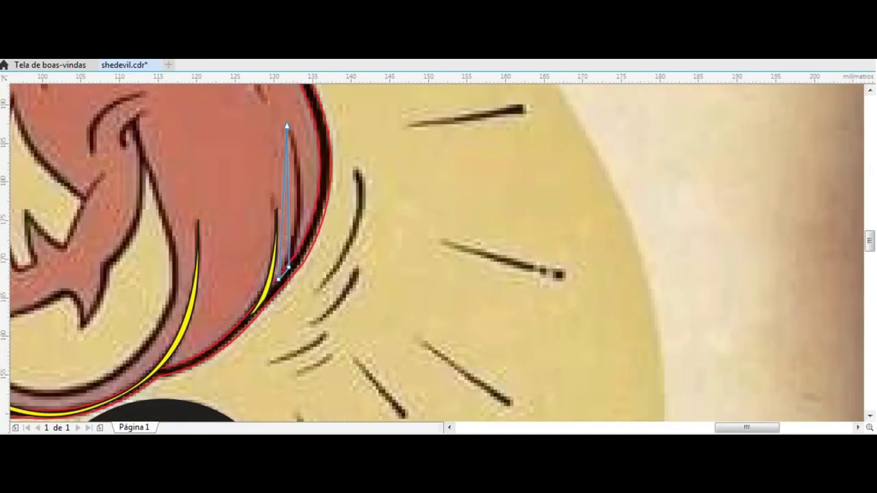
scroll(271, 154, "up", 2)
left_click_drag(299, 205, 313, 274)
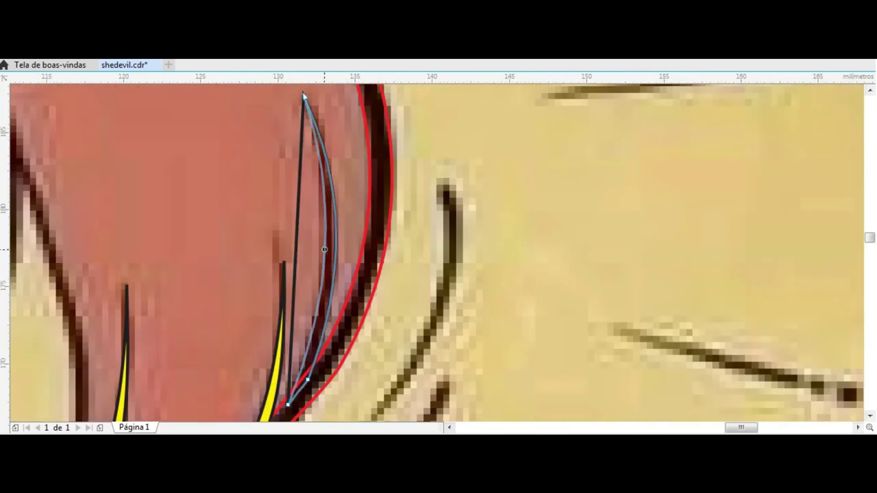
key("space")
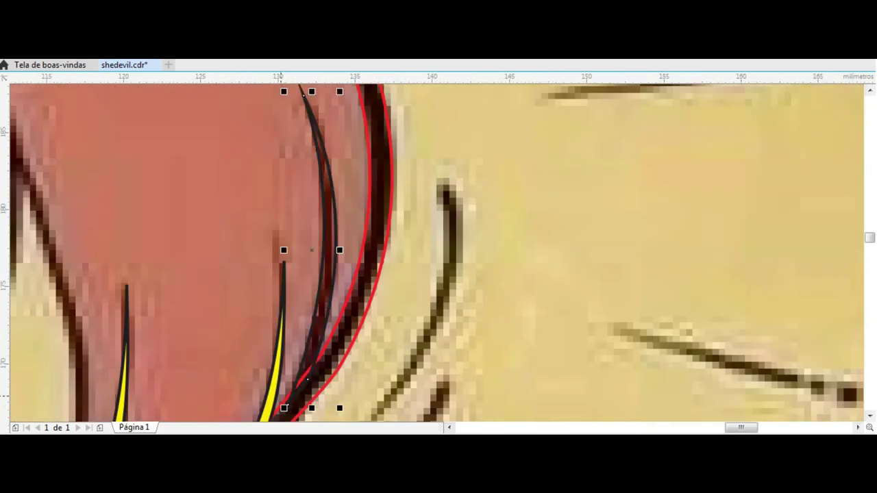
Deselect the curve and show the whole tracing as plain outlines.
key("space")
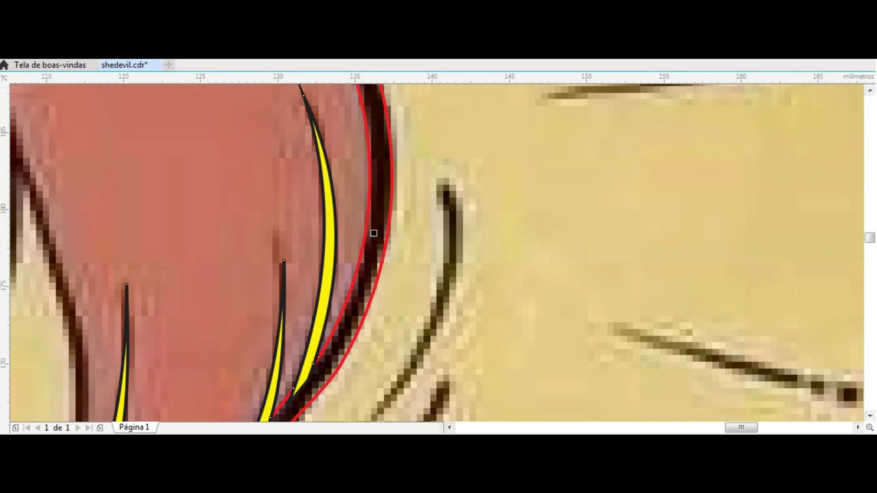
key("Escape")
key("ctrl+z")
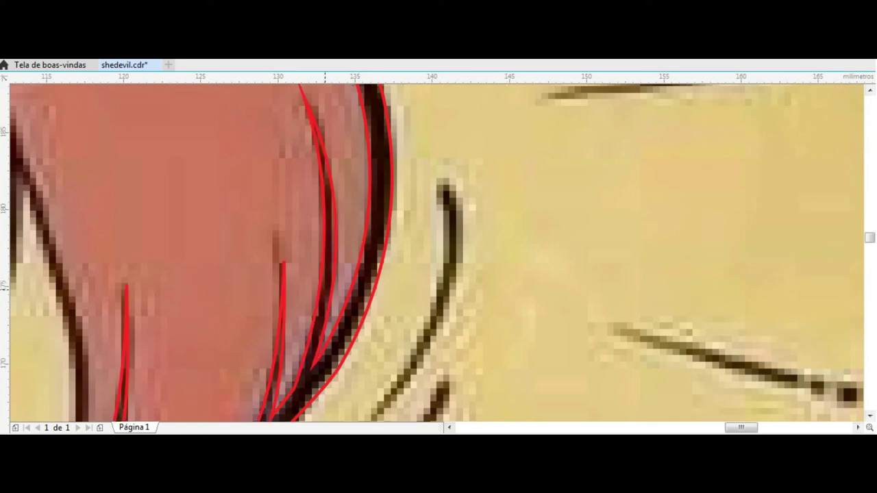
scroll(325, 287, "down", 3)
Outline a closed sliver over the dark crease on the pumpkin's upper-right face.
scroll(283, 195, "up", 3)
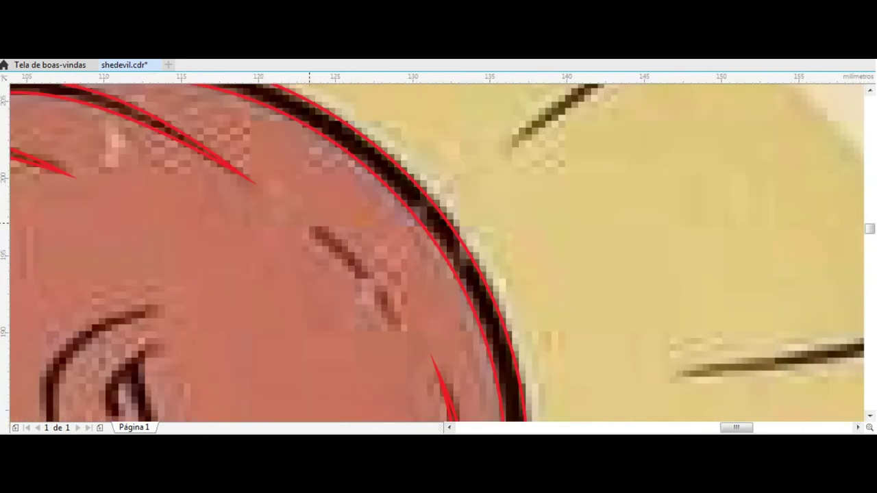
left_click(304, 221)
left_click(365, 262)
left_click(409, 332)
left_click(361, 286)
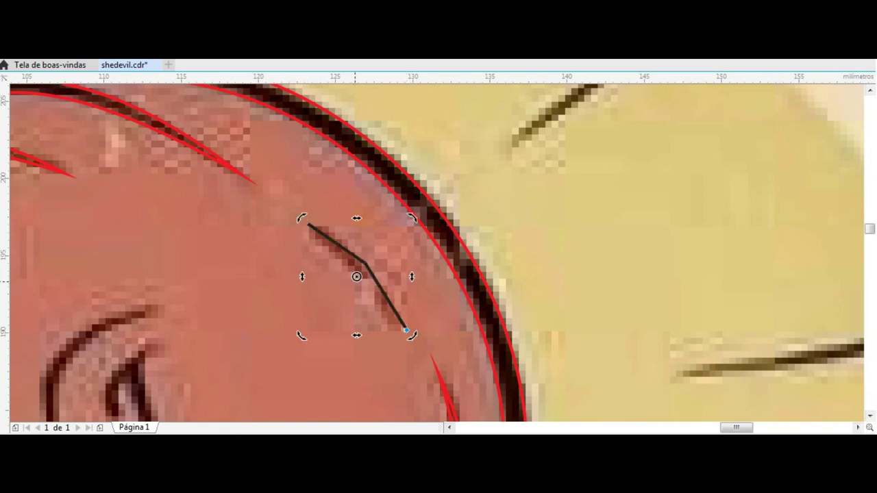
left_click(306, 221)
Bulge the sliver's upper side and bow its lower curve further up-right.
key("F10")
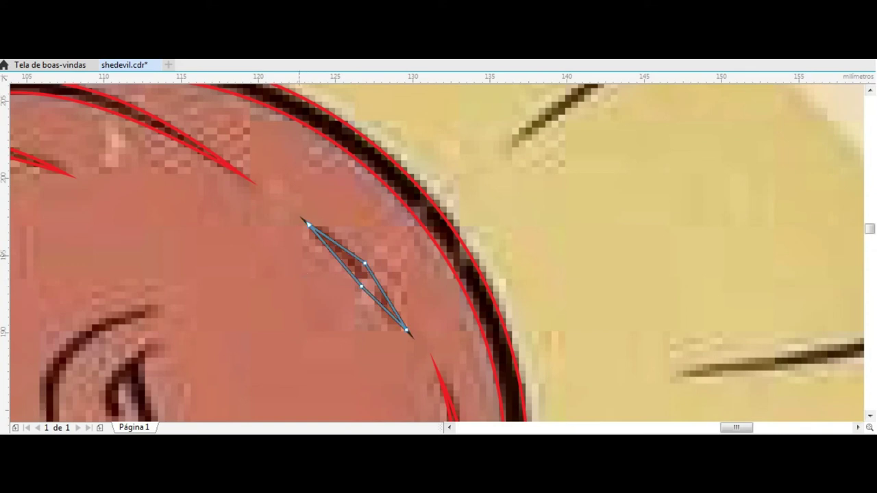
left_click(382, 319)
scroll(348, 276, "up", 2)
left_click_drag(355, 285, 378, 270)
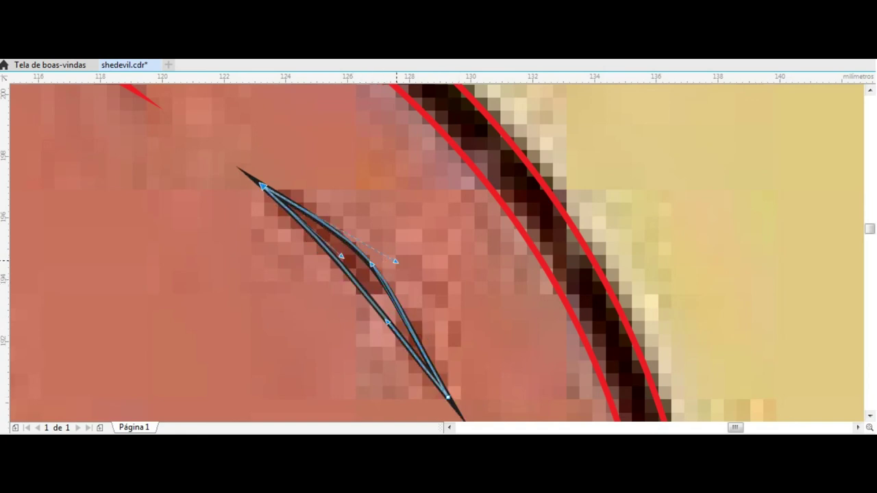
left_click(448, 366)
left_click_drag(375, 305, 387, 309)
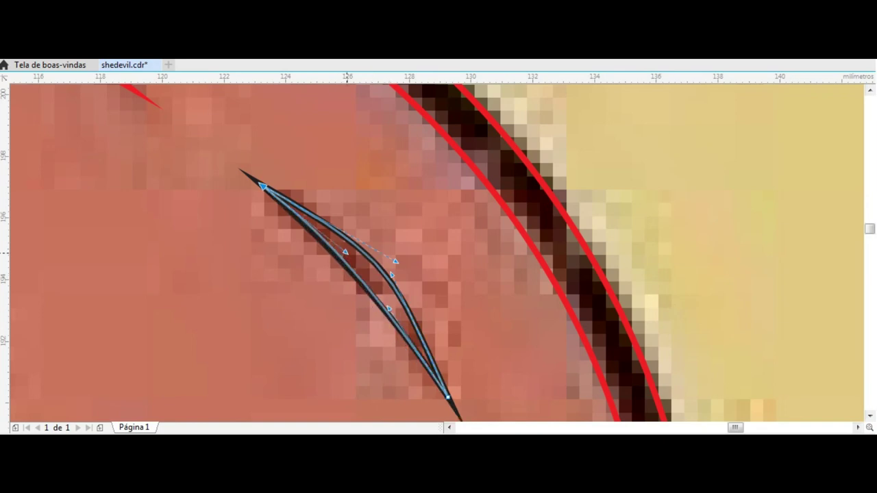
key("space")
Select the pumpkin head outline, abandoning a small accidental move.
scroll(260, 251, "down", 3)
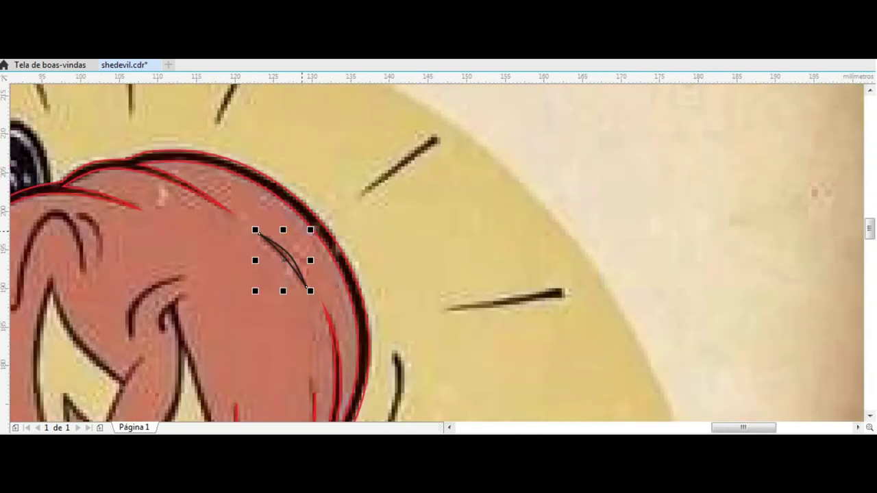
left_click(250, 196)
mouse_move(288, 255)
left_mouse_down()
mouse_move(389, 234)
mouse_move(294, 251)
left_mouse_up()
left_click(293, 253)
left_click(326, 307)
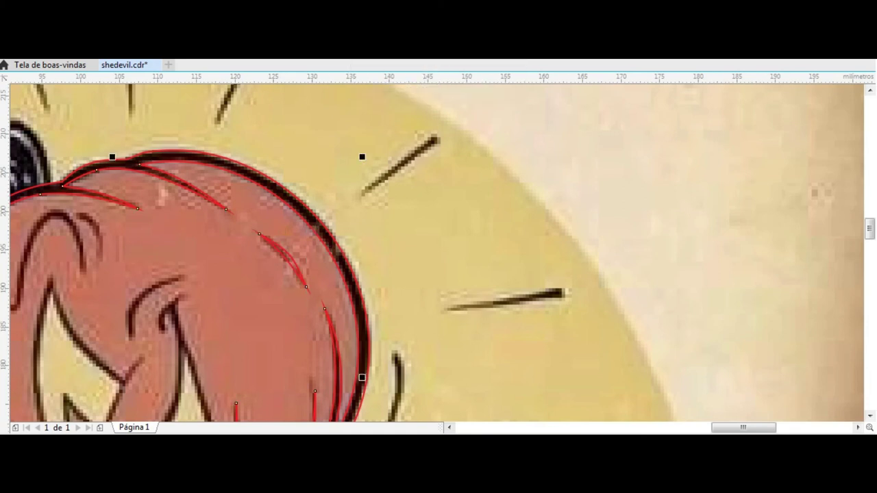
Save shedevil.cdr and zoom around to review the traced pumpkin creases.
key("ctrl+s")
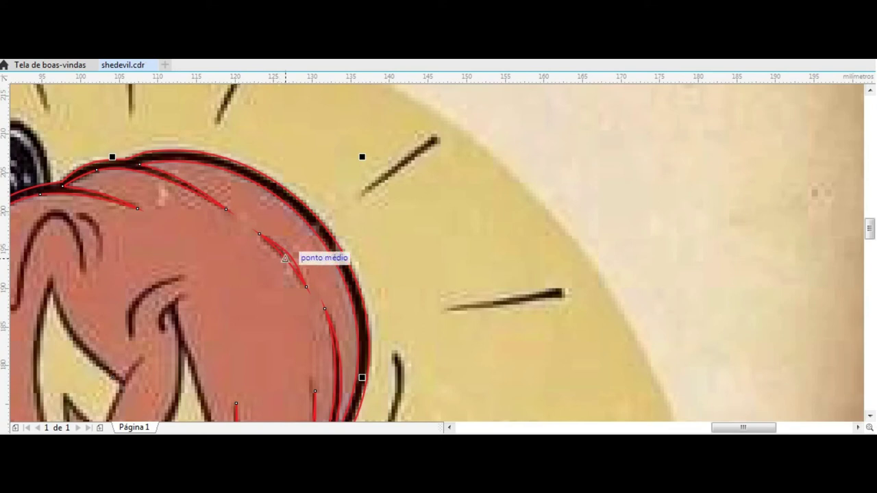
scroll(285, 259, "down", 5)
scroll(285, 259, "up", 5)
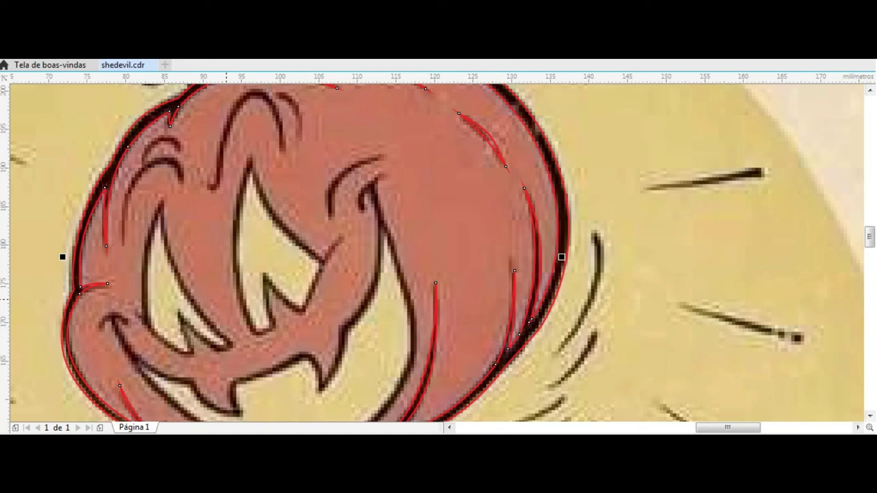
scroll(438, 253, "down", 5)
scroll(438, 253, "up", 5)
scroll(171, 152, "up", 2)
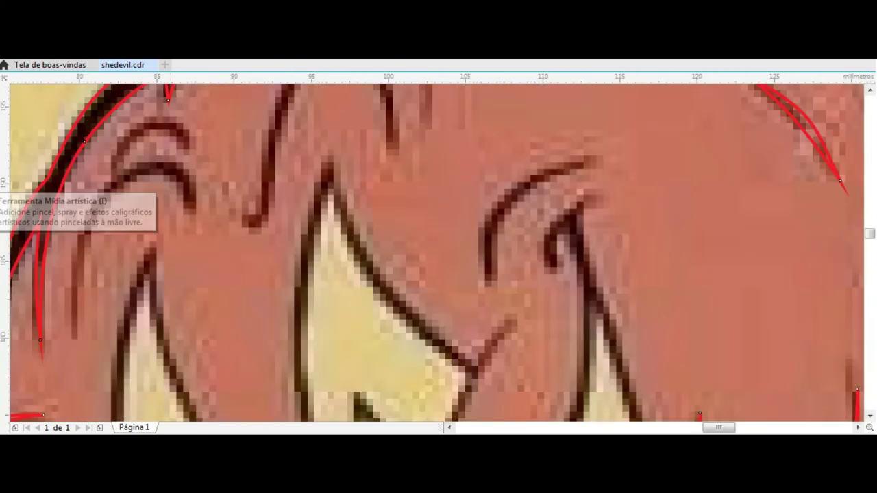
Trace the pumpkin's left and right eyebrow arcs with thick black LiveSketch strokes, redrawing the first.
left_click_drag(74, 337, 192, 192)
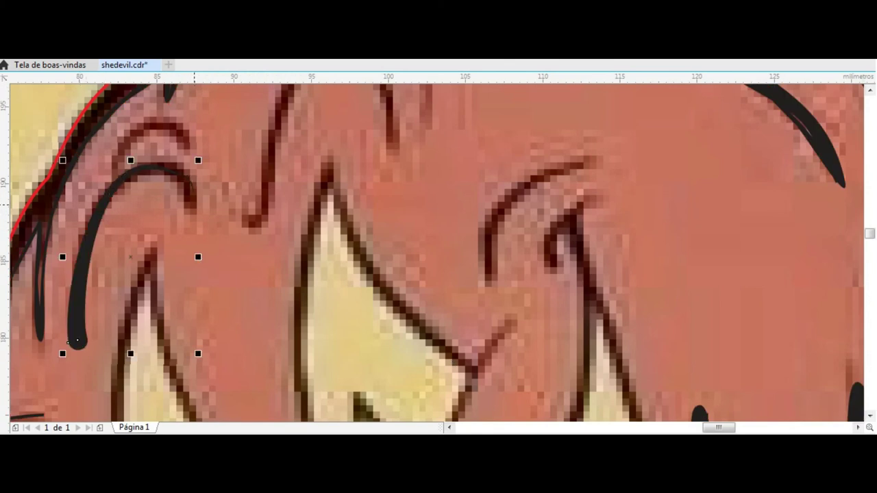
key("ctrl+z")
left_click_drag(191, 204, 80, 289)
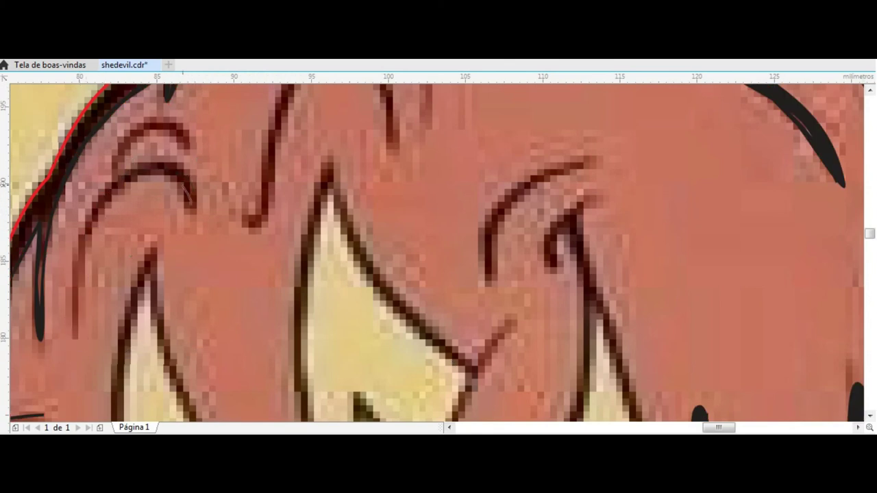
left_click_drag(189, 141, 121, 149)
scroll(120, 178, "down", 3)
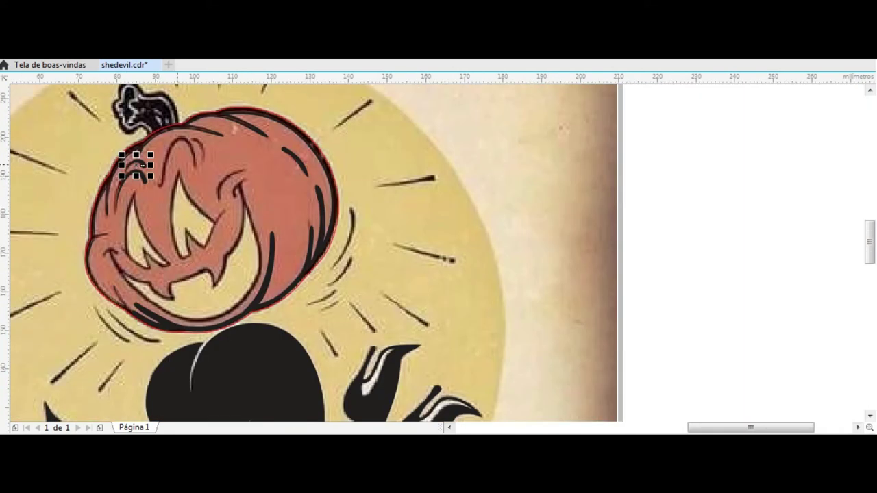
scroll(113, 187, "up", 2)
left_click_drag(219, 135, 234, 174)
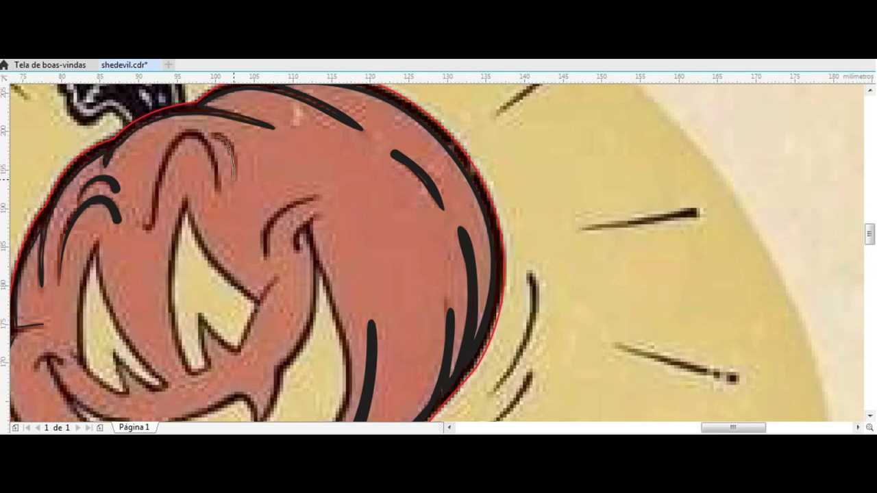
mouse_move(265, 255)
left_mouse_down()
mouse_move(317, 197)
mouse_move(299, 252)
left_mouse_up()
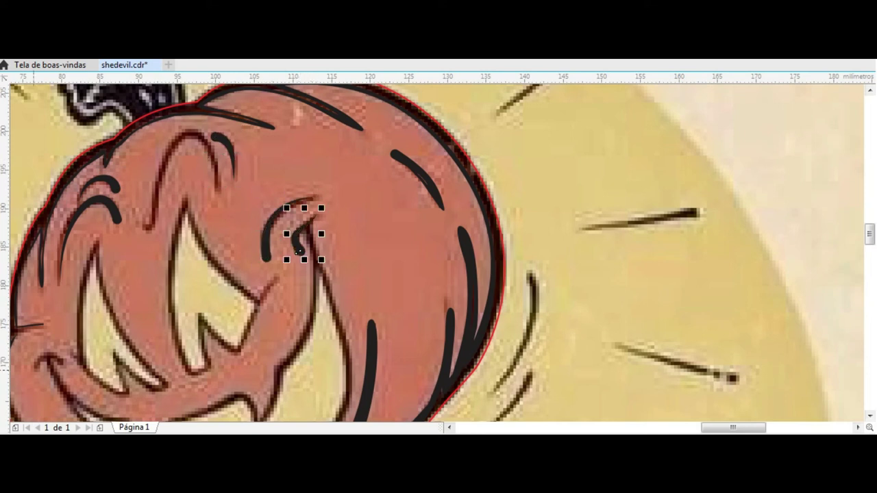
key("Escape")
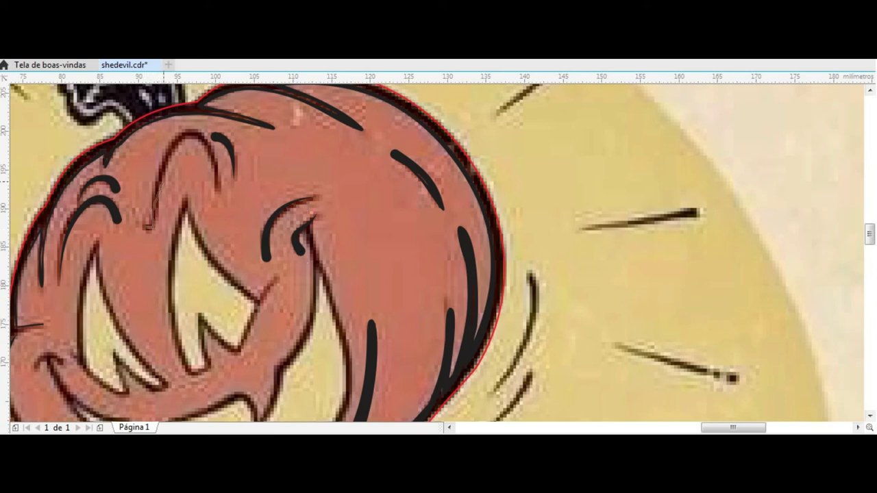
Redraw the inverted-V line above the pumpkin's left eye as one clean stroke.
mouse_move(218, 179)
left_mouse_down()
mouse_move(145, 226)
mouse_move(213, 180)
left_mouse_up()
key("ctrl+z")
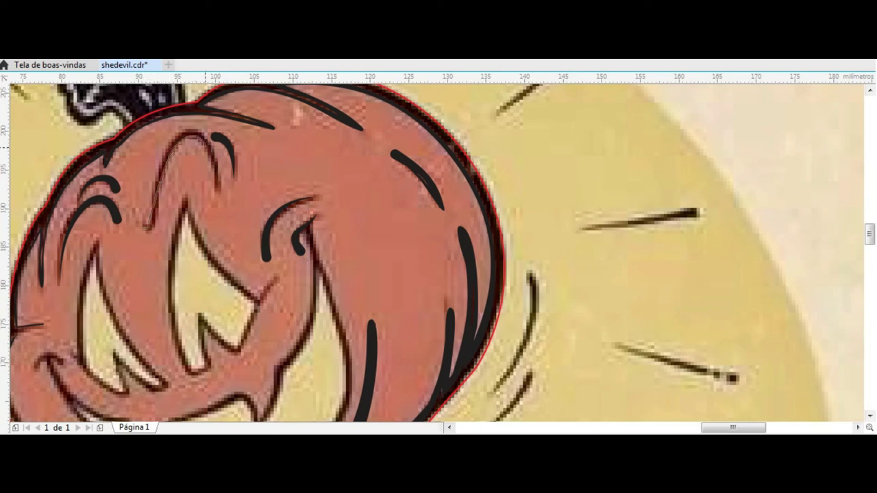
key("ctrl+z")
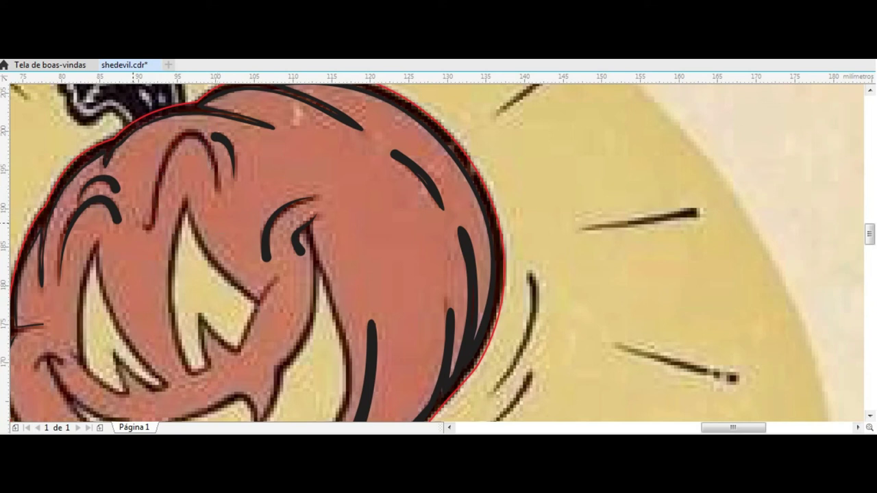
left_click_drag(152, 226, 214, 182)
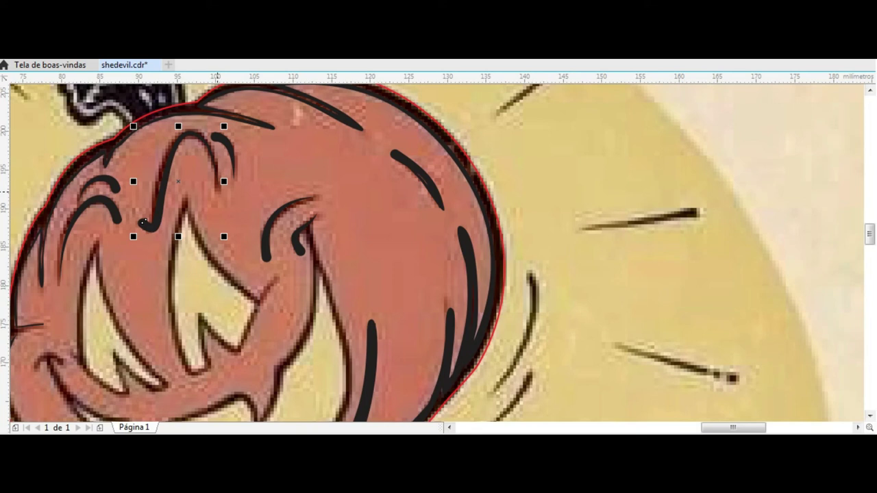
key("Escape")
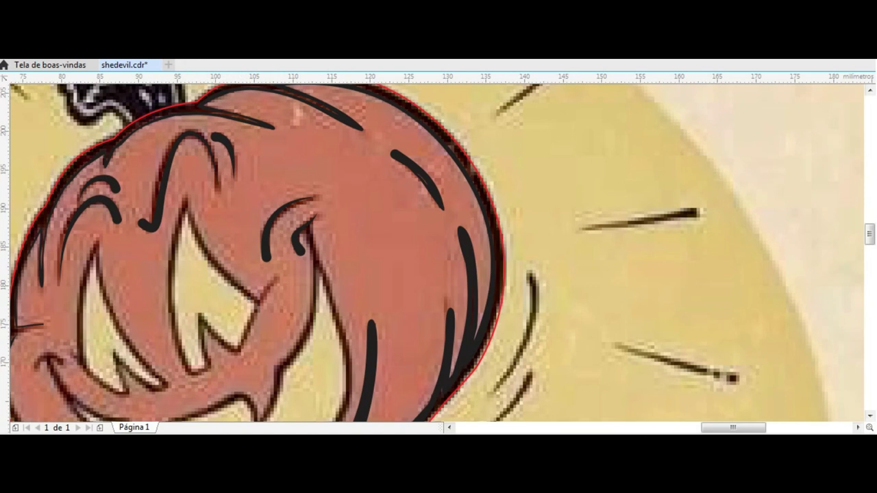
Nudge the head outline's right-edge node up slightly to fit the original.
left_click(500, 299)
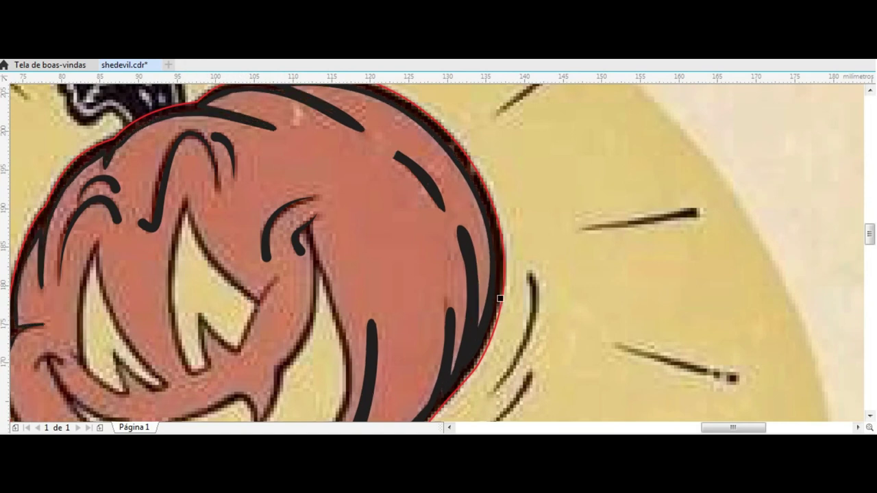
left_click_drag(500, 299, 501, 297)
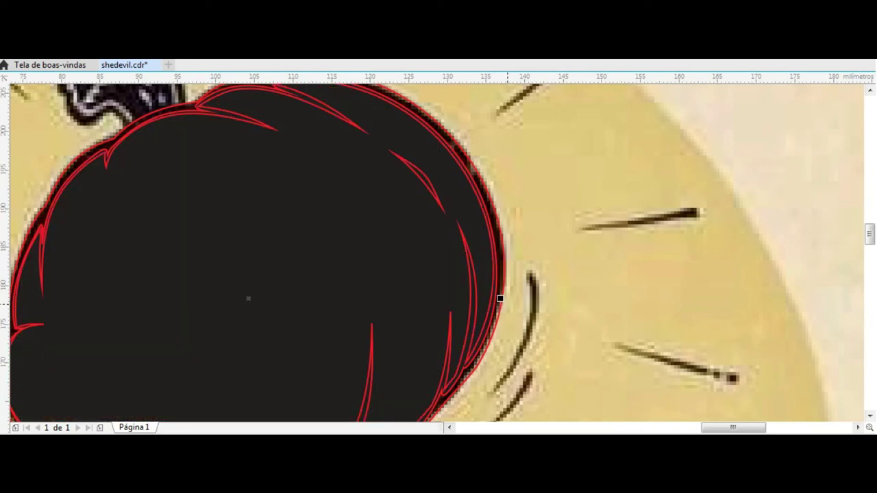
scroll(444, 312, "up", 2)
scroll(444, 312, "up", 2)
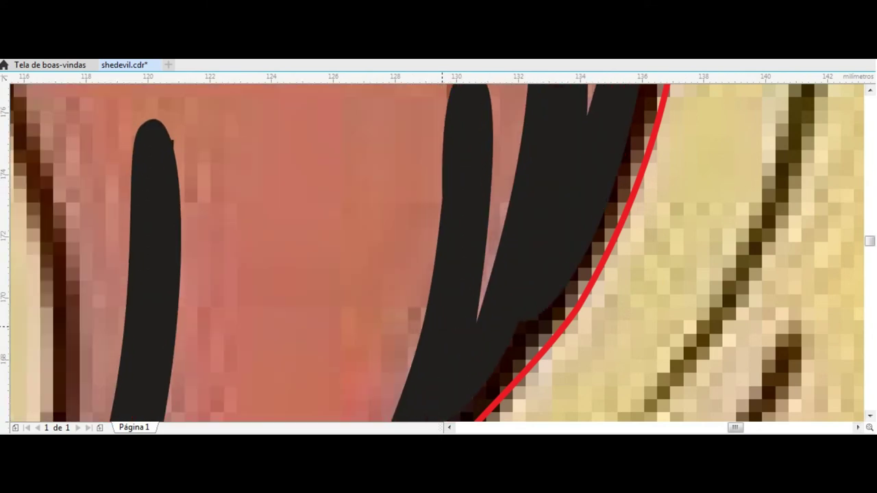
scroll(441, 327, "down", 4)
Marquee-select the eyebrow strokes, clear the selection and save the drawing.
left_click_drag(96, 150, 420, 363)
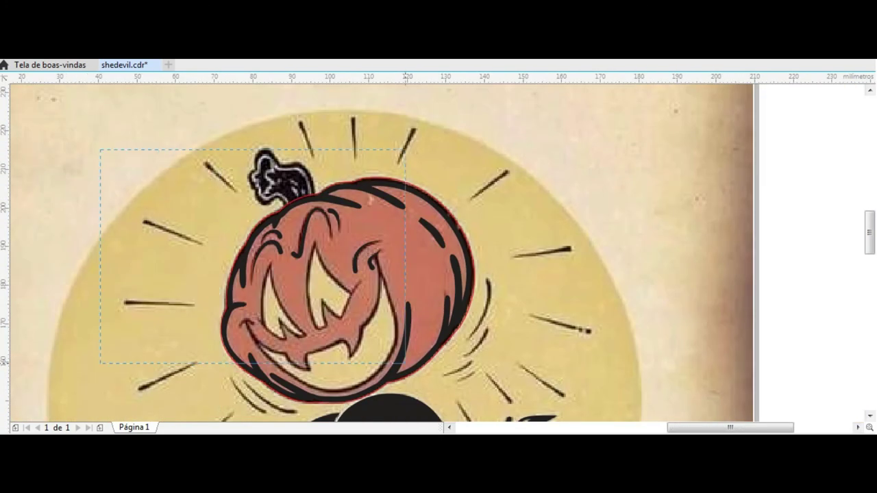
key("Escape")
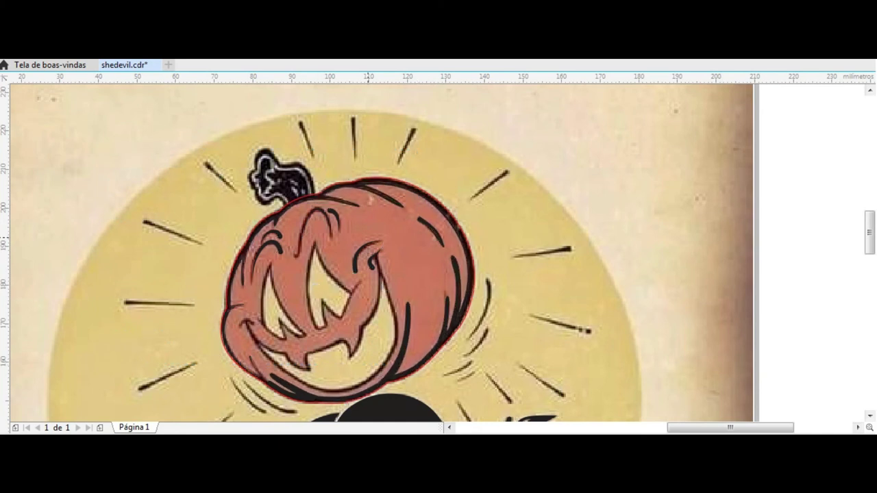
key("ctrl+s")
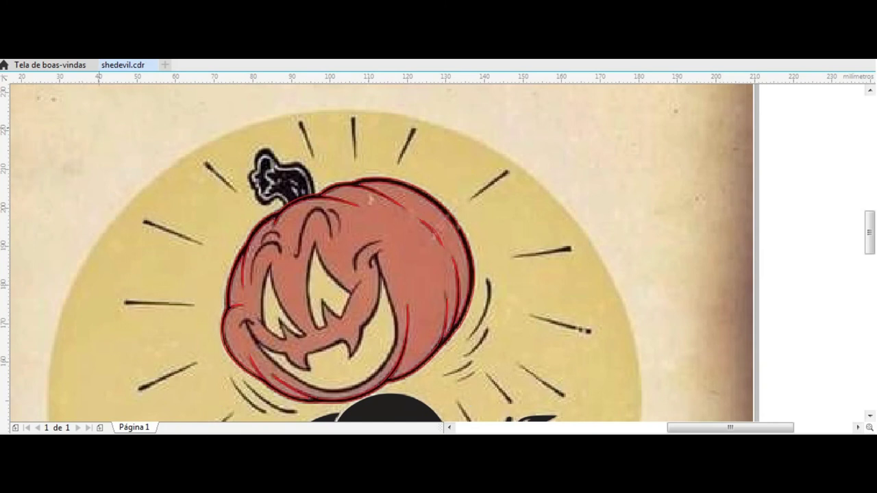
key("ctrl+z")
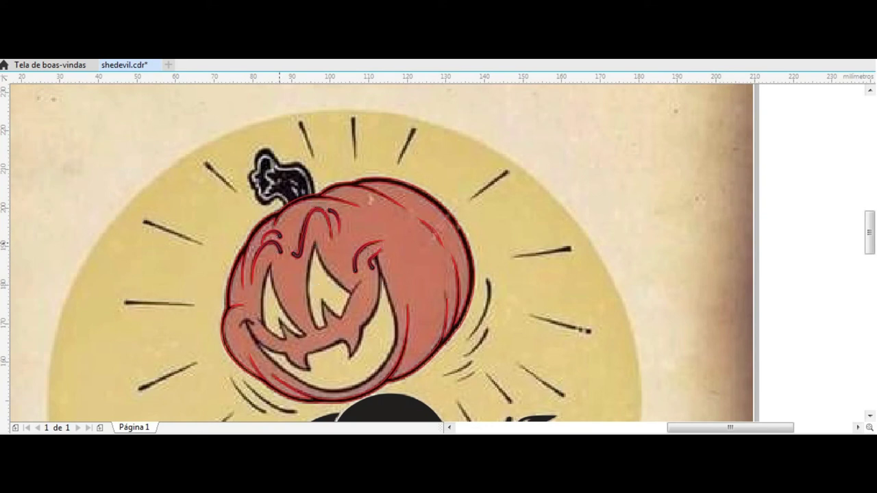
Give the eyebrow strokes red outlines matching the rest of the traced pumpkin.
scroll(278, 226, "up", 3)
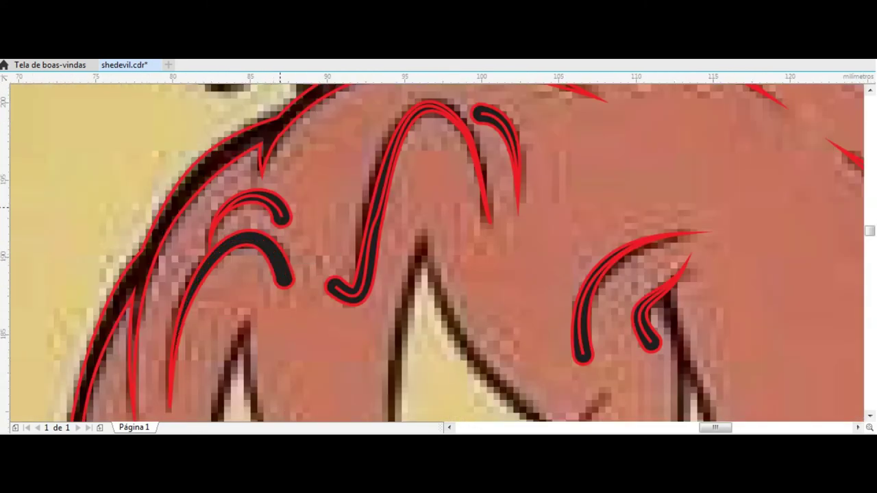
left_click(346, 295)
left_click(503, 126)
key("Escape")
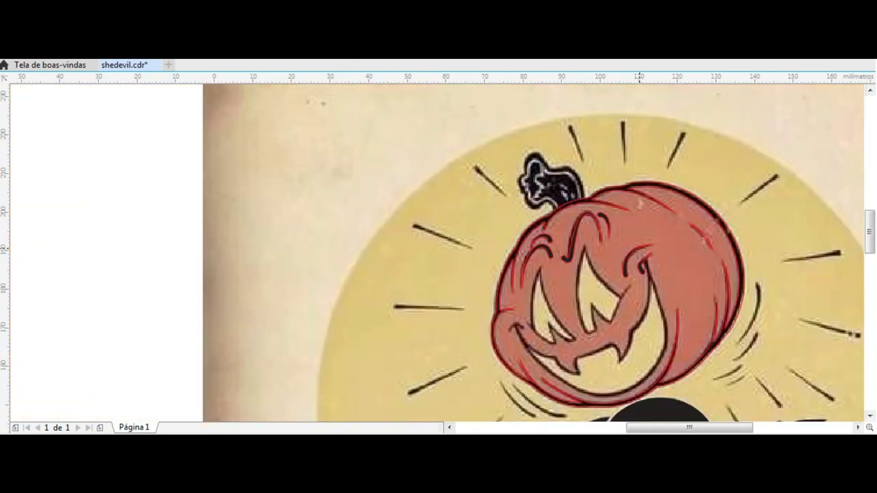
scroll(611, 329, "down", 3)
left_click_drag(358, 144, 733, 337)
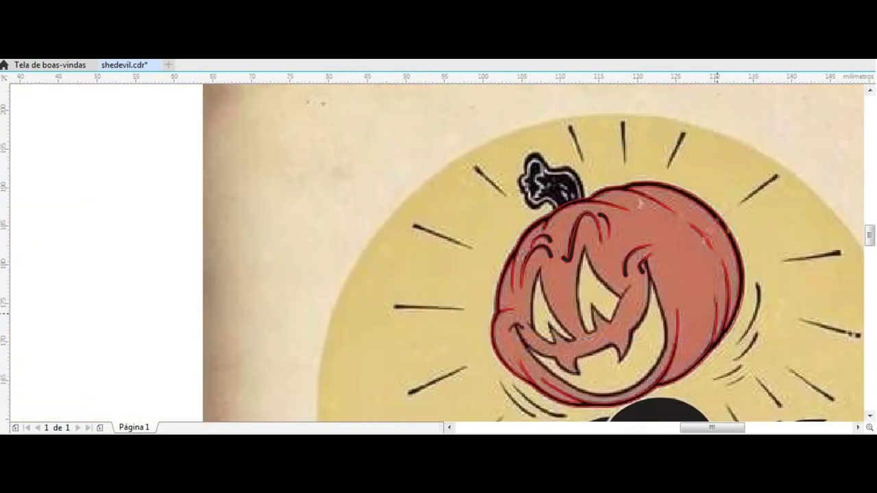
scroll(719, 339, "up", 3)
left_click(743, 340)
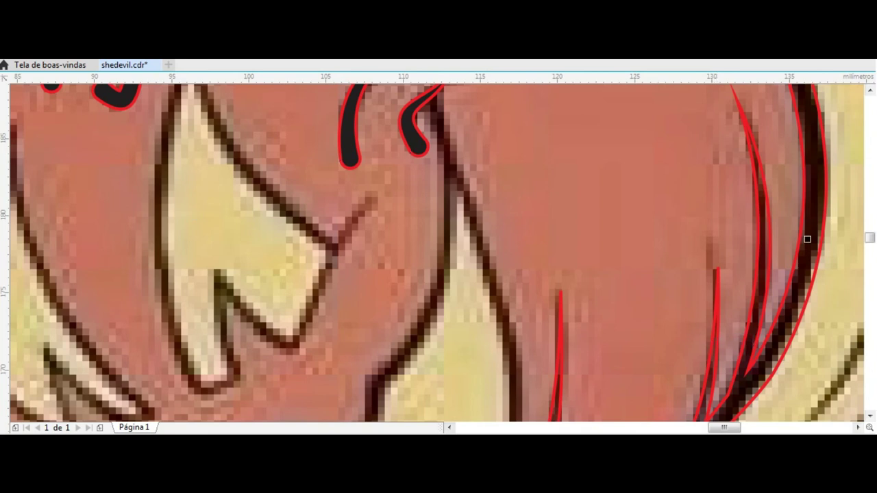
scroll(310, 135, "down", 5)
scroll(311, 135, "up", 2)
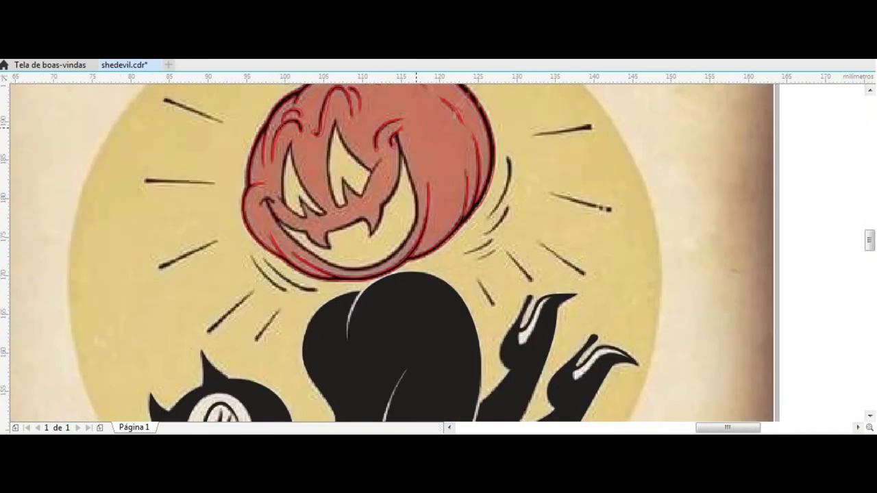
scroll(310, 135, "up", 2)
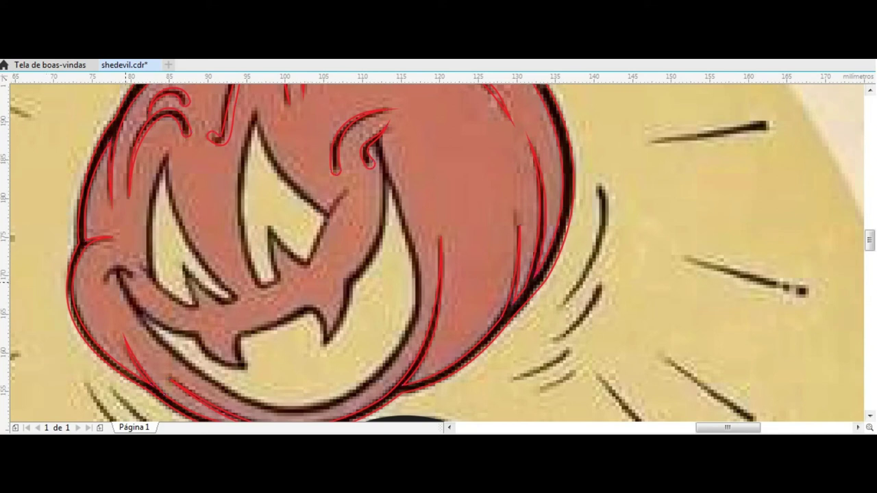
Brush a thin tapered hook stroke over the pumpkin's left curl and outline it red.
scroll(129, 272, "up", 4)
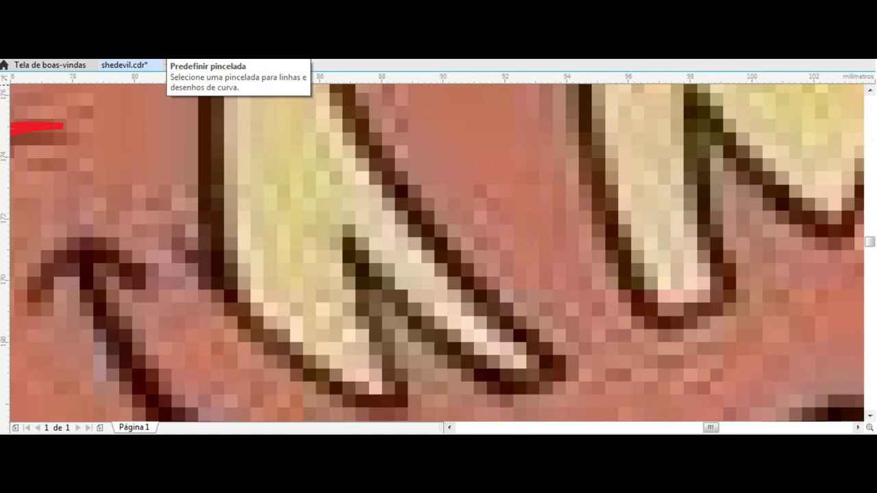
left_click_drag(33, 300, 126, 274)
key("ctrl+z")
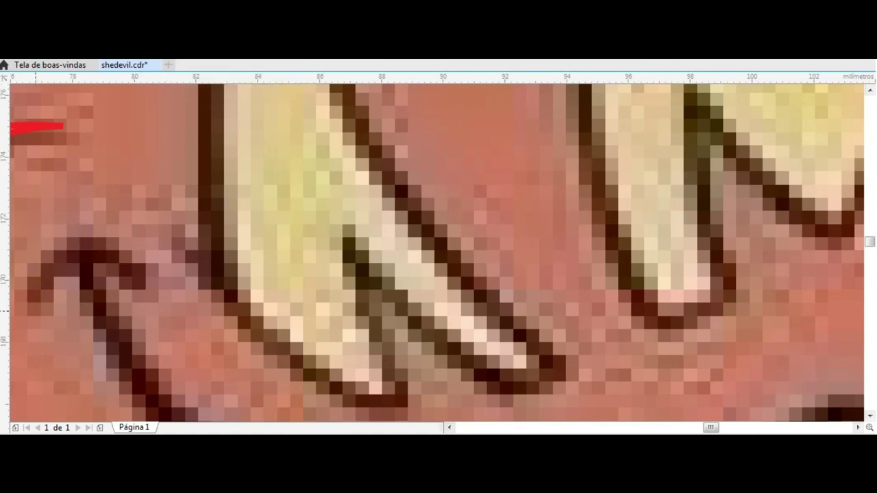
left_click_drag(34, 310, 137, 269)
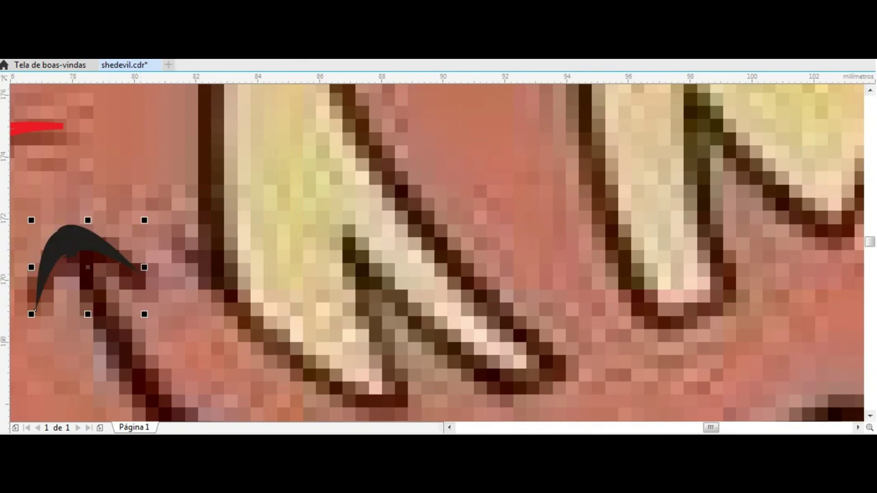
key("Down")
key("Down")
key("Down")
key("Down")
key("Down")
key("Down")
key("Down")
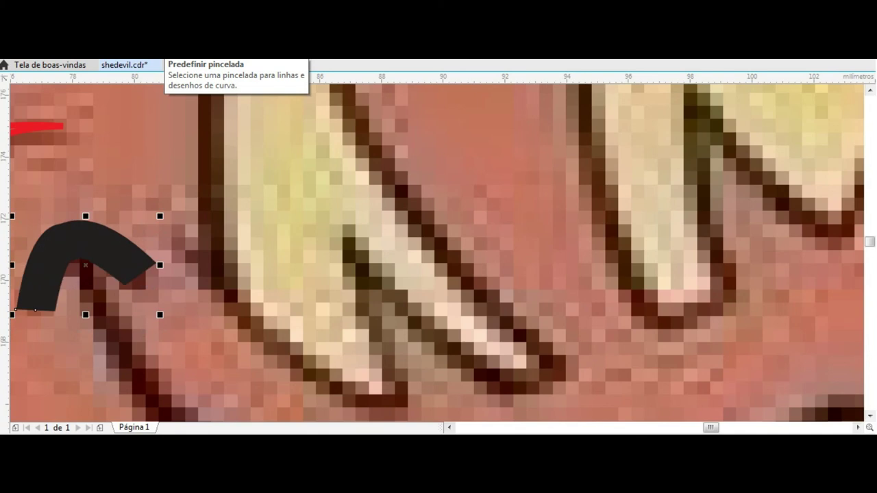
key("Down")
key("Down")
key("Down")
key("Down")
key("Down")
key("Down")
key("Down")
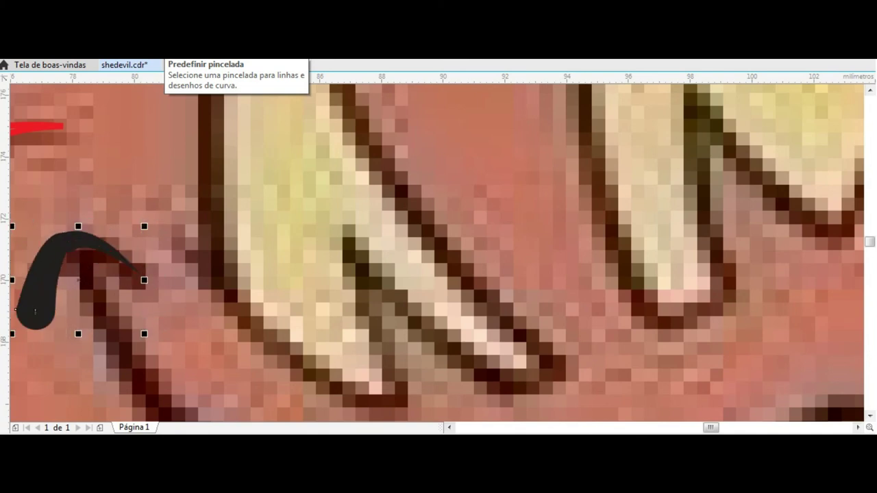
key("Down")
key("Down")
key("Down")
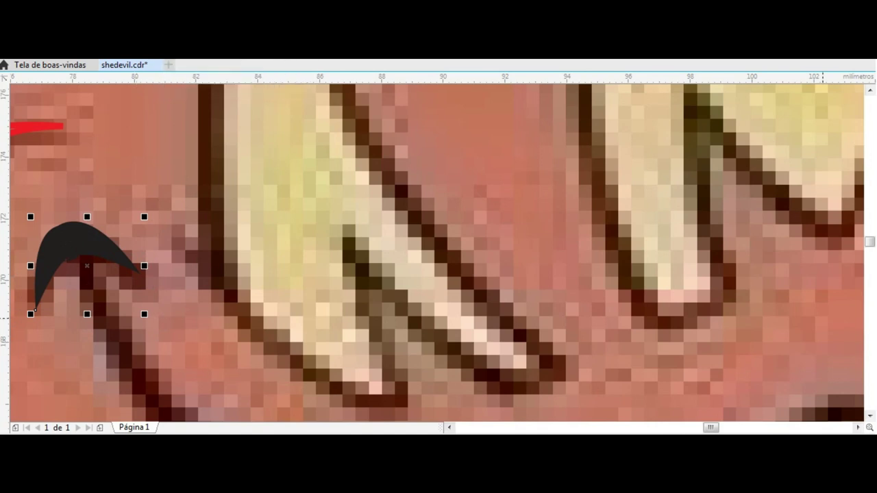
right_click(872, 305)
key("Escape")
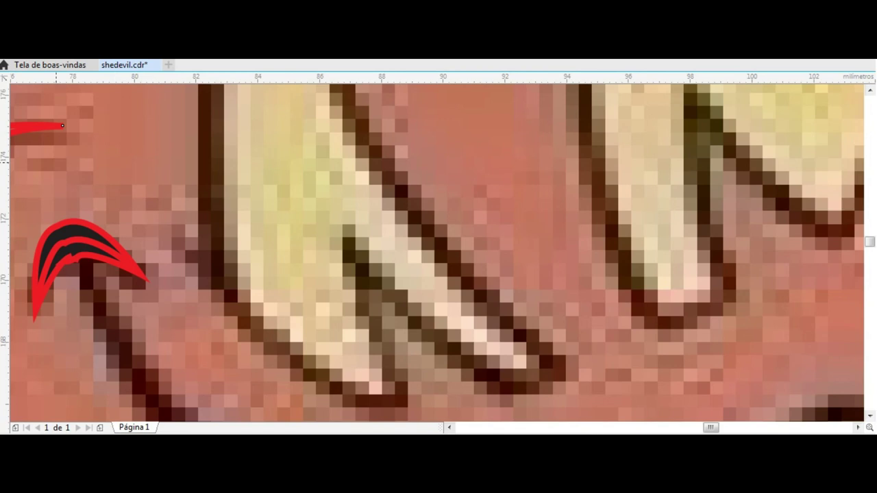
Smooth the hook's inner curve by deleting a node and lowering its top.
scroll(95, 191, "down", 3)
left_click(94, 207)
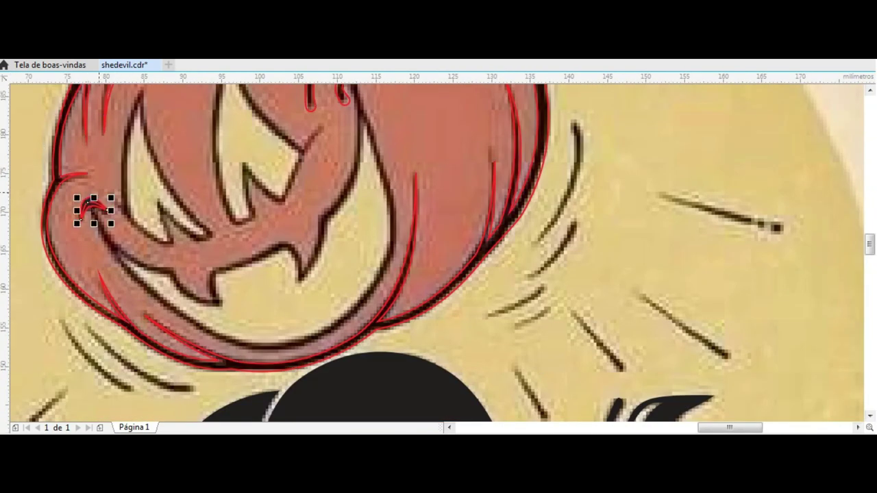
scroll(97, 193, "up", 3)
double_click(57, 249)
key("Delete")
left_click_drag(48, 217, 54, 225)
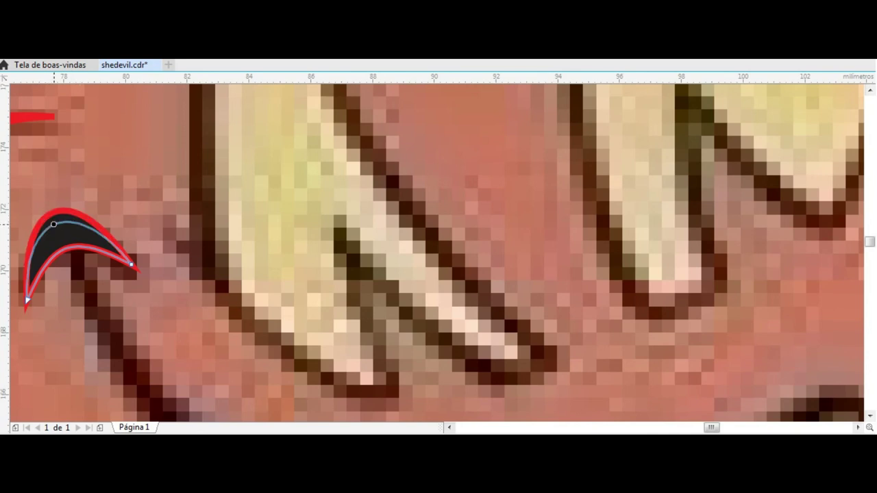
key("space")
scroll(252, 273, "down", 3)
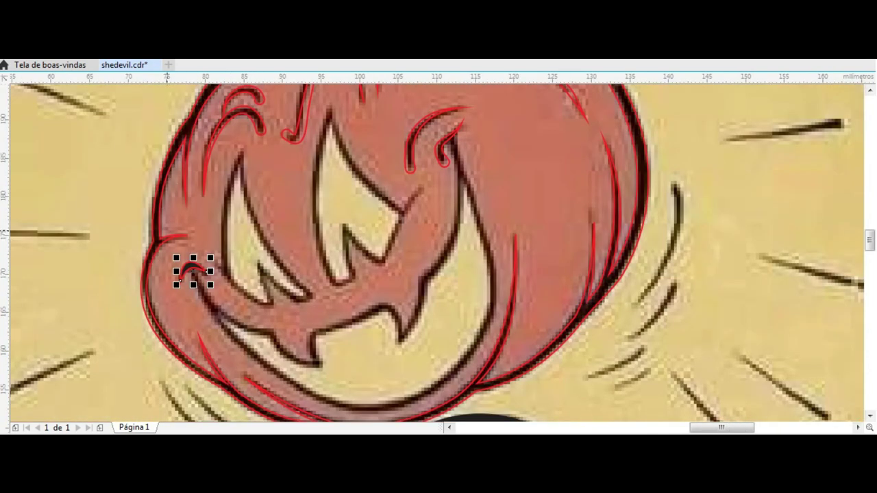
scroll(144, 208, "up", 3)
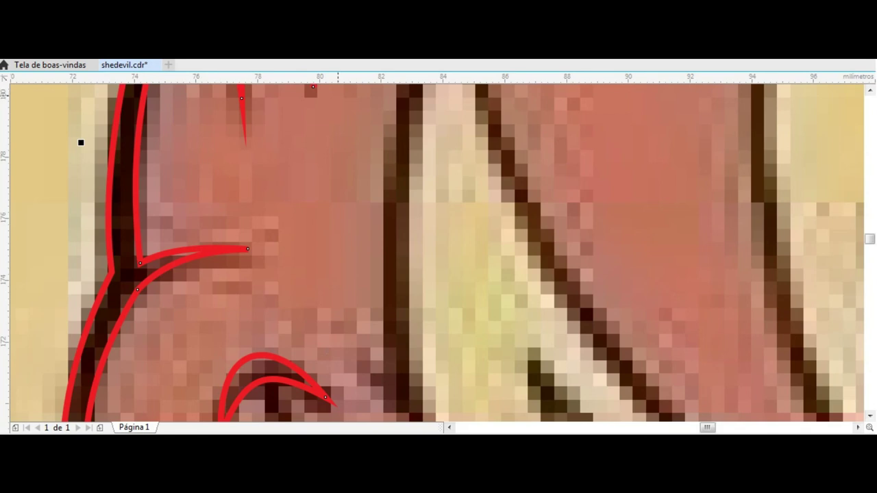
scroll(402, 233, "down", 3)
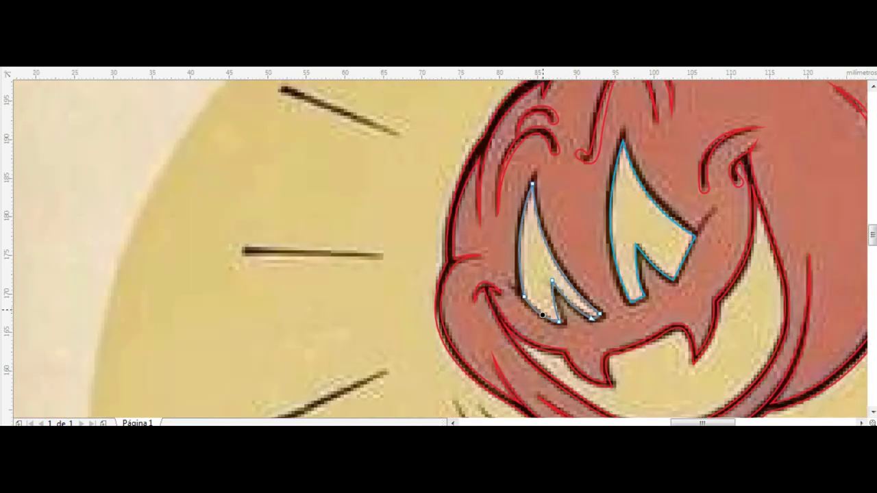
Inspect the teeth outline's nodes with the Shape tool.
left_click_drag(515, 231, 526, 231)
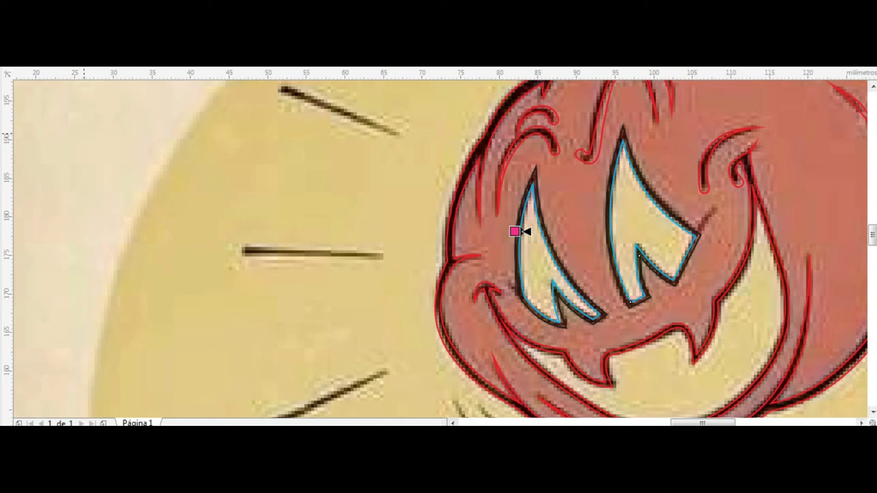
key("F10")
scroll(692, 236, "up", 5)
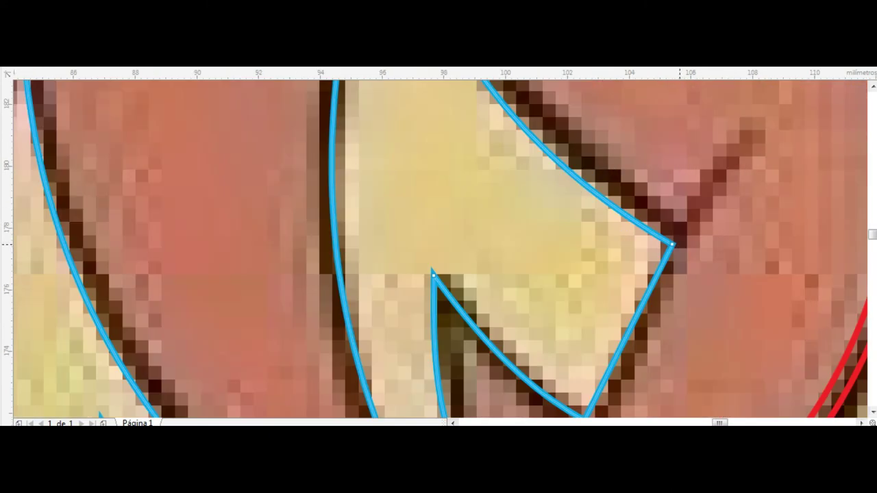
scroll(629, 312, "down", 4)
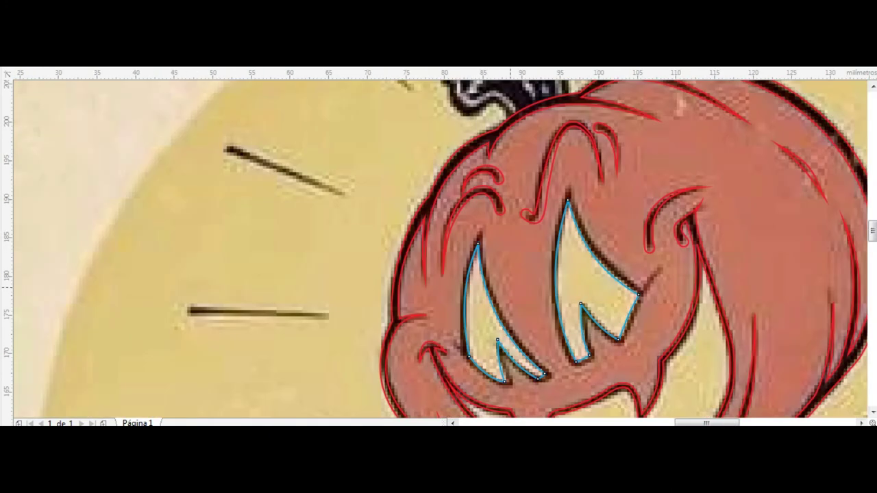
key("space")
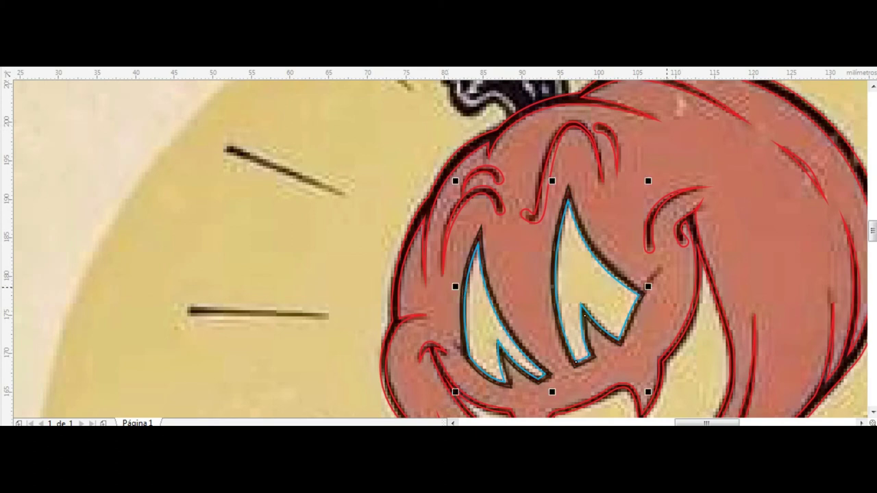
scroll(667, 284, "up", 3)
Draw a triangular spike at the tooth corner and thin it into a curve.
left_click_drag(658, 250, 602, 331)
key("ctrl+z")
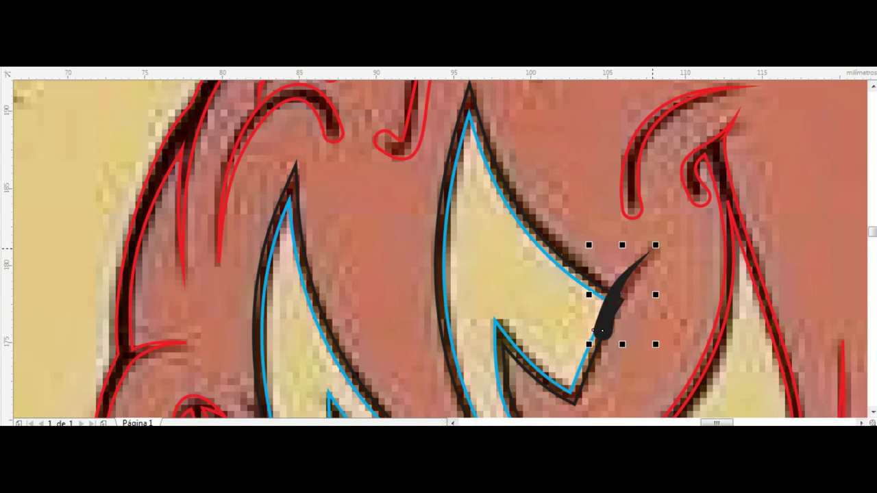
key("ctrl+z")
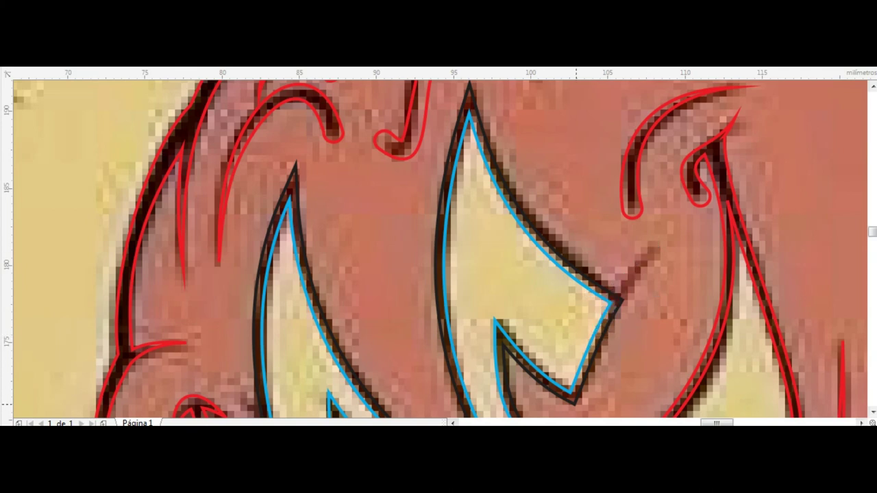
left_click_drag(651, 250, 576, 404)
key("ctrl+z")
left_click_drag(661, 245, 598, 346)
key("F10")
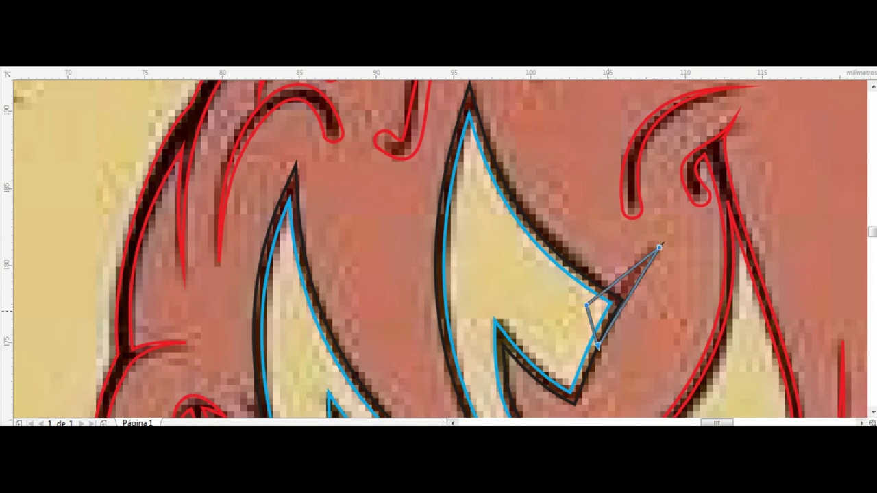
scroll(651, 284, "up", 2)
left_click_drag(526, 331, 538, 376)
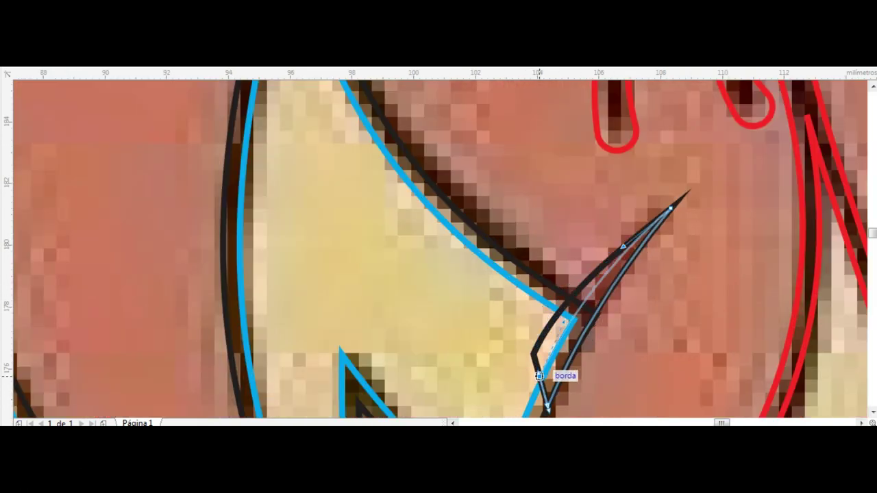
key("space")
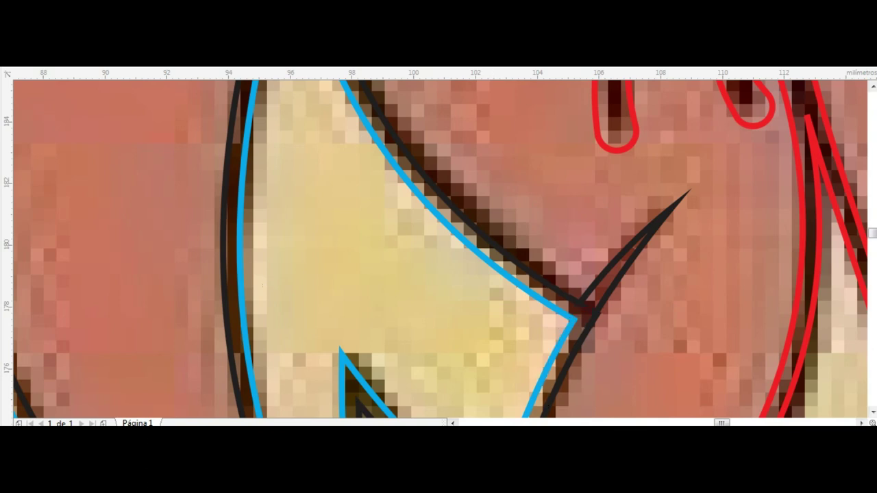
Add a thin spike along the lower tooth outline and combine it with the red traces.
scroll(438, 247, "down", 3)
scroll(438, 247, "up", 3)
left_click_drag(401, 314, 289, 193)
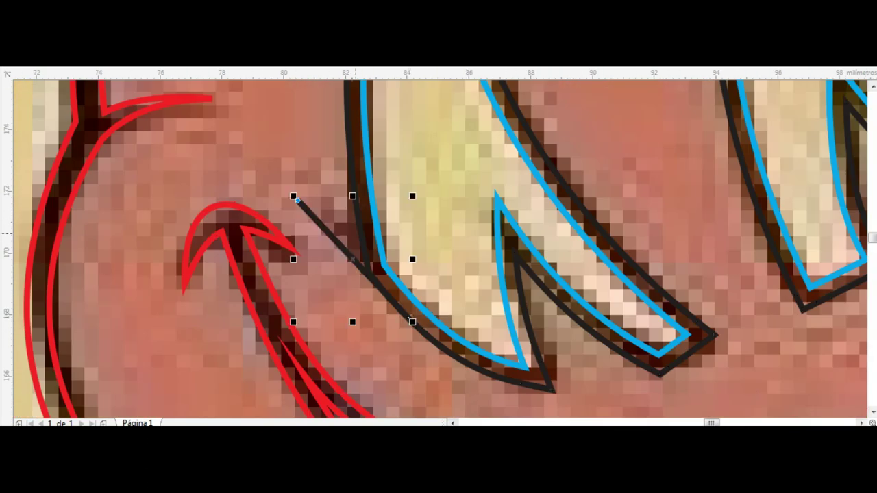
key("F10")
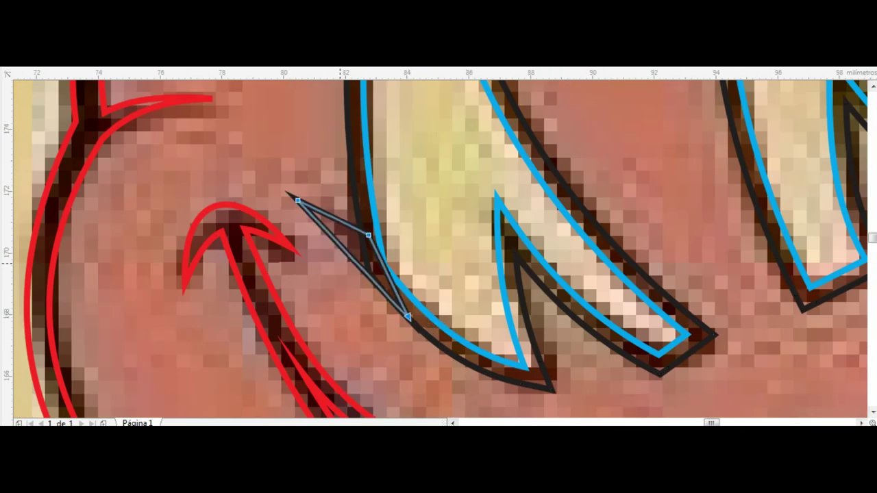
left_click_drag(296, 203, 323, 211)
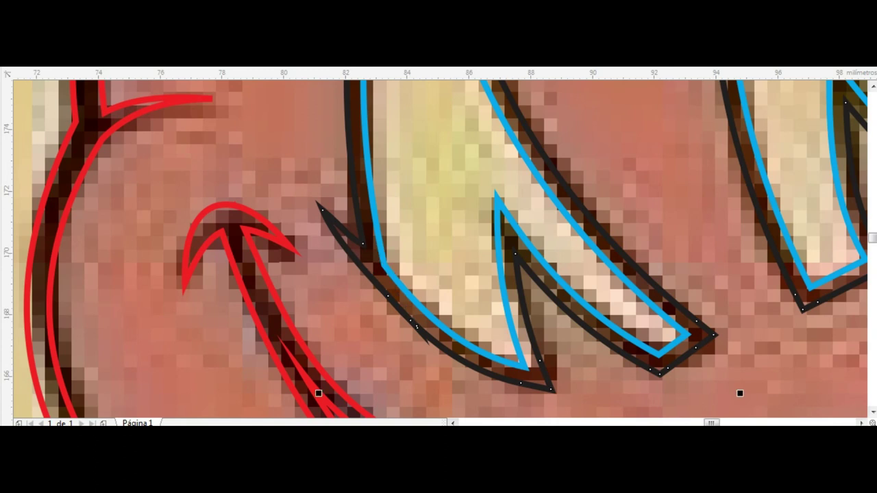
left_click(418, 329)
left_click(281, 241, "shift")
key("ctrl+l")
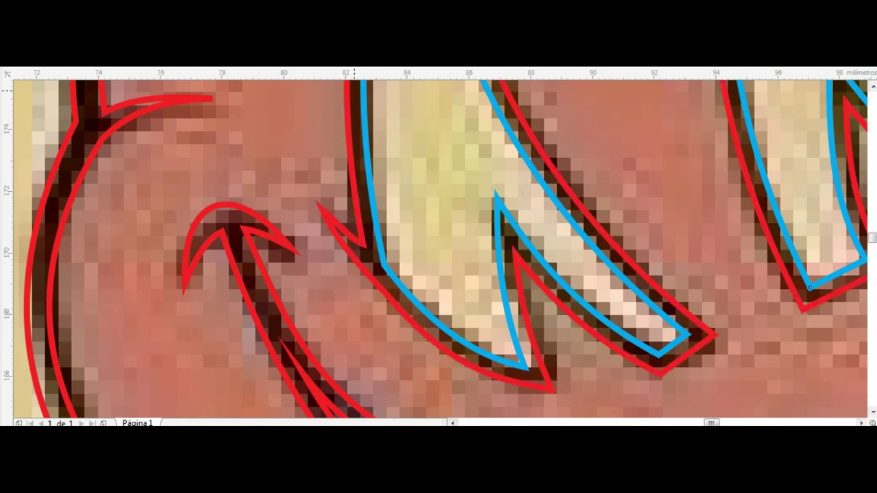
Try a yellow fill on the pumpkin trace, then undo it.
scroll(298, 318, "down", 2)
scroll(297, 318, "down", 2)
scroll(297, 318, "down", 1)
left_click(873, 411)
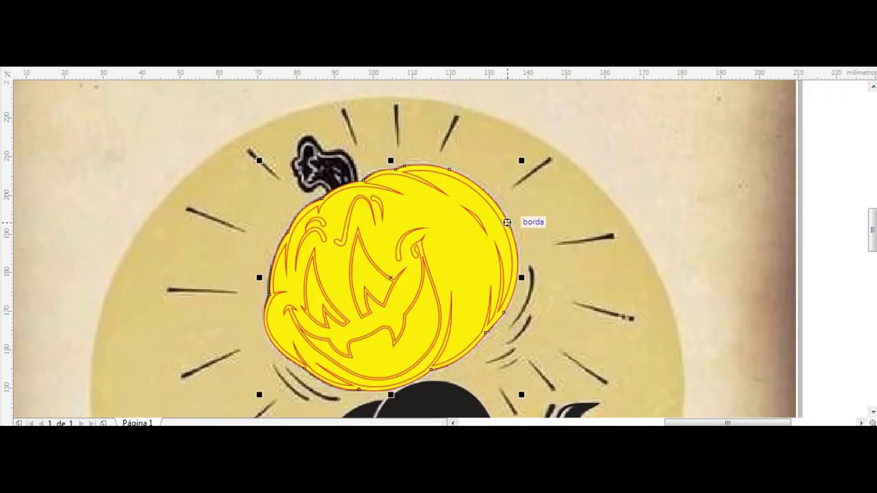
scroll(507, 221, "up", 3)
key("ctrl+z")
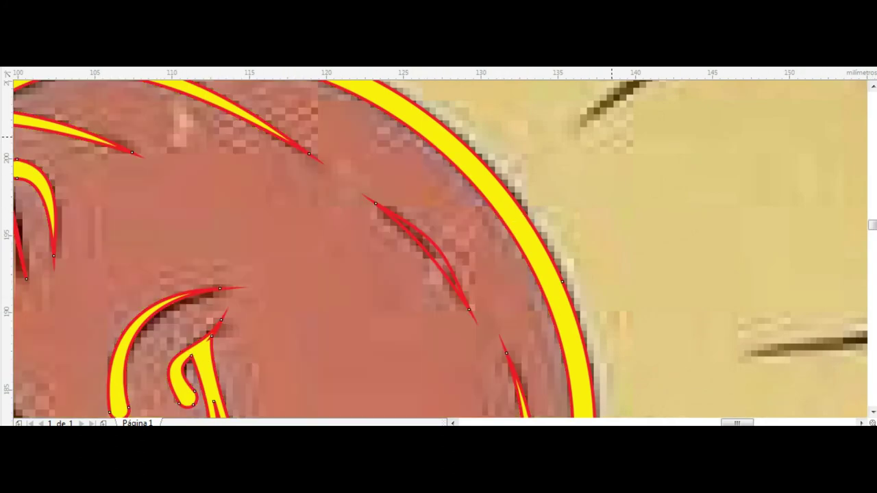
scroll(438, 251, "down", 3)
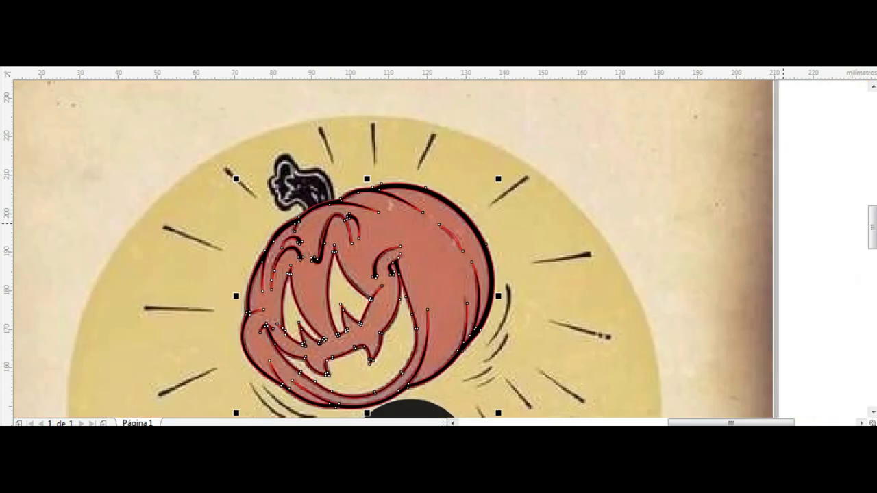
Reposition the red stroke's tip node and zoom in on the pumpkin's stem.
scroll(468, 237, "up", 3)
scroll(430, 241, "up", 2)
scroll(430, 241, "up", 1)
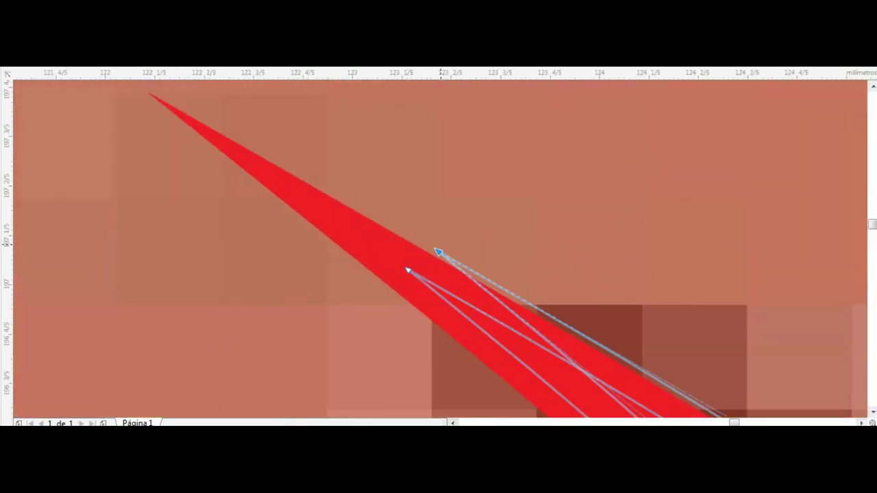
scroll(407, 267, "down", 1)
scroll(611, 365, "down", 1)
scroll(611, 365, "up", 1)
left_click_drag(611, 365, 568, 372)
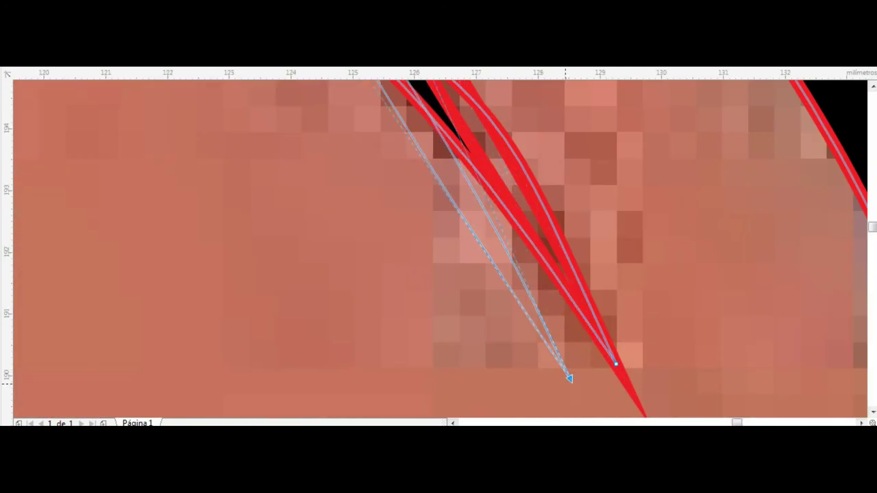
scroll(568, 372, "down", 2)
scroll(481, 98, "down", 2)
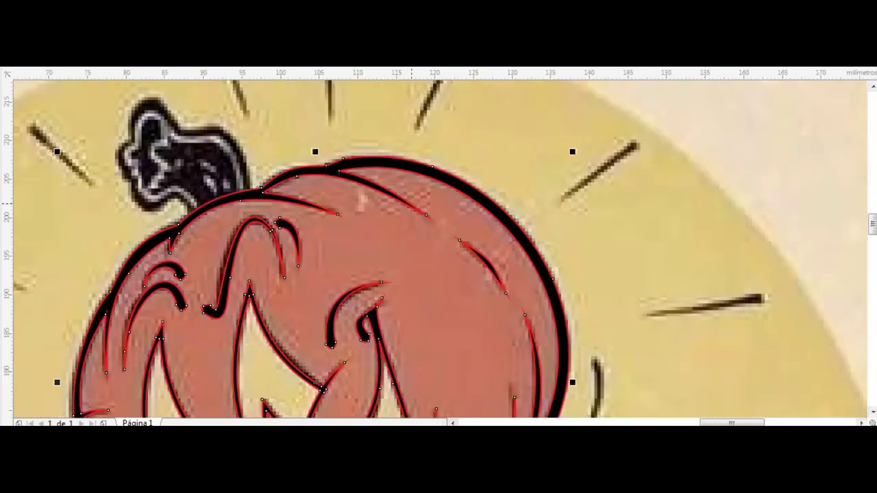
scroll(481, 98, "up", 2)
scroll(480, 98, "down", 1)
scroll(481, 97, "down", 1)
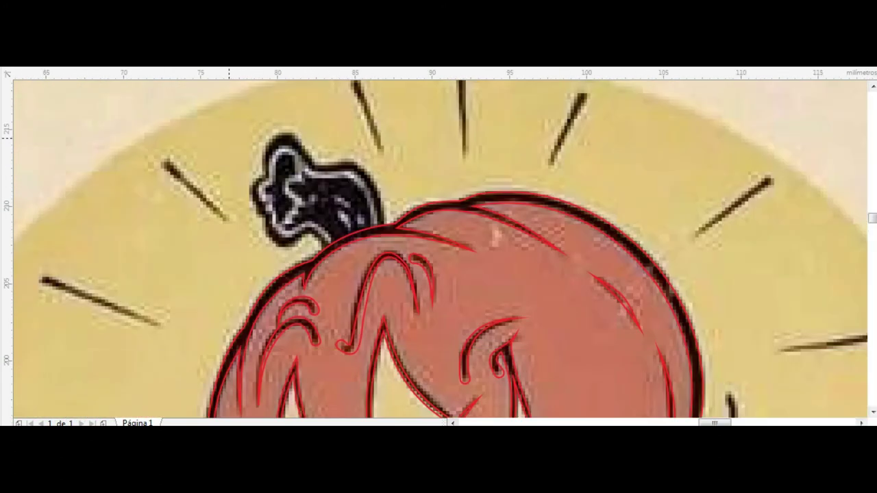
scroll(656, 234, "up", 2)
Draw a closed freehand outline around the stem and bend its top and left edges to fit.
left_click_drag(426, 346, 362, 183)
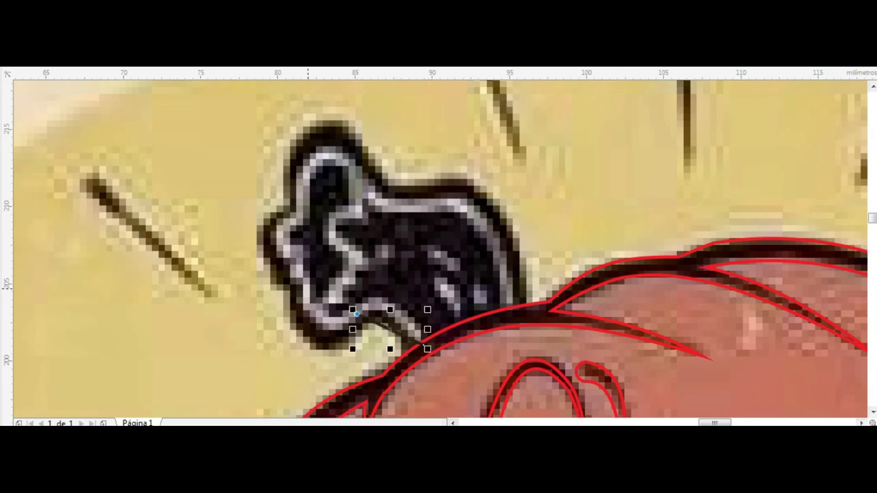
left_click(511, 308)
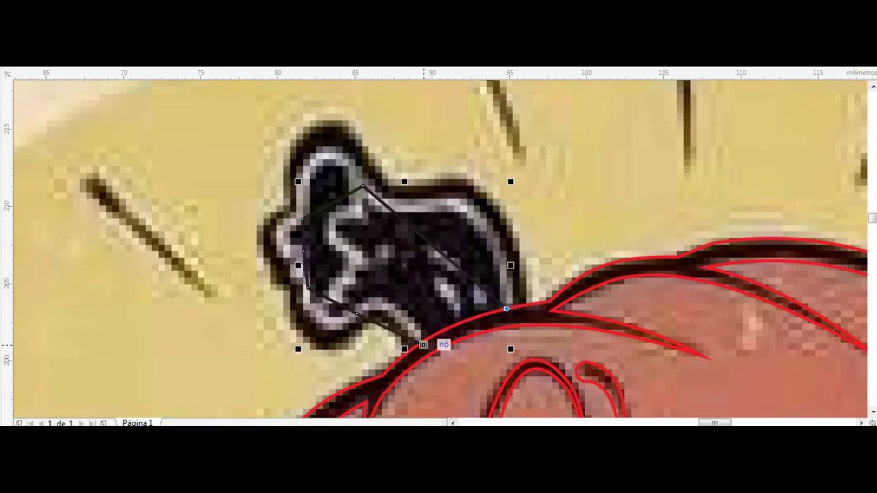
left_click(424, 345)
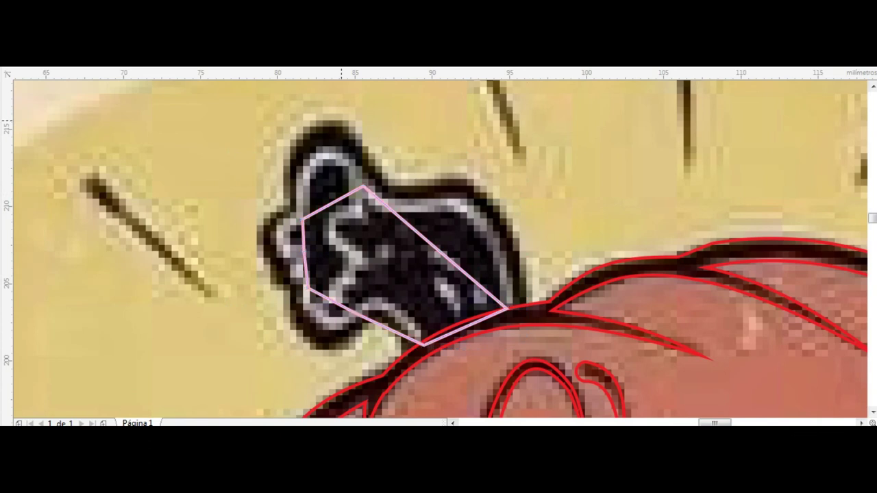
mouse_move(439, 250)
left_mouse_down()
mouse_move(476, 217)
mouse_move(456, 202)
left_mouse_up()
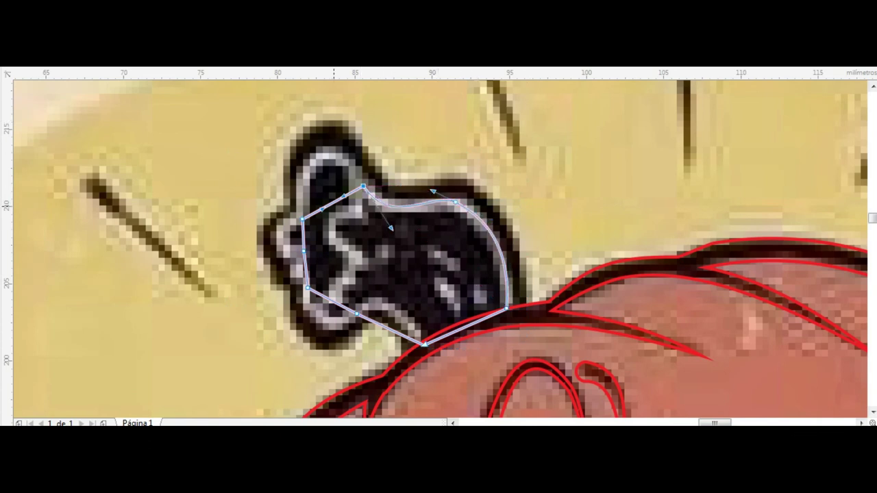
left_click_drag(332, 202, 322, 150)
left_click_drag(274, 237, 276, 233)
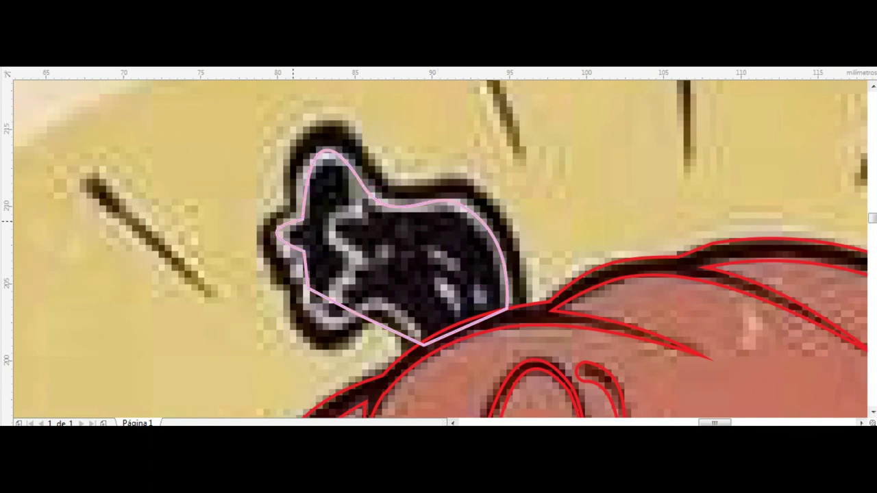
left_click_drag(294, 271, 293, 271)
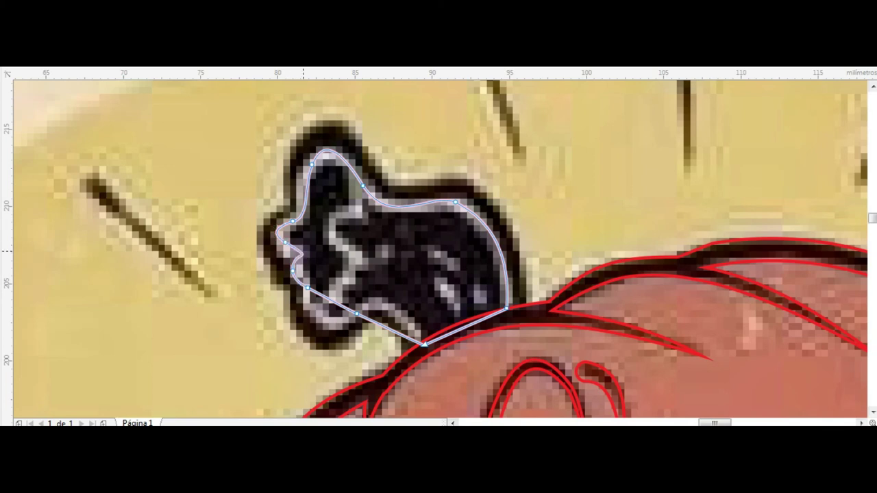
Shape the stem outline's lower edge and notch, then colour the outline pink.
left_click_drag(330, 300, 330, 317)
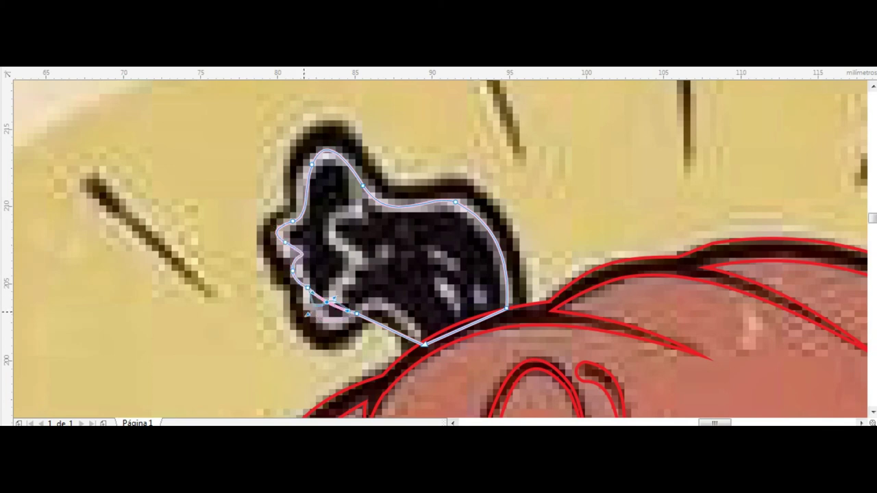
left_click_drag(329, 317, 302, 308)
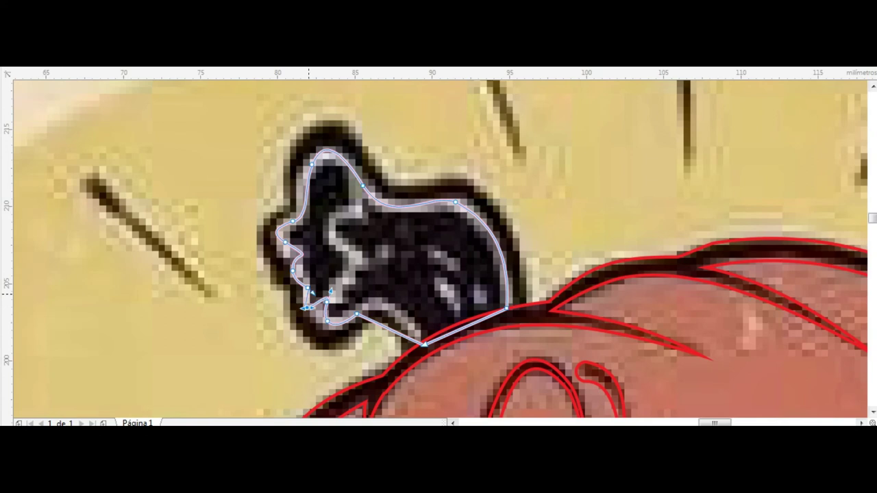
left_click_drag(387, 328, 386, 305)
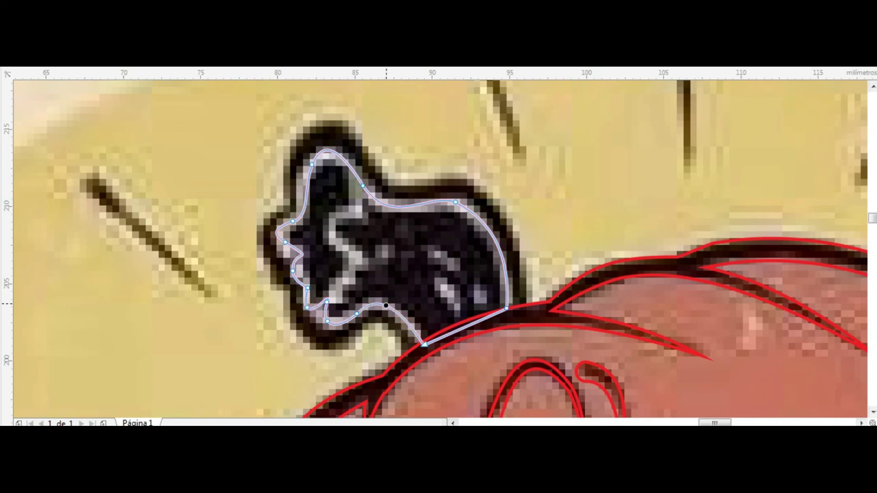
key("Escape")
left_click_drag(282, 248, 267, 248)
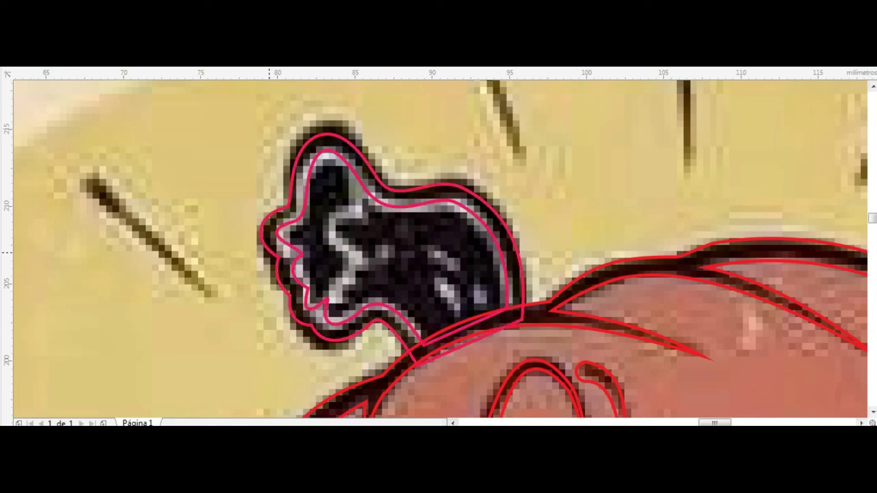
scroll(265, 303, "up", 3)
Reshape the outer stem outline's left bulge and lower nodes where it meets the pumpkin.
mouse_move(312, 172)
left_mouse_down()
mouse_move(294, 168)
mouse_move(282, 178)
left_mouse_up()
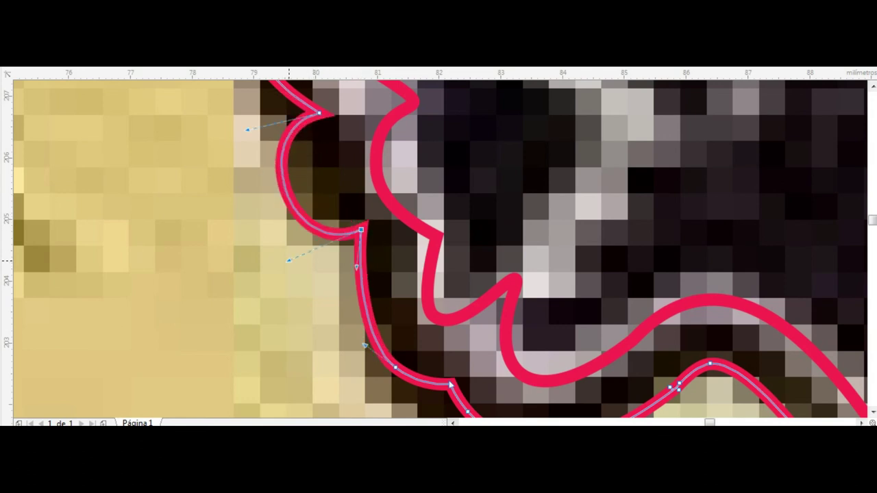
scroll(450, 386, "down", 2)
left_click(386, 296)
left_click_drag(387, 296, 433, 407)
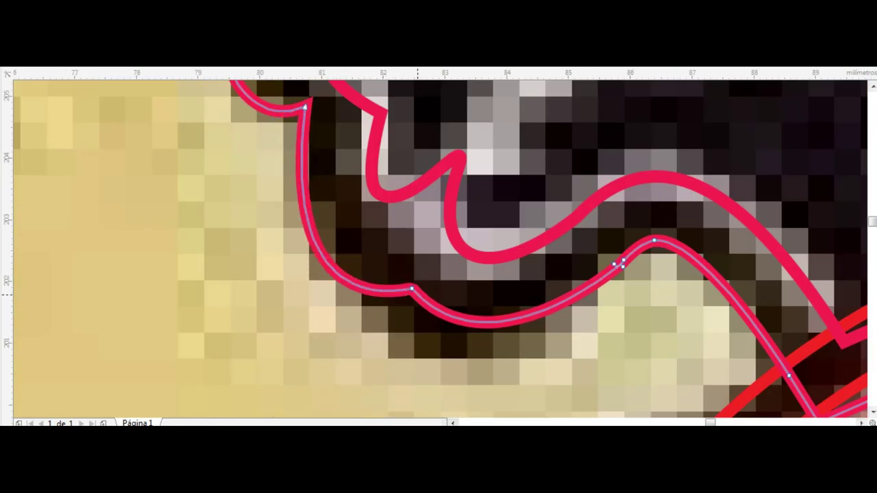
scroll(433, 407, "down", 3)
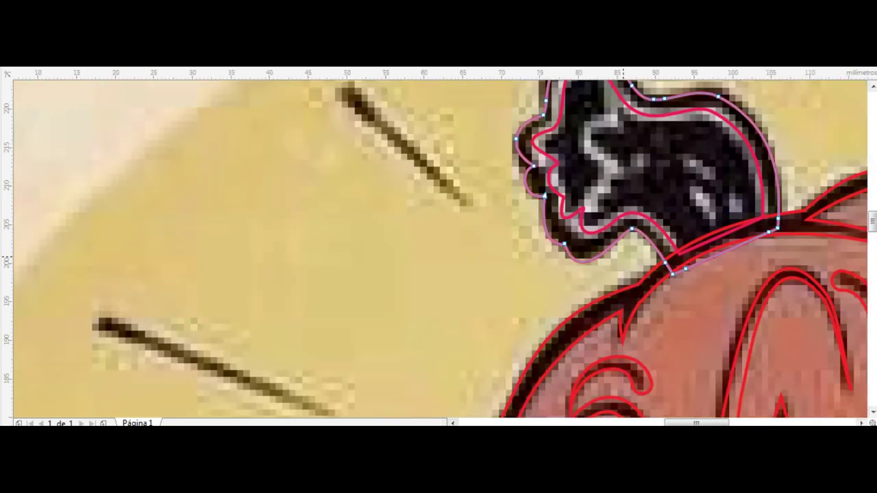
scroll(439, 246, "up", 2)
left_click(518, 176)
left_click_drag(450, 288, 444, 286)
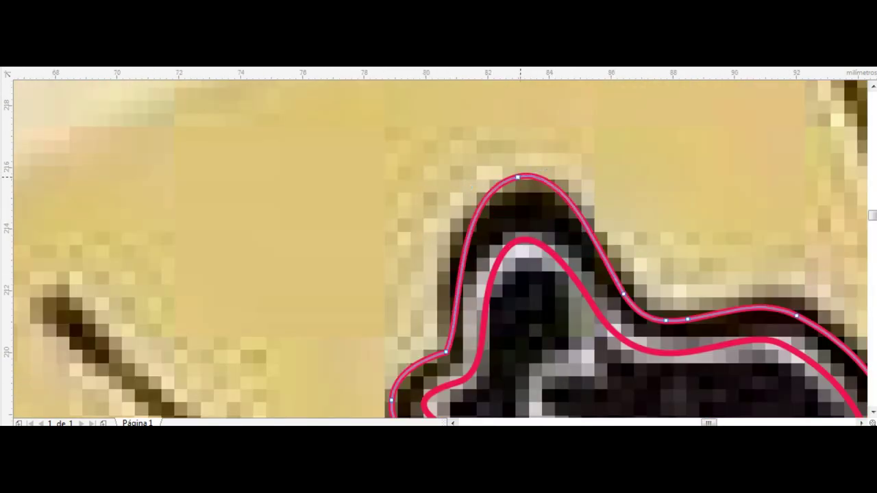
left_click(687, 319)
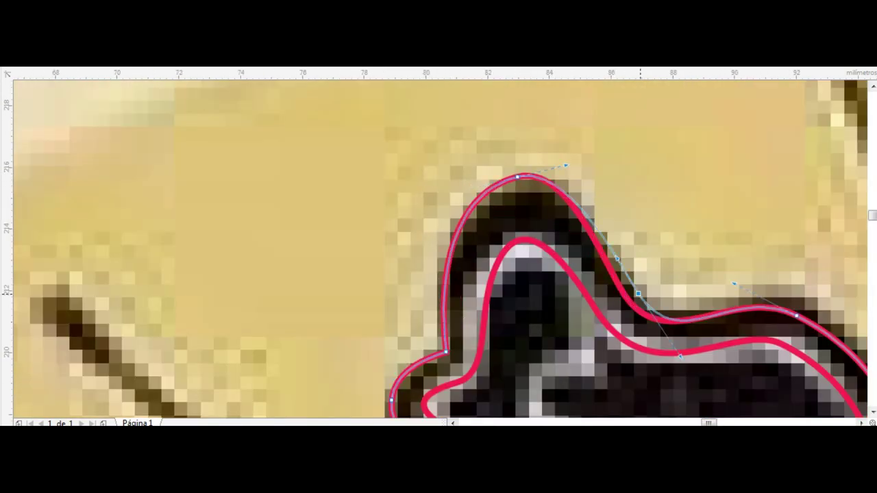
scroll(370, 274, "down", 3)
key("space")
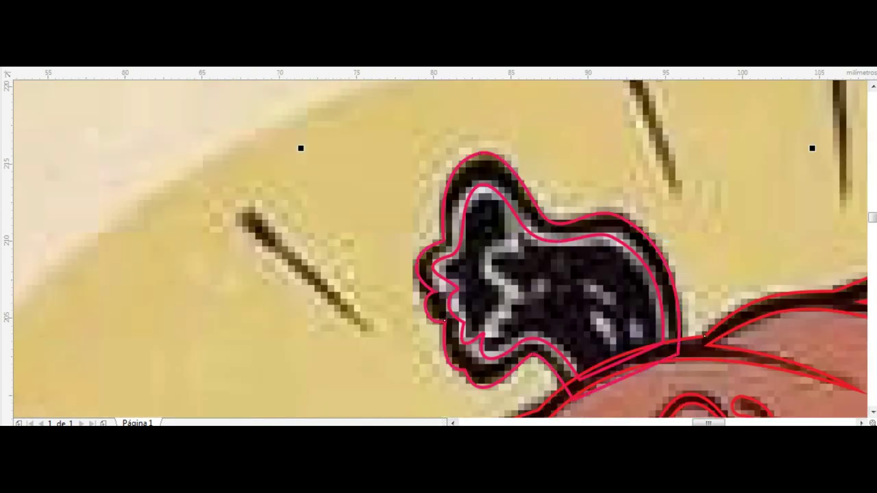
Straighten the outer outline's lower segment near the pumpkin.
key("space")
scroll(649, 378, "up", 3)
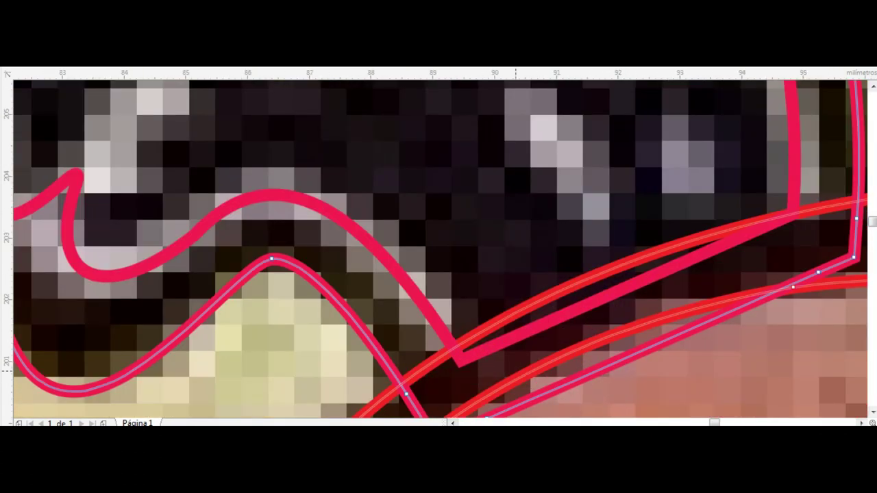
scroll(649, 379, "up", 2)
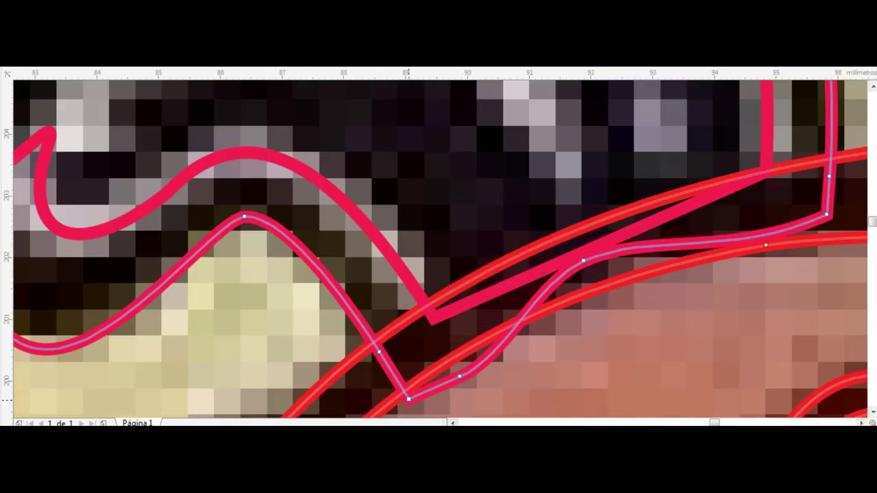
left_click_drag(404, 401, 460, 325)
key("Escape")
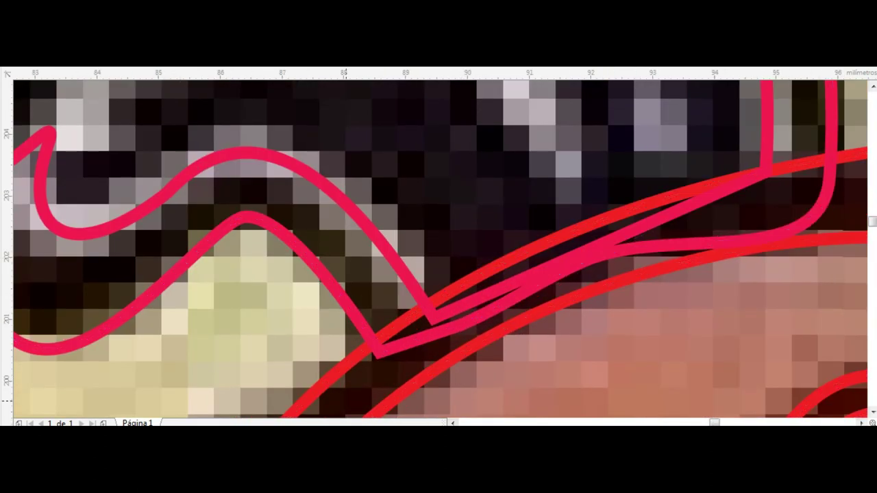
key("ctrl+z")
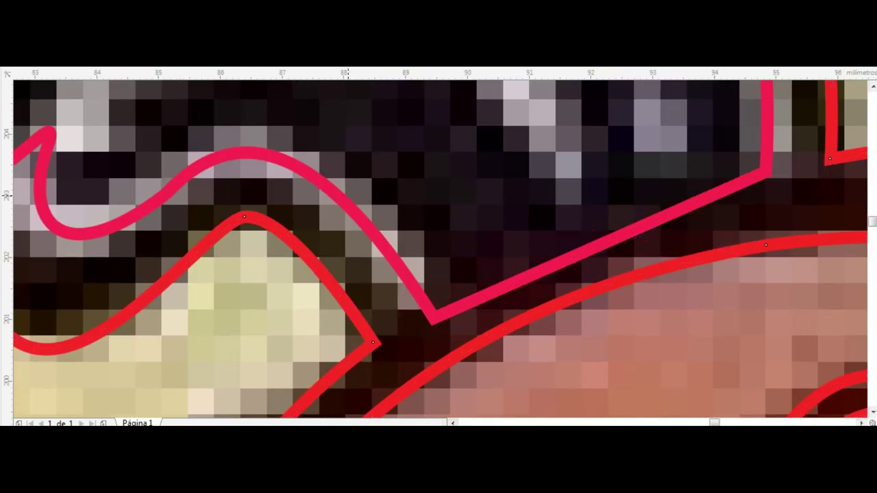
key("ctrl+shift+z")
Add a dark grey contour inside the stem's inner pink outline.
left_click(403, 269)
scroll(426, 322, "down", 3)
scroll(426, 322, "up", 1)
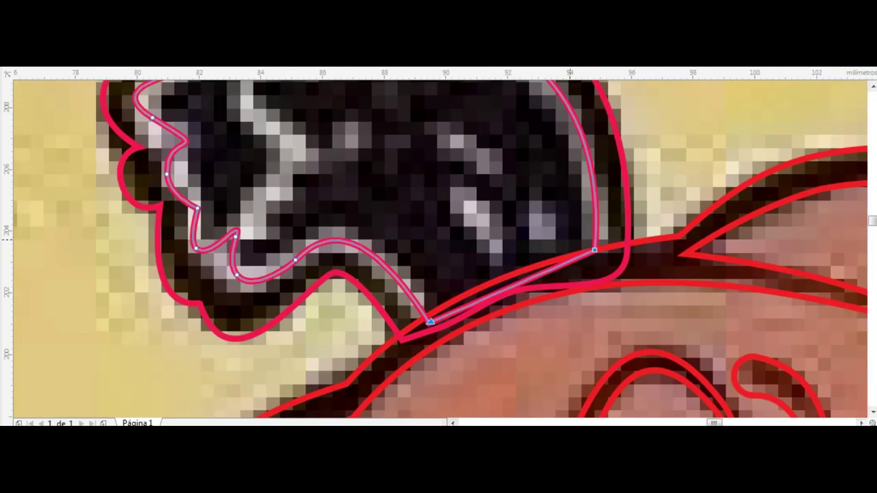
scroll(428, 321, "up", 4)
scroll(428, 322, "down", 4)
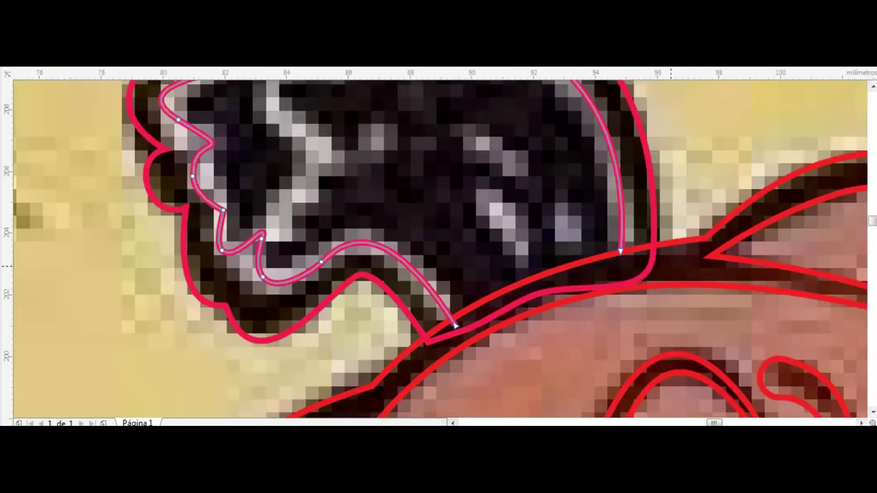
scroll(445, 332, "up", 1)
scroll(449, 334, "down", 1)
mouse_move(448, 334)
left_mouse_down()
mouse_move(139, 141)
mouse_move(447, 331)
mouse_move(430, 330)
left_mouse_up()
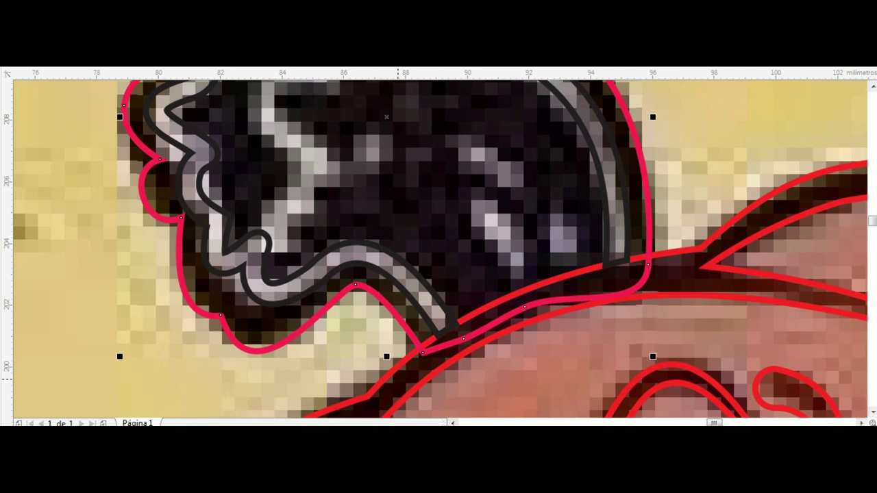
Draw a zigzag line along the white streak inside the pumpkin stem.
scroll(411, 206, "down", 2)
scroll(385, 147, "up", 2)
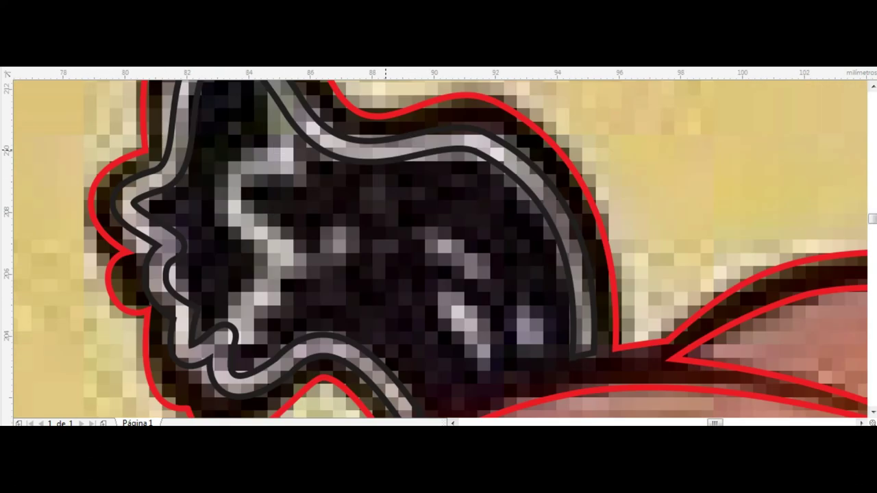
left_click(177, 268)
left_click(224, 337)
left_click(344, 241)
left_click(251, 229)
left_click(313, 130)
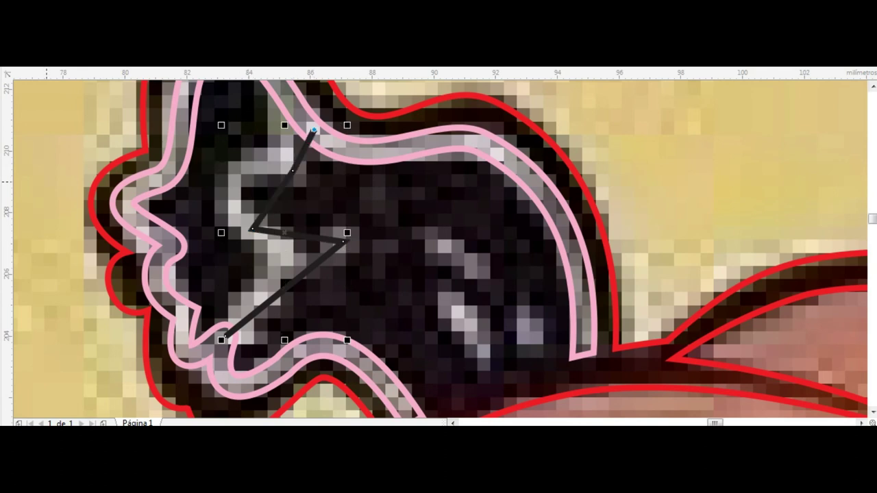
Bend the zigzag's segments into a smooth streak curve with a rounded hook.
key("F10")
left_click_drag(285, 289, 252, 287)
left_click_drag(298, 235, 287, 256)
left_click_drag(272, 200, 224, 180)
left_click_drag(304, 150, 283, 140)
left_click_drag(227, 185, 233, 167)
mouse_move(250, 229)
left_mouse_down()
mouse_move(226, 233)
mouse_move(241, 234)
left_mouse_up()
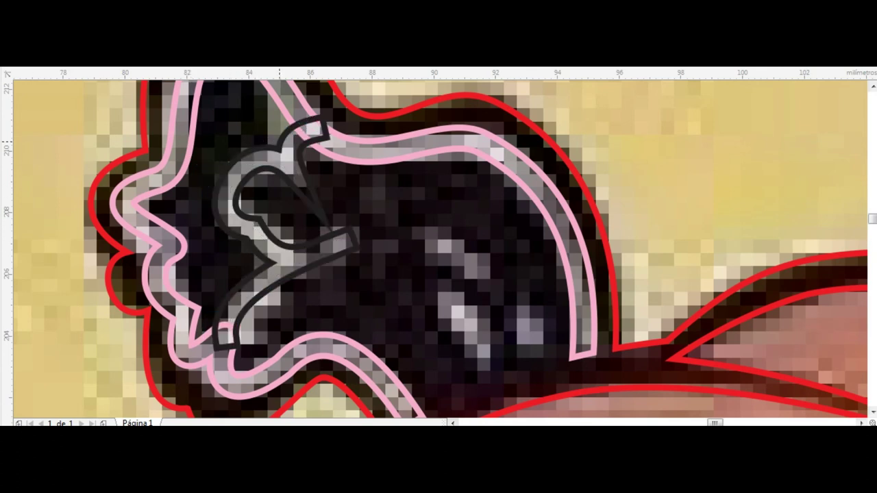
Delete the curl's sharp inner tip node and reselect the dark stem shape.
scroll(234, 340, "up", 3)
scroll(235, 341, "down", 1)
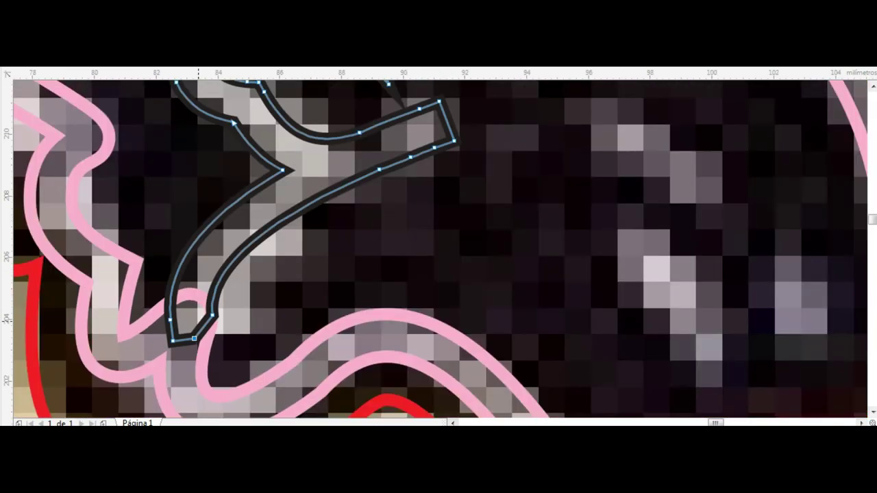
scroll(234, 341, "down", 3)
scroll(354, 224, "up", 3)
left_click_drag(322, 128, 391, 304)
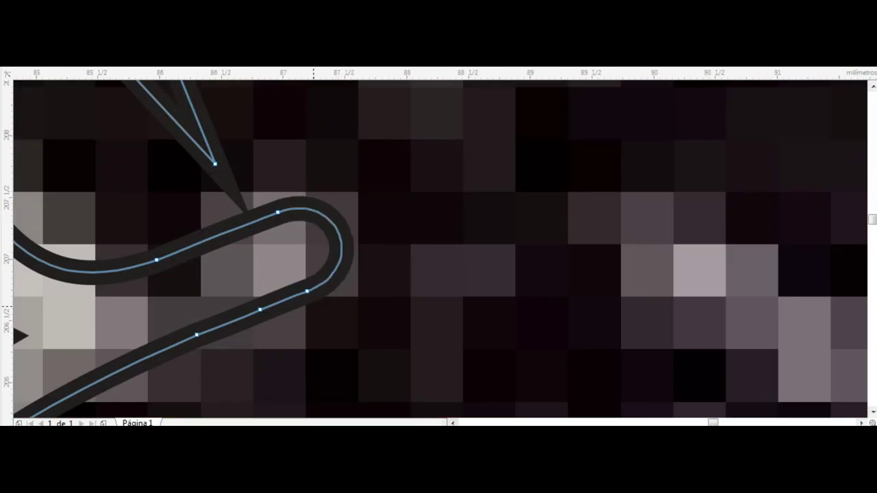
scroll(342, 275, "down", 3)
scroll(289, 272, "up", 2)
key("Delete")
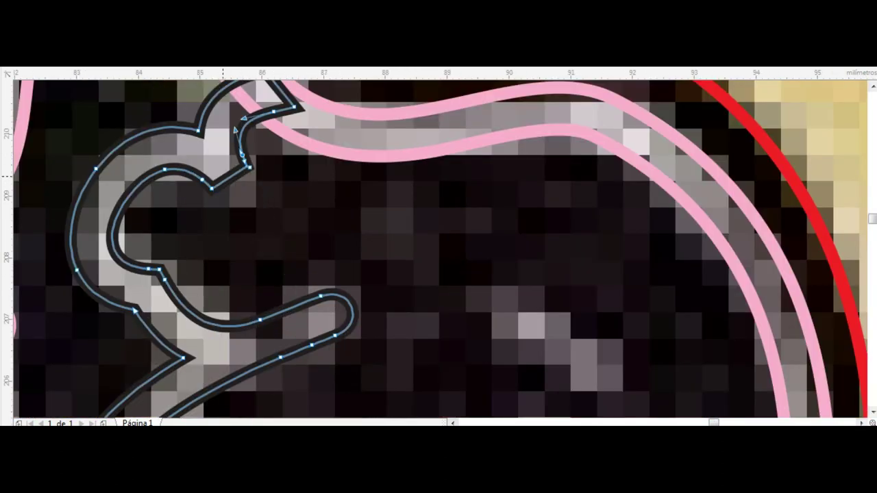
key("Escape")
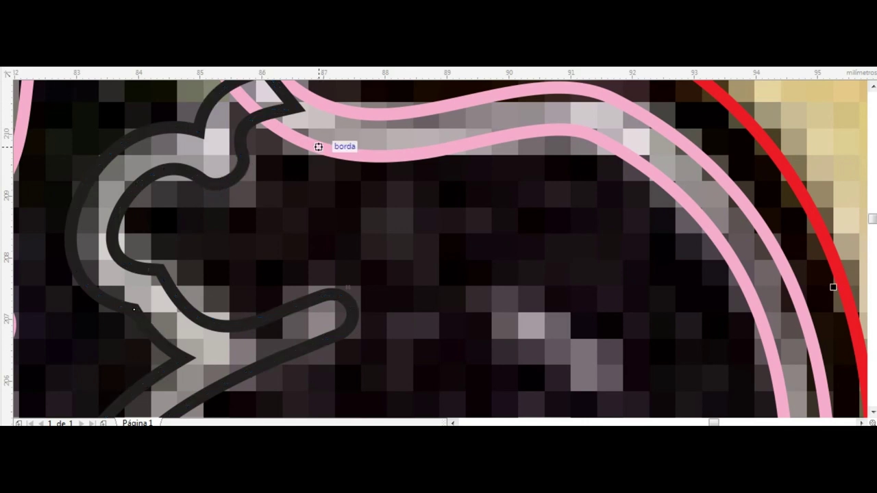
scroll(348, 287, "down", 3)
left_click(363, 244)
scroll(440, 296, "up", 3)
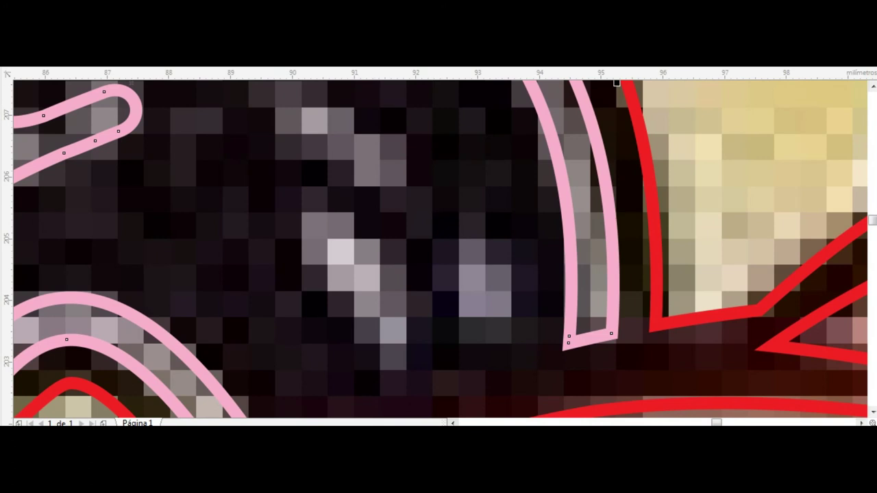
Draw three tapered brush marks in the stem with dark fill and red outline.
left_click_drag(370, 312, 400, 345)
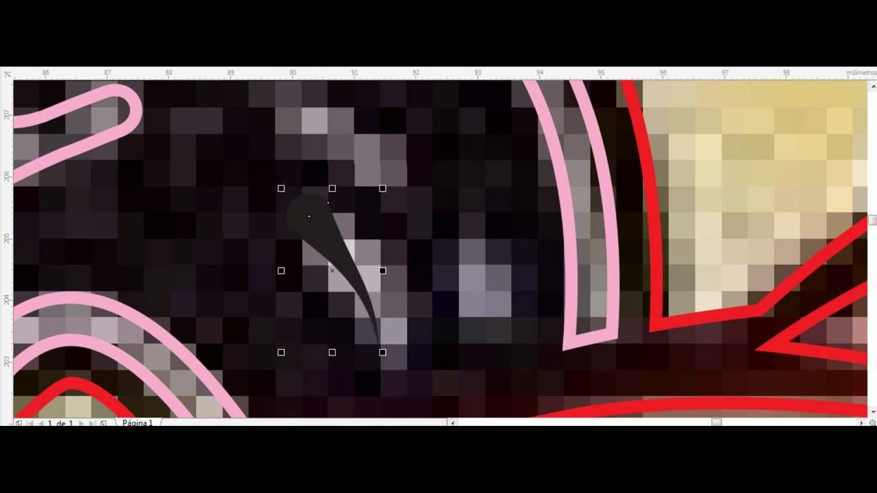
left_click_drag(296, 101, 409, 180)
left_click_drag(445, 223, 511, 335)
scroll(263, 205, "down", 3)
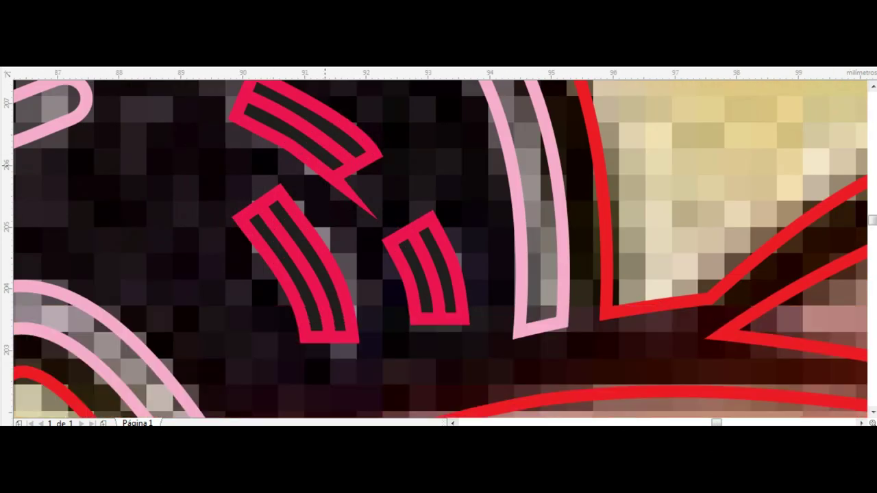
scroll(295, 192, "up", 3)
left_click(327, 143)
left_click(425, 274)
left_click(295, 267)
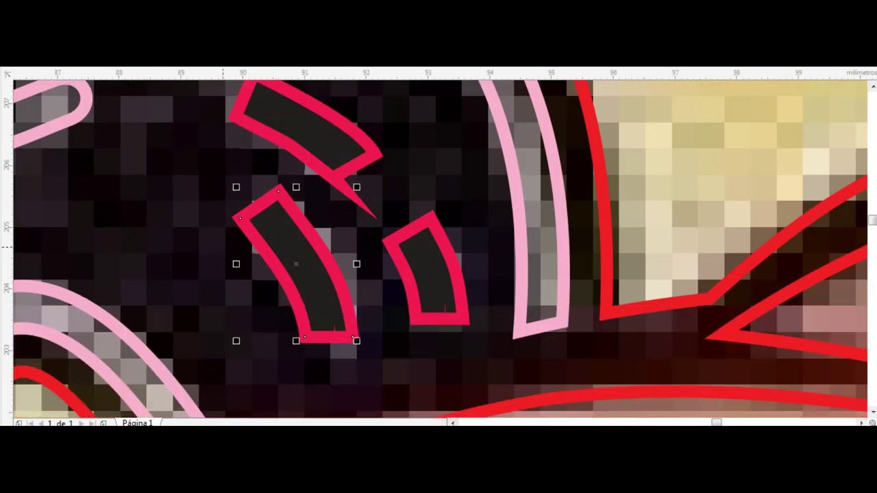
scroll(214, 188, "up", 1)
Remove the sharp spike from the top mark and show all three marks' nodes.
left_click(409, 134)
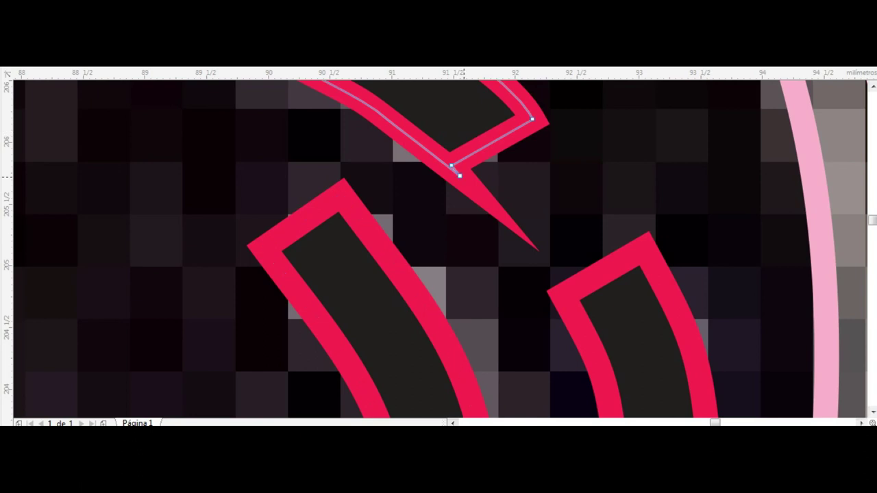
key("Delete")
left_click(576, 281)
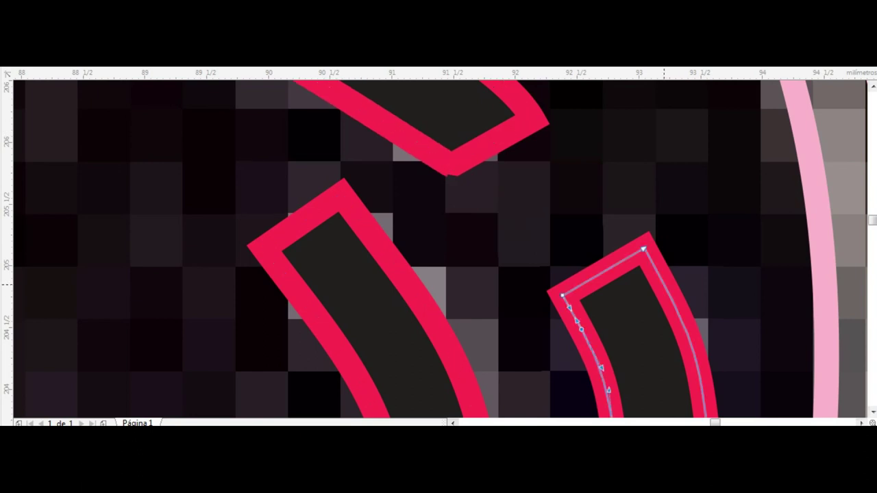
scroll(565, 216, "down", 2)
key("space")
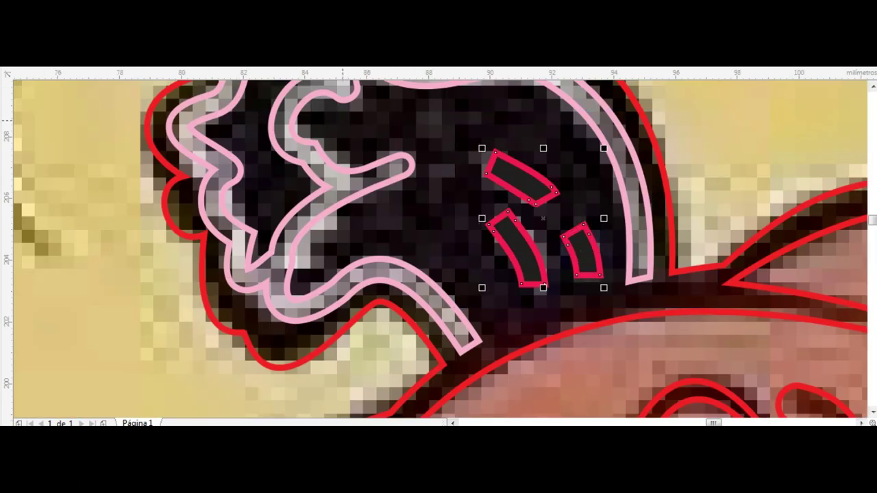
key("space")
scroll(485, 204, "up", 1)
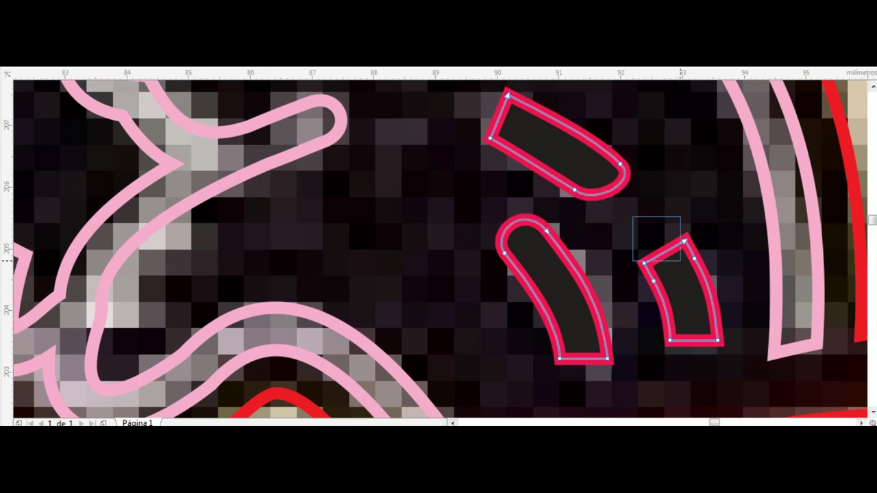
Delete the marks' top and bottom corner nodes so their ends are rounded.
left_click_drag(633, 217, 681, 261)
key("Delete")
left_click_drag(548, 349, 619, 372)
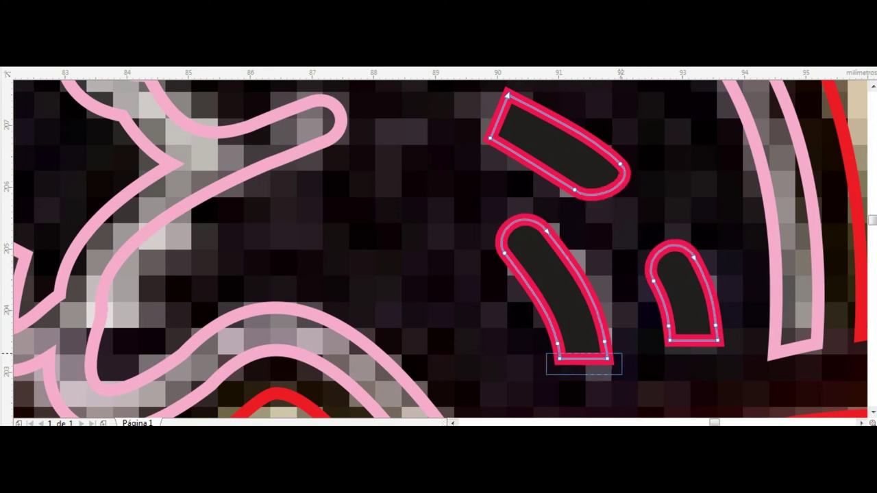
key("Delete")
left_click_drag(654, 326, 729, 356)
key("Delete")
left_click_drag(470, 87, 522, 144)
key("Delete")
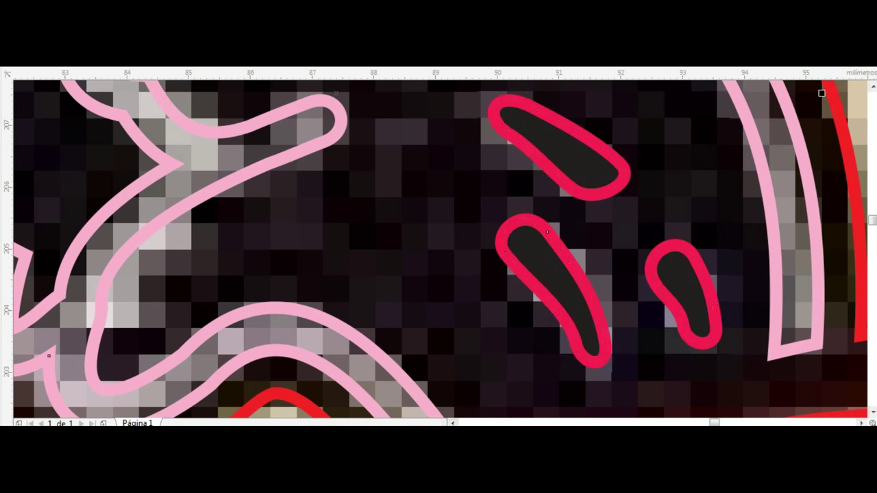
scroll(439, 247, "down", 2)
Trace the curved motion line right of the pumpkin, redrawing the misplaced first stroke.
scroll(452, 274, "up", 2)
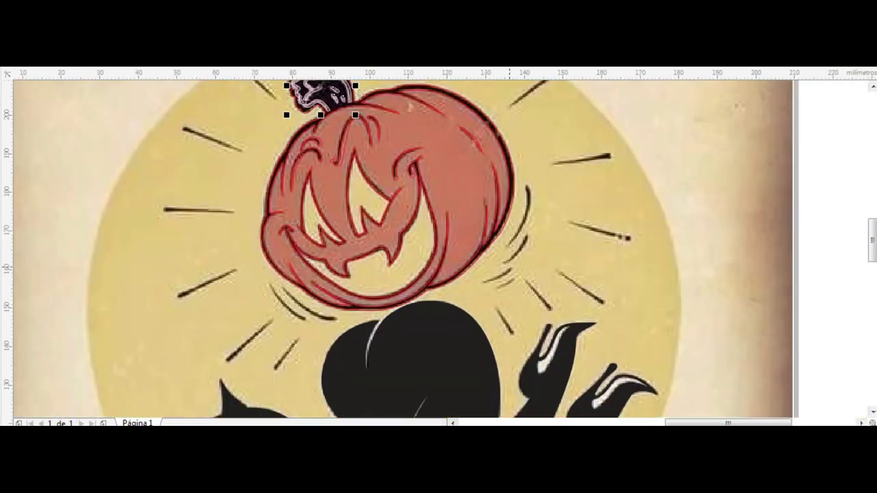
scroll(453, 274, "up", 2)
scroll(438, 247, "down", 3)
scroll(206, 261, "up", 2)
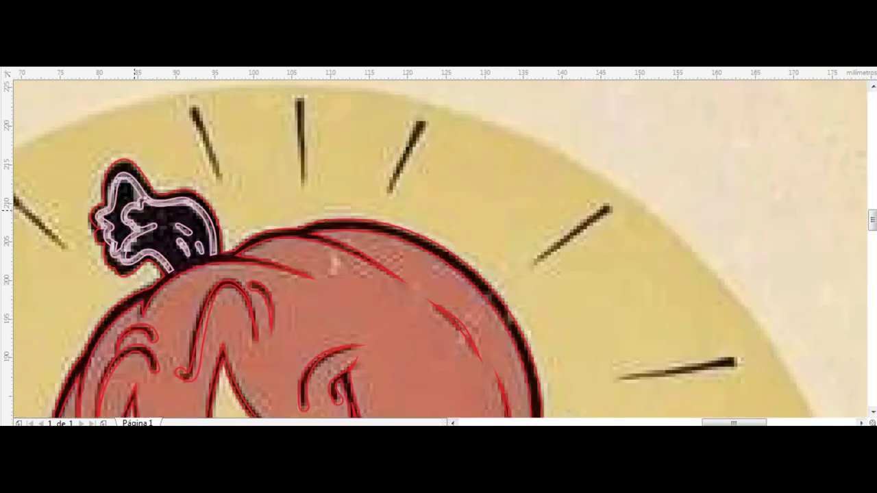
scroll(480, 247, "up", 2)
left_click_drag(265, 228, 226, 340)
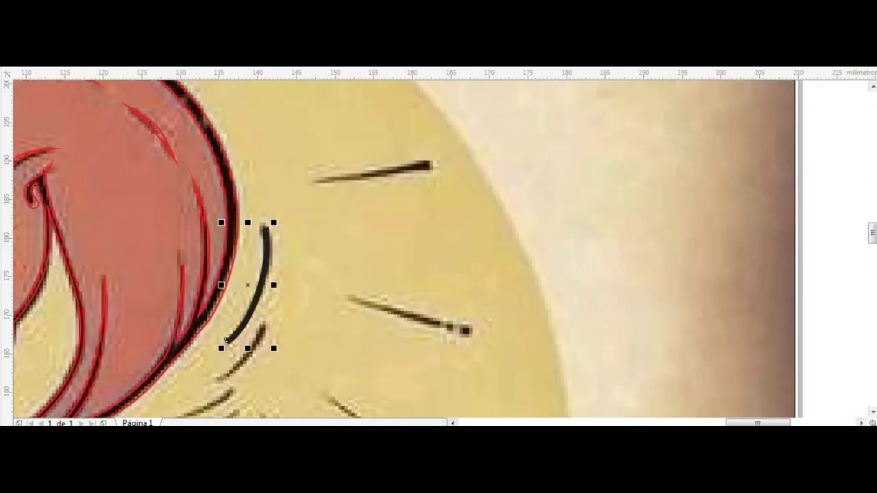
key("ctrl+z")
left_click_drag(266, 222, 213, 375)
Trace the motion lines at the pumpkin's lower left and select the new strokes.
scroll(233, 343, "down", 3)
left_click_drag(233, 235, 175, 265)
scroll(229, 235, "left", 5)
left_click_drag(295, 292, 189, 233)
scroll(206, 271, "down", 2)
left_click_drag(166, 108, 773, 297)
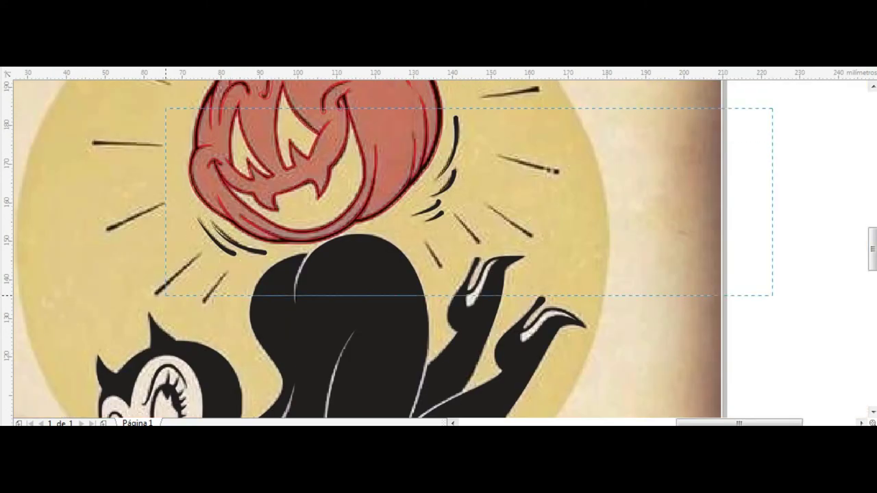
scroll(438, 178, "up", 5)
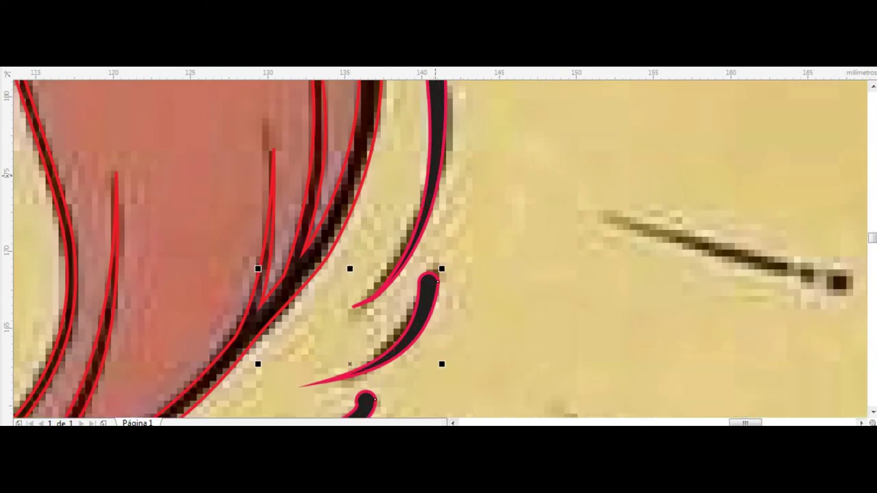
scroll(438, 247, "down", 3)
scroll(274, 239, "up", 3)
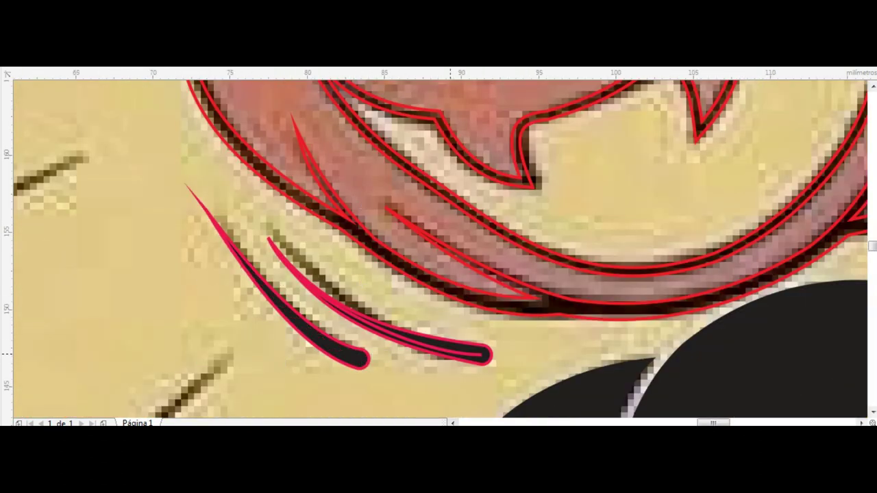
scroll(717, 373, "down", 2)
Trace the short diagonal, left diagonal and upper-left rays with tapered brush strokes.
scroll(248, 257, "up", 2)
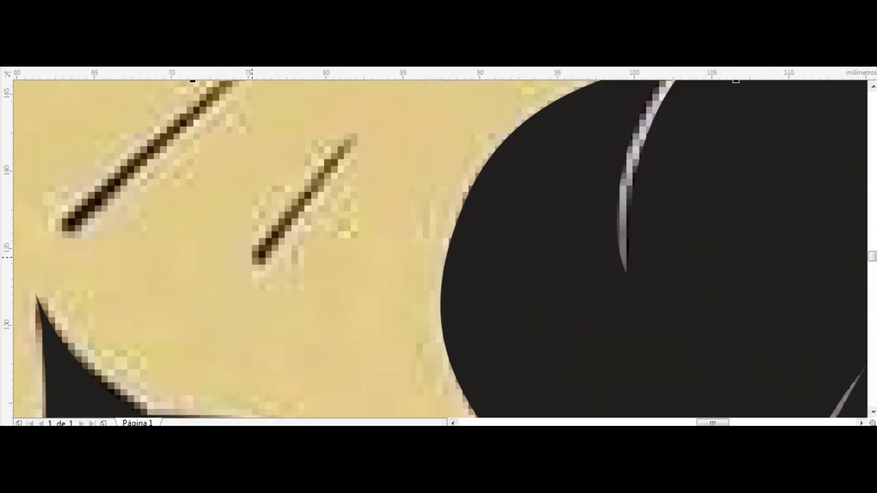
left_click_drag(255, 260, 351, 142)
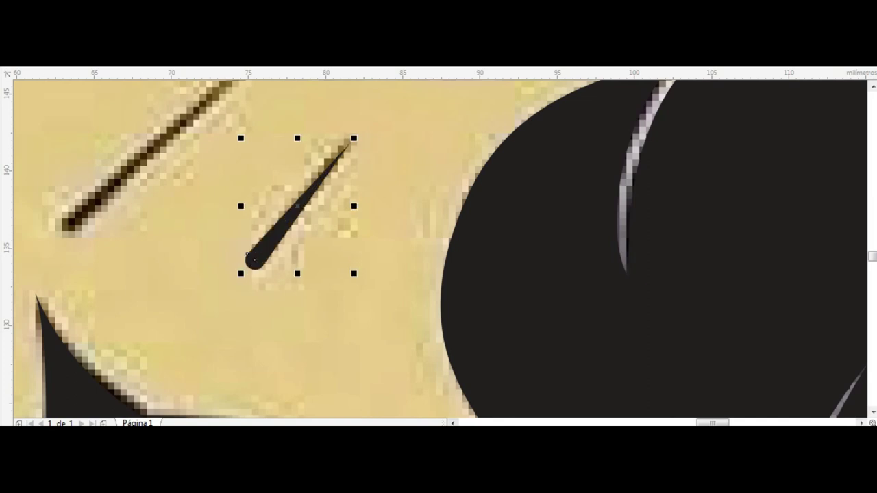
scroll(438, 246, "down", 3)
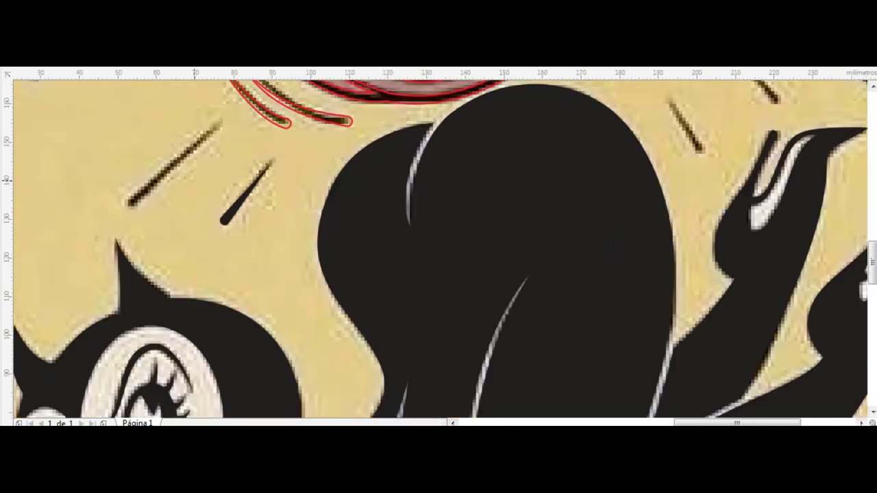
scroll(438, 246, "up", 3)
left_click_drag(159, 280, 342, 120)
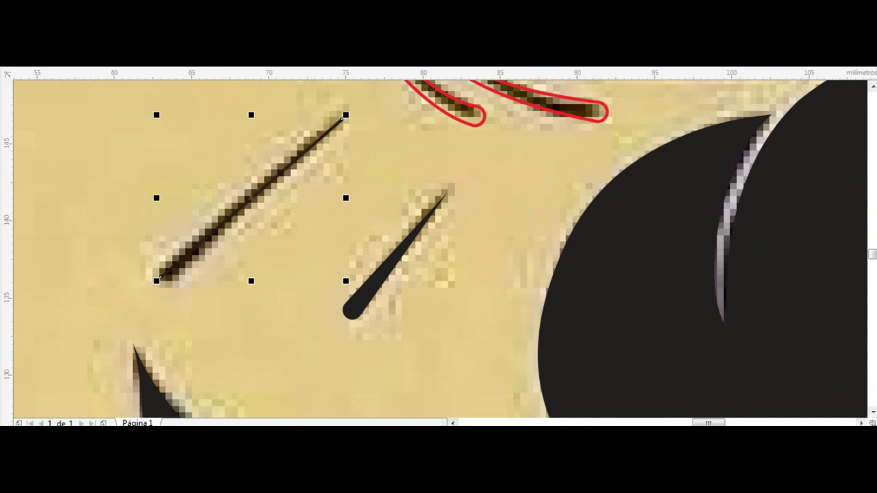
scroll(411, 384, "down", 2)
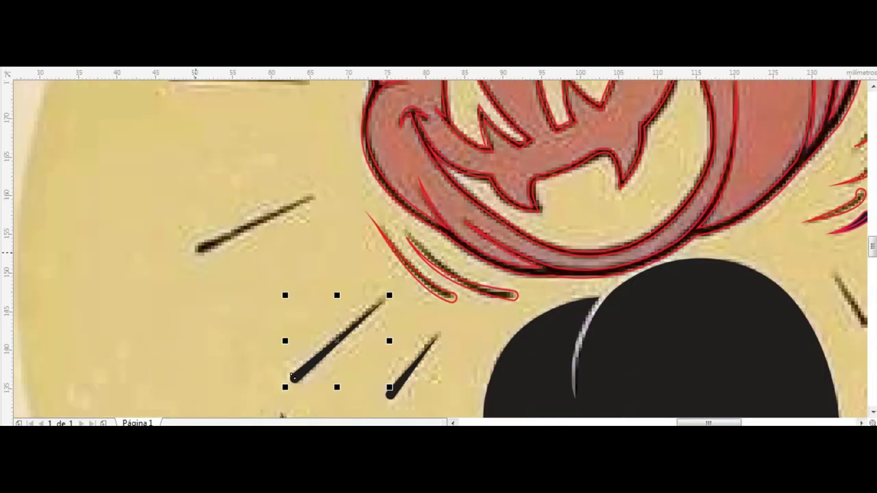
left_click_drag(196, 250, 310, 198)
scroll(281, 415, "down", 1)
scroll(281, 414, "down", 1)
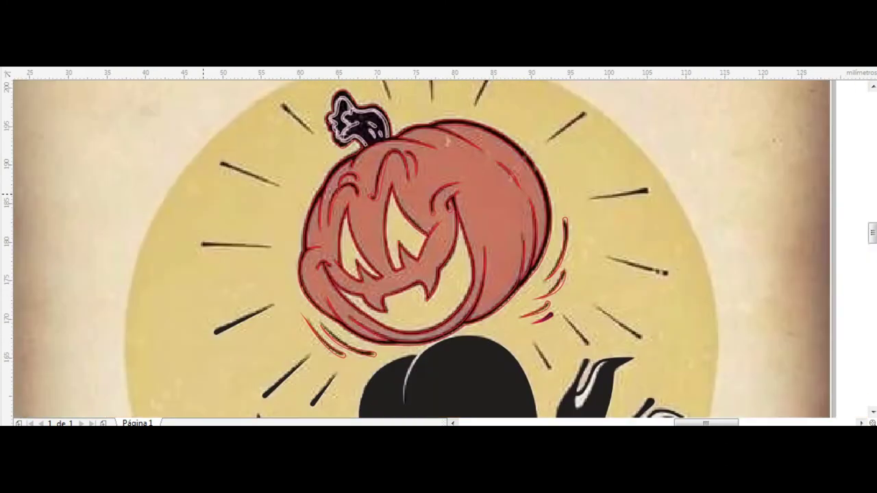
scroll(219, 220, "up", 2)
Trace the horizontal left ray, the upper-left ray beside the stem and the ray above it.
left_click_drag(336, 280, 196, 276)
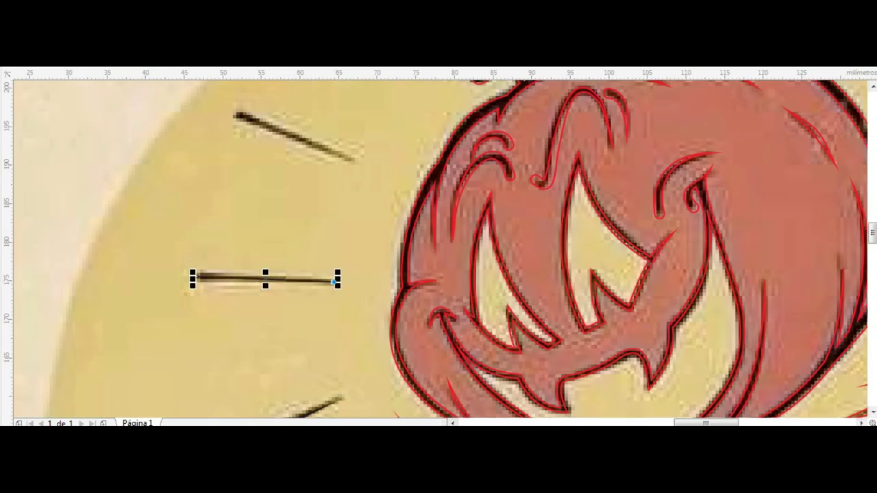
left_click_drag(352, 157, 235, 114)
scroll(235, 114, "down", 1)
scroll(146, 282, "up", 1)
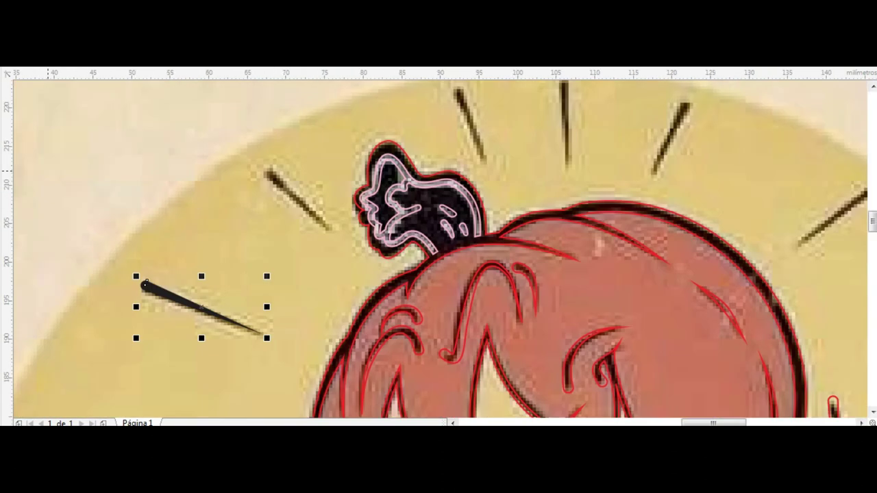
mouse_move(266, 170)
left_mouse_down()
mouse_move(327, 229)
mouse_move(267, 167)
left_mouse_up()
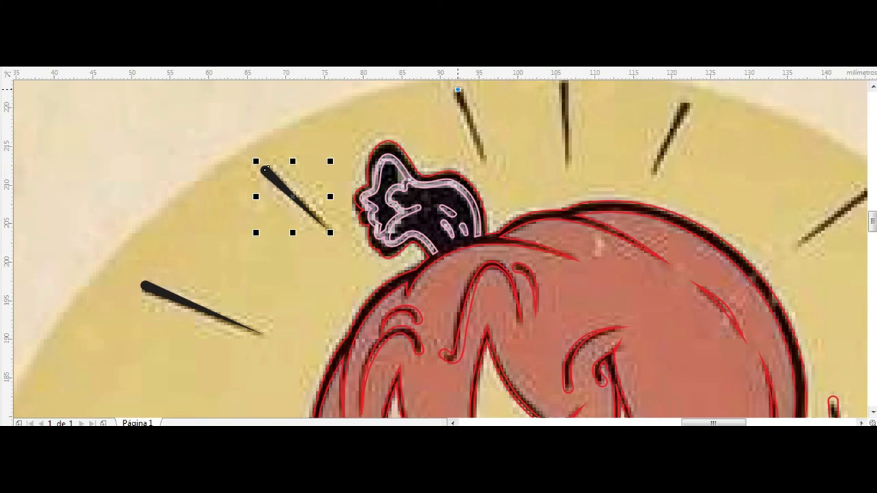
left_click_drag(458, 89, 483, 154)
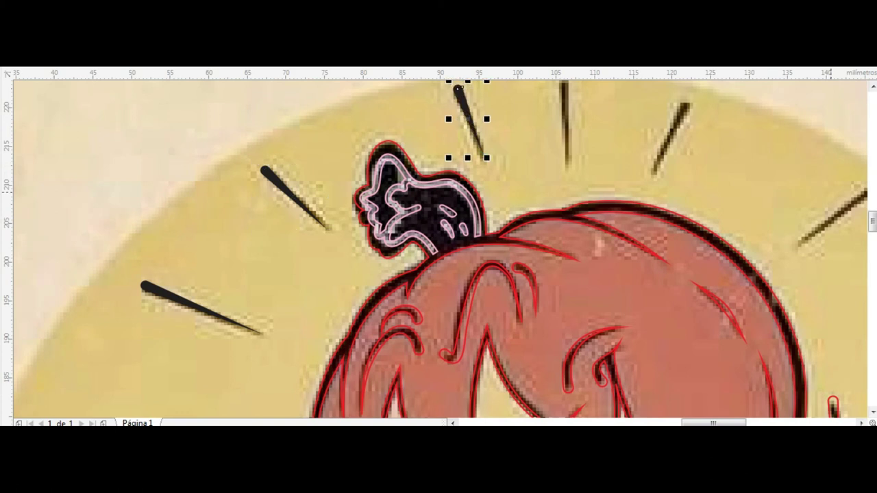
scroll(439, 247, "right", 3)
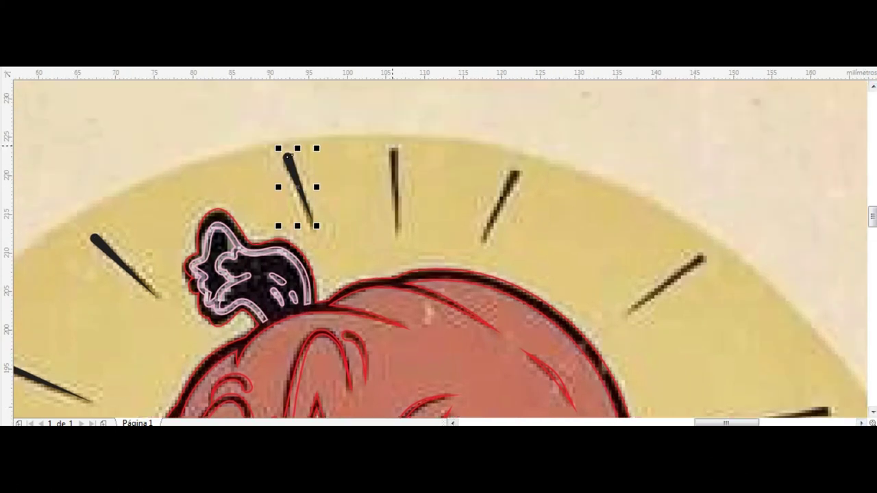
Retrace the thin vertical, diagonal and right diagonal rays as tapered strokes.
left_click(394, 148)
left_click_drag(396, 230, 394, 146)
left_click(483, 239)
left_click_drag(484, 239, 519, 165)
left_click(630, 311)
left_click_drag(630, 312, 705, 255)
scroll(704, 185, "down", 2)
scroll(705, 185, "down", 2)
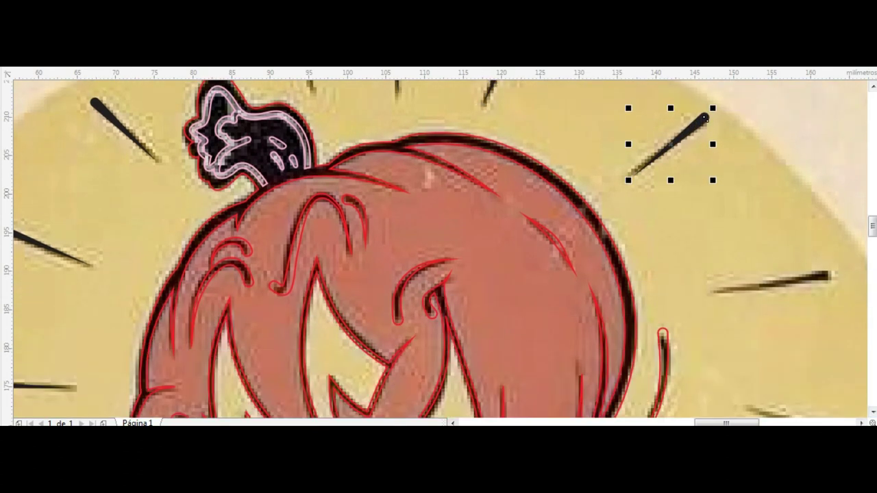
Trace the right horizontal and lower-right rays with tapered strokes.
left_click_drag(714, 292, 831, 274)
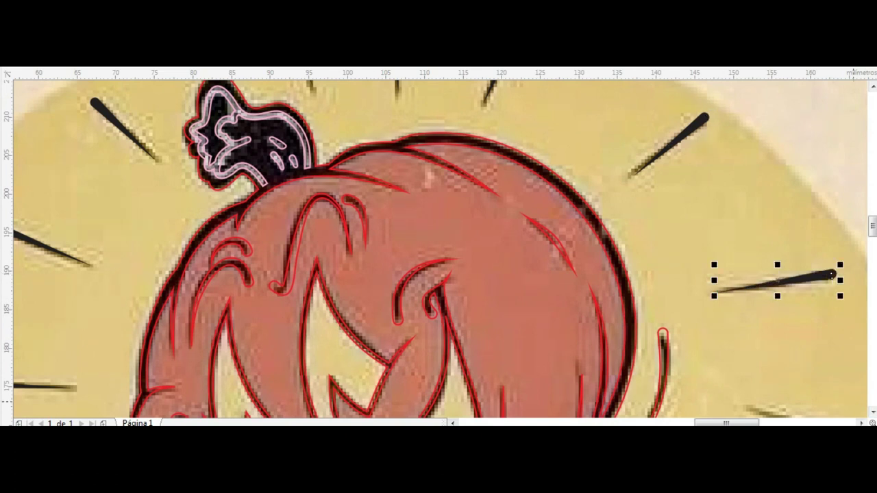
scroll(788, 274, "down", 4)
scroll(788, 274, "right", 4)
left_click_drag(698, 305, 576, 271)
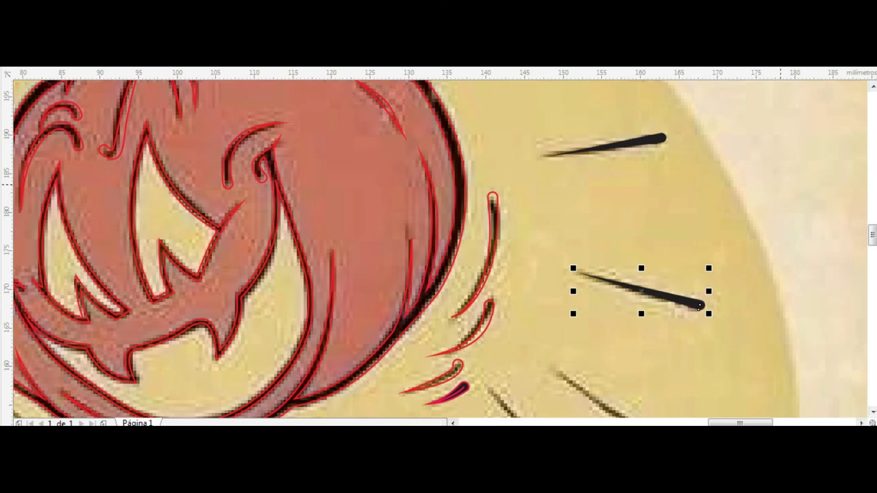
scroll(699, 219, "down", 5)
Trace the lower, middle and lower-left diagonal rays, then zoom out to the whole artwork.
left_click_drag(558, 201, 647, 263)
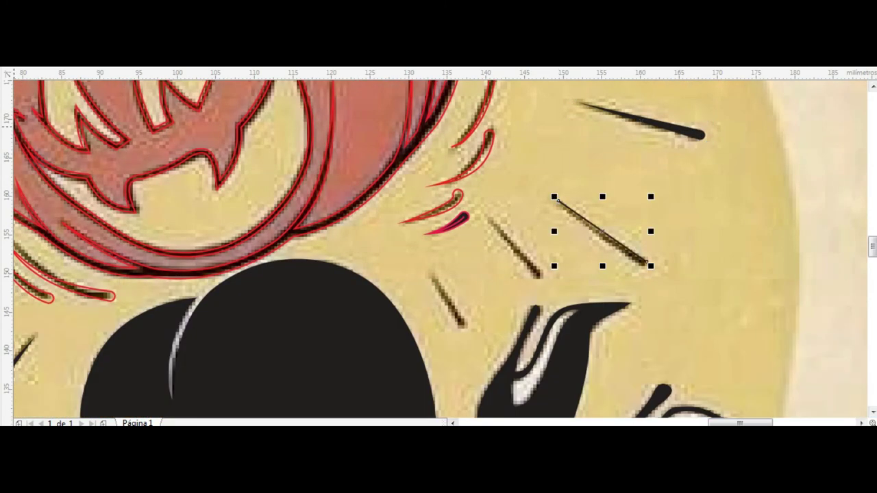
left_click_drag(487, 217, 541, 277)
left_click_drag(432, 275, 464, 326)
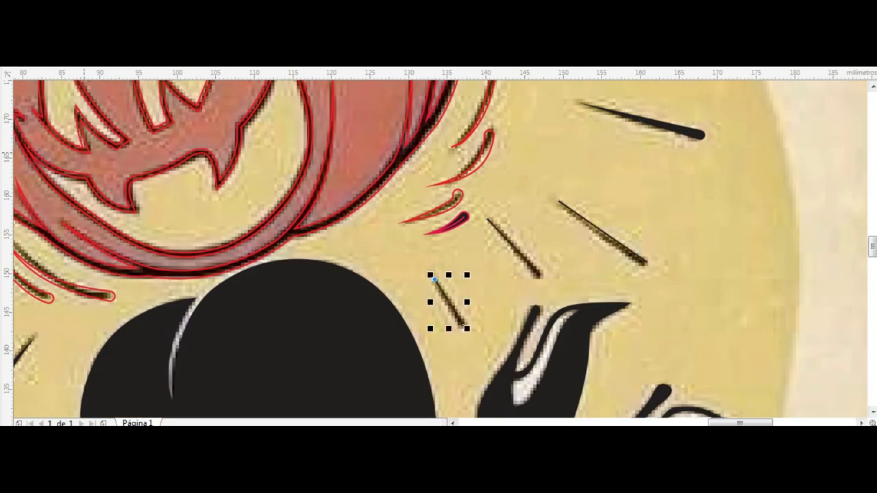
key("Escape")
left_click_drag(426, 233, 465, 218)
scroll(465, 217, "down", 1)
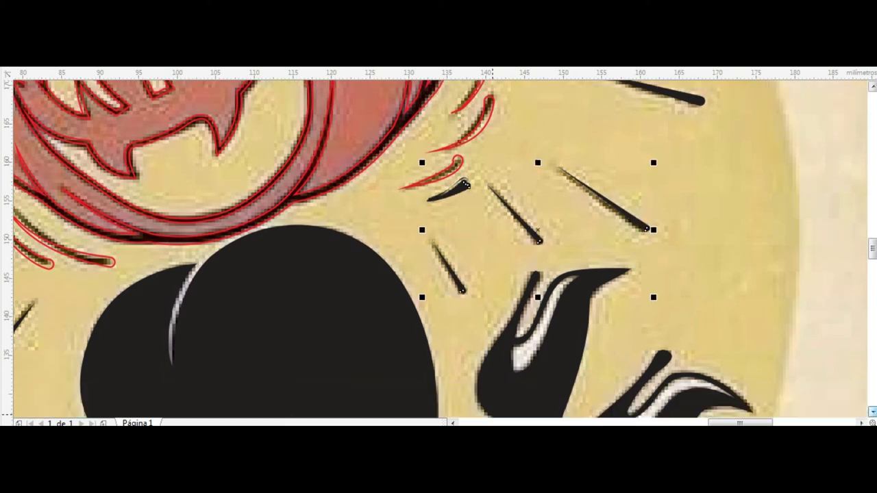
scroll(464, 183, "down", 3)
scroll(464, 184, "down", 3)
Raise the small curved ray under the pumpkin's right side onto its original line, then reselect the rays.
scroll(464, 184, "down", 4)
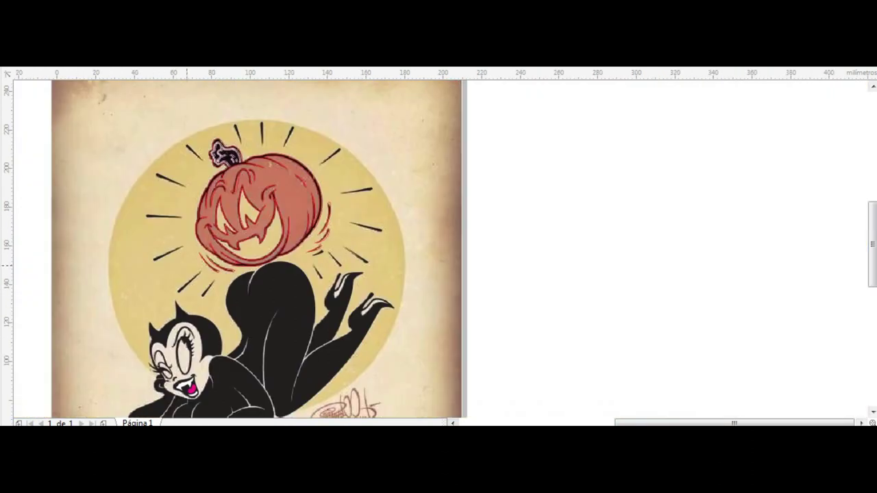
left_click_drag(111, 228, 111, 227)
left_click_drag(214, 317, 214, 318)
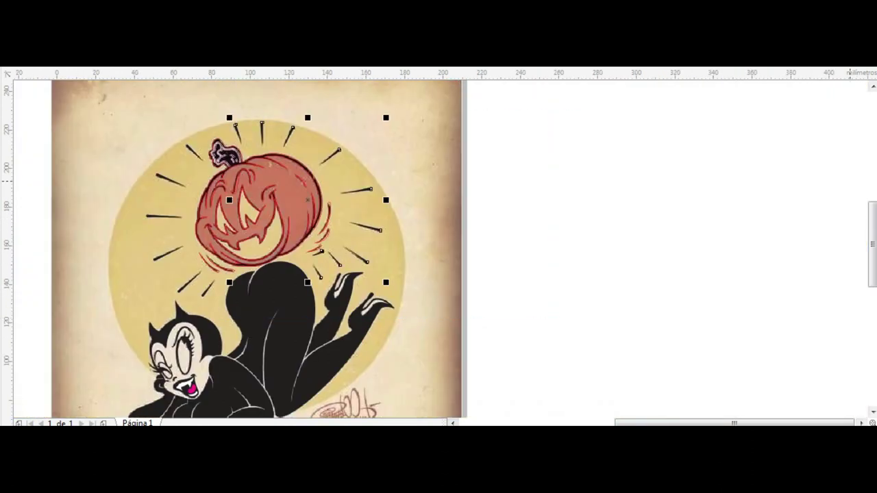
scroll(315, 243, "up", 3)
scroll(315, 236, "up", 3)
left_click_drag(329, 274, 391, 239)
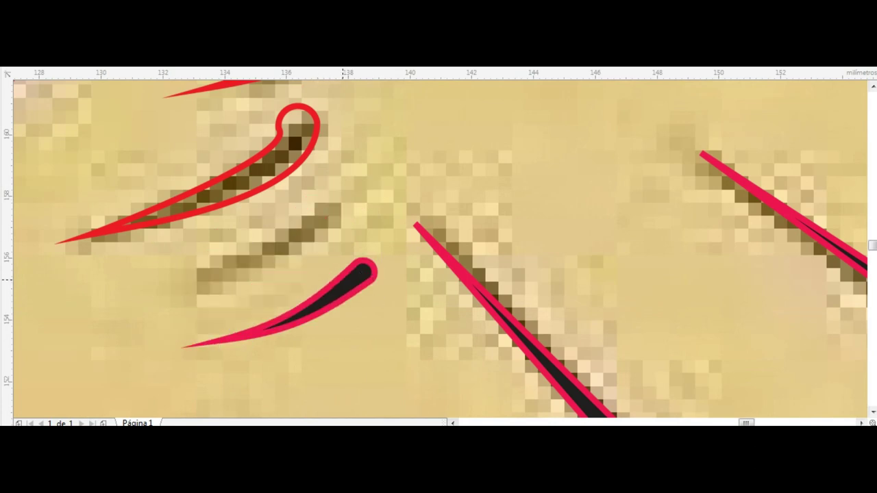
left_click_drag(341, 292, 342, 208)
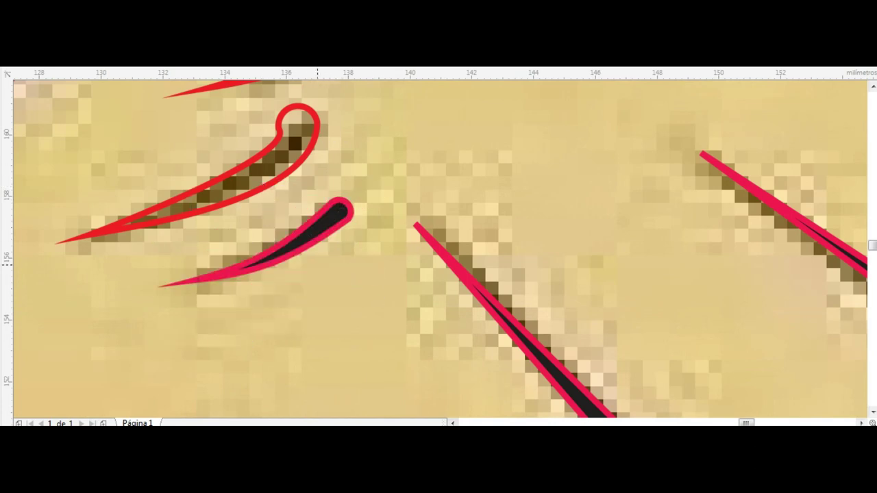
left_click_drag(339, 209, 336, 241)
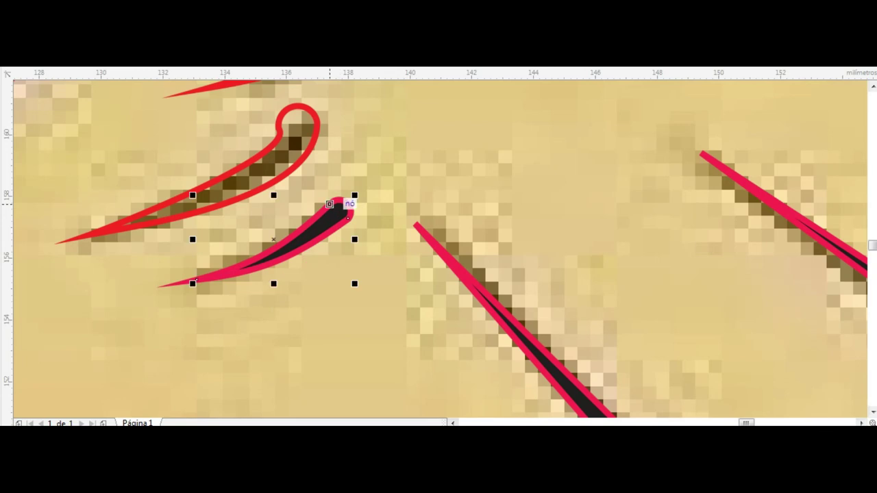
key("F4")
left_click_drag(442, 251, 357, 280)
mouse_move(583, 78)
left_mouse_down()
mouse_move(323, 279)
mouse_move(132, 103)
left_mouse_up()
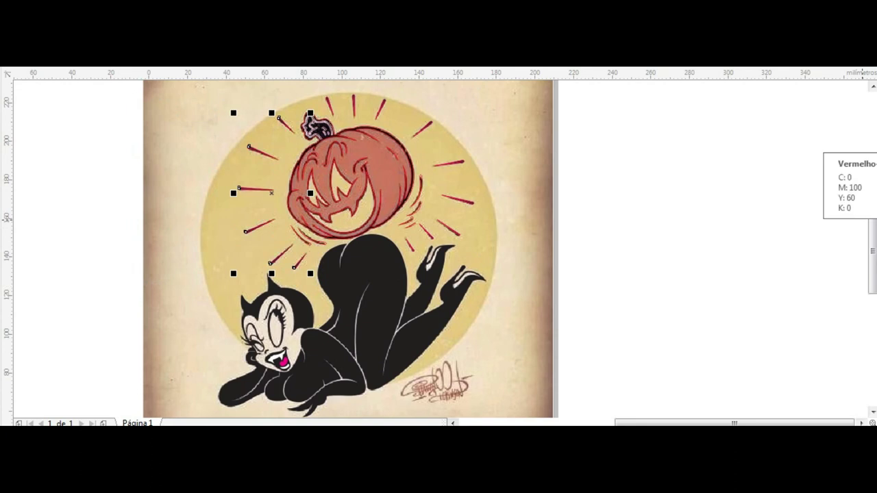
Remove the stray thin red line from the tracing.
scroll(419, 247, "up", 5)
left_click_drag(340, 163, 396, 251)
key("ctrl+z")
Check that the traced rays, including the left-side ones, have red outlines, then zoom in on the pumpkin stem.
scroll(439, 247, "up", 4)
scroll(439, 247, "up", 1)
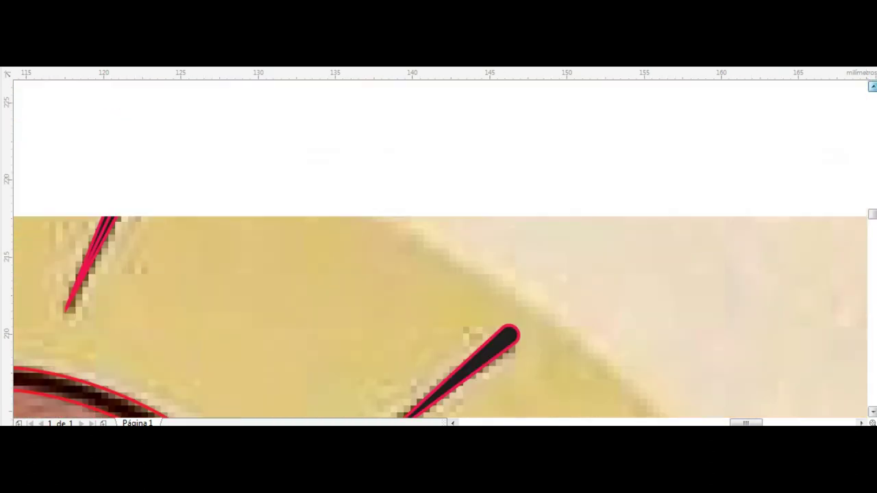
scroll(438, 247, "left", 5)
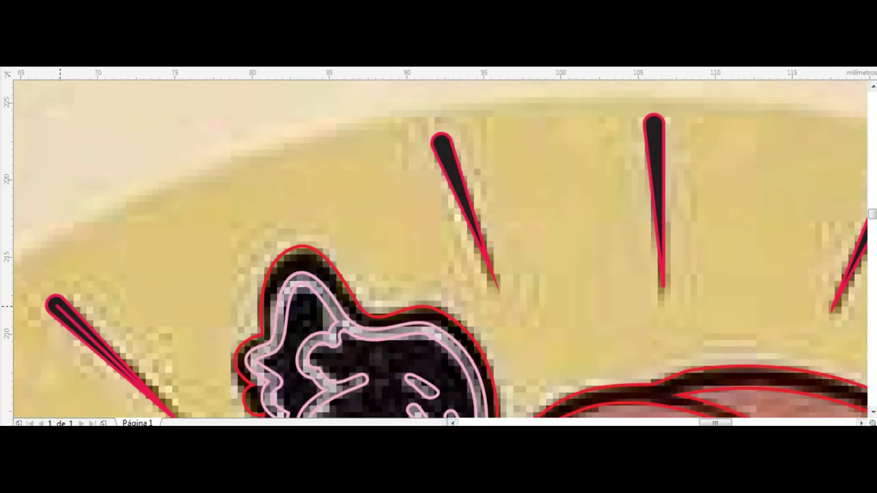
scroll(438, 247, "left", 4)
scroll(438, 247, "down", 5)
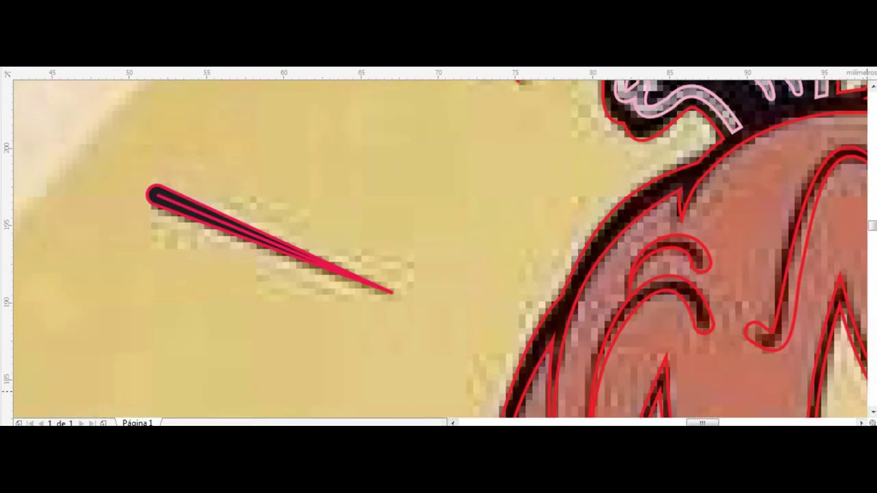
scroll(438, 246, "down", 3)
scroll(438, 247, "down", 4)
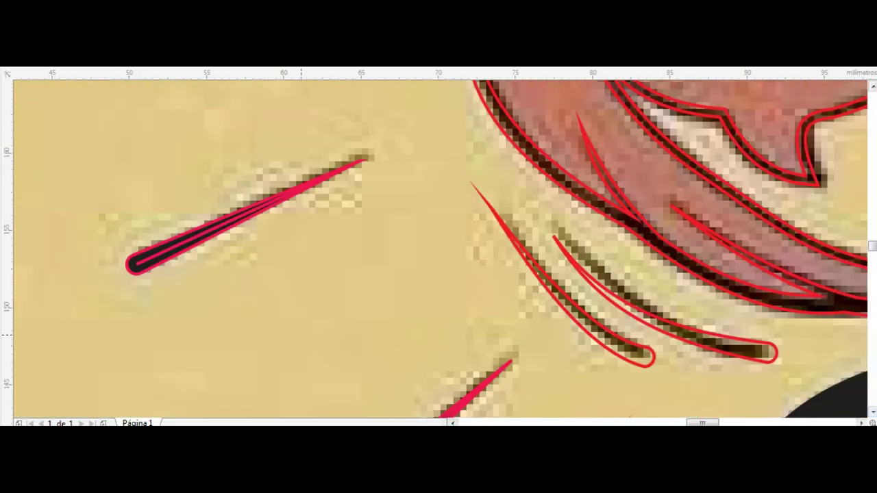
scroll(438, 246, "down", 2)
scroll(438, 247, "down", 3)
left_click(525, 304)
scroll(525, 303, "down", 5)
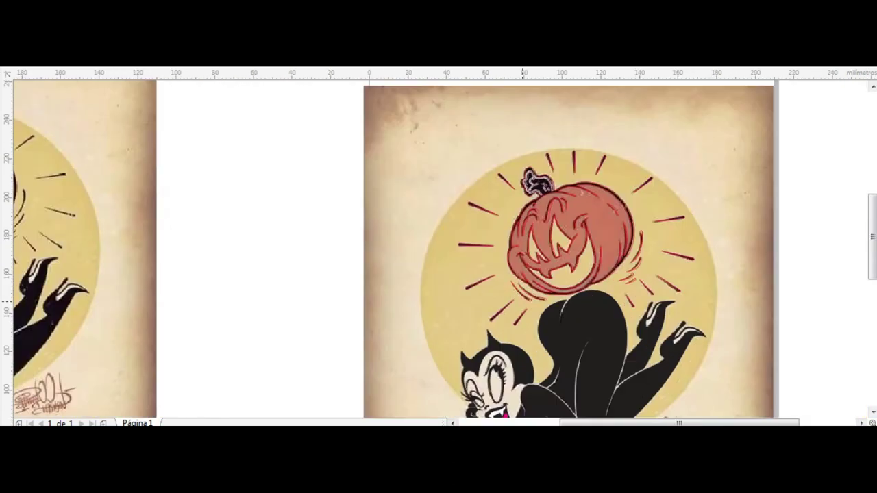
scroll(525, 303, "down", 3)
left_click_drag(529, 186, 685, 309)
Add the pumpkin outlines and right rays to the selection, then bring up the right-hand picture's context menu.
scroll(525, 219, "up", 5)
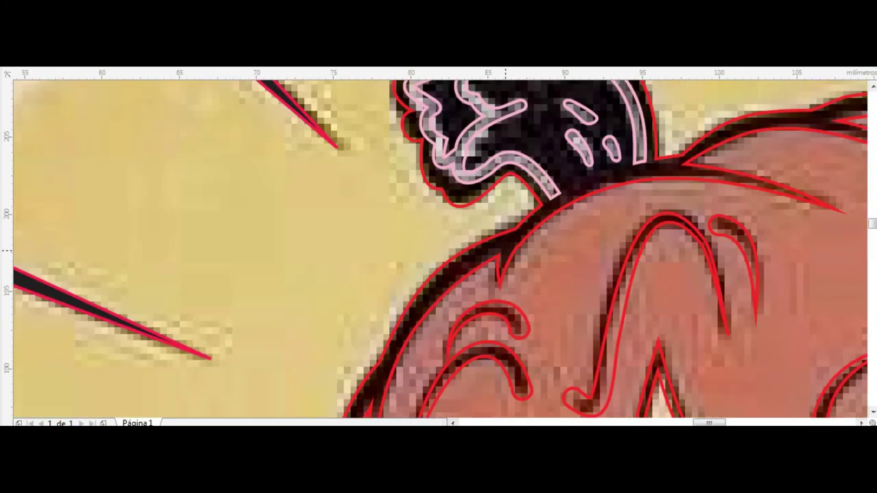
scroll(562, 206, "down", 4)
scroll(562, 205, "down", 2)
scroll(521, 226, "down", 2)
scroll(457, 163, "up", 1)
left_click(595, 248, "shift")
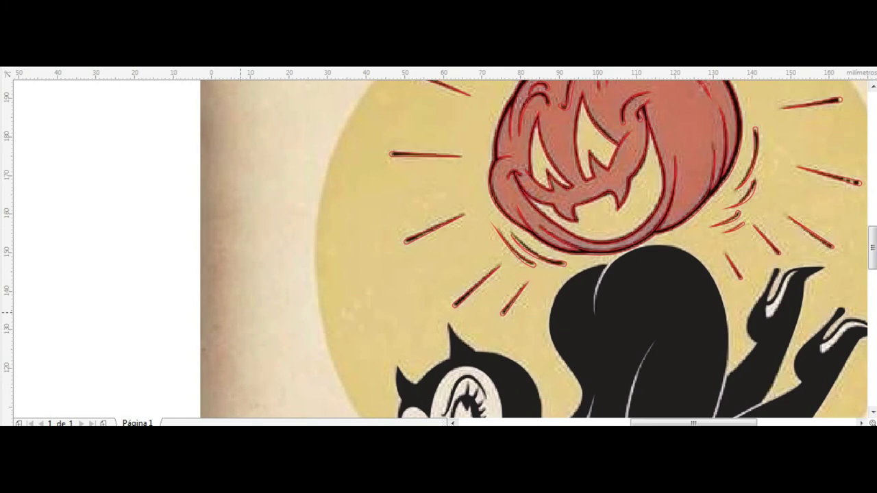
scroll(240, 312, "down", 4)
right_click(353, 222)
Unlock the right-hand picture and place a copy of the traced image to the right.
left_click(420, 248)
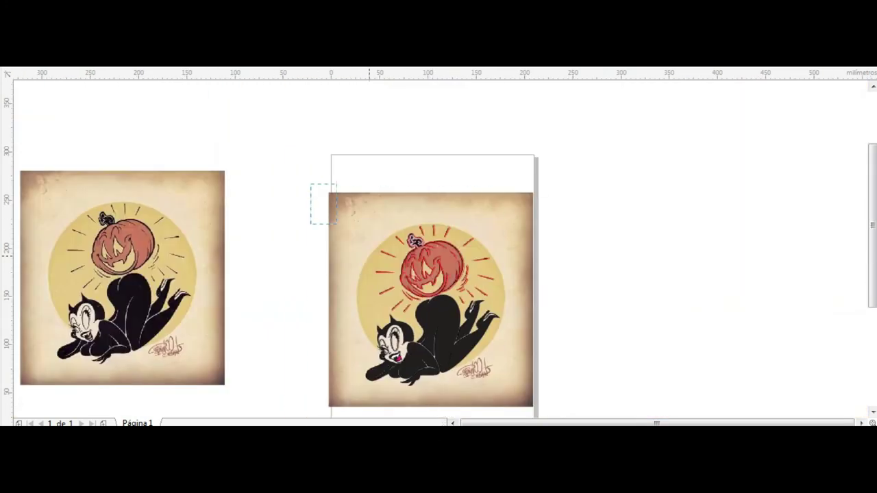
scroll(326, 190, "down", 1)
left_click_drag(326, 163, 570, 159)
Delete the copy's background bitmap, leaving only the traced cat and pumpkin on white.
left_click(516, 194)
key("Tab")
key("Delete")
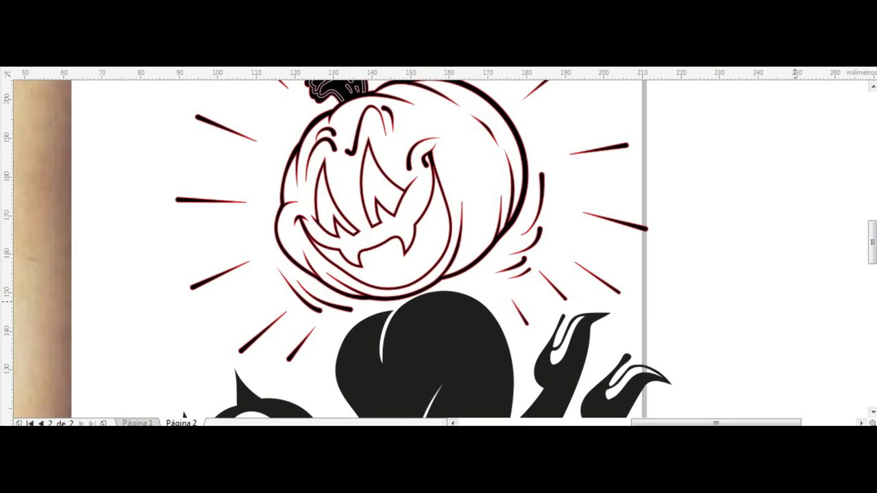
scroll(788, 294, "down", 3)
scroll(778, 247, "up", 2)
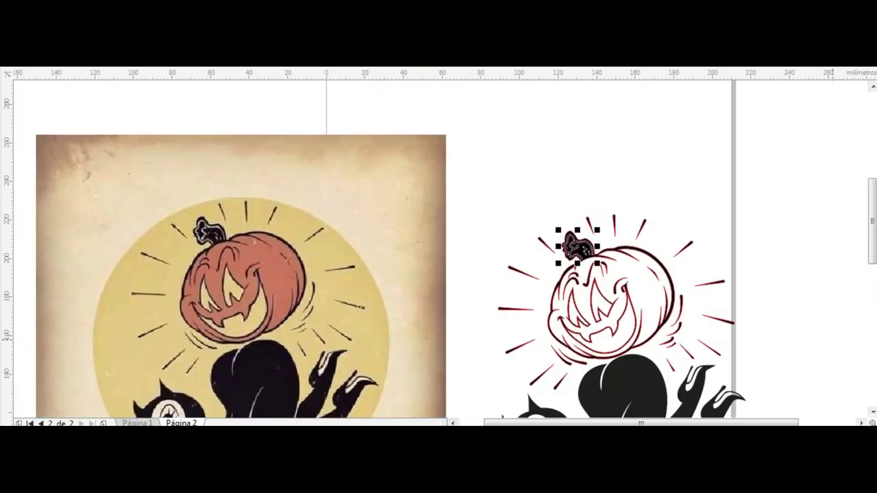
key("Tab")
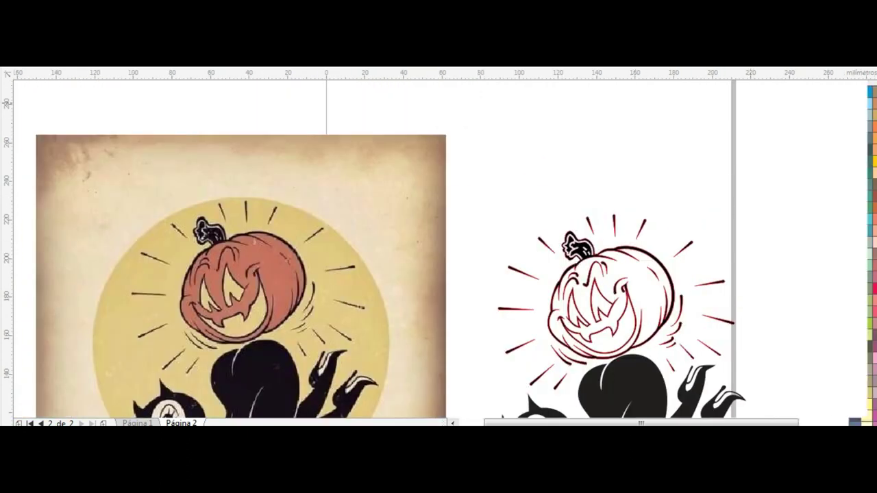
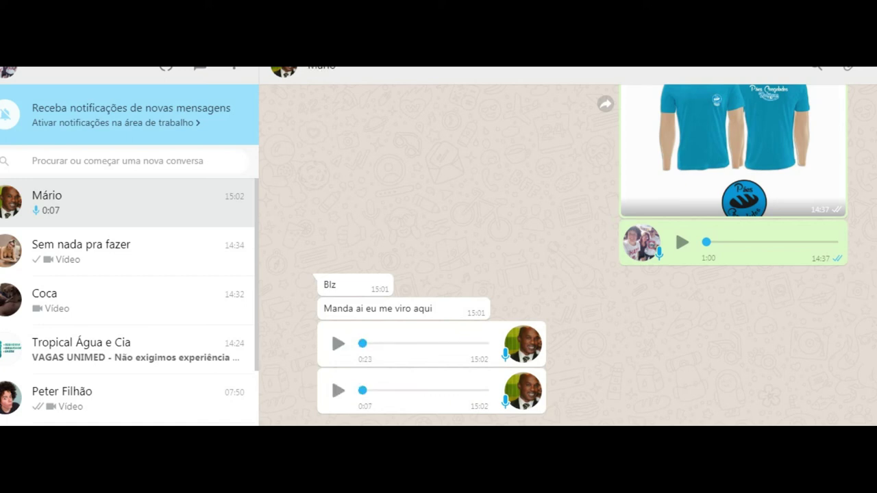
Send the reply 'ok.' in the open WhatsApp Web chat.
type("ok.")
key("Return")
type(".")
key("Return")
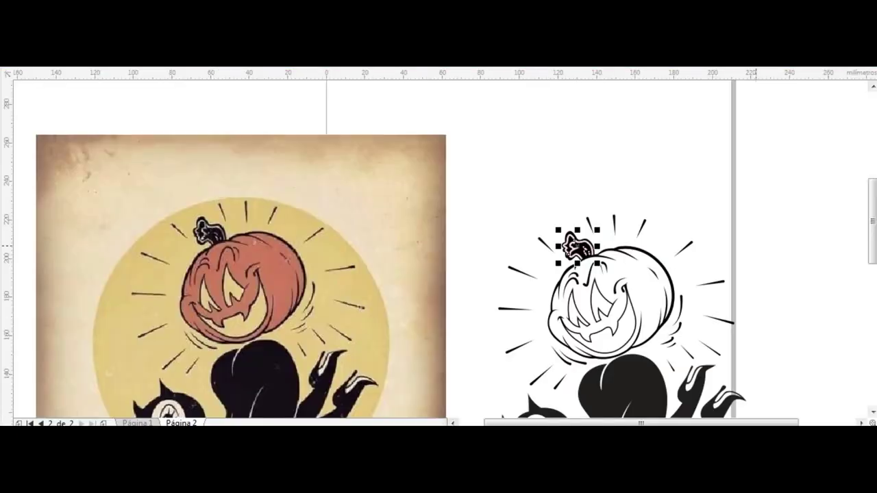
Duplicate the pumpkin to the right and select the black copy's inner strokes.
scroll(617, 196, "down", 2)
left_click_drag(625, 204, 738, 125)
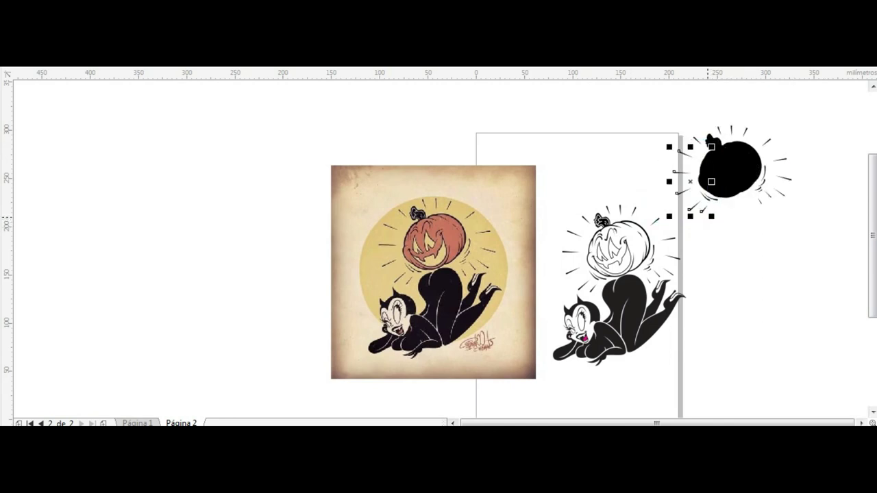
scroll(707, 218, "up", 2)
scroll(708, 218, "up", 2)
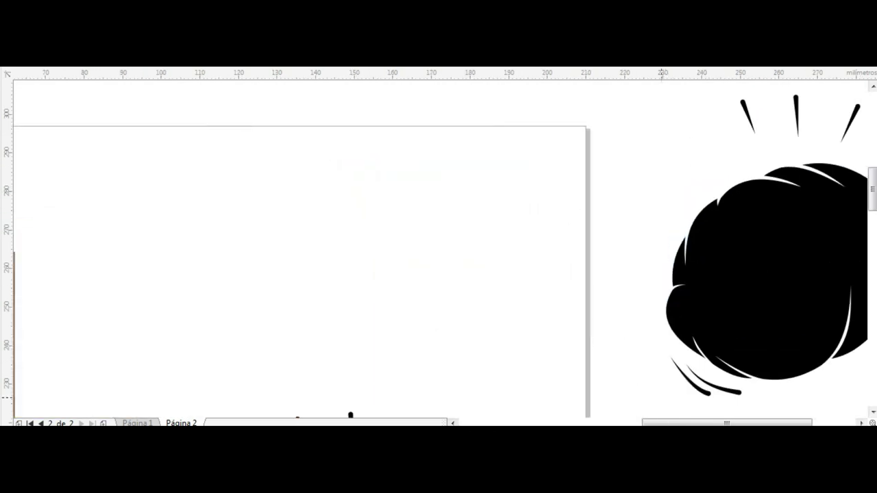
scroll(718, 205, "down", 4)
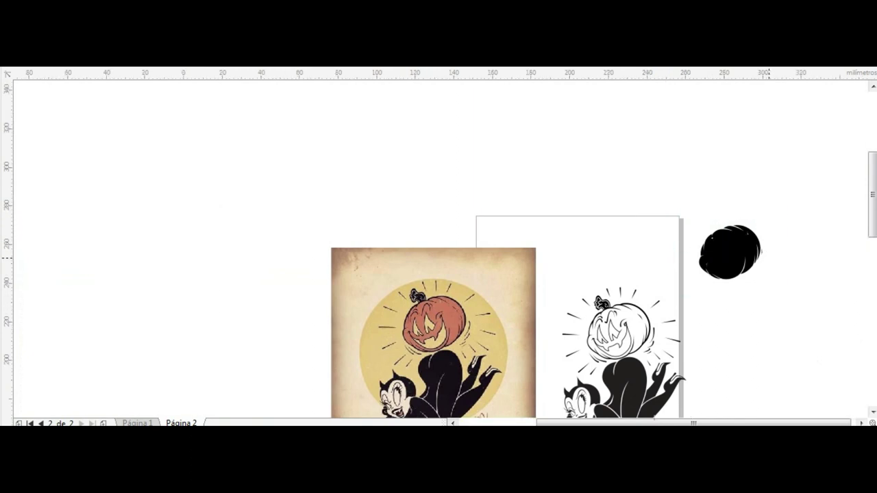
scroll(764, 253, "up", 1)
left_click(750, 243)
left_click_drag(609, 328, 739, 218)
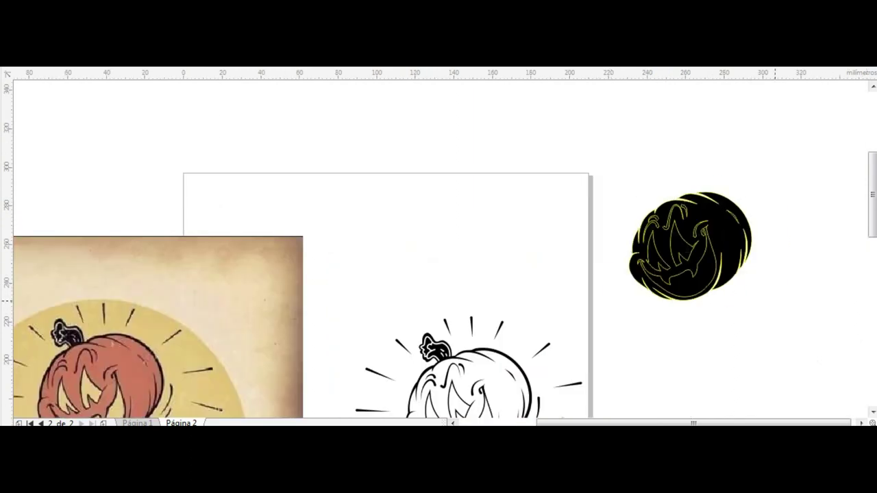
Select the inner eye strokes of the black pumpkin copy for removal.
scroll(671, 265, "up", 2)
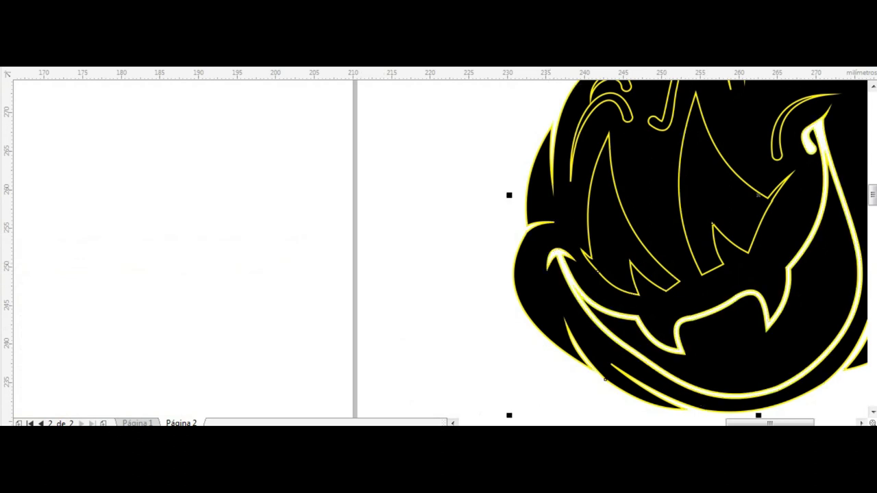
scroll(475, 320, "down", 2)
scroll(452, 423, "down", 2)
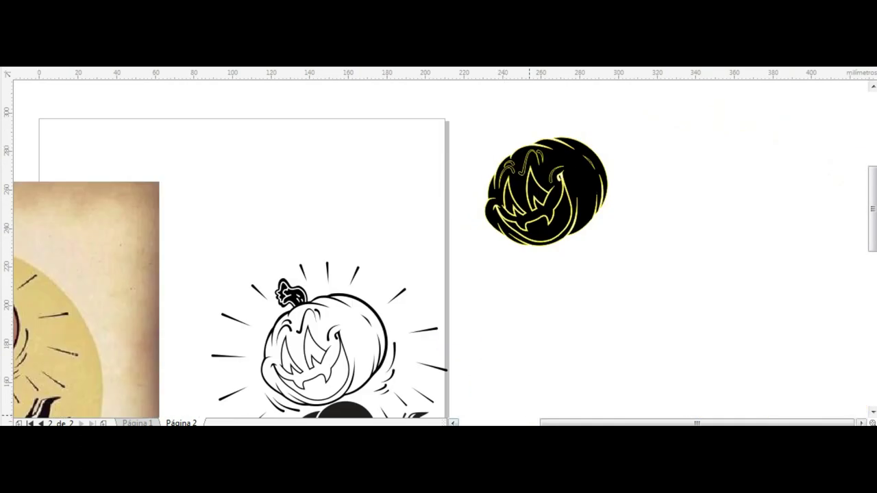
scroll(452, 423, "left", 2)
left_click(630, 185)
scroll(630, 185, "up", 2)
left_click_drag(491, 107, 674, 236)
scroll(505, 161, "down", 3)
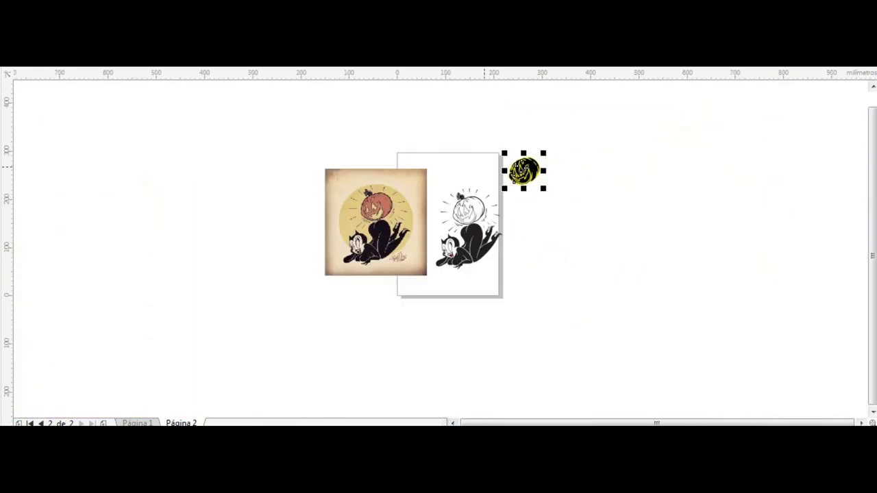
Fill the pumpkin copy with orange sampled from the reference pumpkin.
left_click(411, 226)
scroll(538, 160, "up", 3)
left_click(530, 201)
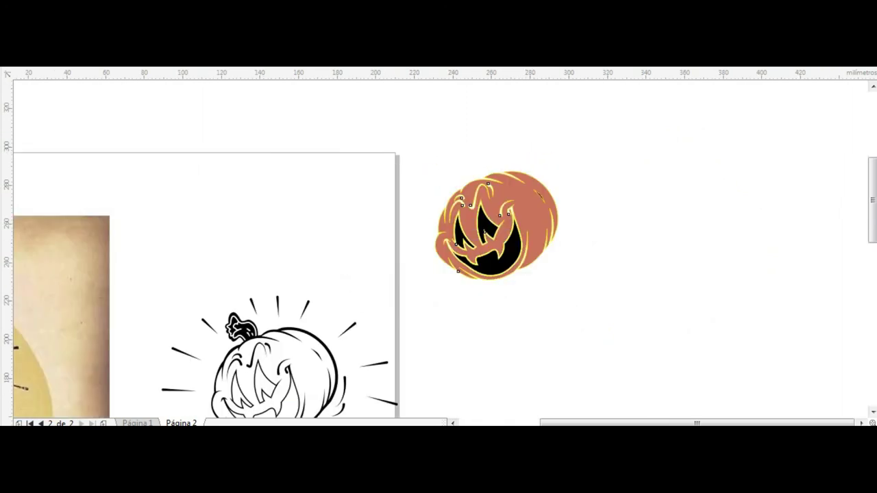
Move the orange pumpkin shape onto the line-art pumpkin.
left_click(533, 220)
left_click_drag(548, 245, 335, 372)
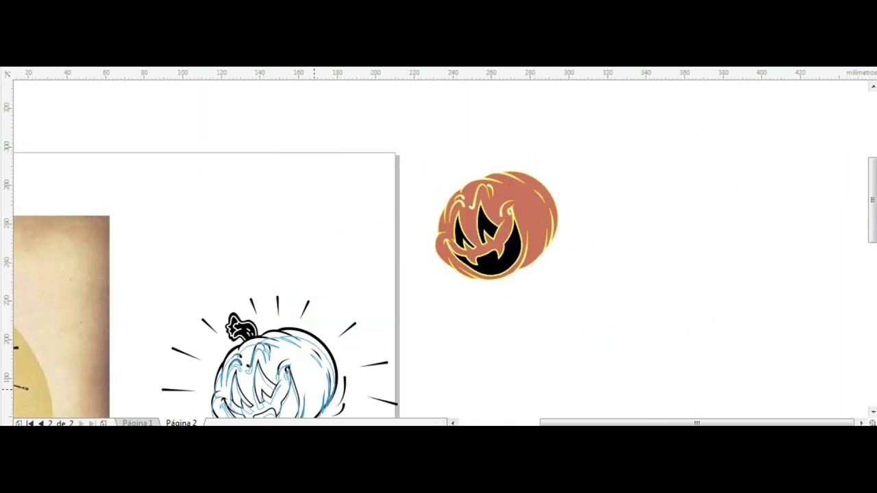
scroll(164, 364, "up", 4)
scroll(439, 247, "down", 1)
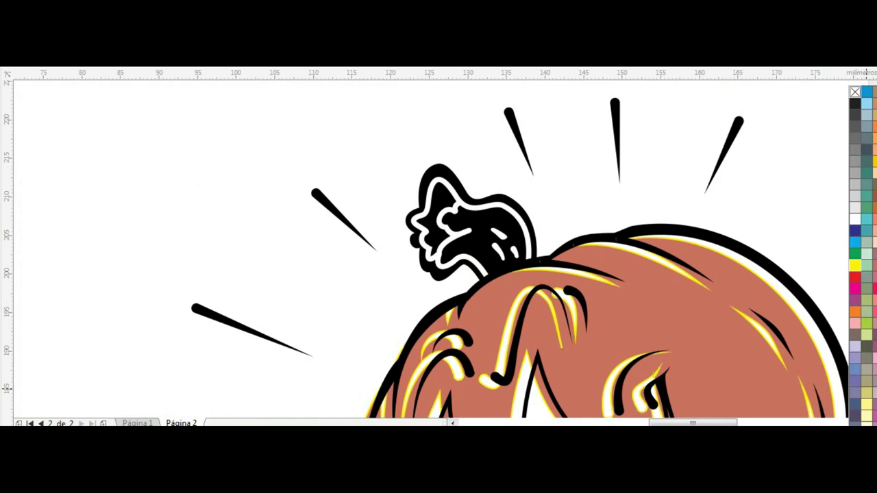
scroll(438, 246, "up", 3)
scroll(409, 185, "down", 5)
scroll(439, 247, "left", 3)
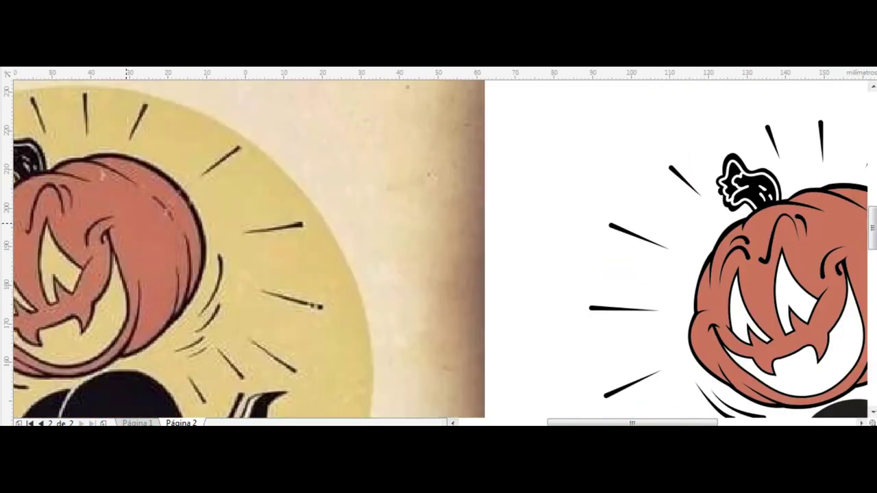
scroll(438, 247, "down", 2)
scroll(719, 206, "down", 1)
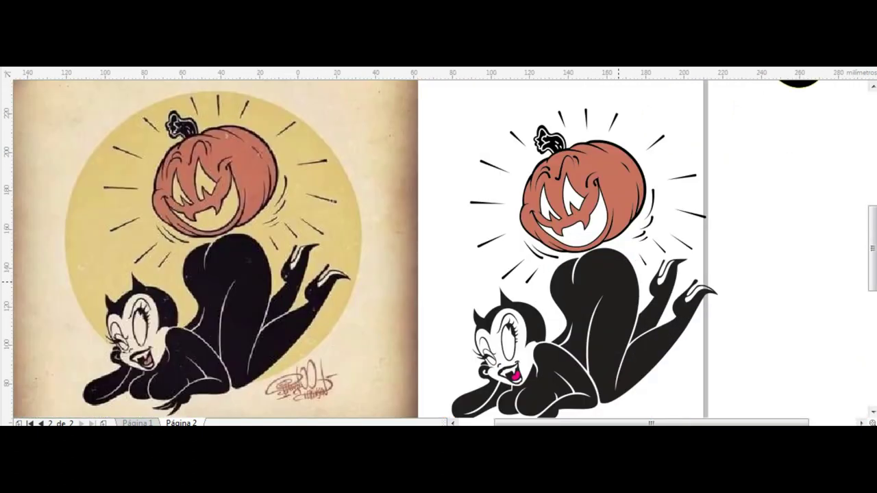
scroll(719, 206, "down", 1)
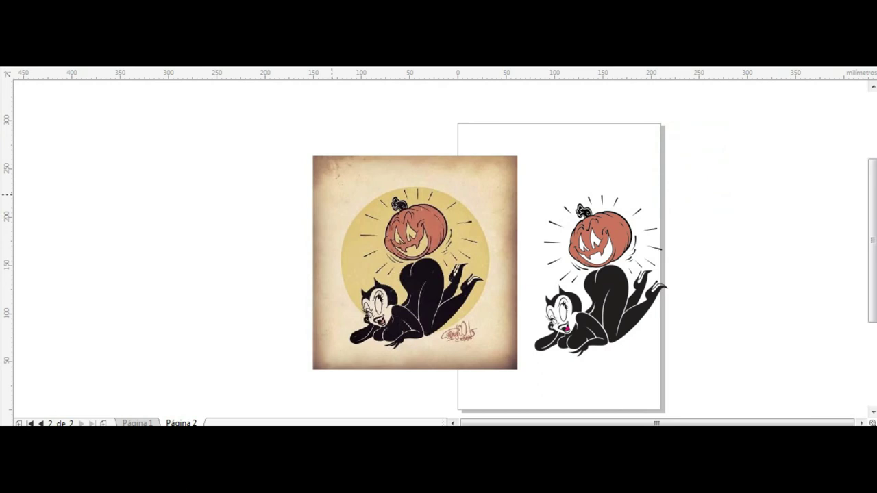
Lay the traced art over the reference bitmap to compare them.
left_click(396, 260)
scroll(396, 351, "up", 4)
scroll(396, 351, "down", 2)
scroll(452, 342, "up", 2)
scroll(438, 274, "down", 4)
scroll(411, 226, "up", 4)
scroll(384, 205, "up", 1)
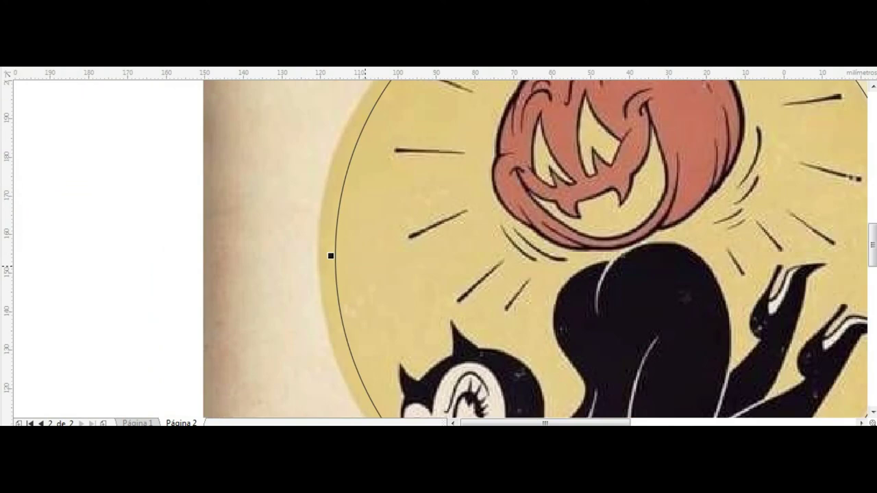
scroll(322, 255, "down", 4)
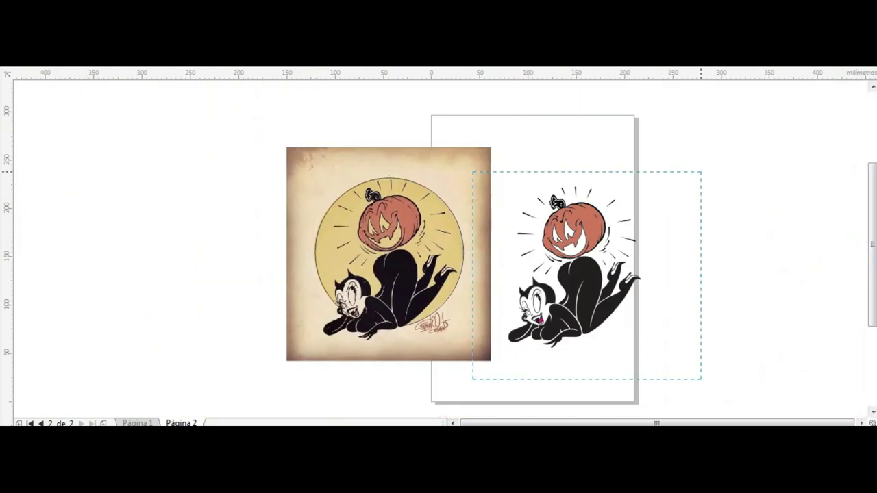
left_click_drag(572, 288, 389, 280)
Move the traced art back onto the page.
scroll(384, 198, "up", 4)
scroll(414, 186, "up", 4)
scroll(415, 185, "down", 1)
scroll(414, 186, "down", 3)
scroll(414, 186, "down", 4)
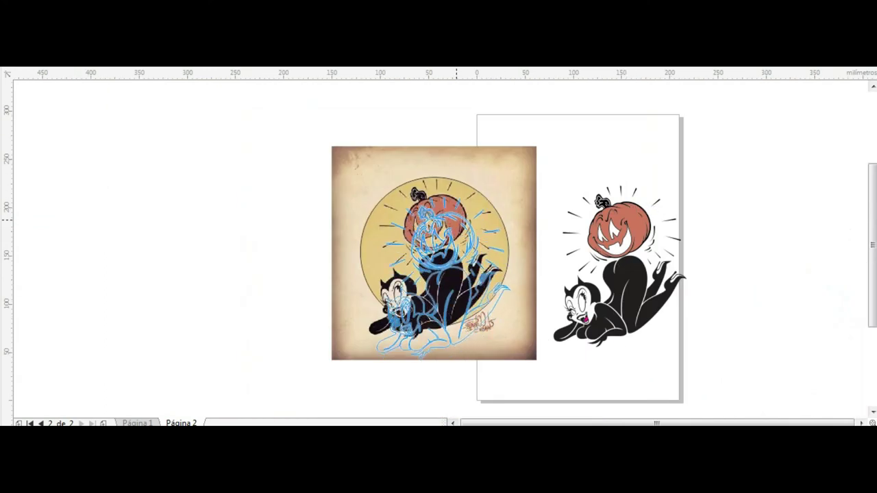
scroll(414, 196, "up", 4)
scroll(404, 199, "down", 6)
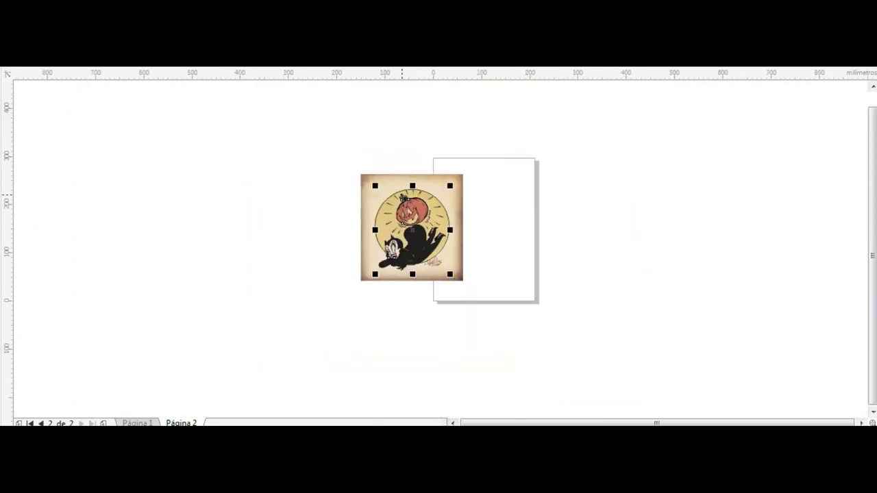
left_click_drag(411, 215, 509, 207)
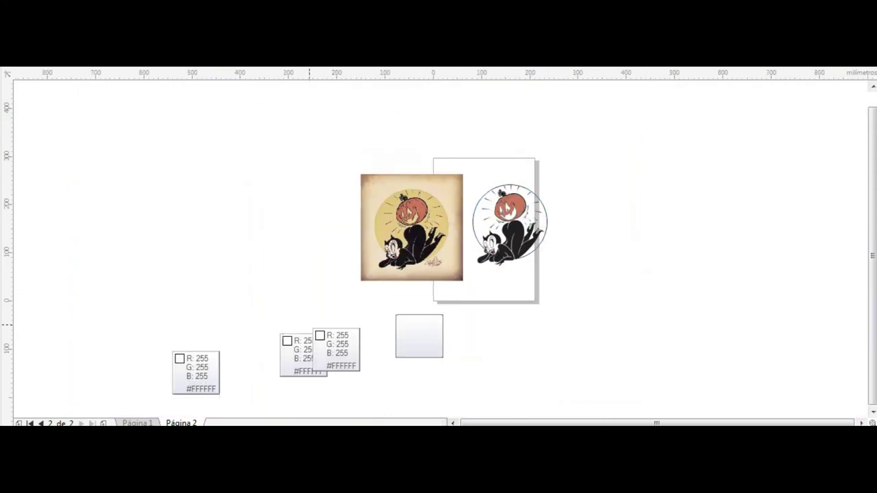
Fill the circle with the sampled tan colour and send it behind the traced art.
left_click(472, 221)
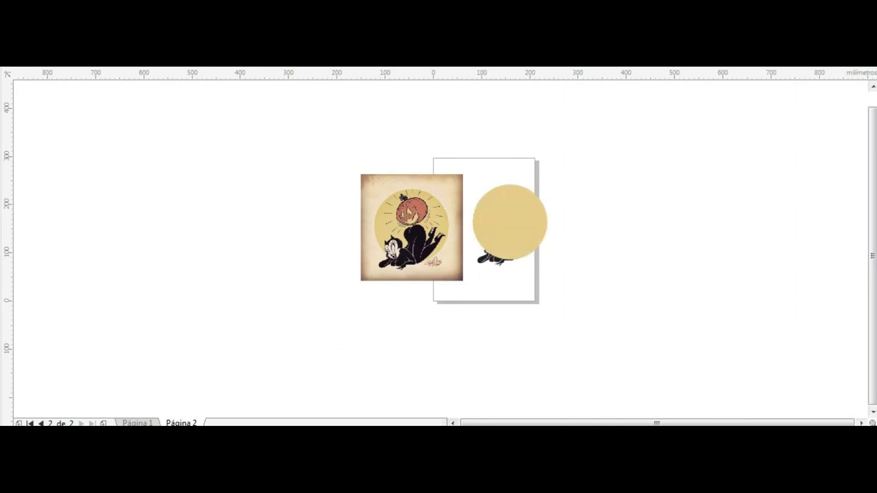
key("shift+Page_Down")
scroll(510, 221, "up", 2)
scroll(510, 221, "up", 2)
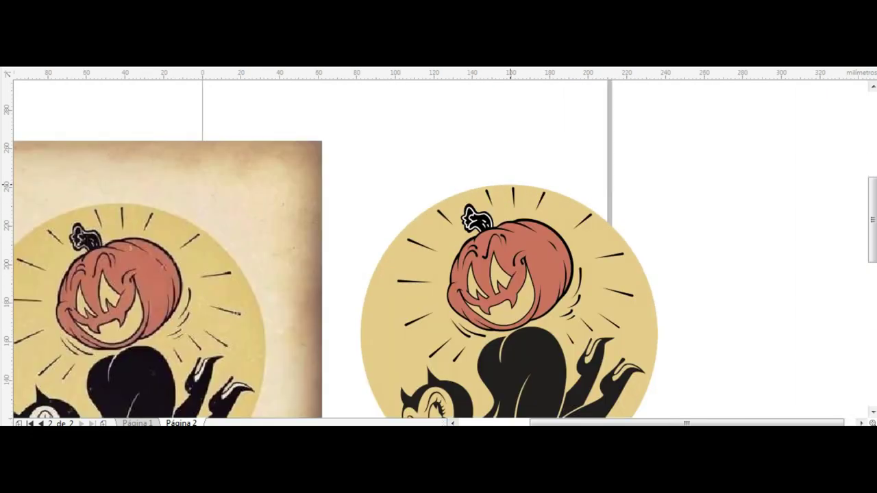
scroll(509, 221, "down", 2)
scroll(562, 335, "up", 2)
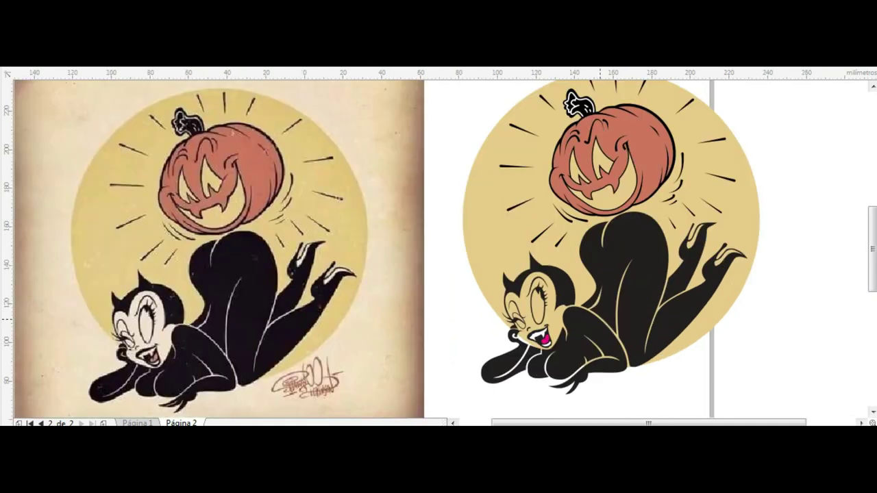
scroll(600, 320, "down", 2)
Move the cat tracing onto the original bitmap for close comparison.
mouse_move(600, 319)
left_mouse_down()
mouse_move(411, 377)
mouse_move(245, 286)
left_mouse_up()
scroll(411, 377, "up", 2)
scroll(452, 355, "up", 8)
scroll(439, 363, "down", 8)
Stretch the small ring wider to the left.
key("Escape")
scroll(267, 274, "up", 8)
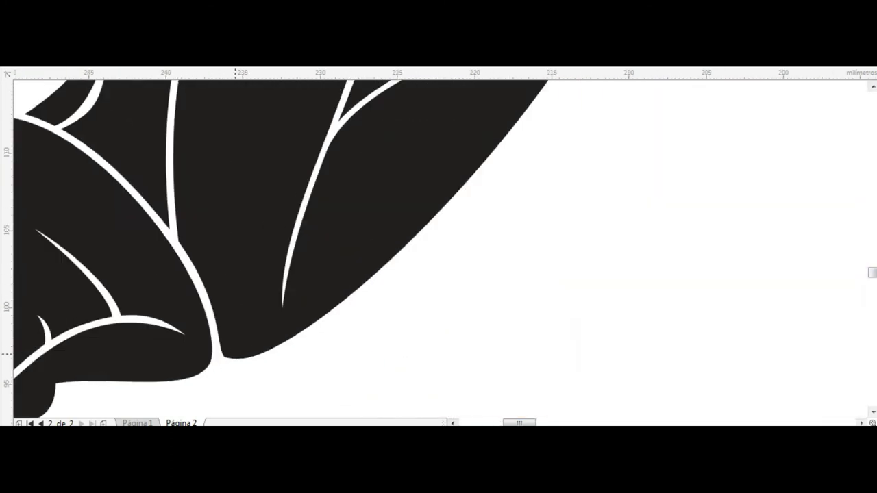
mouse_move(182, 378)
left_mouse_down()
mouse_move(173, 377)
mouse_move(211, 367)
left_mouse_up()
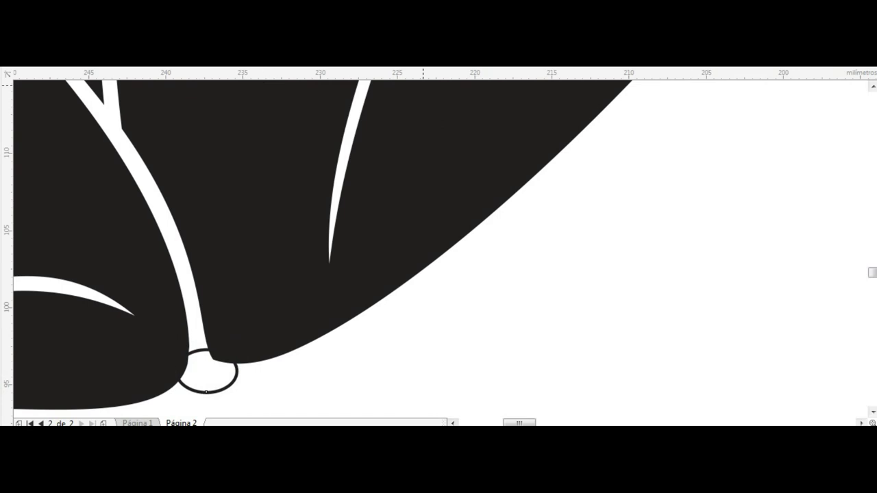
scroll(205, 392, "down", 5)
scroll(527, 251, "up", 5)
Place small rings on the white-strip junctions and select both.
left_click_drag(370, 225, 385, 220)
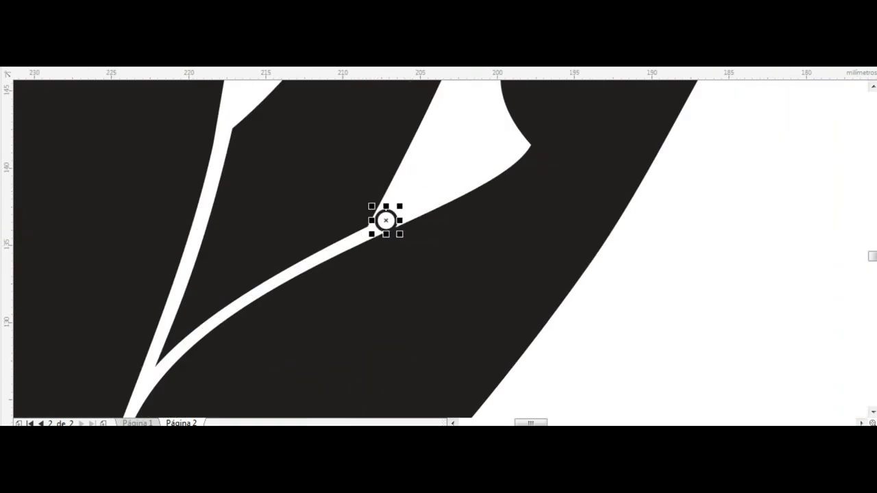
scroll(323, 220, "up", 2)
left_click_drag(449, 218, 432, 226)
scroll(430, 228, "down", 3)
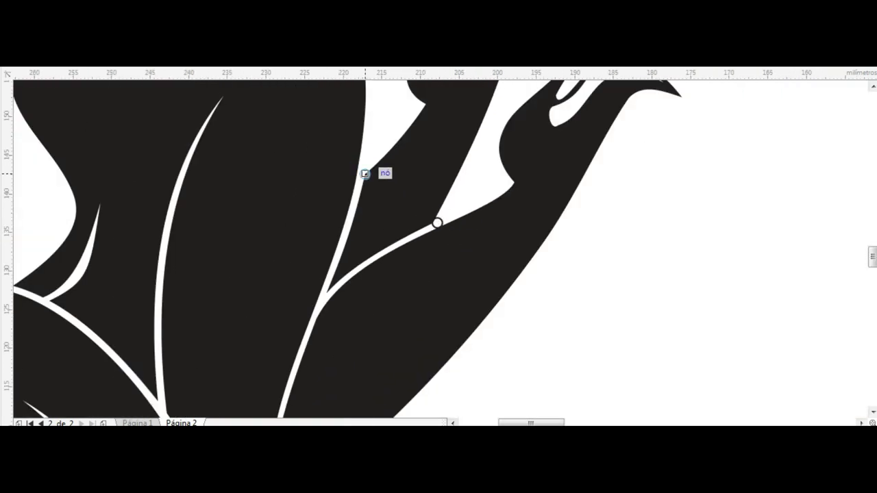
scroll(411, 205, "up", 3)
left_click_drag(368, 192, 354, 173)
scroll(354, 173, "down", 3)
left_click_drag(707, 228, 341, 161)
scroll(374, 110, "down", 3)
scroll(374, 109, "up", 5)
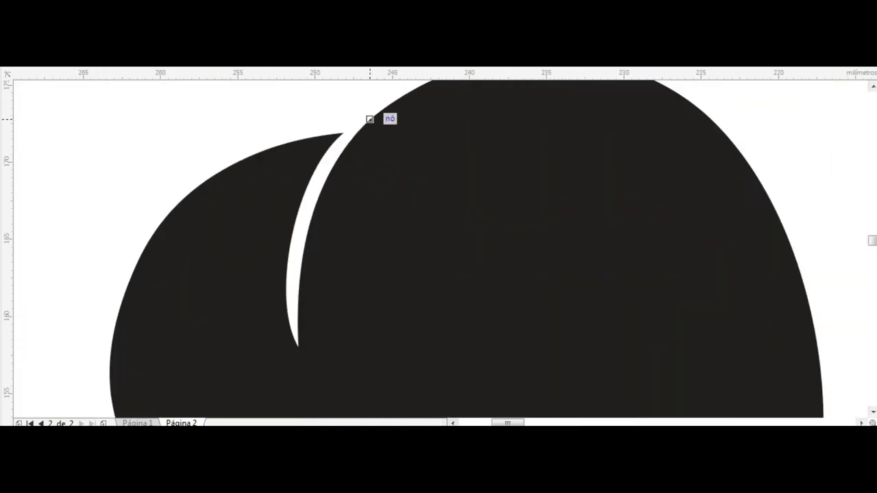
scroll(374, 109, "up", 3)
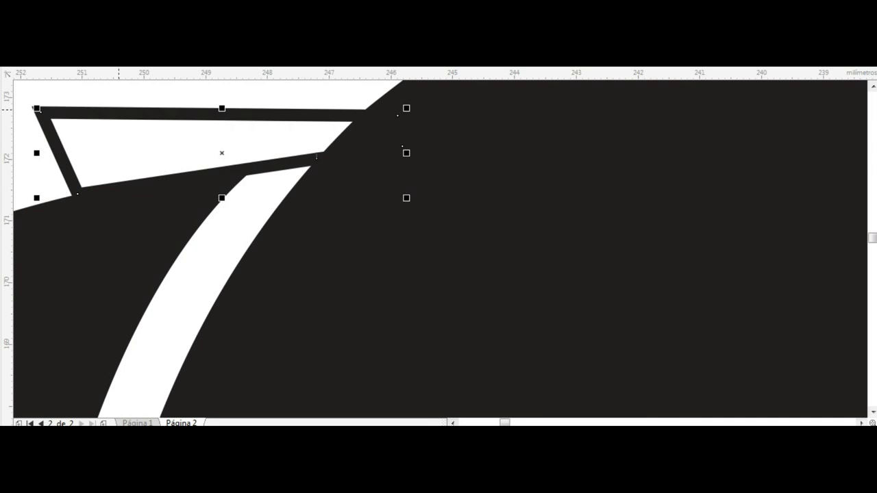
Reshape the patch's nodes so its bottom edge follows the strip to the black edge.
key("F10")
mouse_move(314, 158)
left_mouse_down()
mouse_move(270, 141)
mouse_move(283, 152)
left_mouse_up()
left_click_drag(402, 146, 356, 161)
left_click(83, 179)
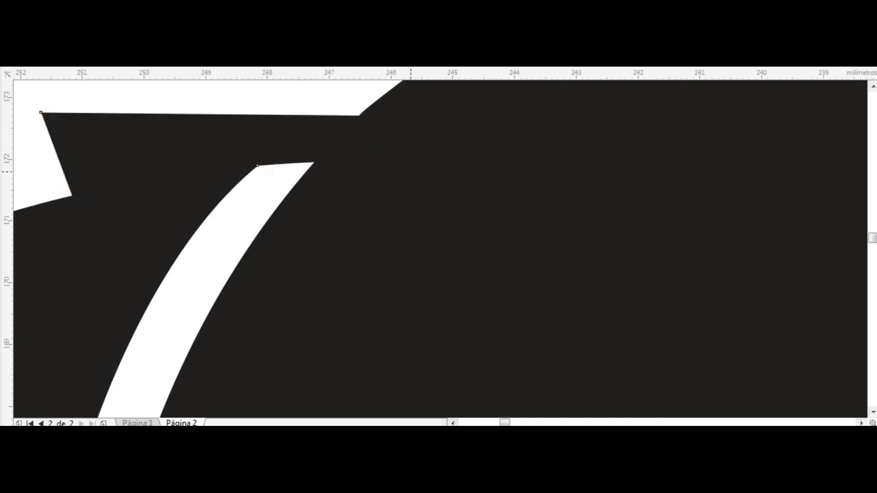
scroll(490, 380, "down", 5)
scroll(491, 380, "down", 2)
scroll(416, 334, "up", 5)
Draw a polyline patch over the white gap and bend its edge along the band.
left_click(409, 364)
left_click(456, 371)
left_click(520, 353)
scroll(439, 383, "up", 2)
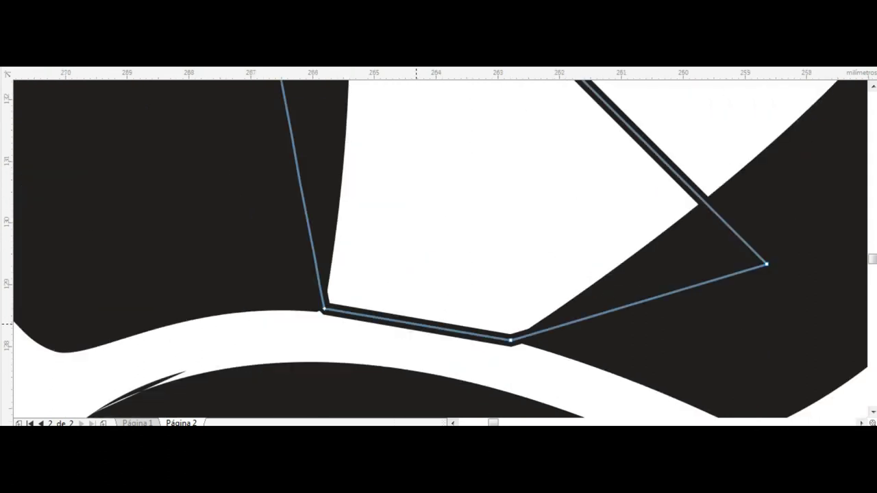
left_click_drag(510, 341, 550, 345)
left_click_drag(322, 309, 291, 304)
left_click(383, 346)
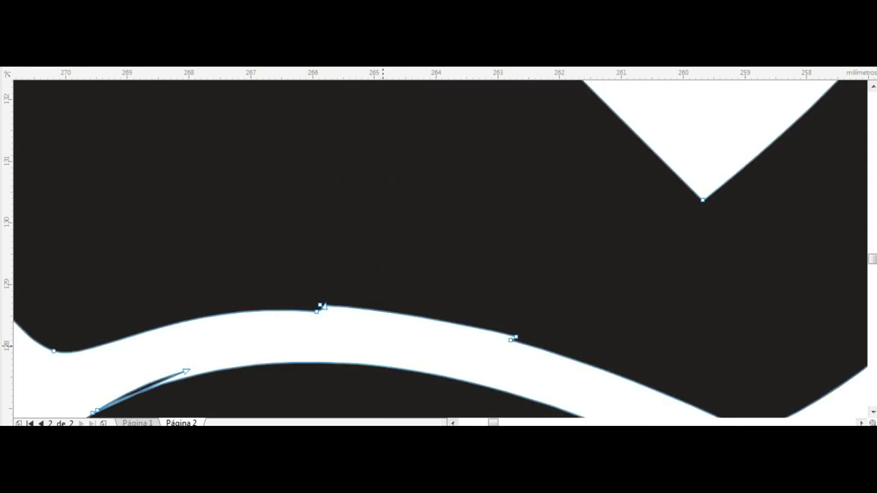
scroll(311, 361, "up", 2)
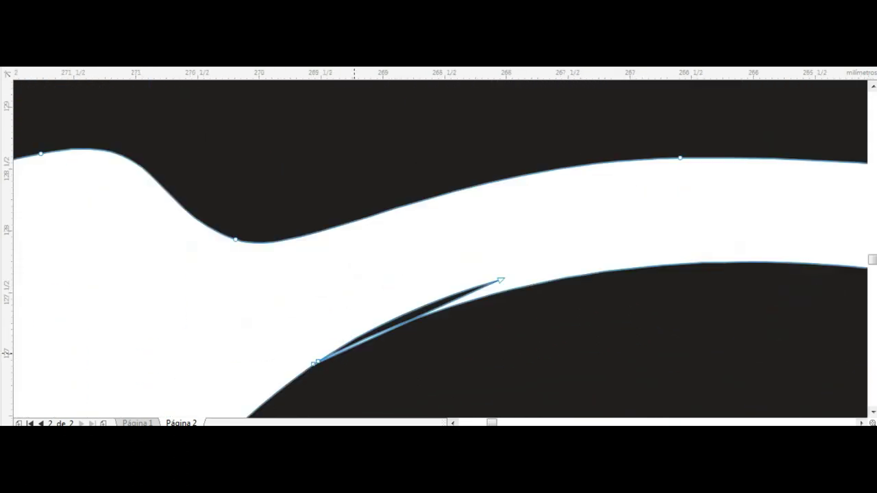
Delete the stray thin black sliver.
double_click(312, 361)
scroll(312, 361, "down", 3)
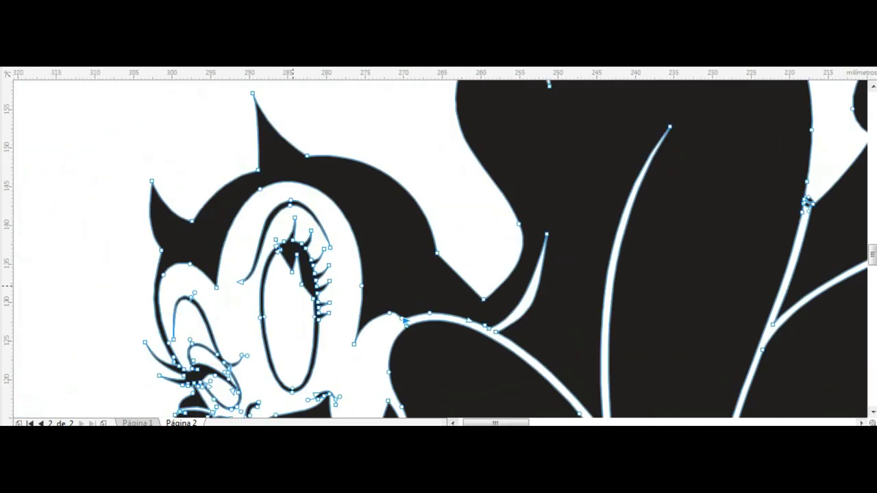
scroll(280, 159, "up", 2)
scroll(279, 159, "up", 2)
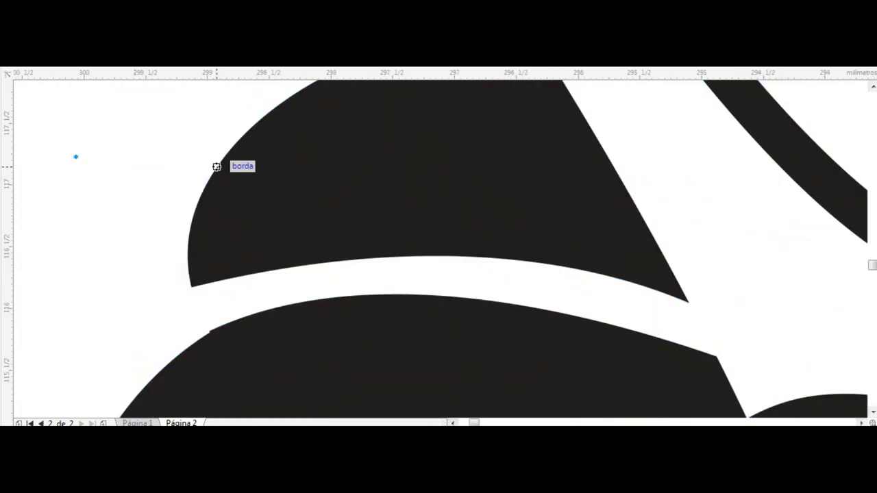
Draw a triangle patch over the notch and remove its outline.
left_click(215, 164)
left_click(208, 331)
left_click(76, 157)
left_click(872, 274)
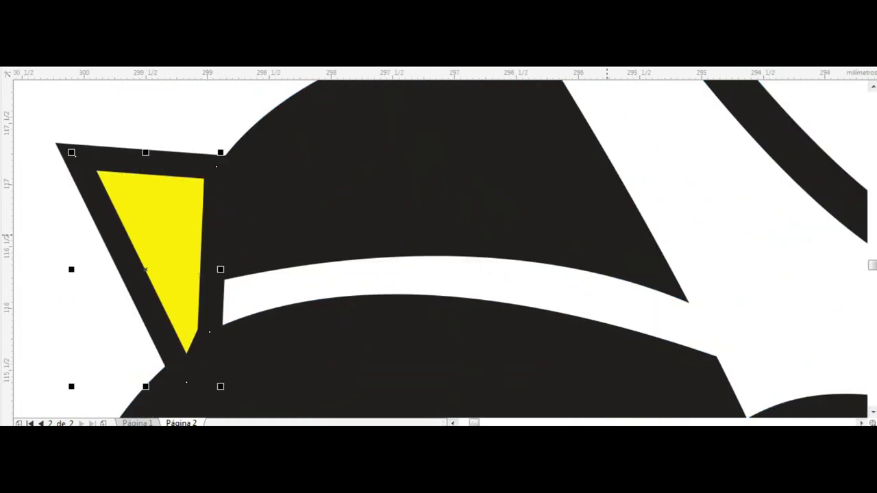
right_click(872, 89)
Curve the triangle's right edge and weld it into the black shape.
key("F10")
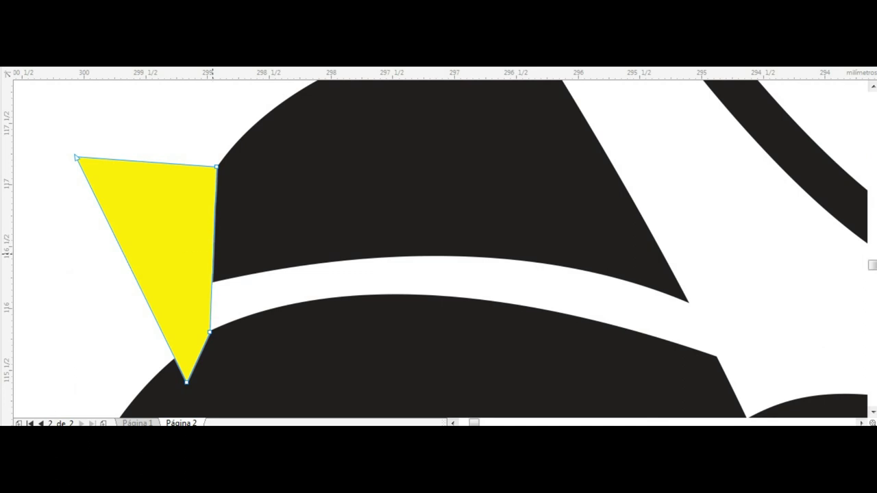
left_click_drag(212, 252, 189, 252)
key("space")
key("F10")
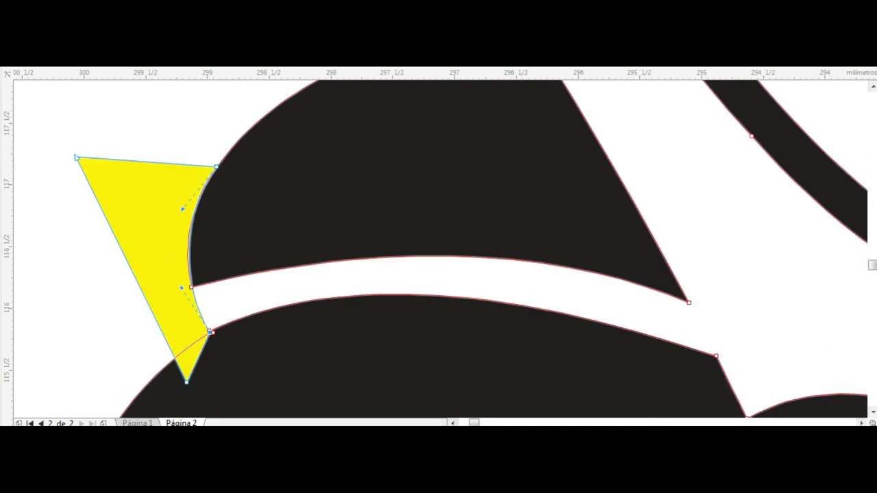
key("space")
key("ctrl+l")
key("F10")
Draw an ellipse over the white-strip gap, moved and tilted to fit.
scroll(439, 247, "down", 3)
scroll(438, 247, "down", 3)
scroll(269, 307, "up", 5)
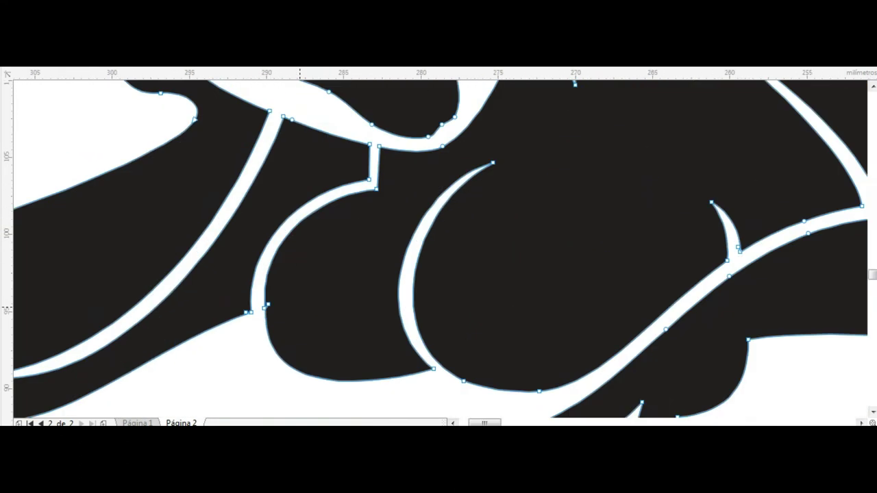
scroll(269, 307, "down", 2)
scroll(269, 307, "up", 3)
scroll(269, 307, "up", 2)
left_click_drag(153, 314, 297, 407)
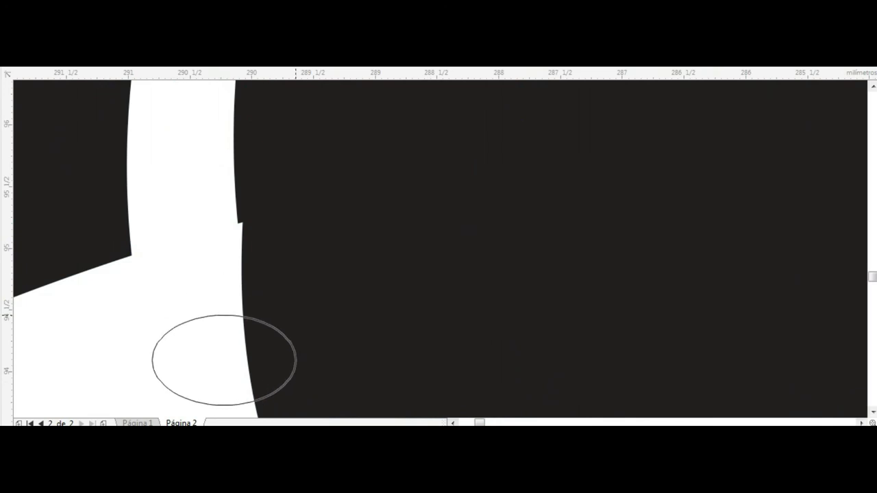
left_click_drag(222, 359, 174, 289)
left_click_drag(248, 241, 280, 243)
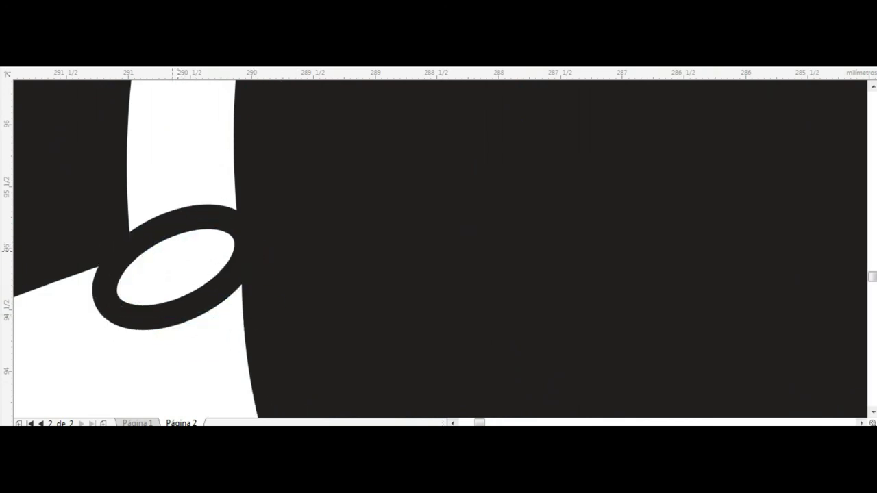
Start a new patch outline on the black shape's edge.
scroll(206, 211, "down", 3)
scroll(146, 249, "up", 3)
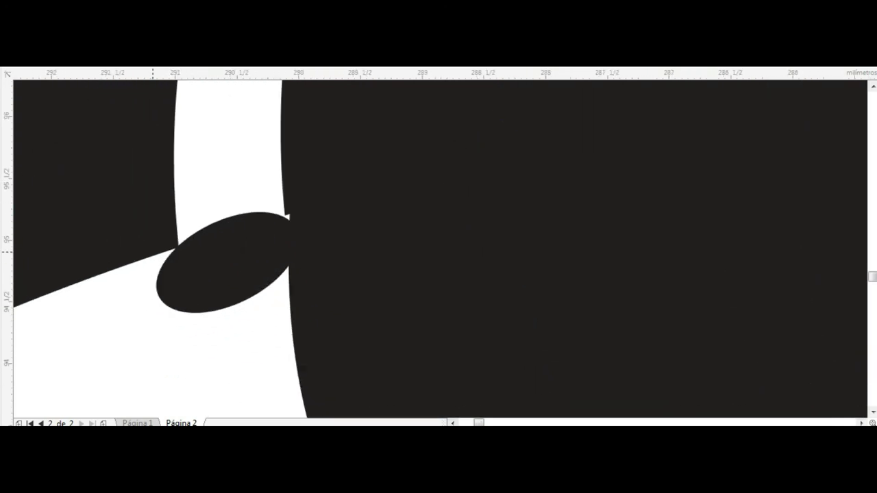
scroll(315, 334, "down", 4)
scroll(331, 315, "up", 4)
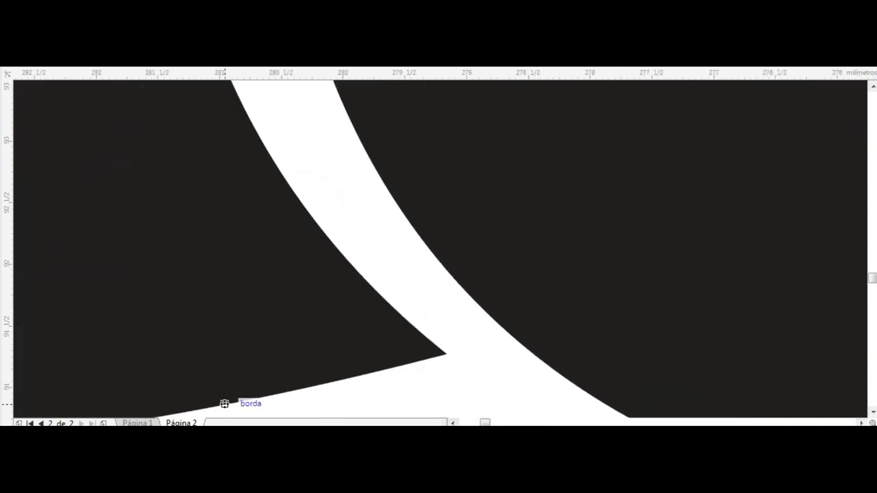
left_click(510, 333)
scroll(510, 334, "down", 3)
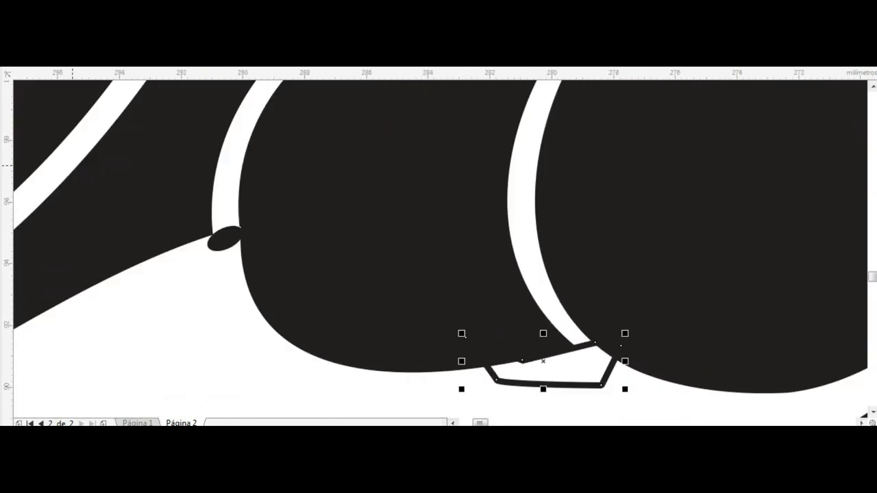